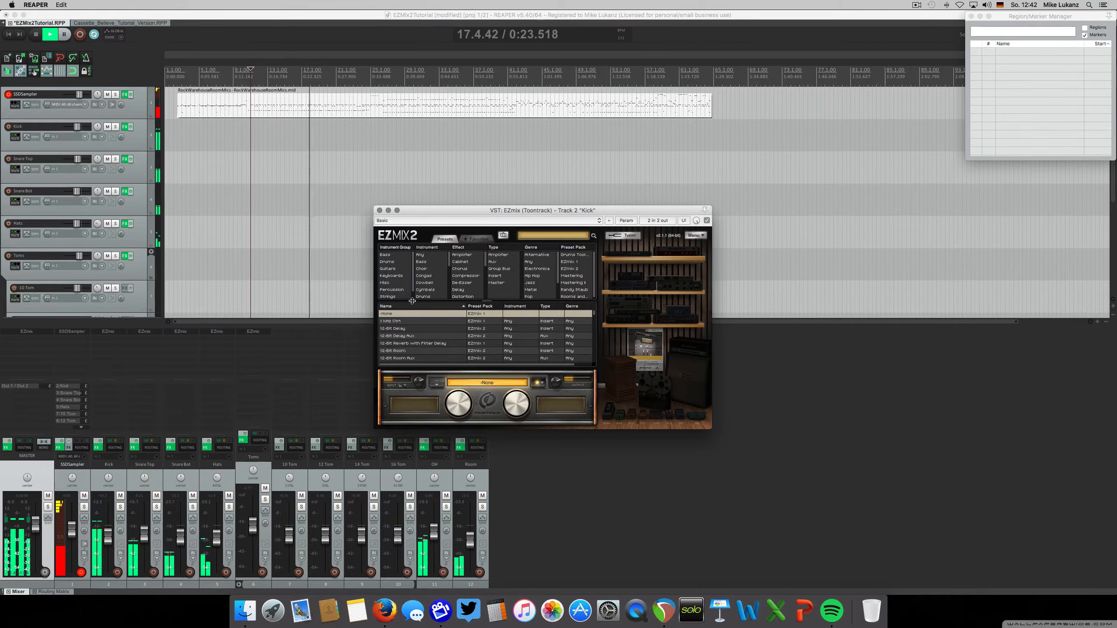
Stop playback, open the EZmix plug-in on the master track, and close the Kick track's EZmix window
{"action": "key", "text": "space"}
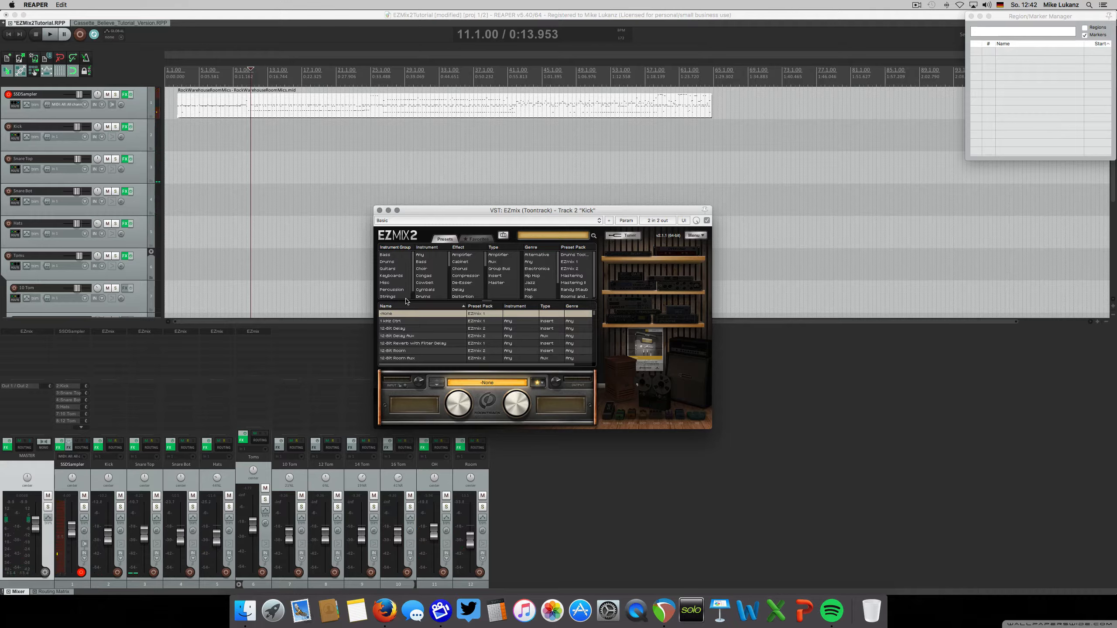
{"action": "left_click", "coordinate": [33, 333]}
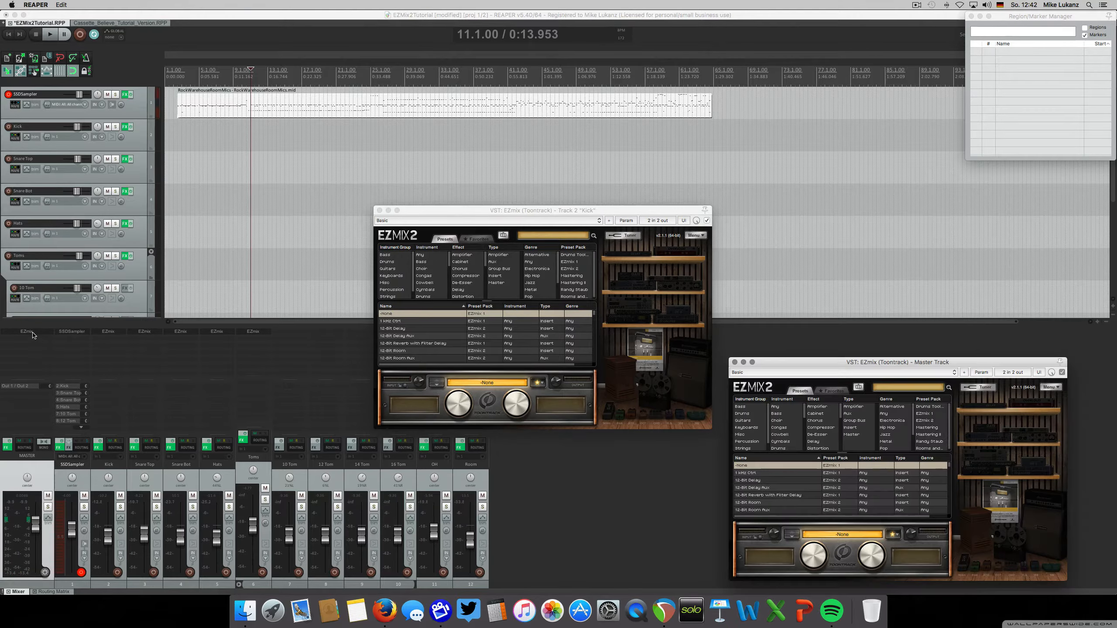
{"action": "left_click", "coordinate": [379, 211]}
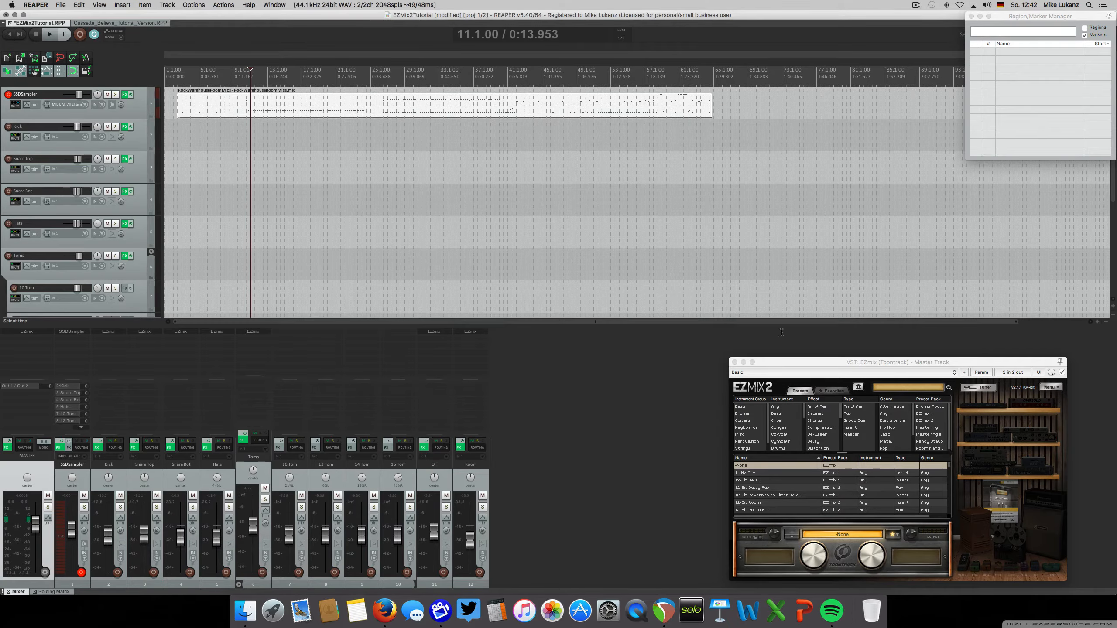
{"action": "left_click_drag", "start_coordinate": [792, 362], "coordinate": [332, 212]}
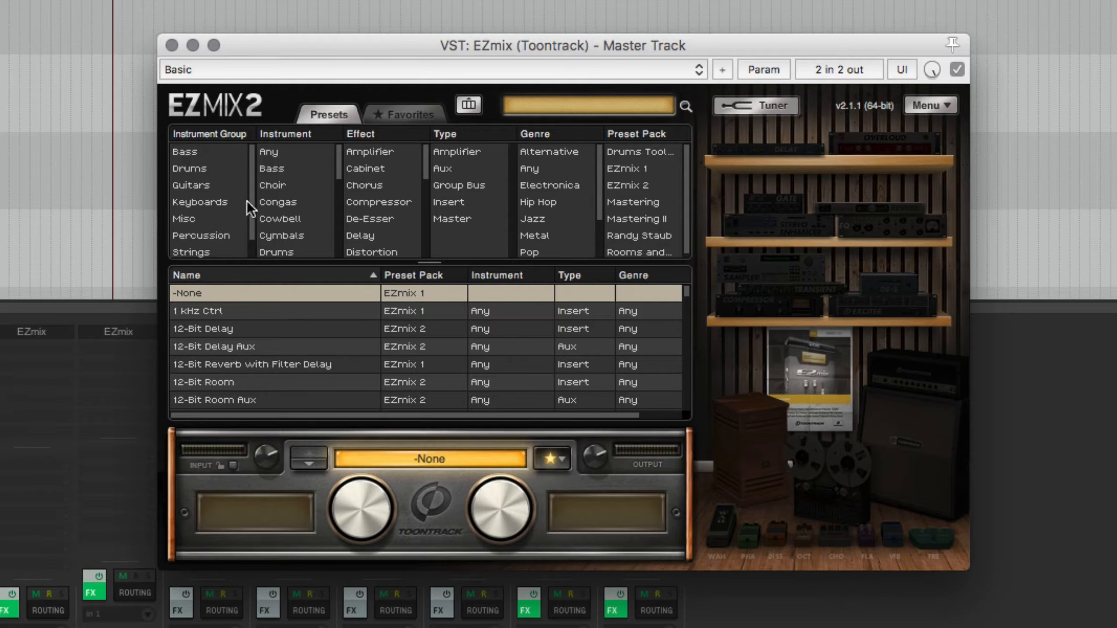
Filter the master EZmix presets by instrument group Drums and instrument Drums, and load the Distorted Drums preset
{"action": "left_click", "coordinate": [209, 171]}
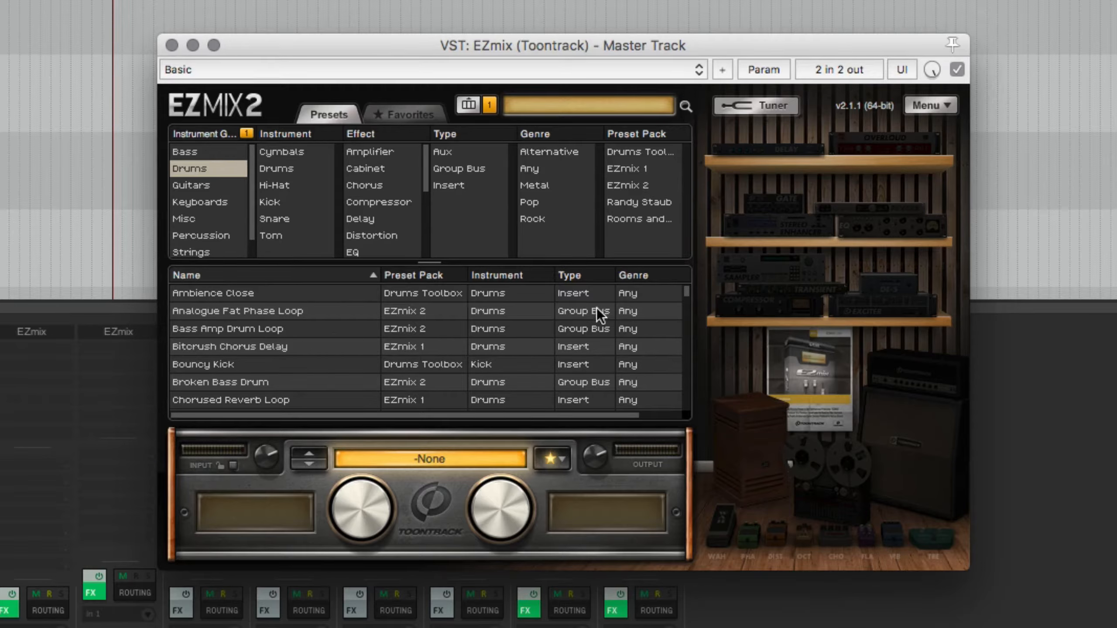
{"action": "left_click", "coordinate": [296, 171]}
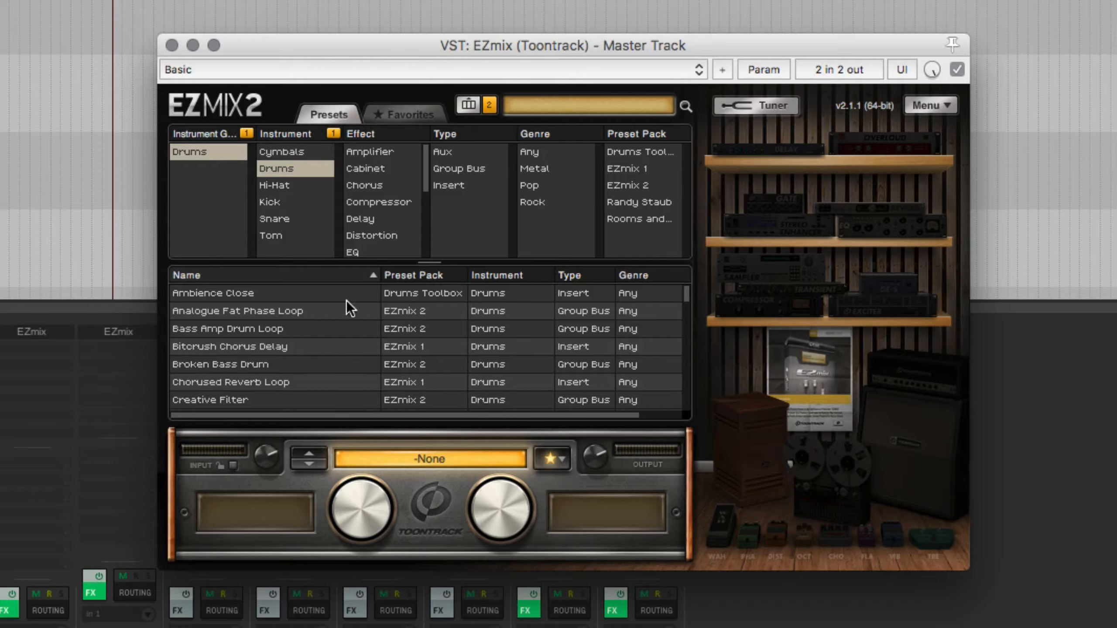
{"action": "scroll", "coordinate": [659, 310], "scroll_direction": "down", "scroll_amount": 4}
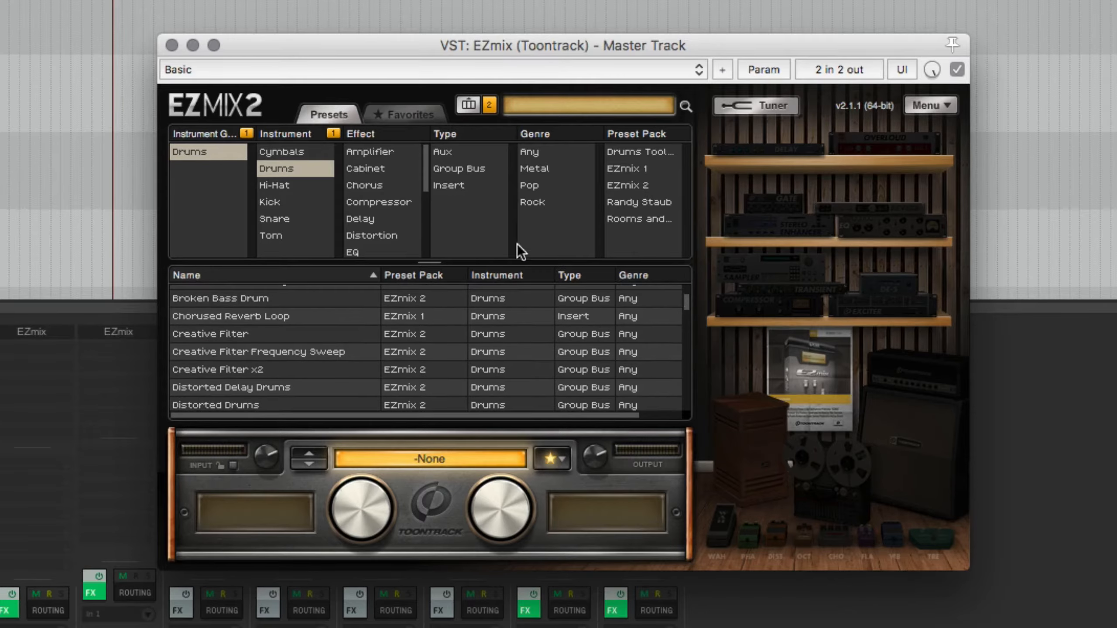
{"action": "left_click", "coordinate": [244, 407]}
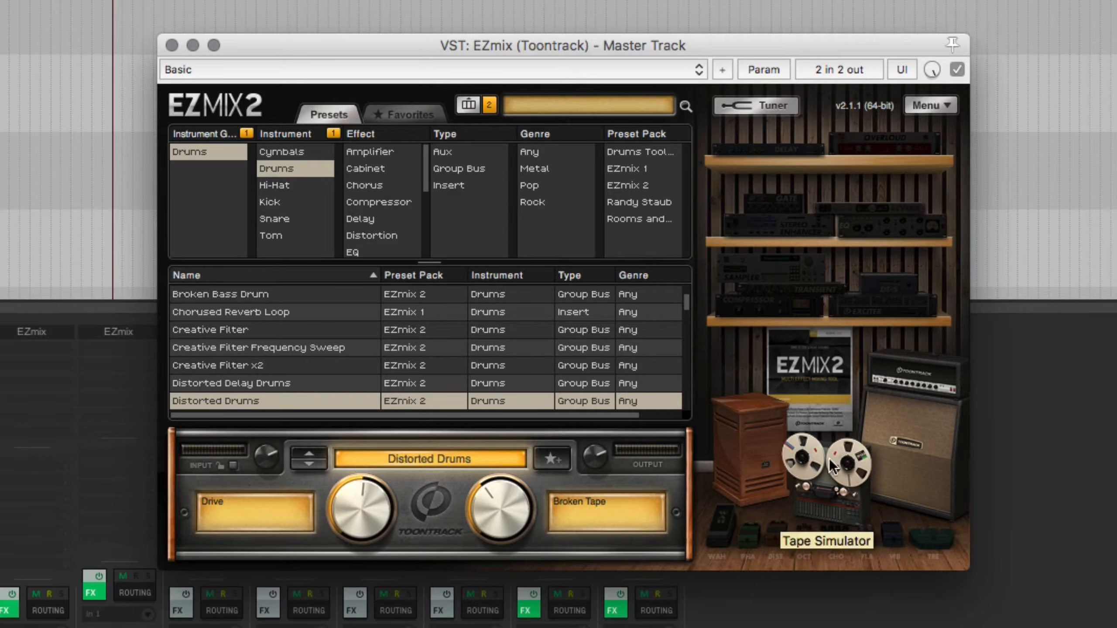
Try the Drum Bus and Drum Bus Compact presets on the master track to inspect their controls and effects
{"action": "scroll", "coordinate": [363, 382], "scroll_direction": "down", "scroll_amount": 3}
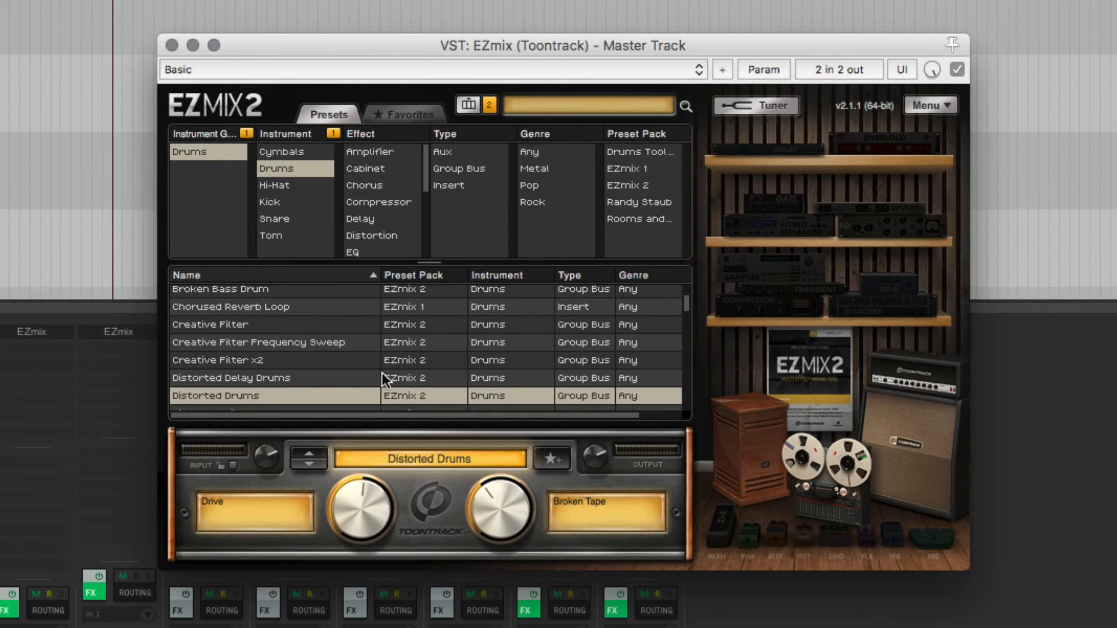
{"action": "left_click", "coordinate": [276, 384]}
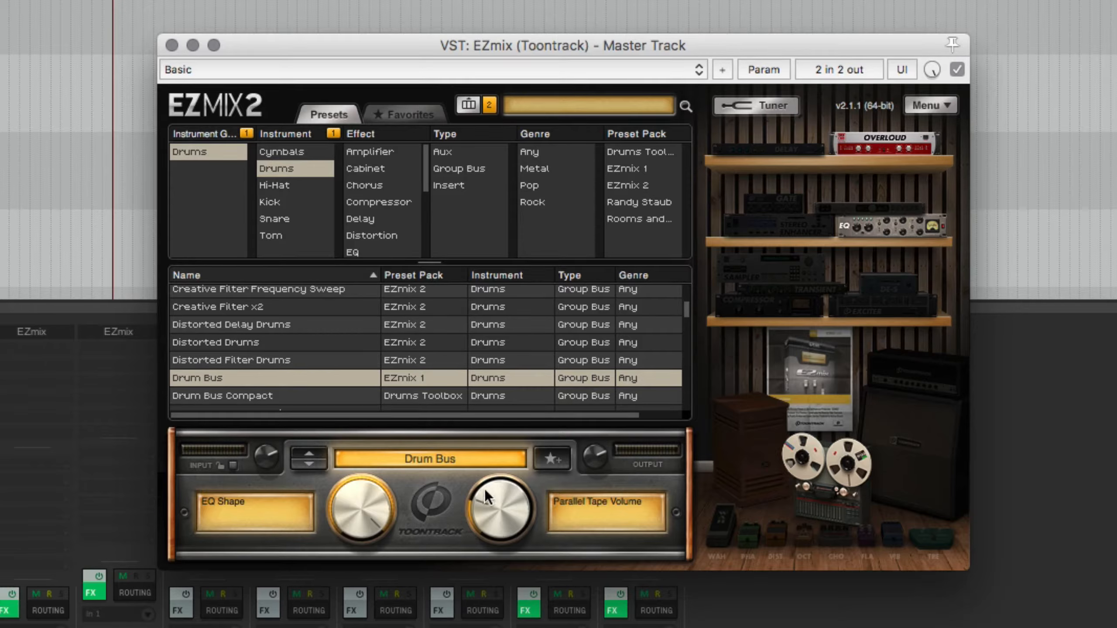
{"action": "left_click", "coordinate": [280, 396]}
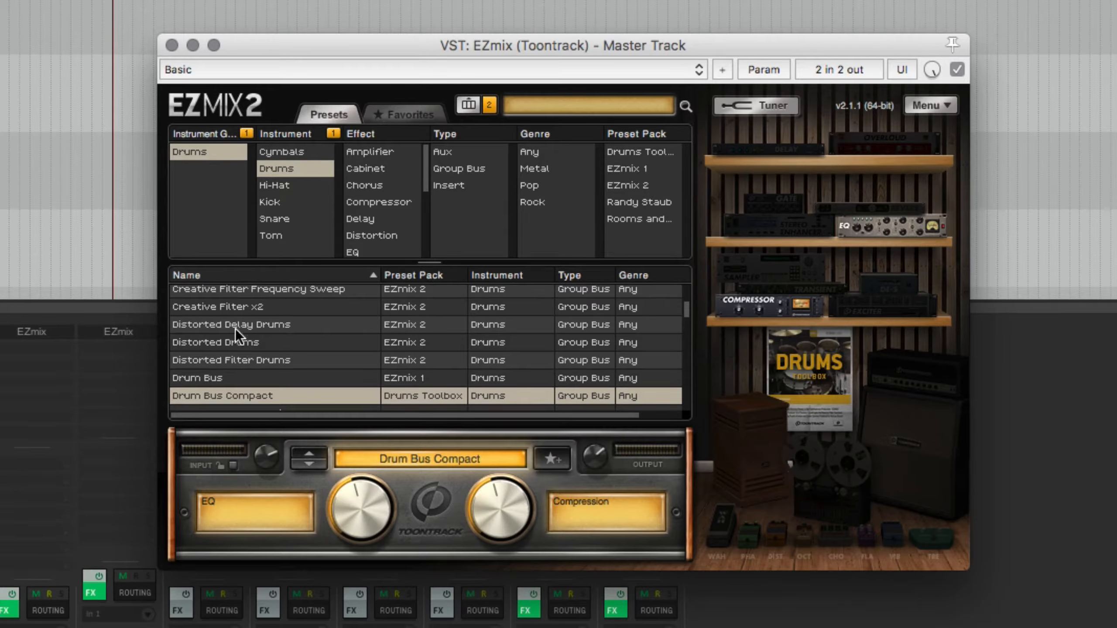
Load the Drum Bus preset again and make small adjustments to its EQ Shape and Parallel Tape Volume controls
{"action": "left_click", "coordinate": [254, 381]}
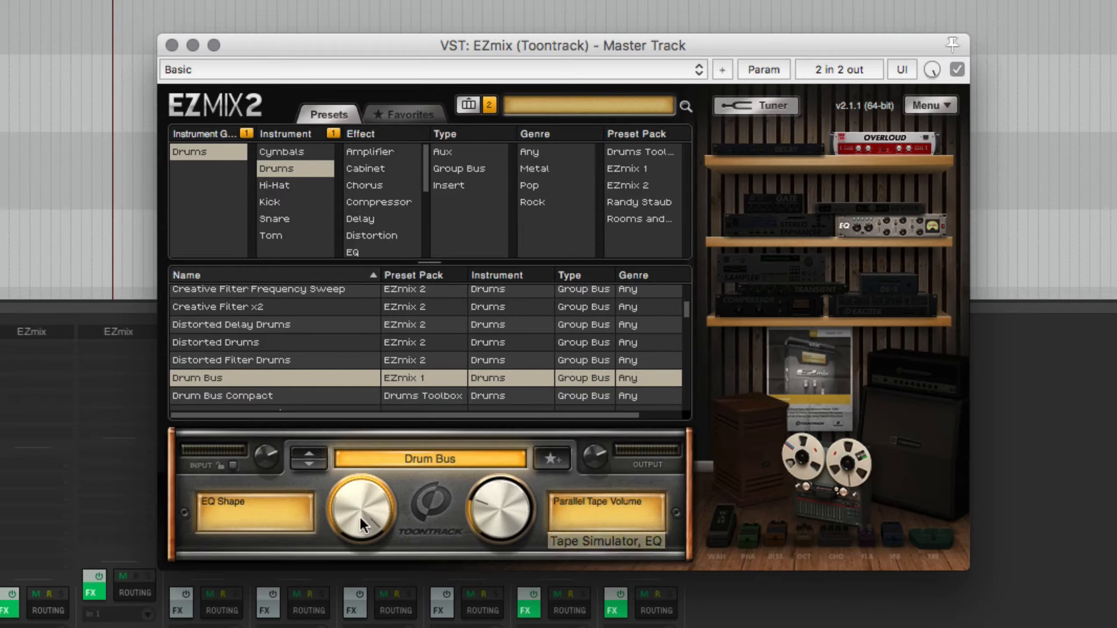
{"action": "mouse_move", "coordinate": [359, 517]}
{"action": "left_mouse_down"}
{"action": "mouse_move", "coordinate": [343, 541]}
{"action": "mouse_move", "coordinate": [361, 504]}
{"action": "left_mouse_up"}
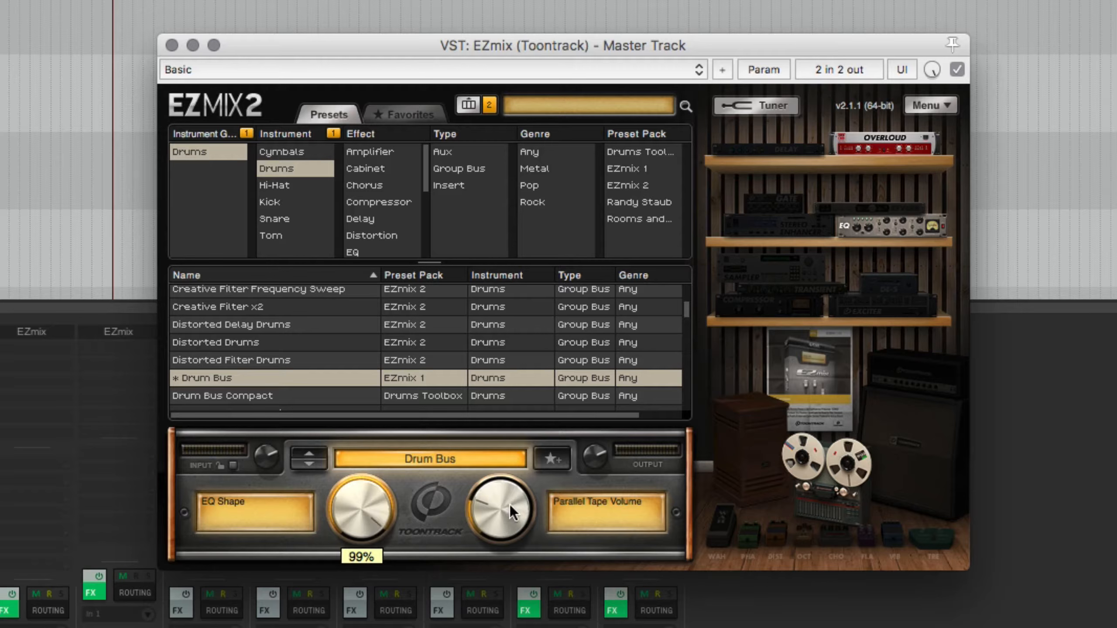
{"action": "left_click_drag", "start_coordinate": [509, 504], "coordinate": [458, 506]}
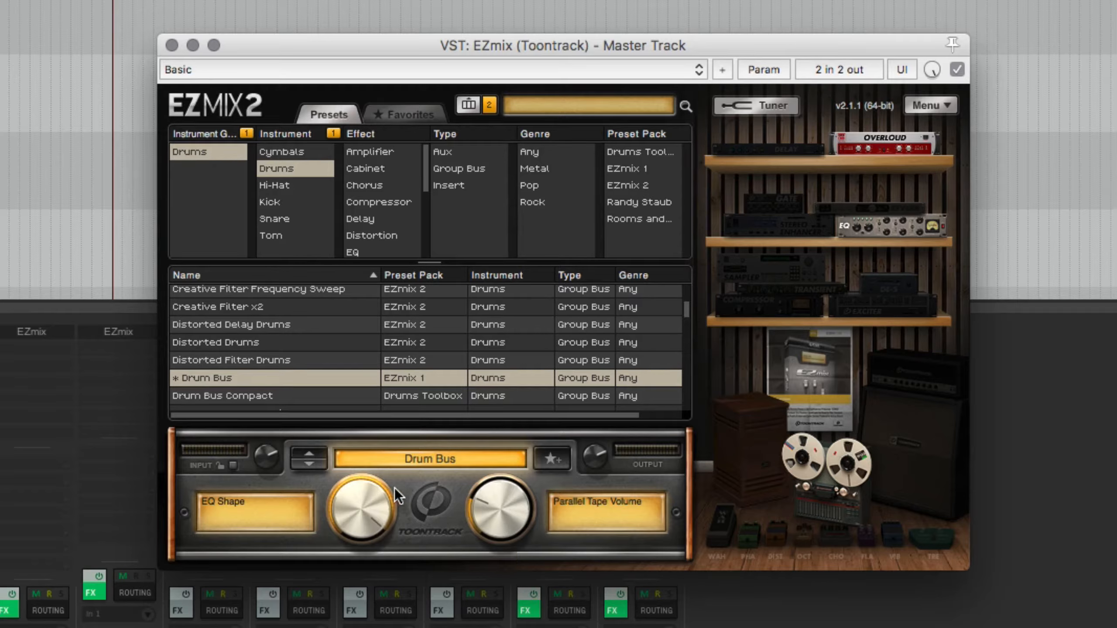
{"action": "mouse_move", "coordinate": [357, 506]}
{"action": "left_mouse_down"}
{"action": "mouse_move", "coordinate": [349, 534]}
{"action": "mouse_move", "coordinate": [343, 508]}
{"action": "left_mouse_up"}
Compare the drums with the master EZmix bypassed and active, ending with the plug-in enabled
{"action": "left_click", "coordinate": [956, 69]}
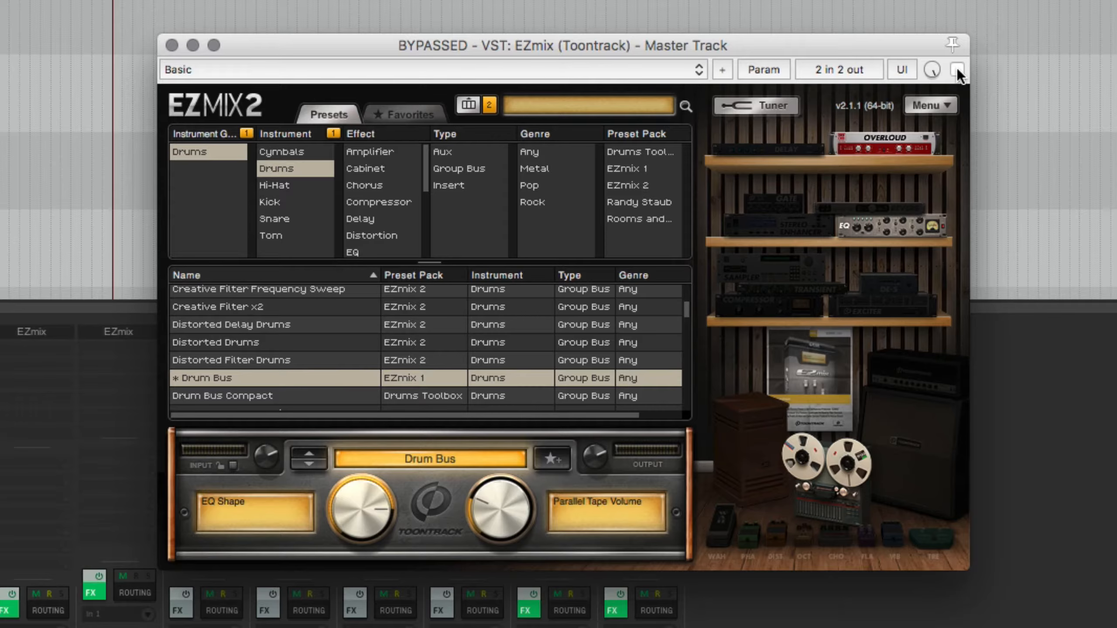
{"action": "left_click_drag", "start_coordinate": [853, 44], "coordinate": [881, 41]}
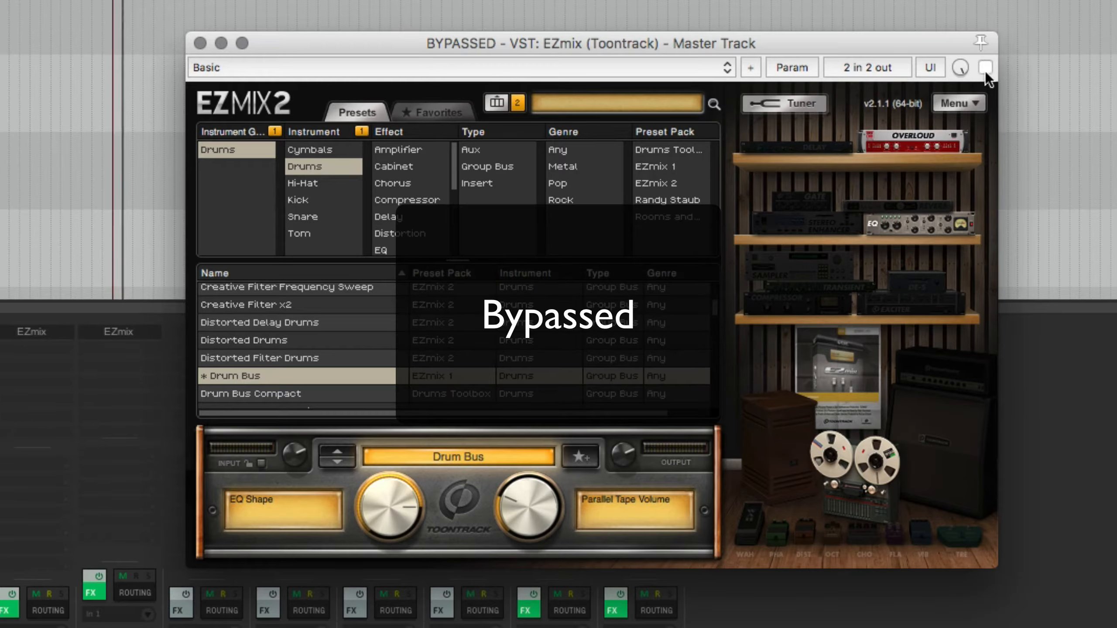
{"action": "left_click", "coordinate": [984, 68]}
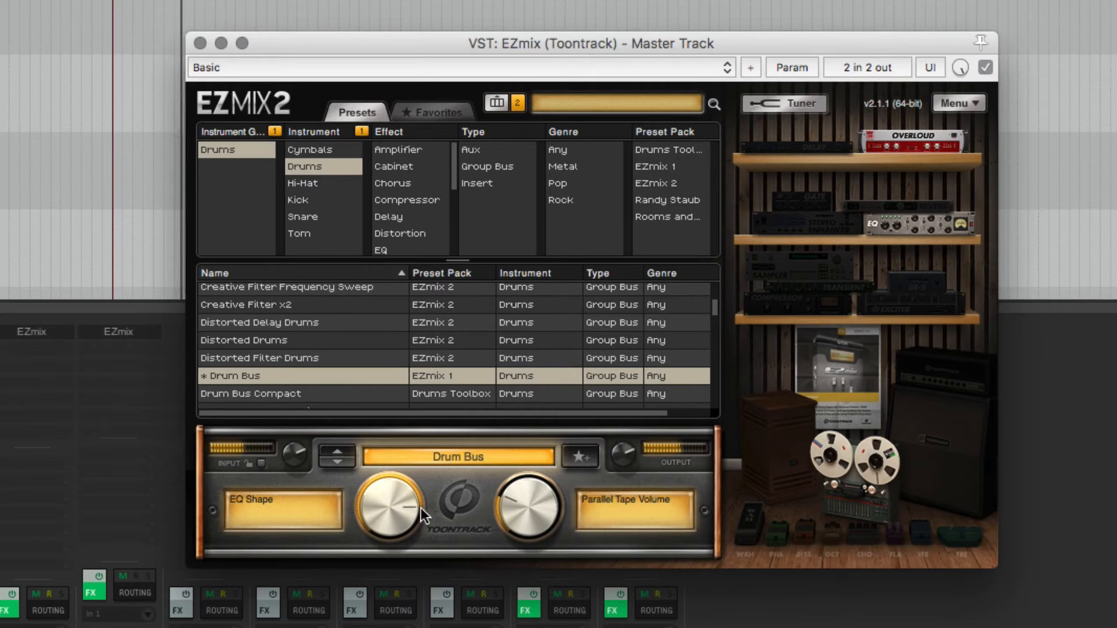
Lower EQ Shape and Parallel Tape Volume in the Drum Bus preset and compare the result against bypass
{"action": "mouse_move", "coordinate": [388, 503]}
{"action": "left_mouse_down"}
{"action": "mouse_move", "coordinate": [391, 475]}
{"action": "mouse_move", "coordinate": [369, 591]}
{"action": "mouse_move", "coordinate": [391, 440]}
{"action": "mouse_move", "coordinate": [374, 535]}
{"action": "mouse_move", "coordinate": [376, 516]}
{"action": "left_mouse_up"}
{"action": "left_click_drag", "start_coordinate": [505, 510], "coordinate": [509, 546]}
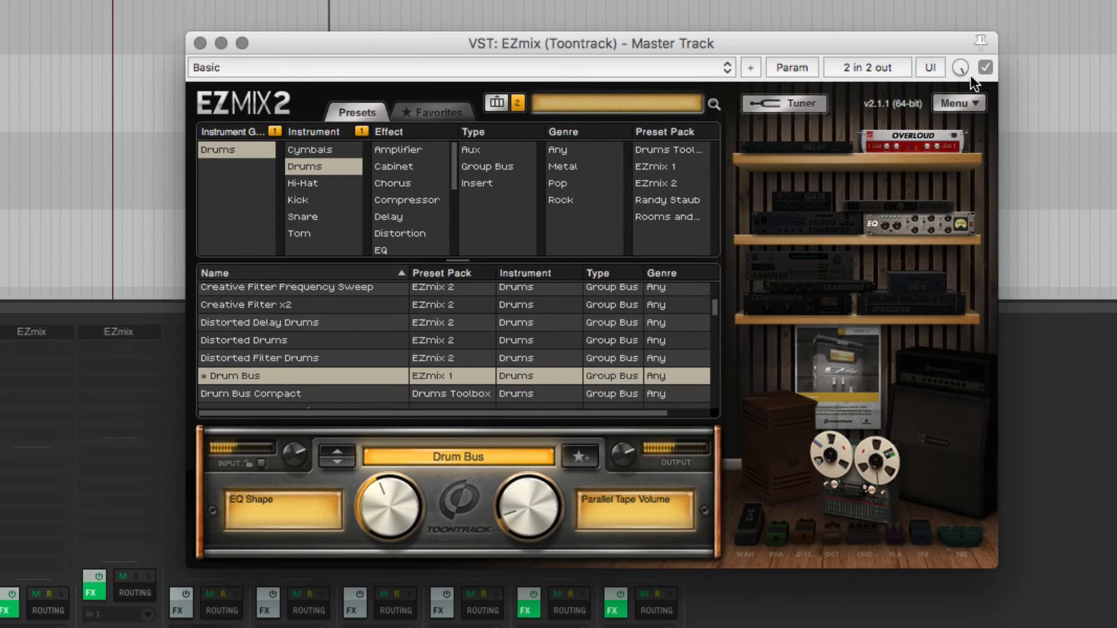
{"action": "left_click", "coordinate": [980, 68]}
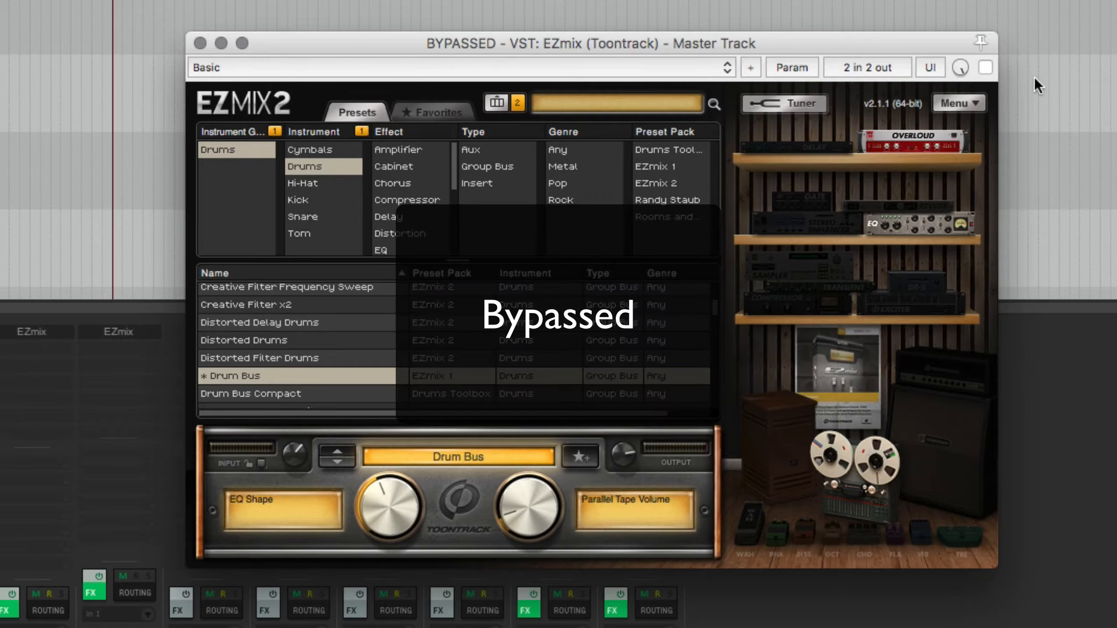
{"action": "left_click", "coordinate": [985, 67]}
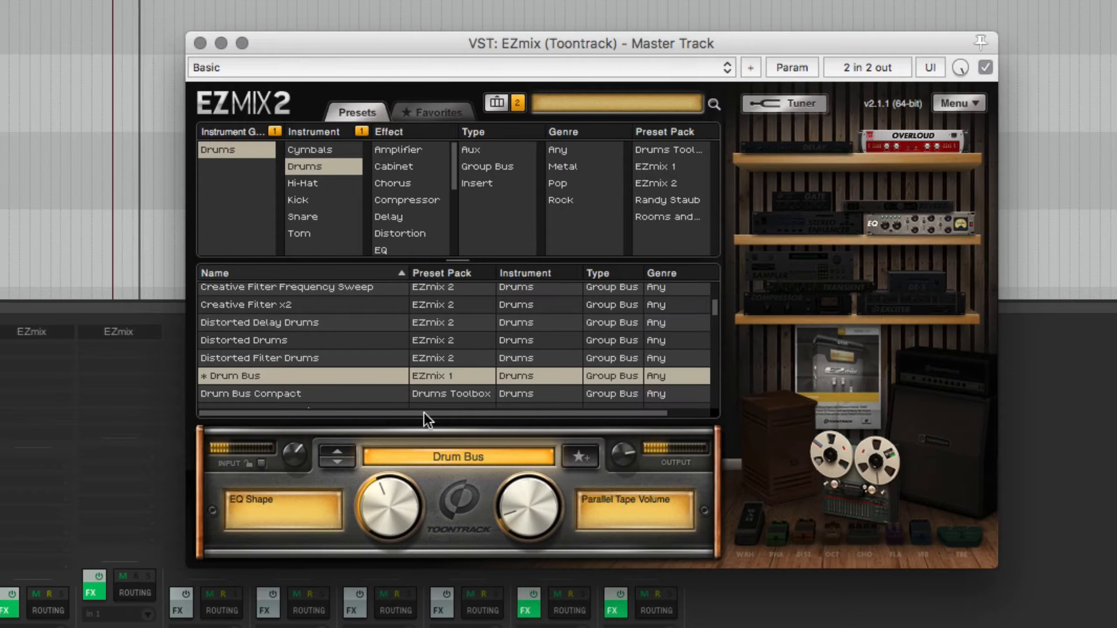
Set the Drum Bus preset's input level to -7.7 dB, compare it against bypass, and stop playback
{"action": "left_click_drag", "start_coordinate": [299, 454], "coordinate": [294, 474]}
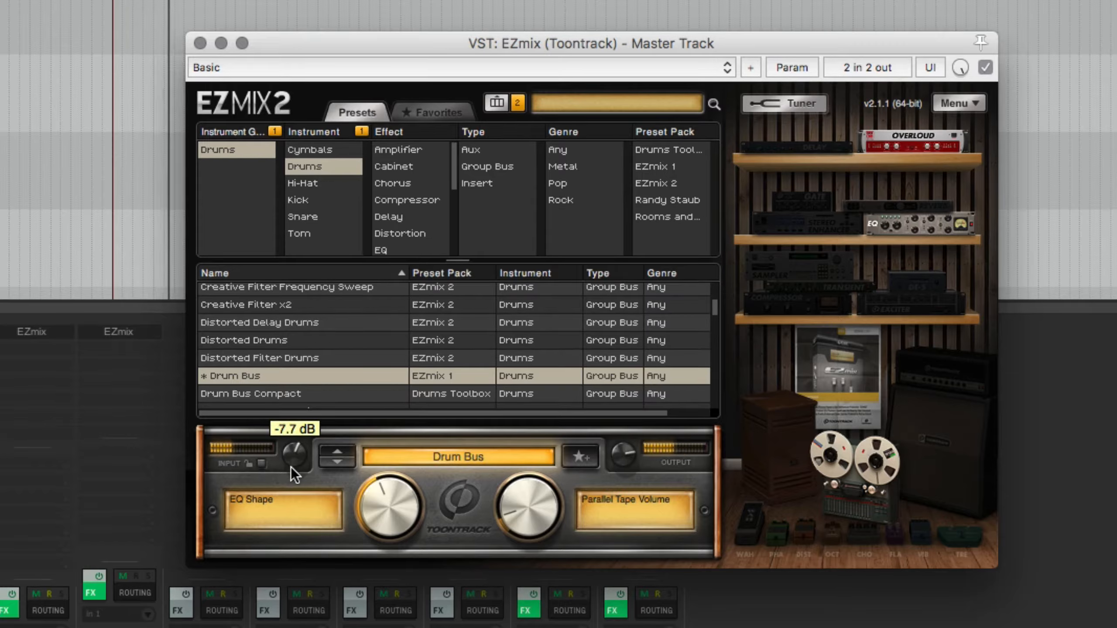
{"action": "left_click", "coordinate": [985, 68]}
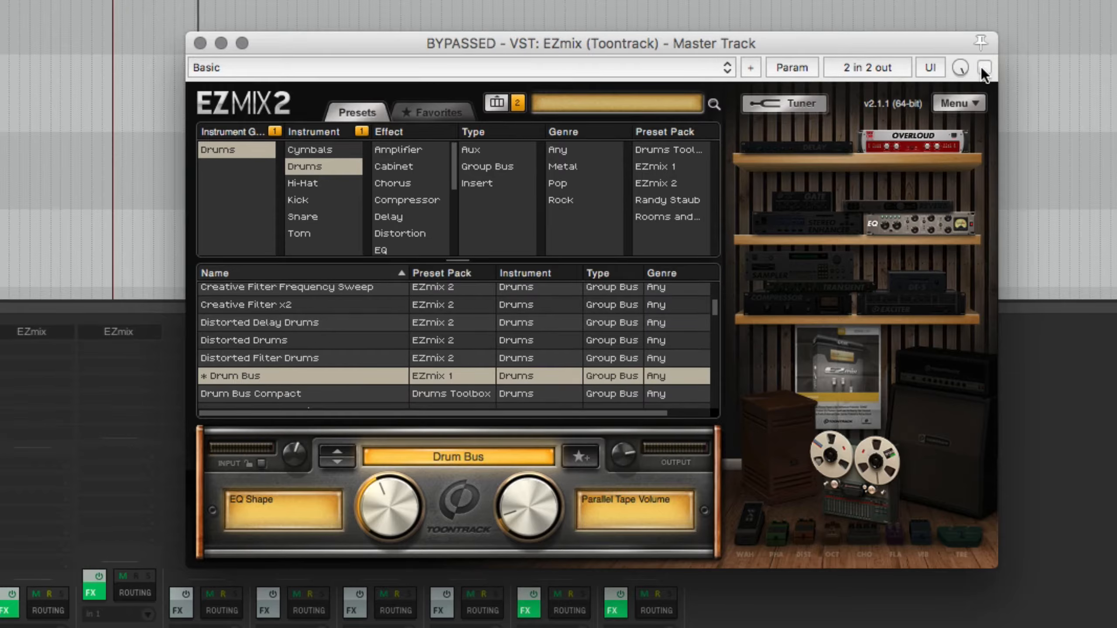
{"action": "left_click", "coordinate": [984, 68]}
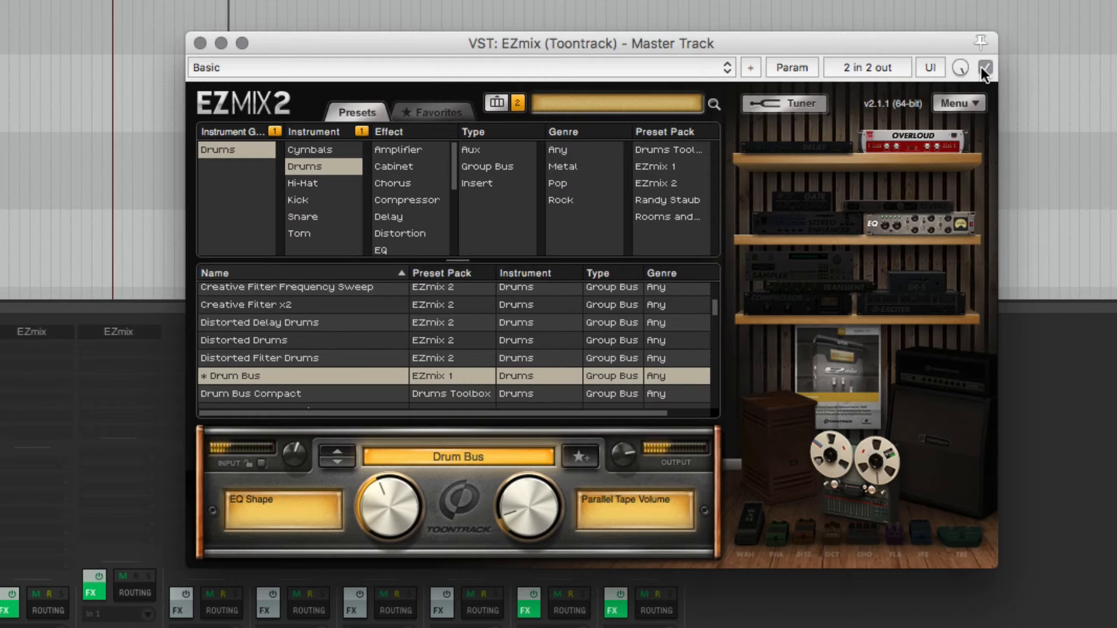
{"action": "key", "text": "space"}
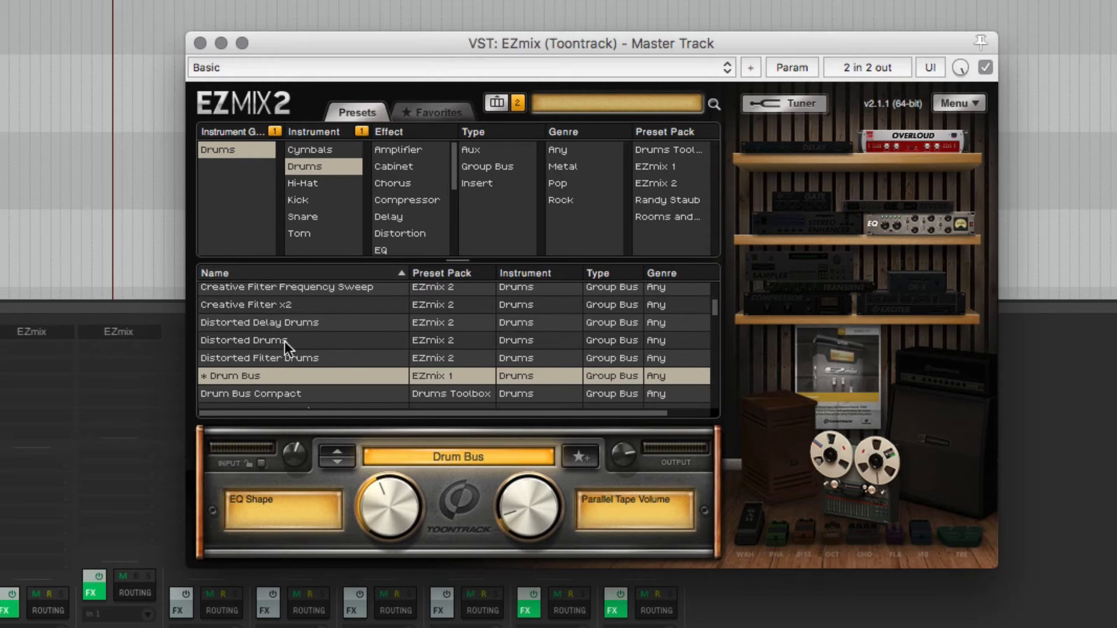
Resume playback, load the Drum Bus Compact preset, and set its Compression to 58%
{"action": "key", "text": "space"}
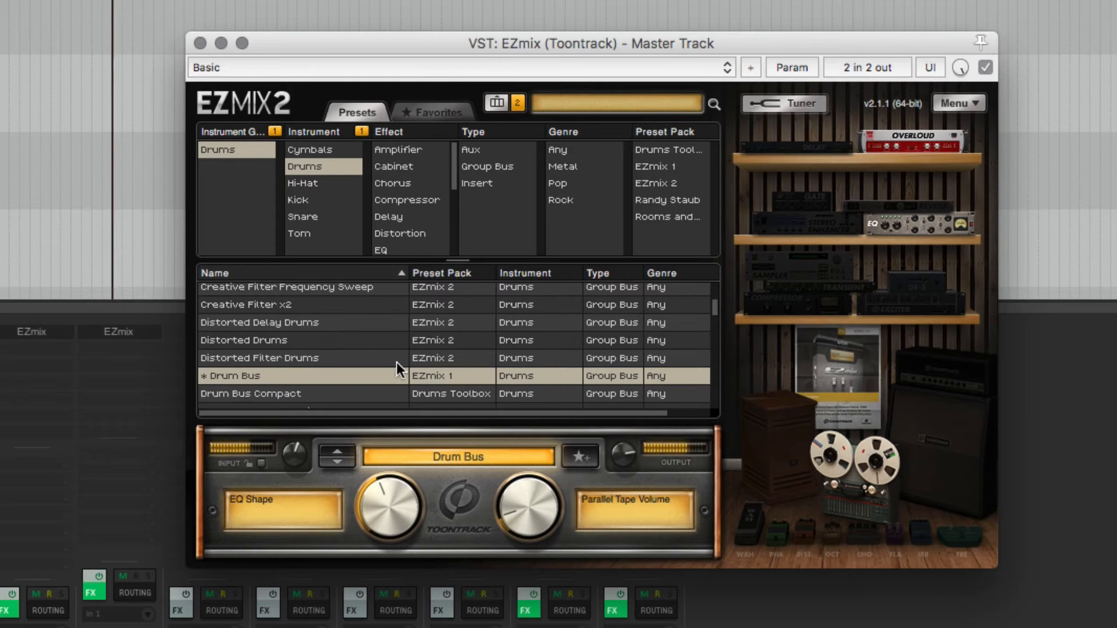
{"action": "left_click", "coordinate": [277, 394]}
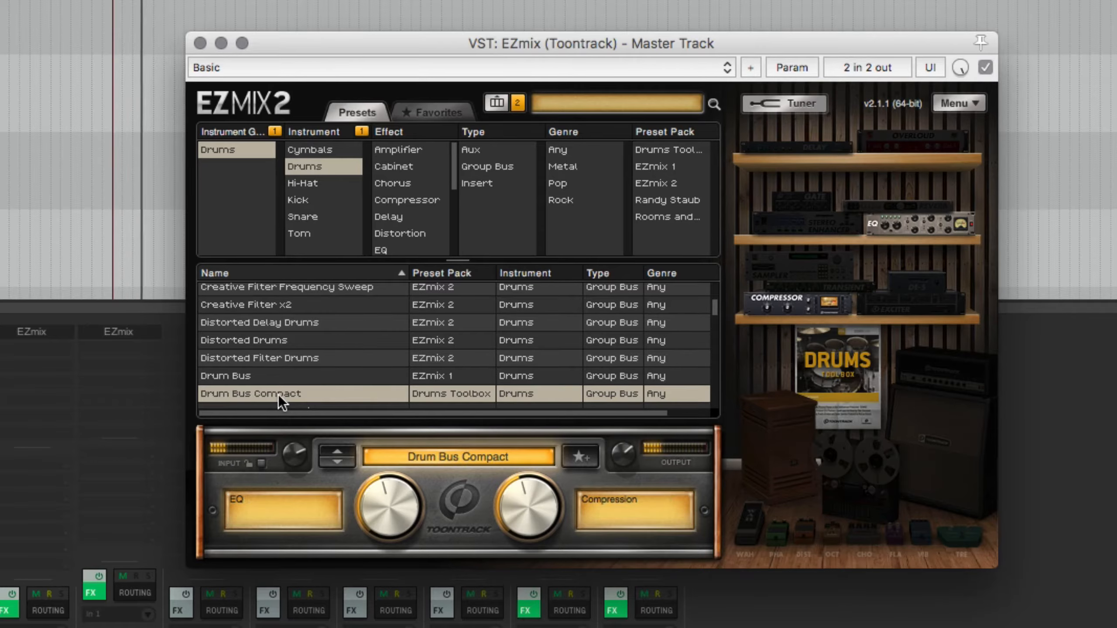
{"action": "left_click_drag", "start_coordinate": [531, 485], "coordinate": [469, 421]}
Load the Drum Bus Compression preset and set its output level to -7.2 dB
{"action": "scroll", "coordinate": [377, 369], "scroll_direction": "down", "scroll_amount": 3}
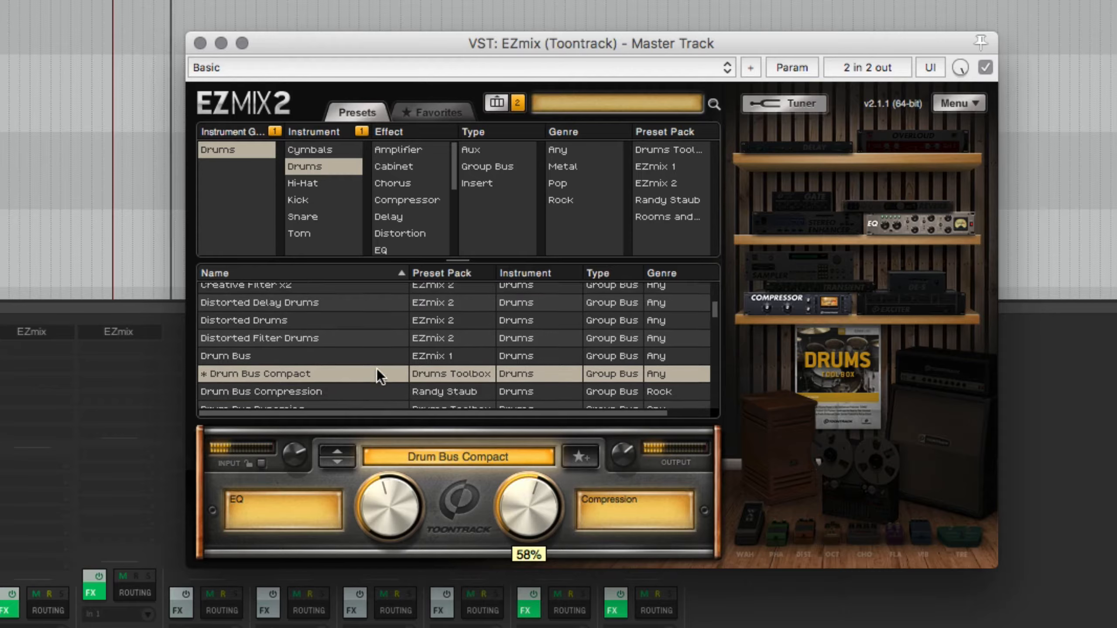
{"action": "left_click", "coordinate": [299, 362]}
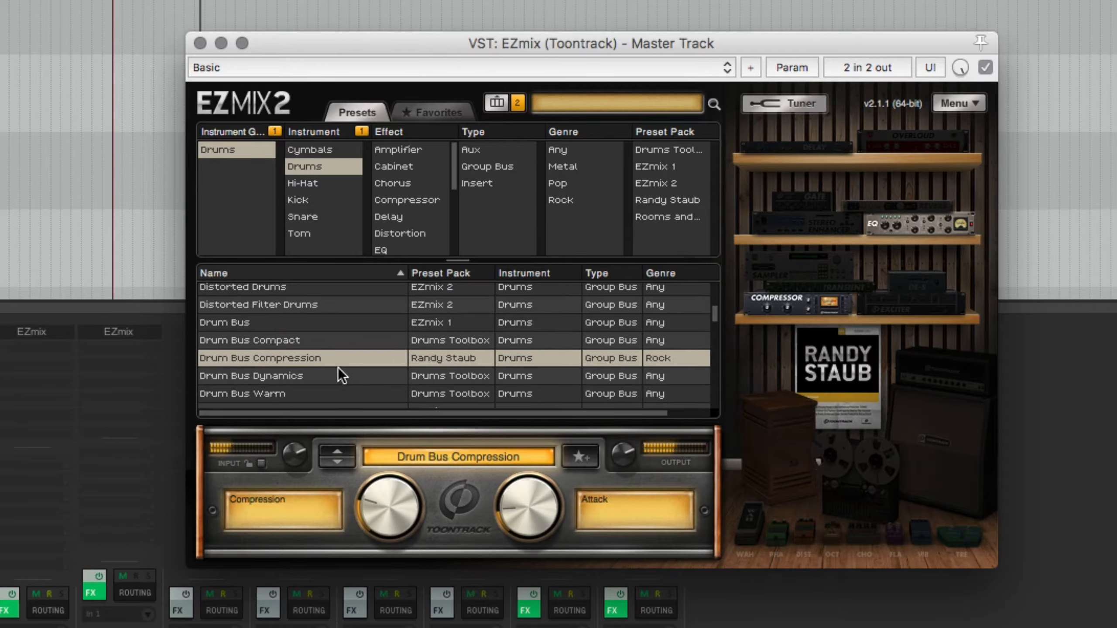
{"action": "scroll", "coordinate": [338, 367], "scroll_direction": "down", "scroll_amount": 1}
{"action": "left_click_drag", "start_coordinate": [613, 462], "coordinate": [610, 482]}
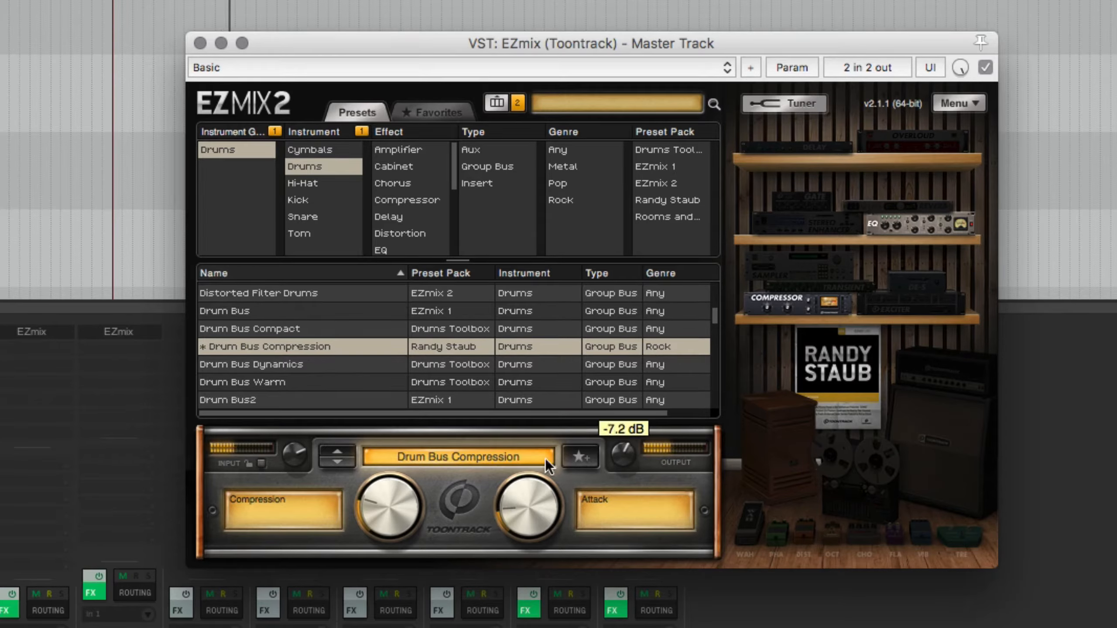
Load the Drum Bus2 preset and set its Compression to 20%
{"action": "scroll", "coordinate": [380, 372], "scroll_direction": "down", "scroll_amount": 1}
{"action": "left_click", "coordinate": [289, 388]}
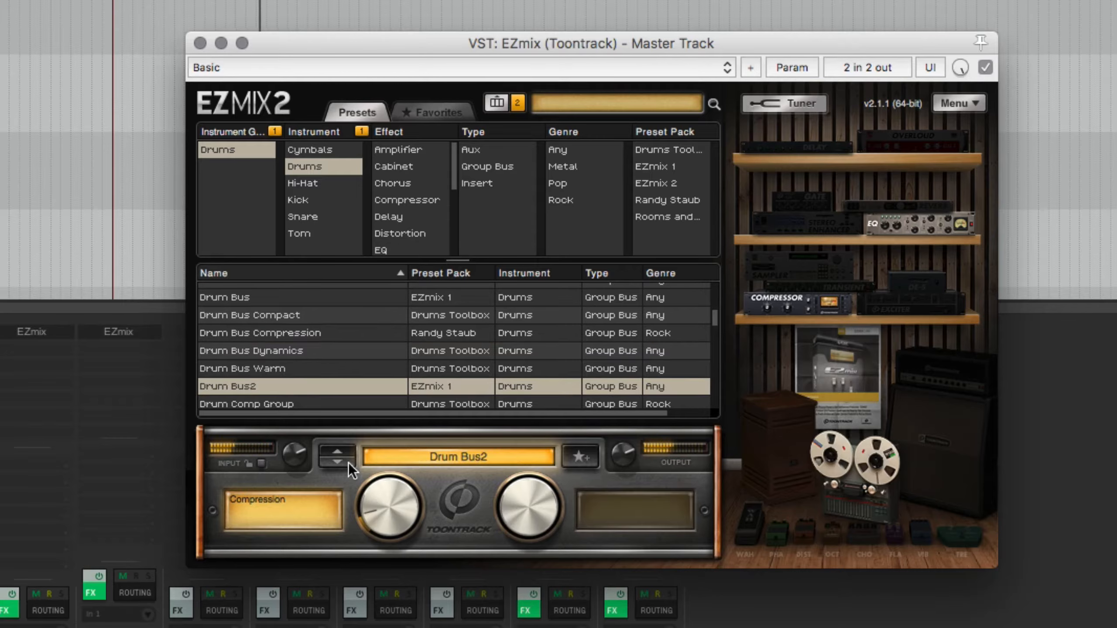
{"action": "mouse_move", "coordinate": [378, 502]}
{"action": "left_mouse_down"}
{"action": "mouse_move", "coordinate": [387, 454]}
{"action": "mouse_move", "coordinate": [379, 495]}
{"action": "left_mouse_up"}
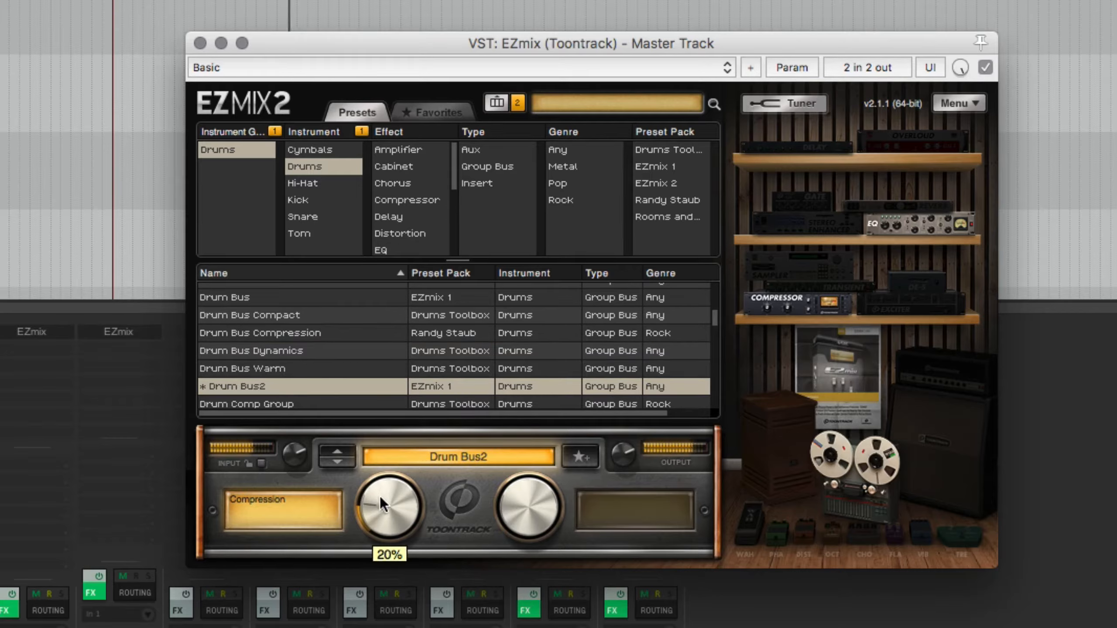
Load the Drum Comp Group preset and lower its EQ control to about the middle of its range
{"action": "scroll", "coordinate": [313, 386], "scroll_direction": "down", "scroll_amount": 1}
{"action": "left_click", "coordinate": [309, 387]}
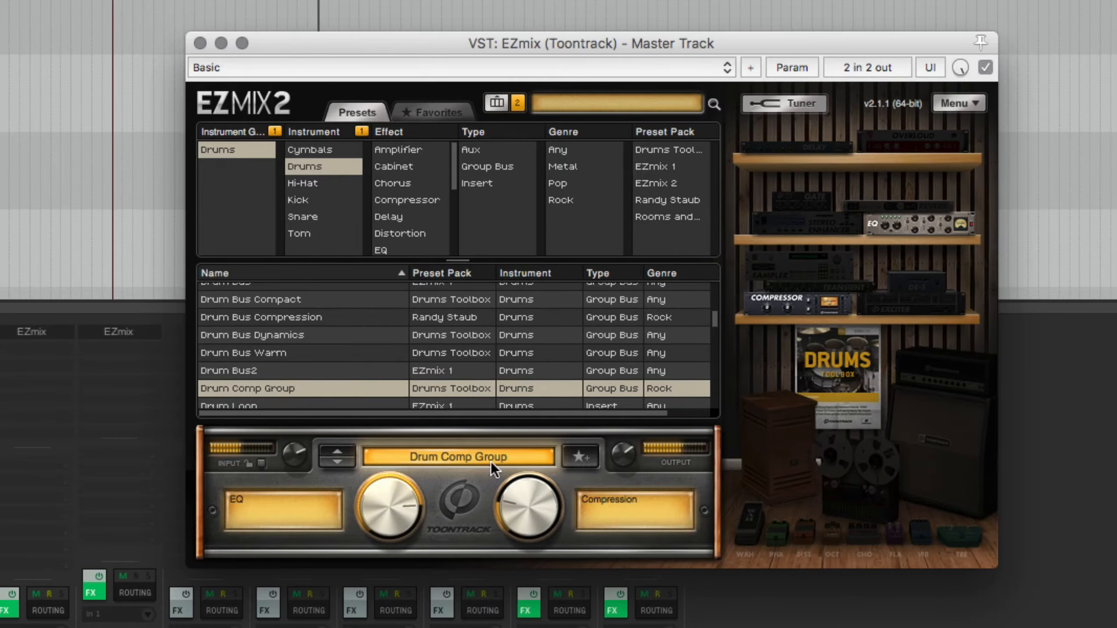
{"action": "left_click_drag", "start_coordinate": [396, 497], "coordinate": [385, 540]}
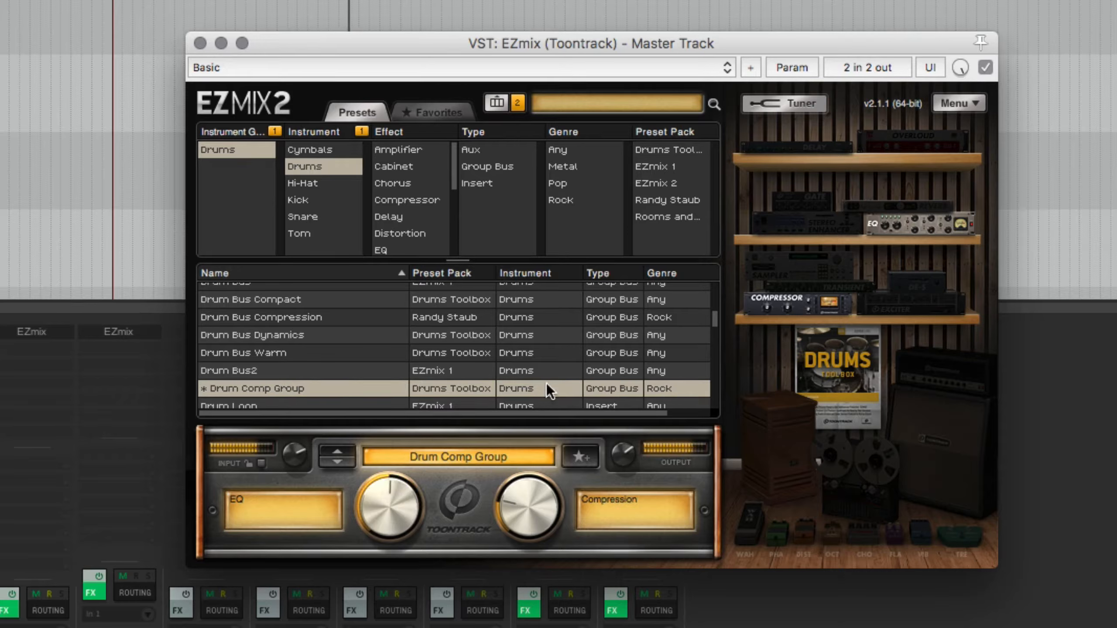
Compare the Drum Comp Group preset with bypass, leave EZmix enabled, and reposition its window
{"action": "left_click", "coordinate": [984, 67]}
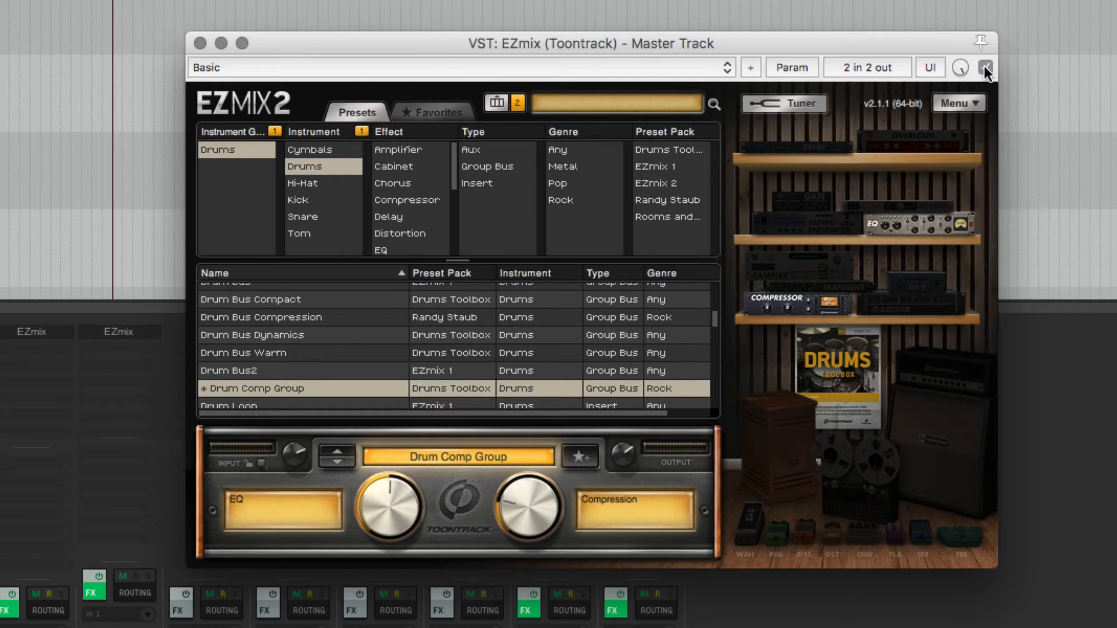
{"action": "left_click", "coordinate": [985, 67]}
{"action": "left_click_drag", "start_coordinate": [817, 48], "coordinate": [875, 34]}
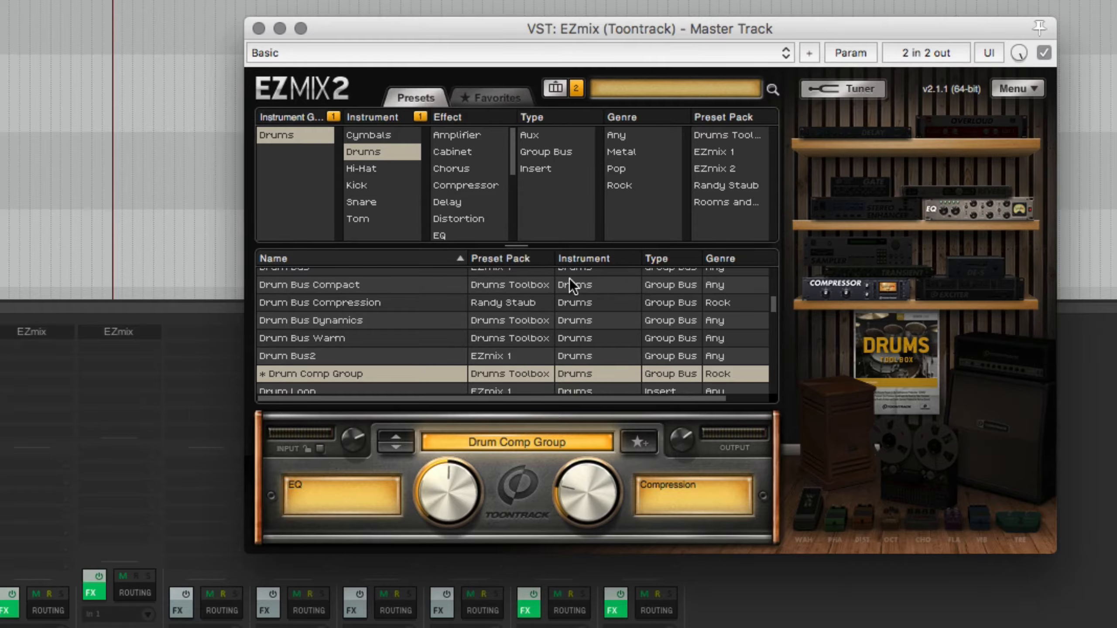
Replace the drum preset filters with the Mastering preset pack and load the Drum Enhancer preset
{"action": "scroll", "coordinate": [333, 311], "scroll_direction": "down", "scroll_amount": 3}
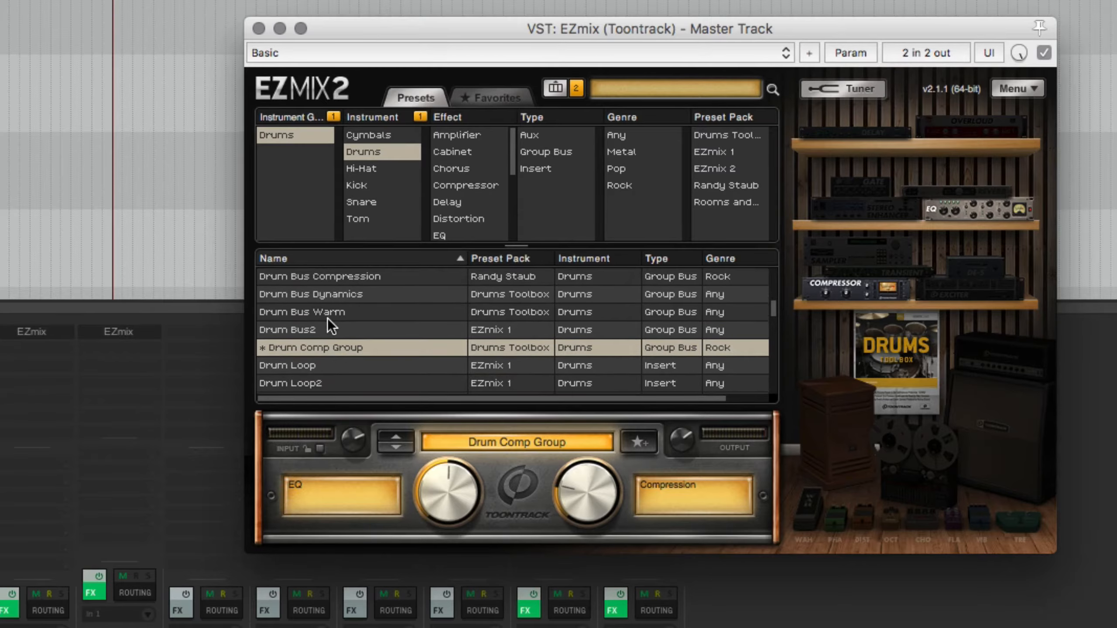
{"action": "scroll", "coordinate": [338, 321], "scroll_direction": "down", "scroll_amount": 1}
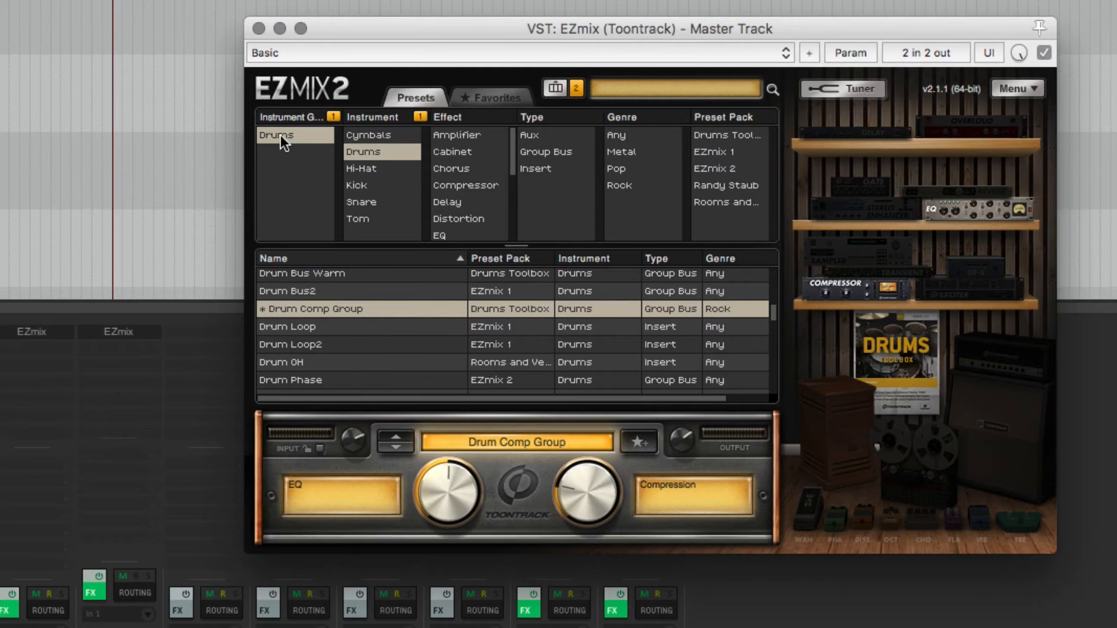
{"action": "left_click", "coordinate": [291, 141]}
{"action": "left_click", "coordinate": [365, 233]}
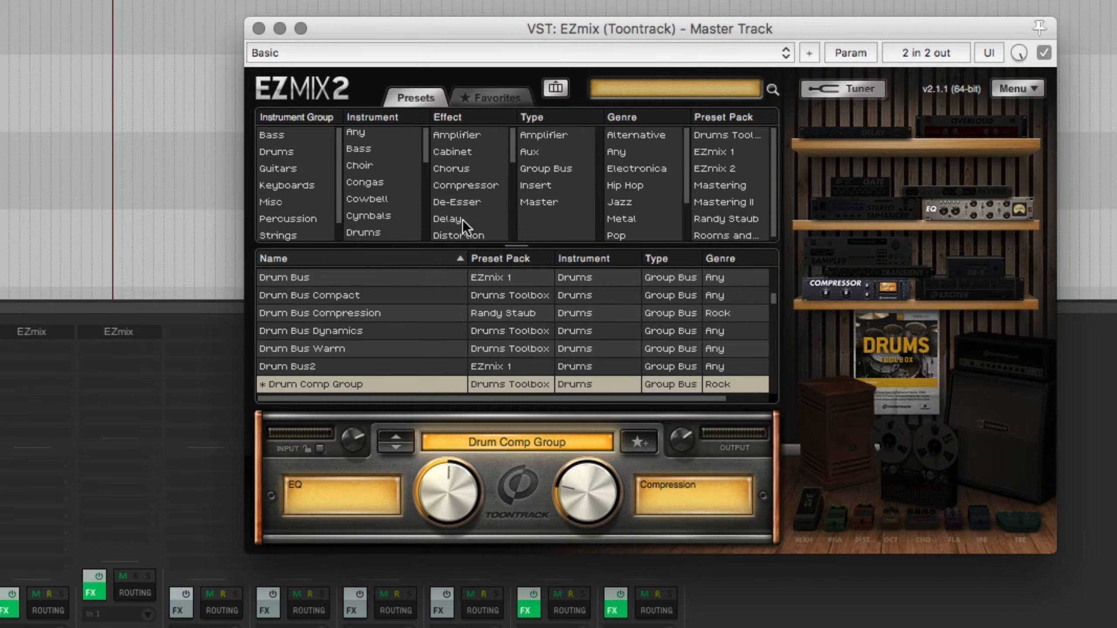
{"action": "left_click", "coordinate": [723, 186]}
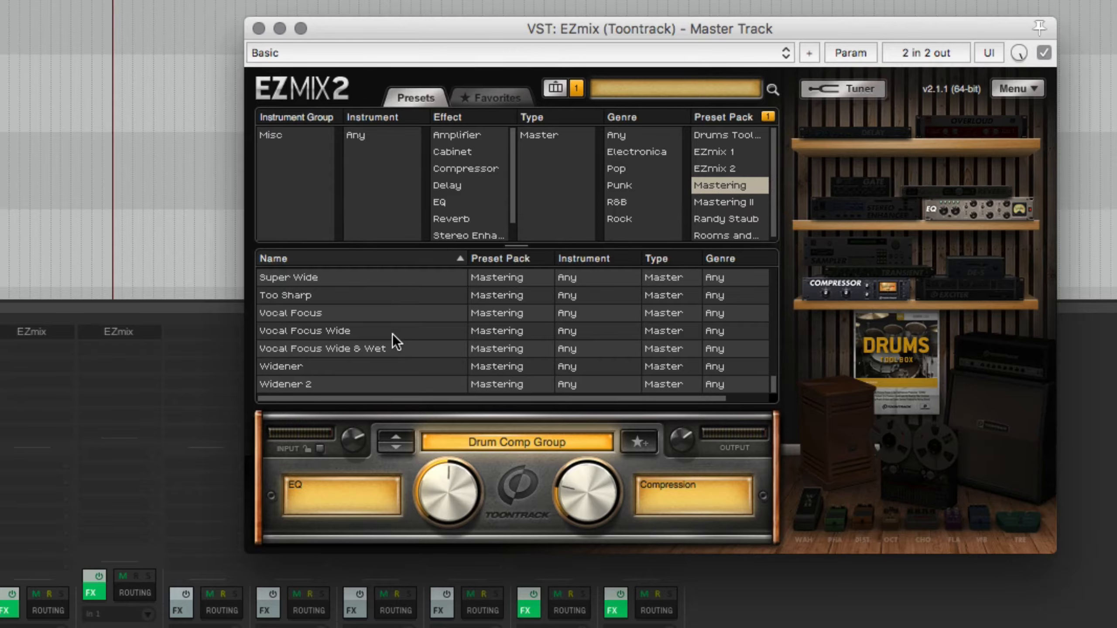
{"action": "scroll", "coordinate": [393, 334], "scroll_direction": "up", "scroll_amount": 10}
{"action": "scroll", "coordinate": [393, 334], "scroll_direction": "up", "scroll_amount": 5}
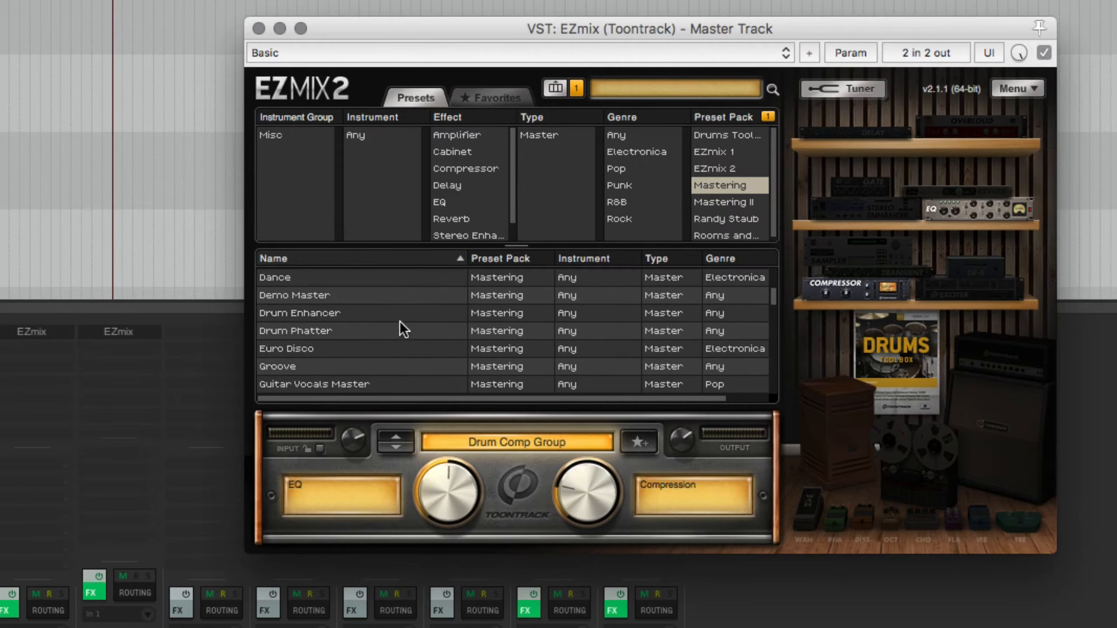
{"action": "left_click", "coordinate": [304, 316]}
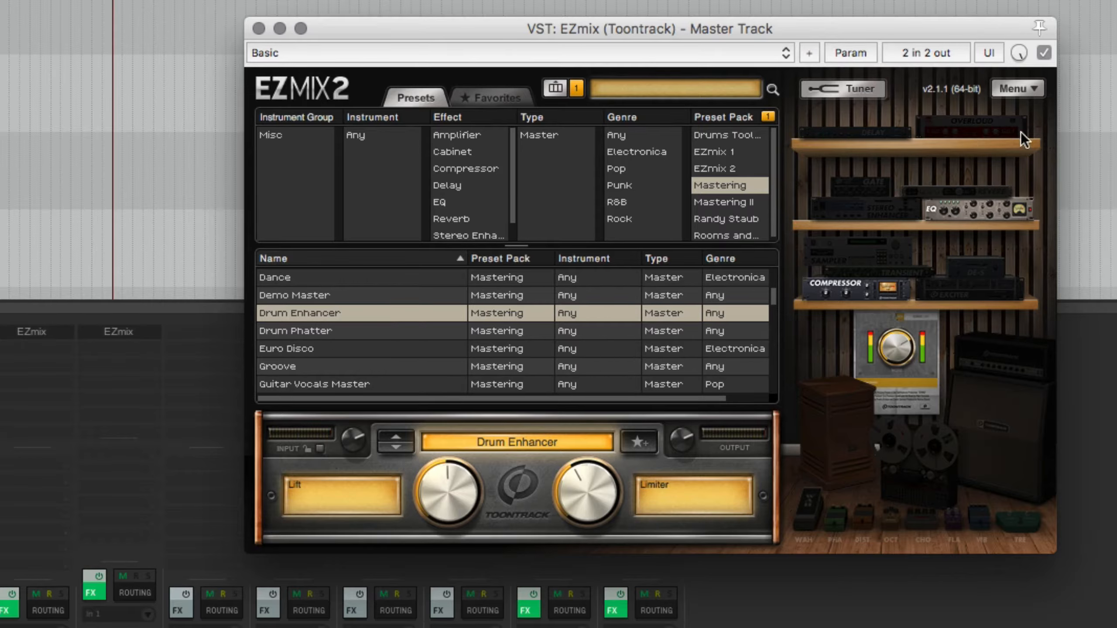
Compare Drum Enhancer with bypass, then lower its Lift control and raise its Limiter to about mid-range
{"action": "left_click", "coordinate": [1045, 52]}
{"action": "left_click_drag", "start_coordinate": [742, 32], "coordinate": [755, 33]}
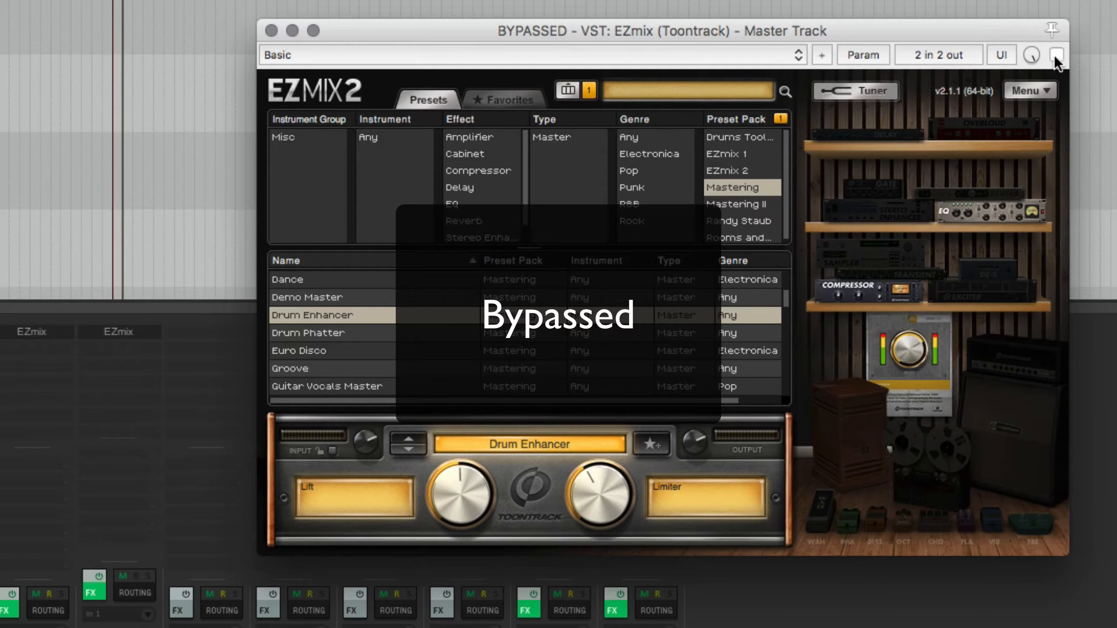
{"action": "left_click", "coordinate": [1055, 55]}
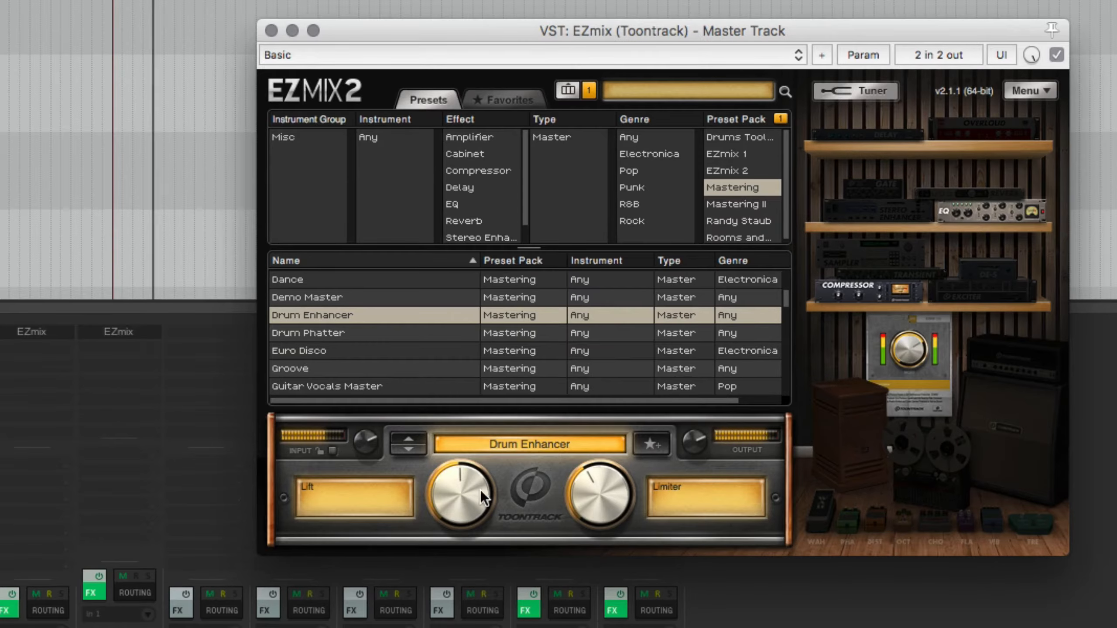
{"action": "left_click_drag", "start_coordinate": [480, 489], "coordinate": [609, 483]}
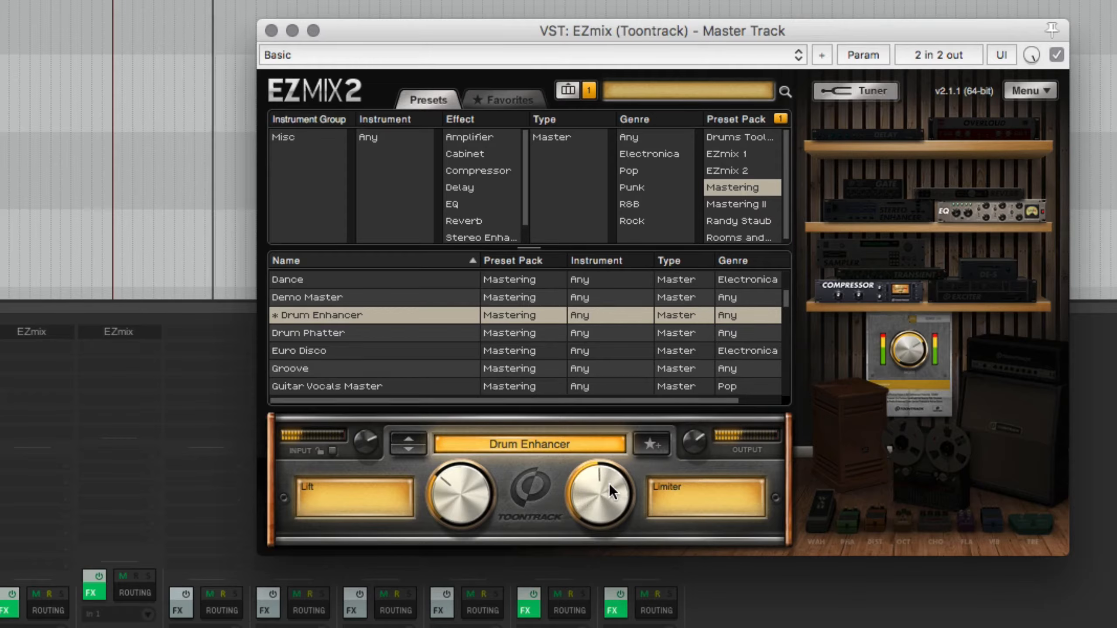
Compare the adjusted Drum Enhancer with bypass, set its output level to -5.8 dB, and close the master track's EZmix window
{"action": "left_click", "coordinate": [1058, 56]}
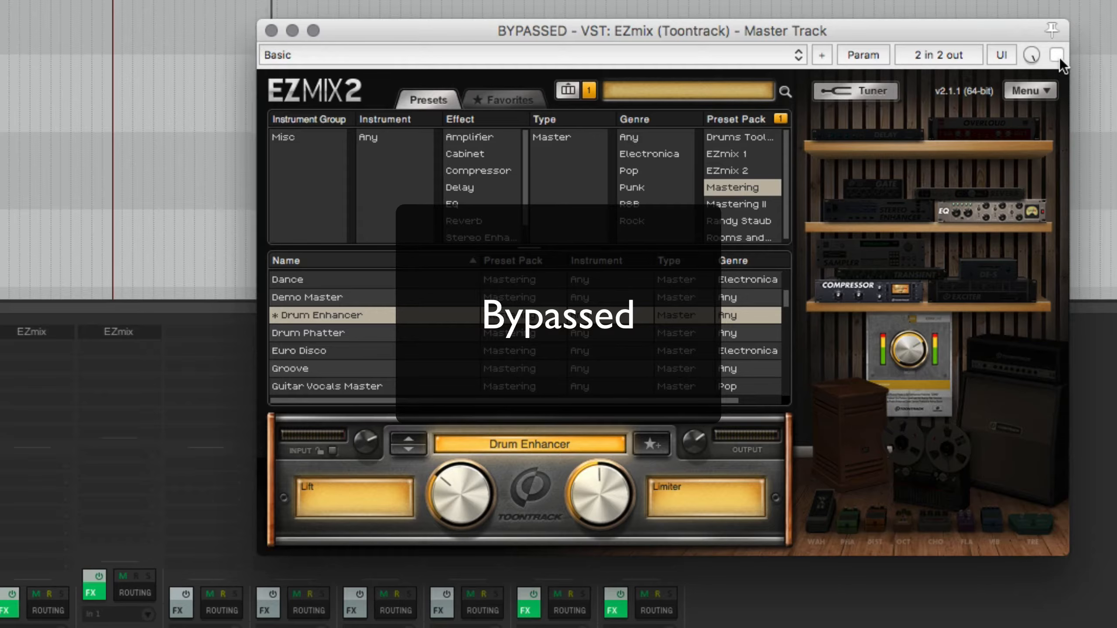
{"action": "left_click", "coordinate": [1059, 58]}
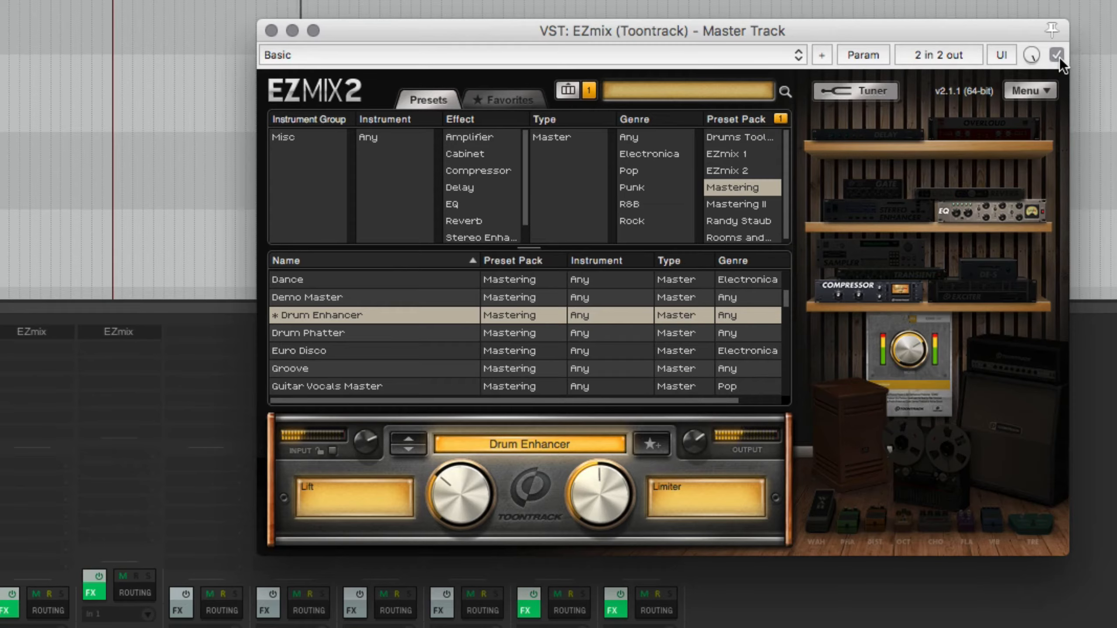
{"action": "left_click_drag", "start_coordinate": [691, 445], "coordinate": [684, 456]}
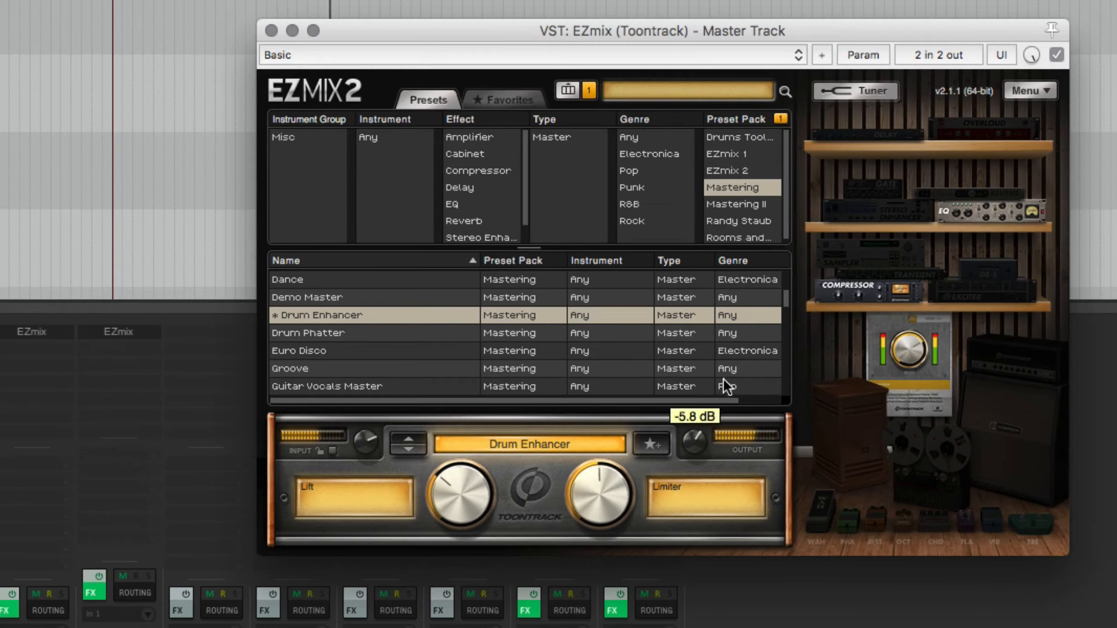
{"action": "left_click", "coordinate": [270, 31]}
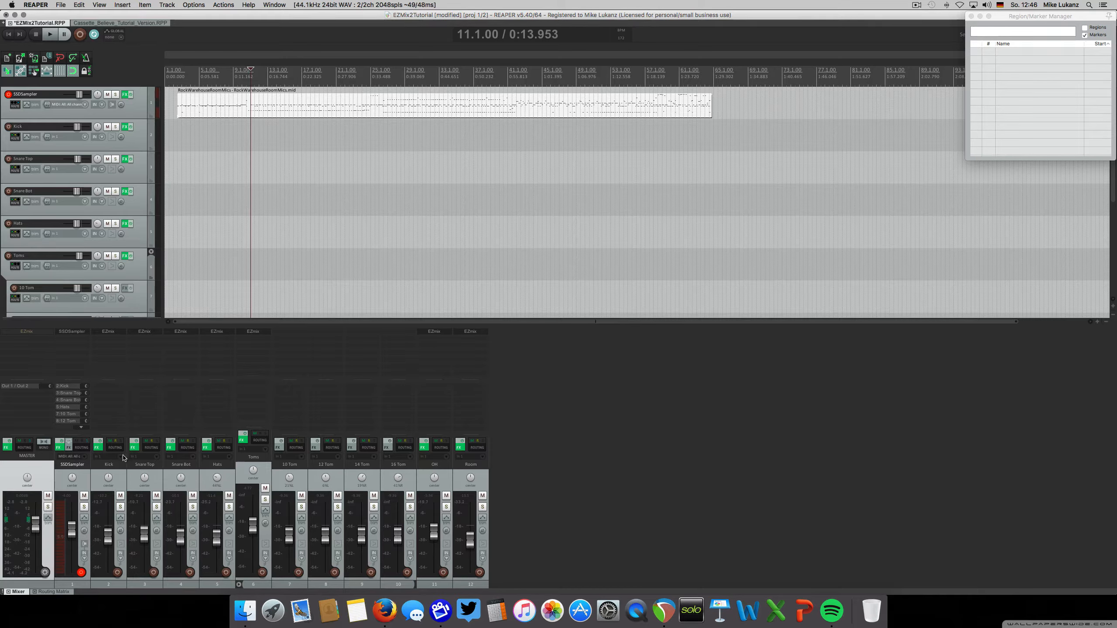
Solo the Kick track, start playback, and filter its EZmix presets to the Drums group and Kick instrument
{"action": "left_click", "coordinate": [118, 480]}
{"action": "left_click", "coordinate": [119, 507]}
{"action": "key", "text": "space"}
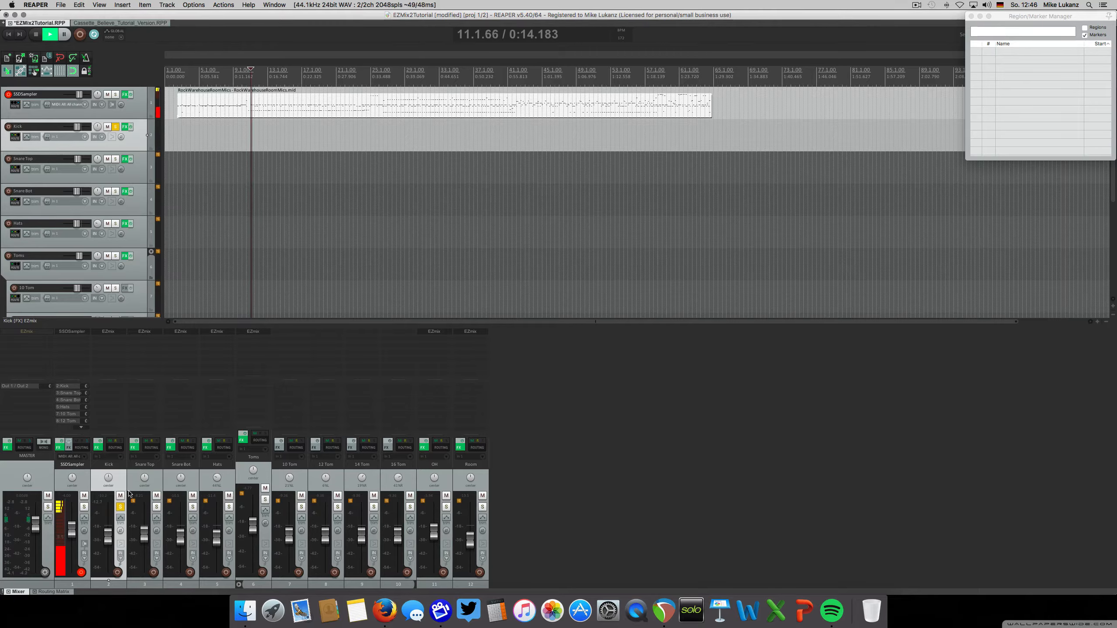
{"action": "left_click", "coordinate": [113, 333]}
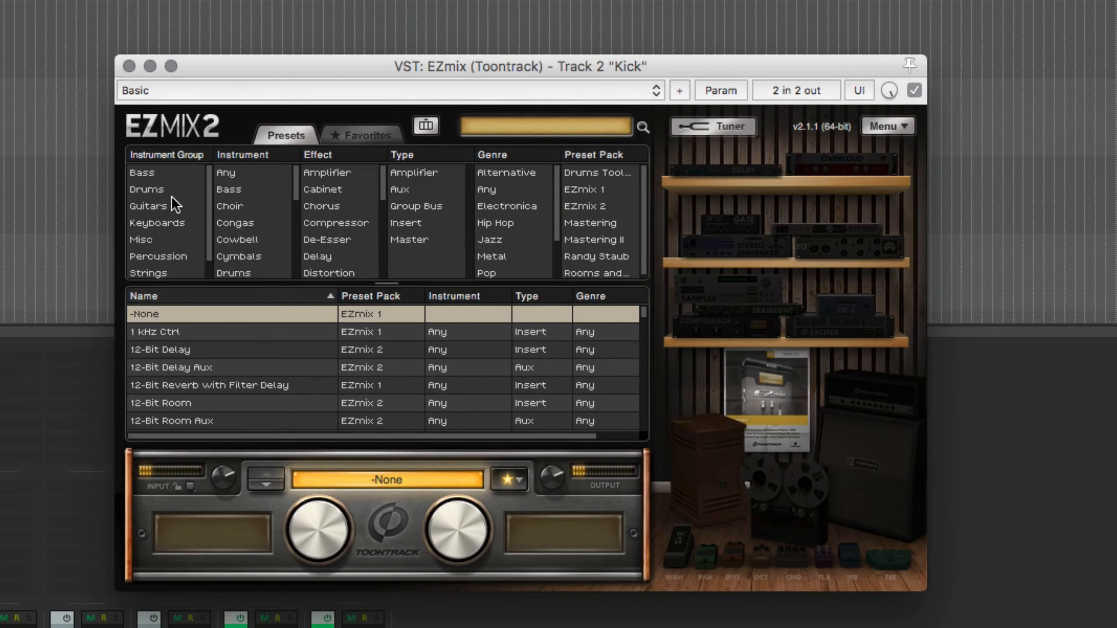
{"action": "left_click", "coordinate": [161, 191]}
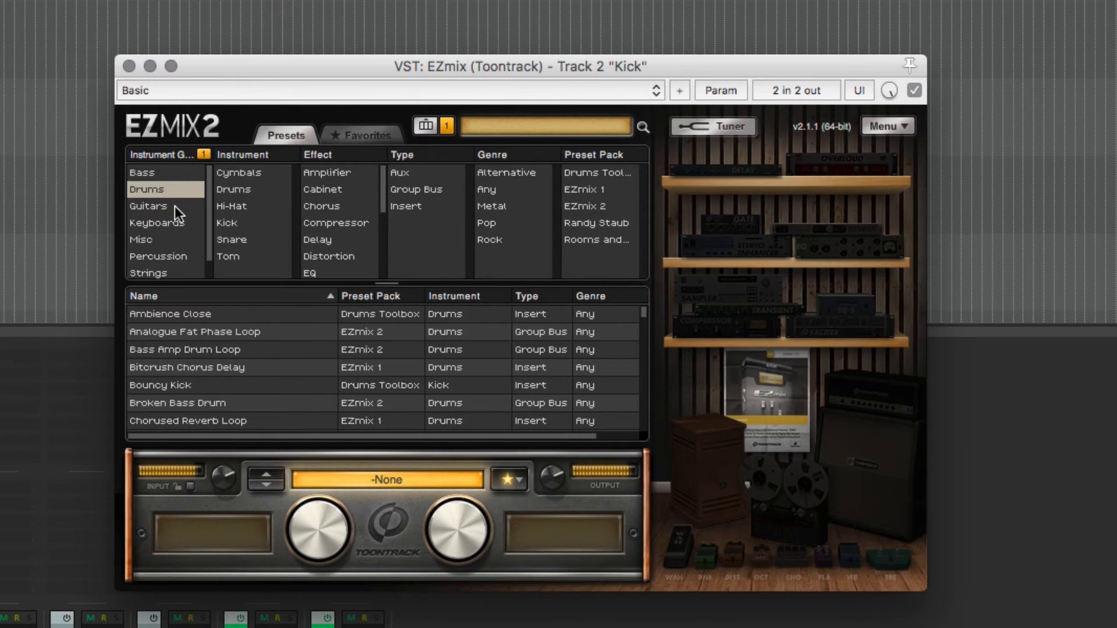
{"action": "left_click", "coordinate": [227, 224]}
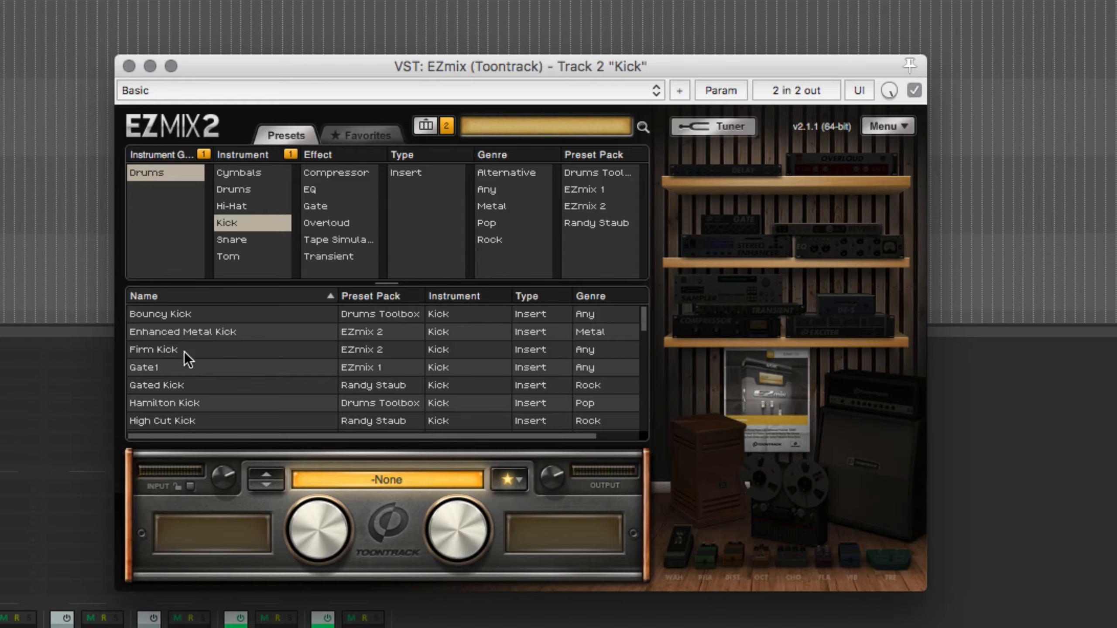
Audition the Bouncy Kick preset with its Transient control at 50% and its EQ control lowered
{"action": "left_click", "coordinate": [160, 314]}
{"action": "left_click_drag", "start_coordinate": [430, 521], "coordinate": [435, 496]}
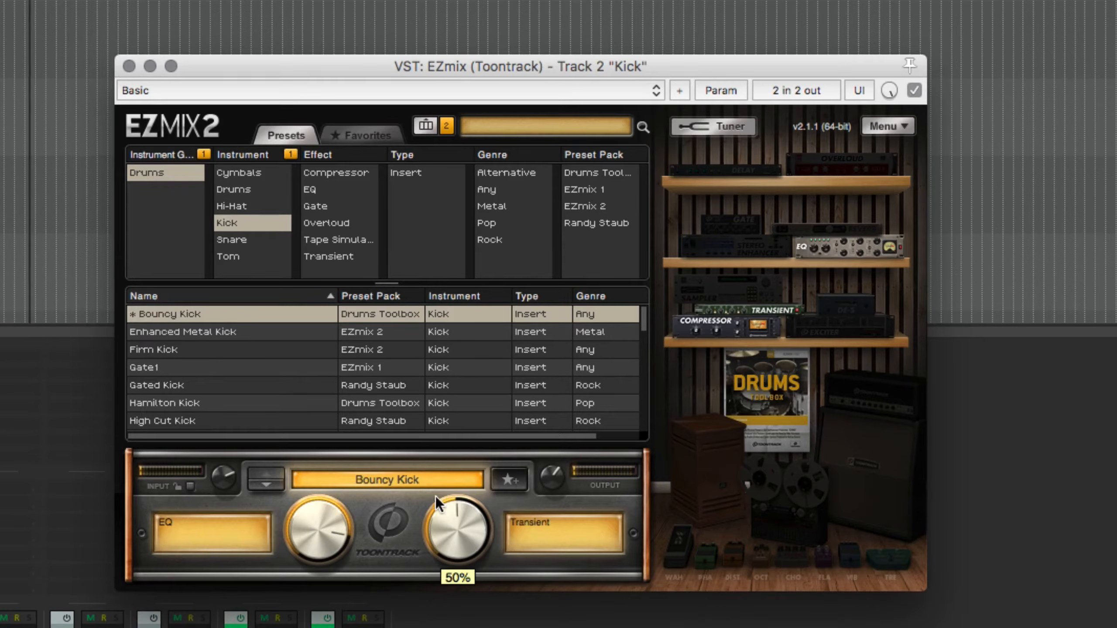
{"action": "left_click_drag", "start_coordinate": [321, 511], "coordinate": [295, 506]}
Audition the Kick preset, then load Kick - Basic1 and raise its EQ Shape slightly above mid-range
{"action": "scroll", "coordinate": [206, 364], "scroll_direction": "down", "scroll_amount": 2}
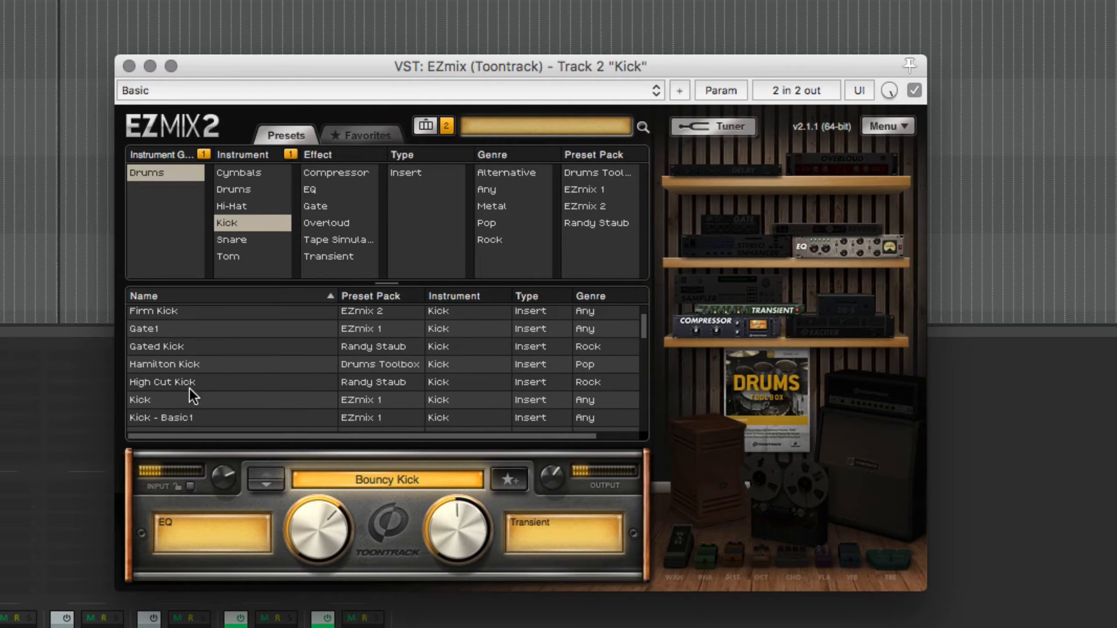
{"action": "left_click", "coordinate": [205, 396]}
{"action": "scroll", "coordinate": [244, 362], "scroll_direction": "down", "scroll_amount": 2}
{"action": "left_click_drag", "start_coordinate": [306, 508], "coordinate": [291, 589]}
{"action": "left_click", "coordinate": [211, 397]}
{"action": "scroll", "coordinate": [264, 411], "scroll_direction": "down", "scroll_amount": 2}
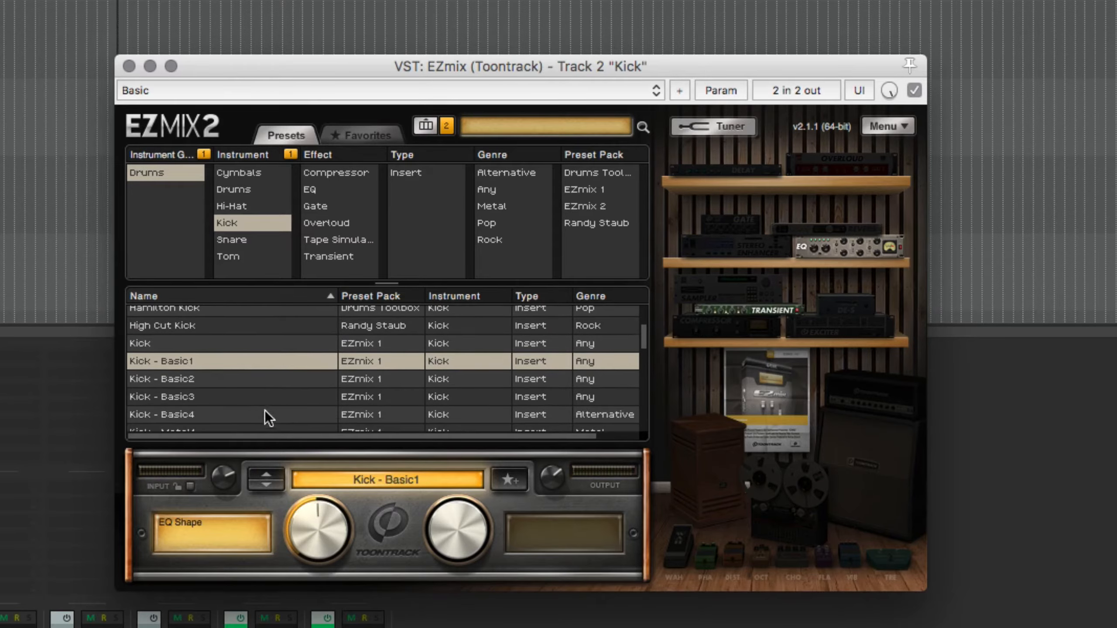
{"action": "left_click_drag", "start_coordinate": [305, 508], "coordinate": [306, 486]}
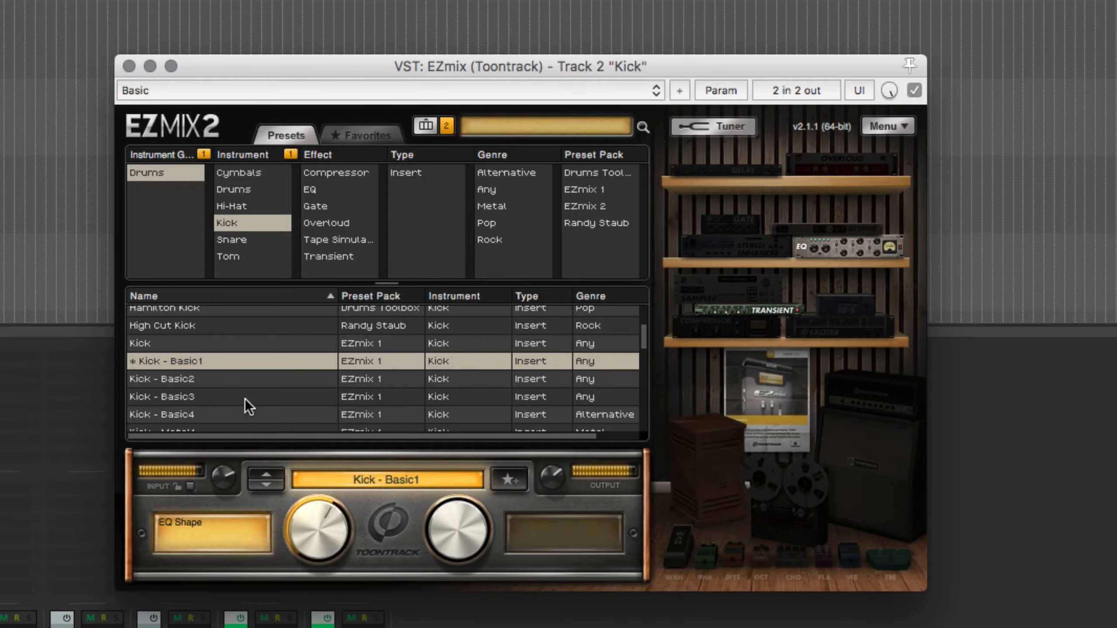
Load Kick - Metal1 with Click & Punch at 68% and a raised Parallel Compressor, and compare it with bypass
{"action": "scroll", "coordinate": [244, 398], "scroll_direction": "down", "scroll_amount": 4}
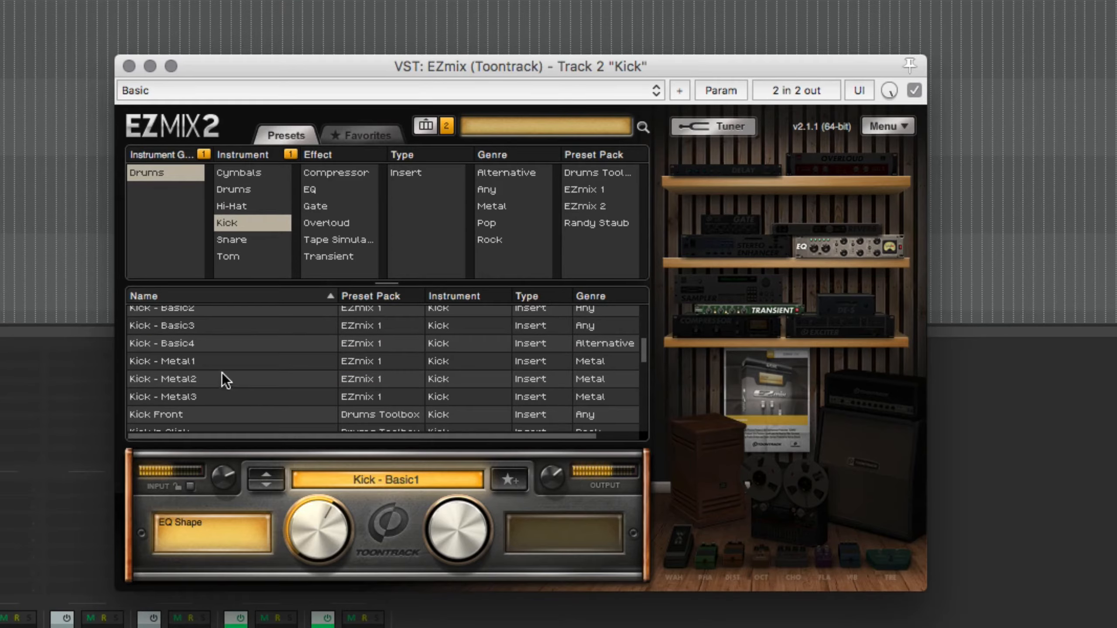
{"action": "left_click", "coordinate": [188, 364]}
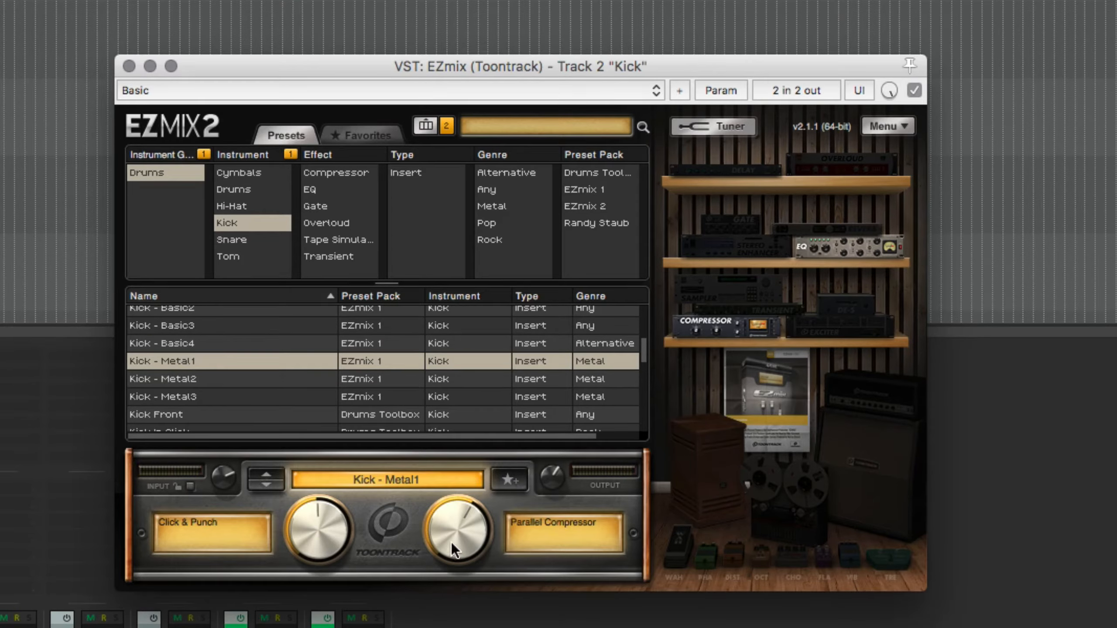
{"action": "left_click_drag", "start_coordinate": [451, 542], "coordinate": [451, 517]}
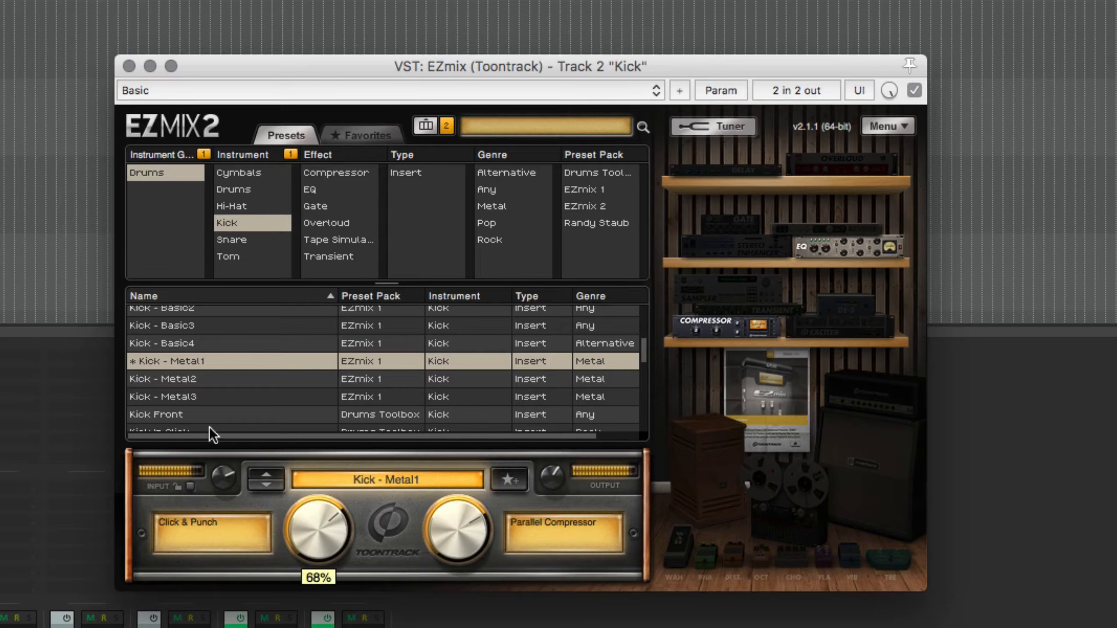
{"action": "left_click", "coordinate": [910, 91]}
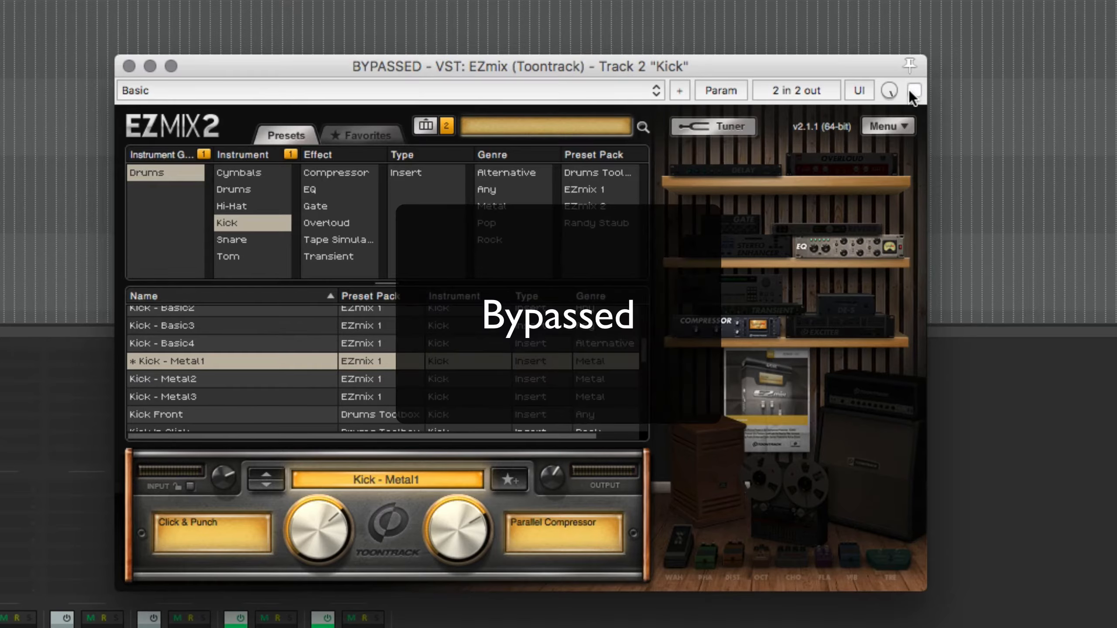
{"action": "left_click", "coordinate": [911, 91]}
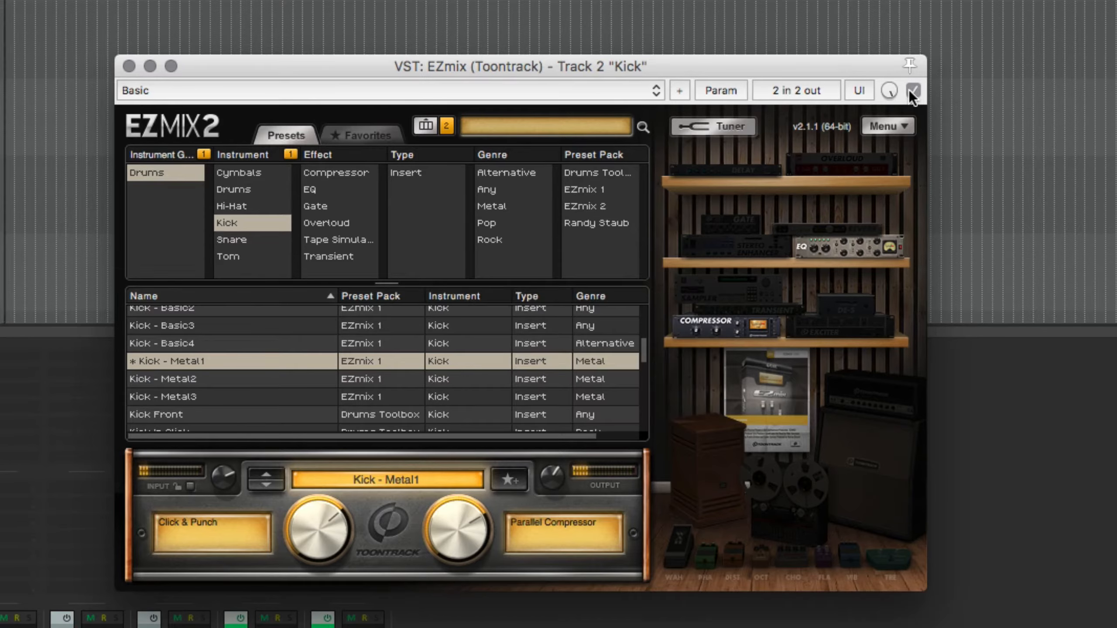
Close the Kick track's EZmix window and lower the Kick fader slightly while the full drum mix plays
{"action": "left_click", "coordinate": [128, 66]}
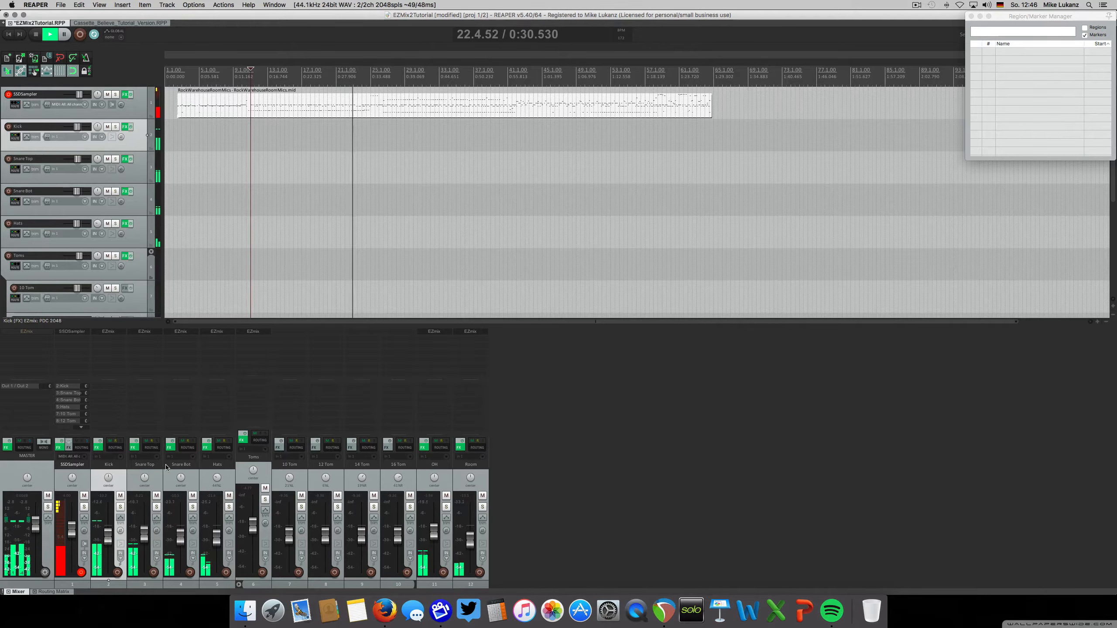
{"action": "mouse_move", "coordinate": [109, 536]}
{"action": "left_click_drag", "start_coordinate": [109, 535], "coordinate": [108, 538]}
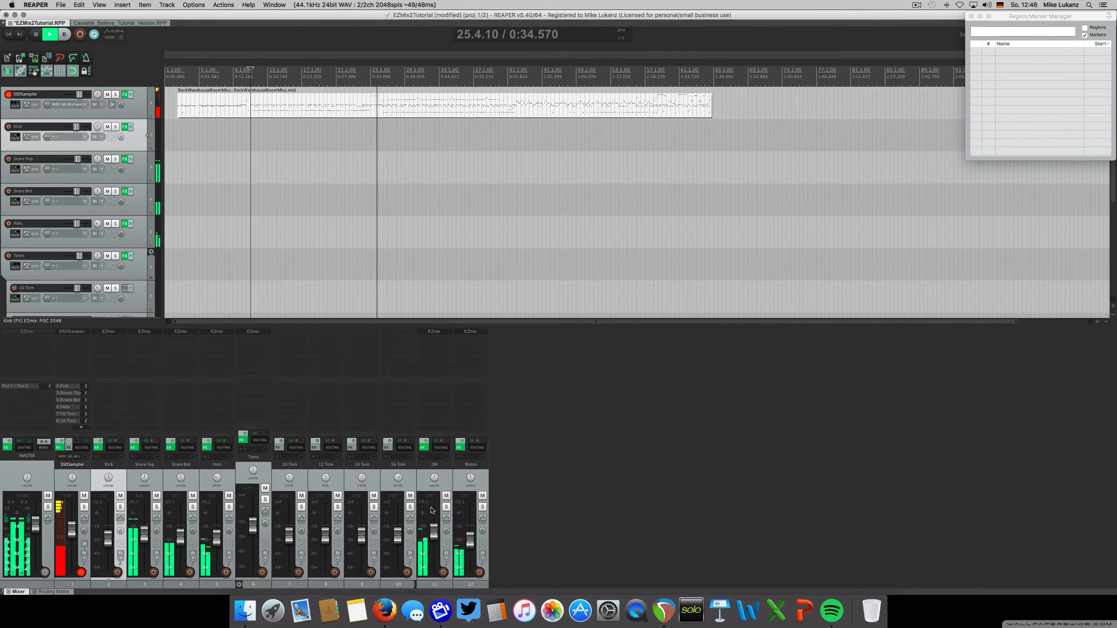
Solo the OH track, restart playback, and filter its EZmix presets to the Drums group and Cymbals instrument
{"action": "left_click", "coordinate": [446, 507]}
{"action": "key", "text": "space"}
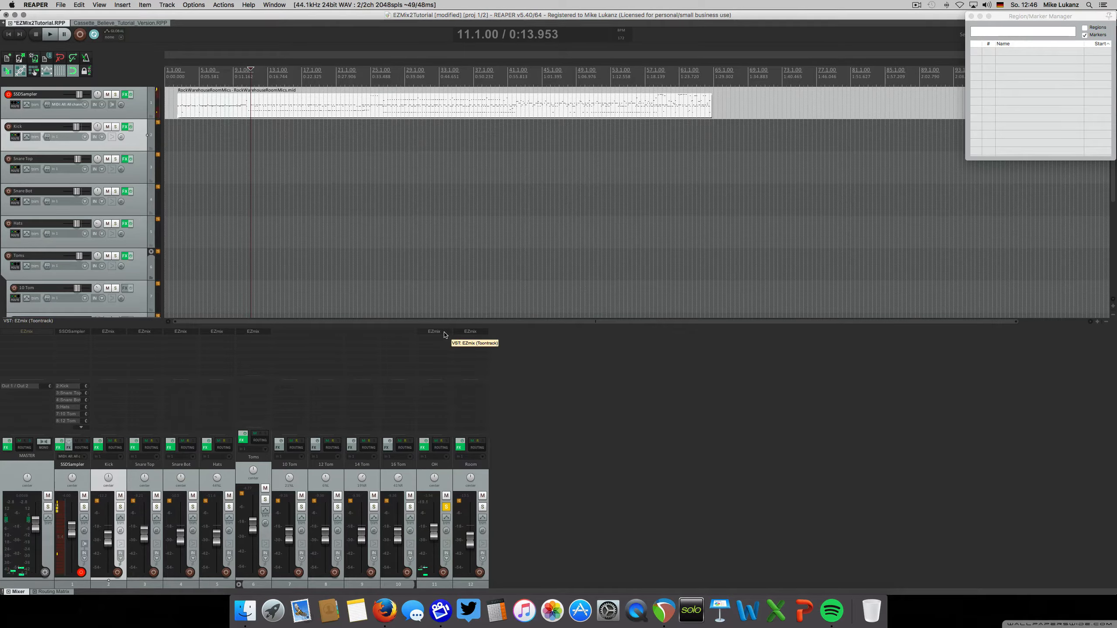
{"action": "key", "text": "space"}
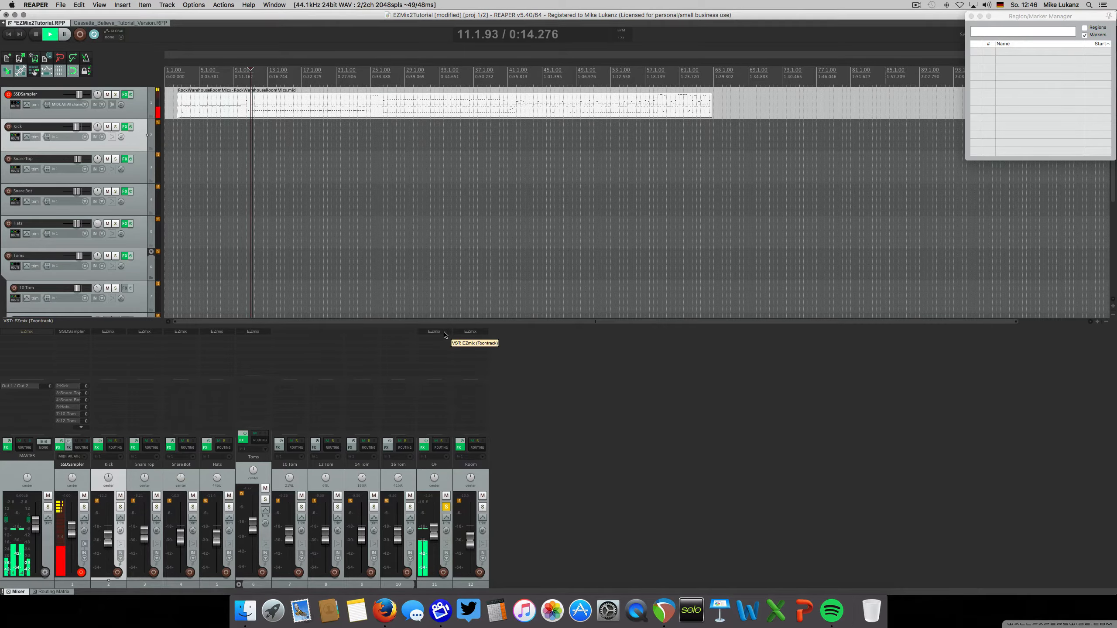
{"action": "left_click", "coordinate": [443, 332]}
{"action": "left_click_drag", "start_coordinate": [285, 360], "coordinate": [596, 212]}
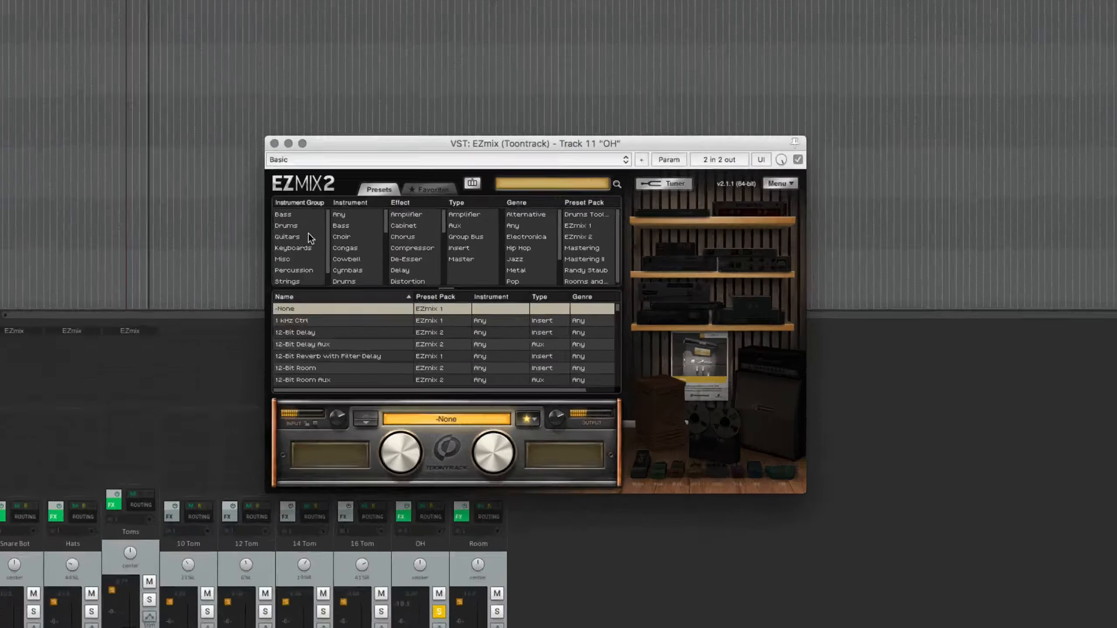
{"action": "left_click", "coordinate": [350, 265]}
{"action": "left_click", "coordinate": [299, 155]}
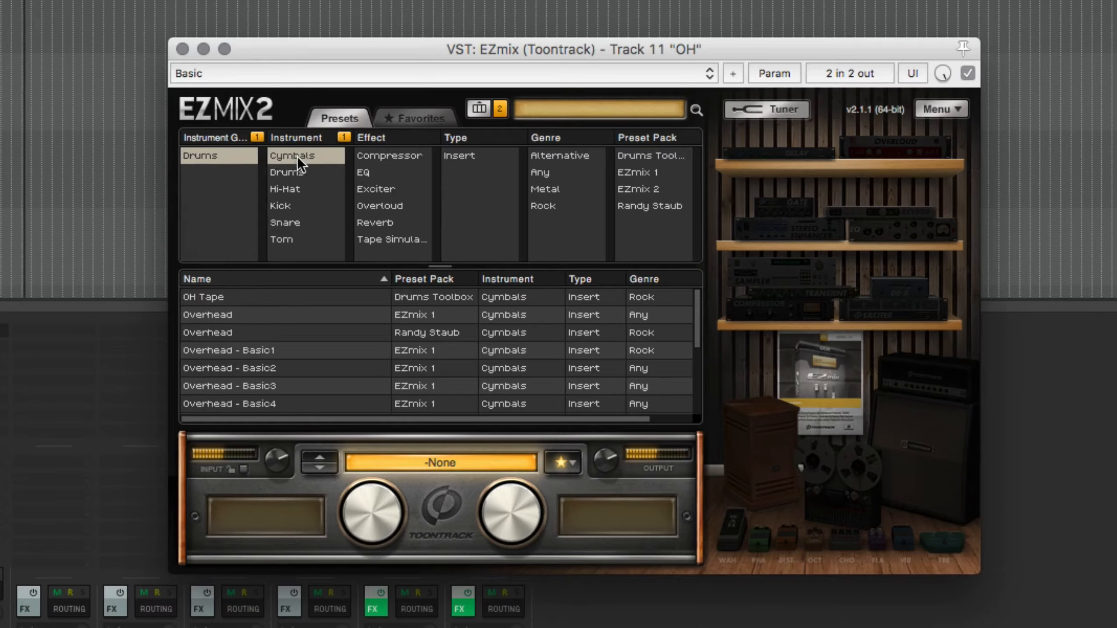
Audition OH Tape with High Boost near mid-range and Compression at 59%, then load the Randy Staub pack's Overhead preset
{"action": "left_click", "coordinate": [216, 298]}
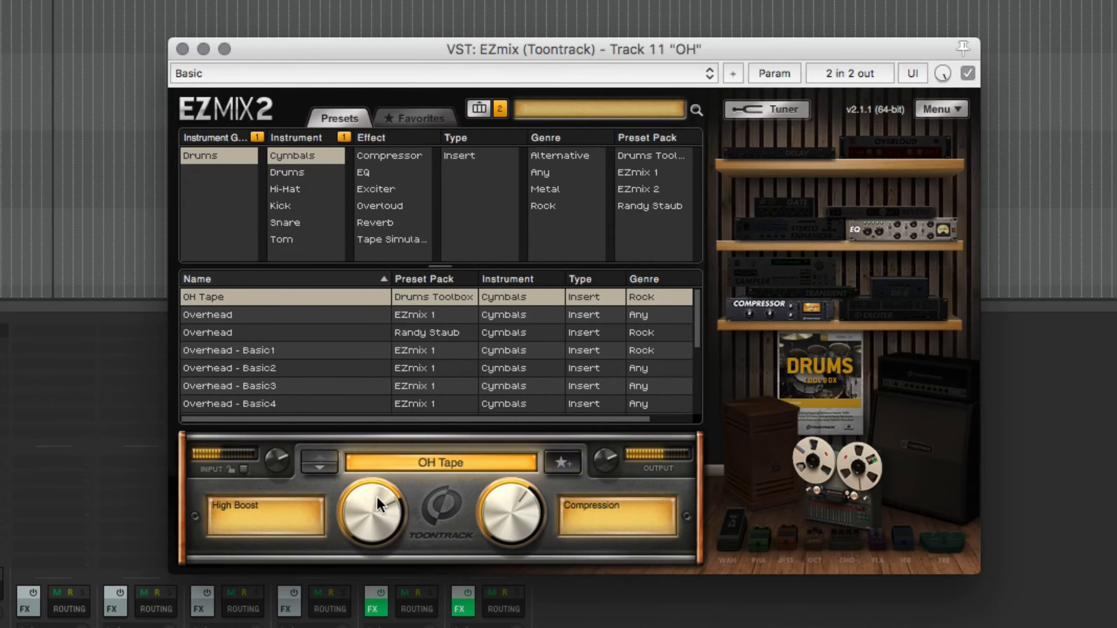
{"action": "left_click_drag", "start_coordinate": [377, 496], "coordinate": [360, 537]}
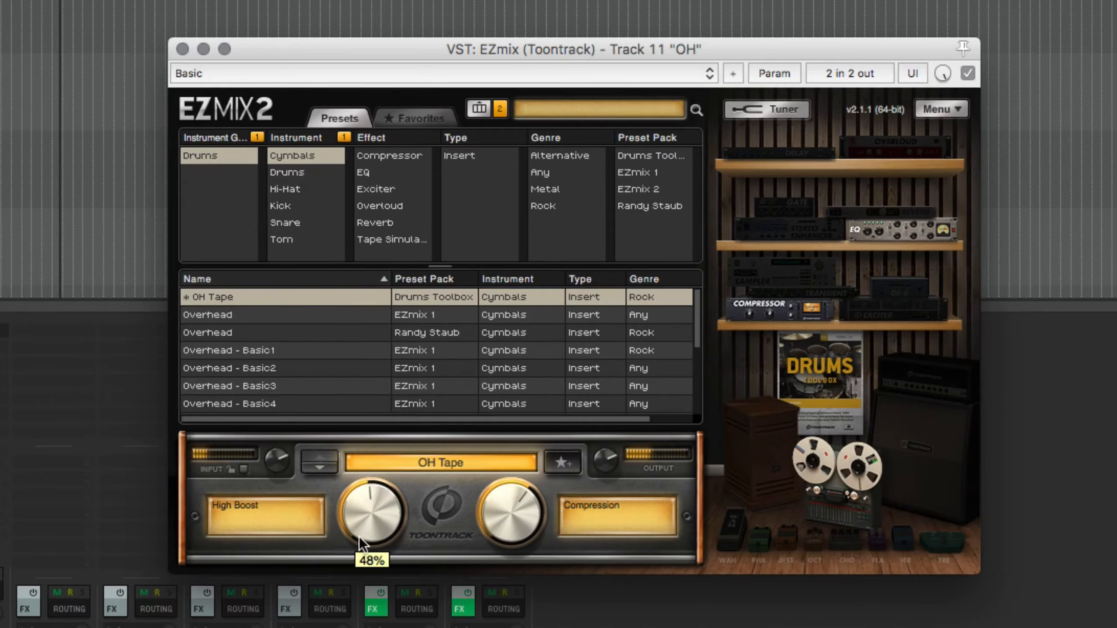
{"action": "left_click", "coordinate": [234, 315]}
{"action": "left_click", "coordinate": [255, 335]}
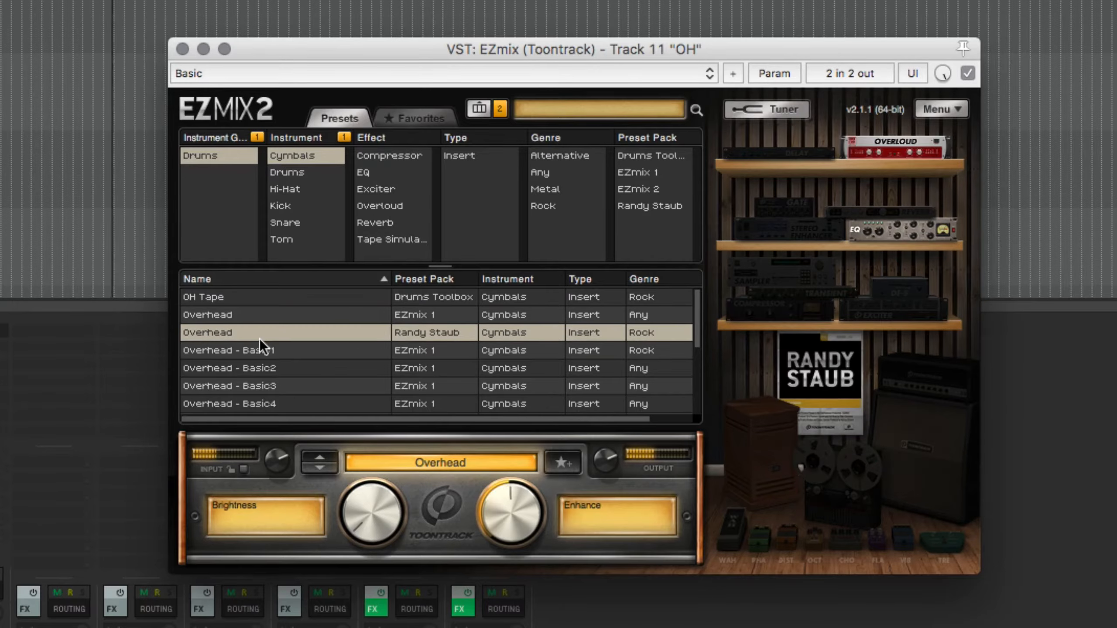
Audition the Randy Staub Overhead preset with Brightness raised, Overhead - Cymbals, and Overhead - Basic5 with Parallel Compression at 34% on the OH track
{"action": "scroll", "coordinate": [305, 364], "scroll_direction": "down", "scroll_amount": 1}
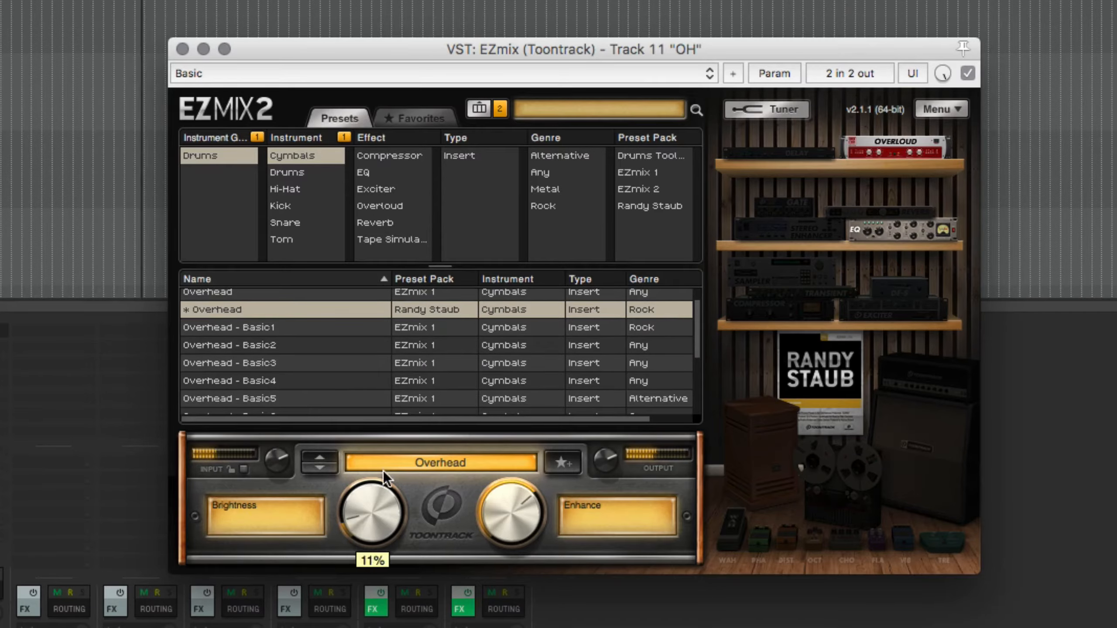
{"action": "left_click_drag", "start_coordinate": [383, 471], "coordinate": [386, 433]}
{"action": "scroll", "coordinate": [338, 376], "scroll_direction": "down", "scroll_amount": 2}
{"action": "left_click", "coordinate": [283, 403]}
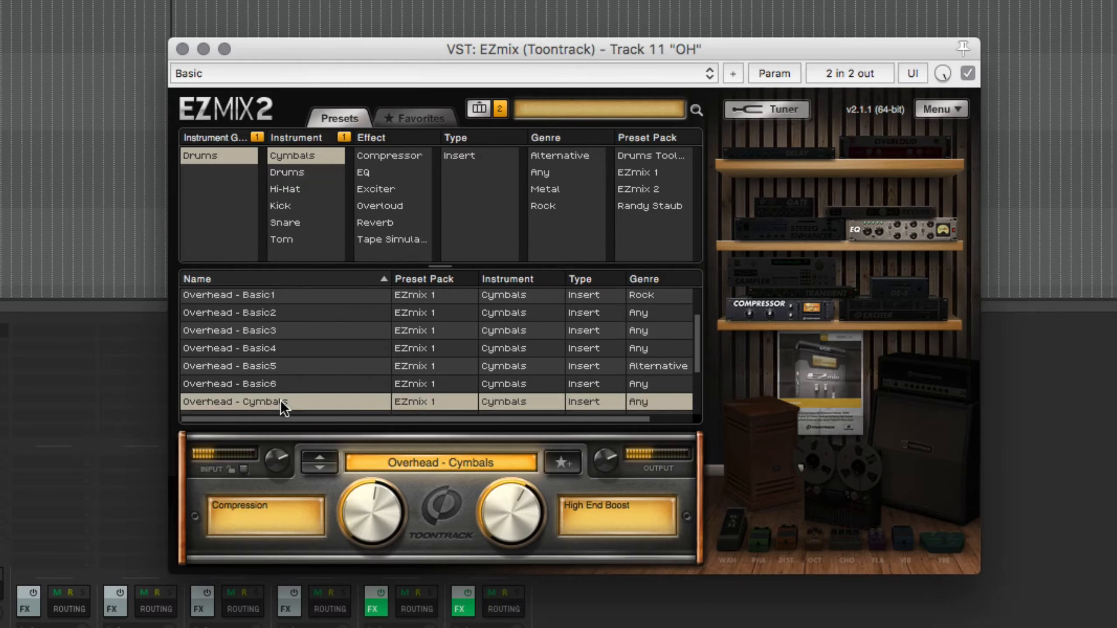
{"action": "left_click_drag", "start_coordinate": [498, 501], "coordinate": [485, 466]}
{"action": "left_click", "coordinate": [267, 368]}
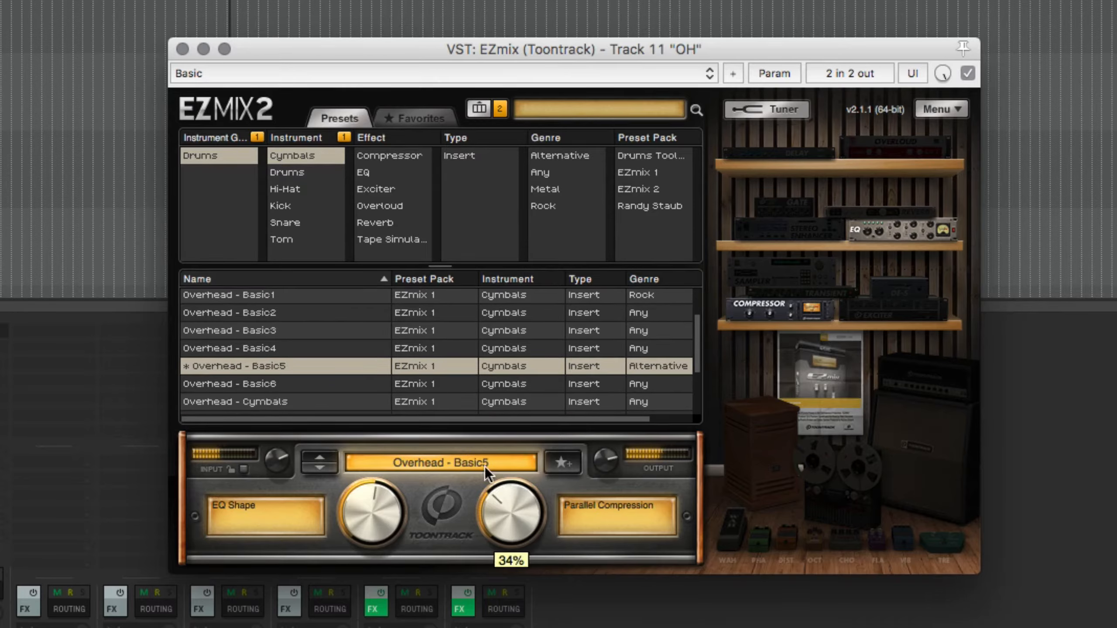
Audition Overhead with Plate on the OH track, compare it with bypass, and set Reverb to 46%
{"action": "scroll", "coordinate": [357, 384], "scroll_direction": "down", "scroll_amount": 2}
{"action": "scroll", "coordinate": [347, 385], "scroll_direction": "down", "scroll_amount": 2}
{"action": "left_click", "coordinate": [286, 387]}
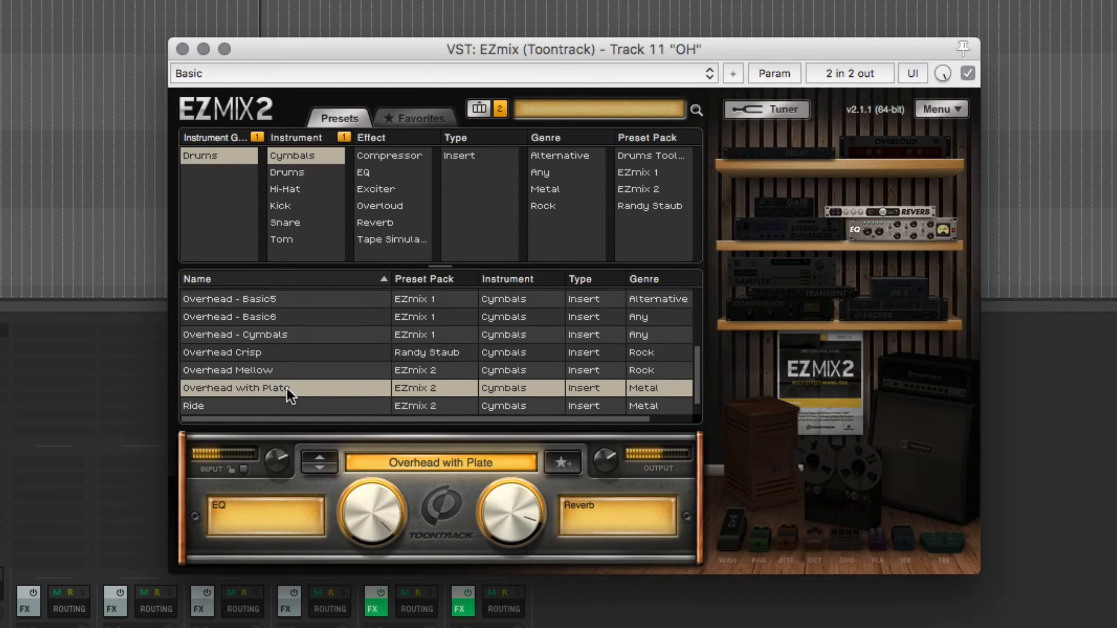
{"action": "left_click_drag", "start_coordinate": [503, 518], "coordinate": [499, 522]}
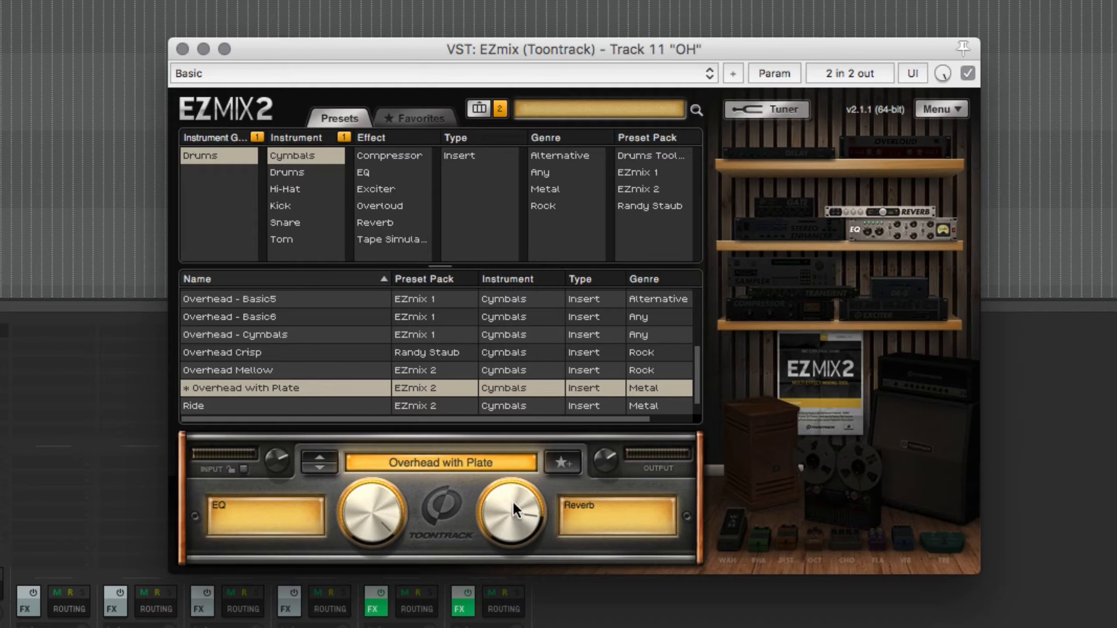
{"action": "left_click_drag", "start_coordinate": [513, 499], "coordinate": [504, 539]}
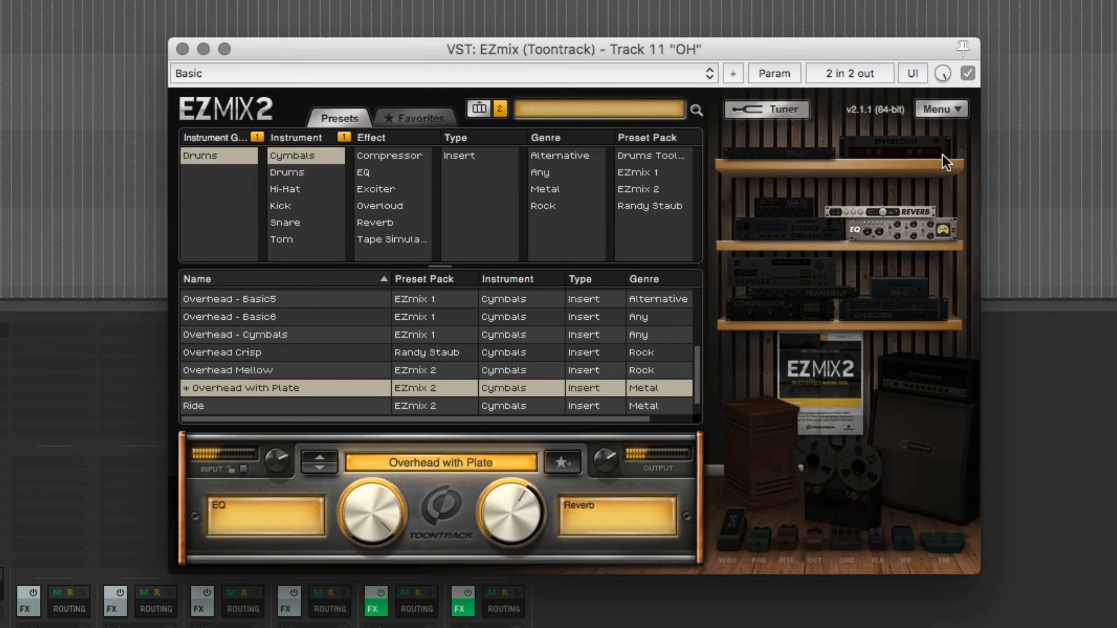
{"action": "left_click", "coordinate": [963, 74]}
{"action": "left_click", "coordinate": [963, 74]}
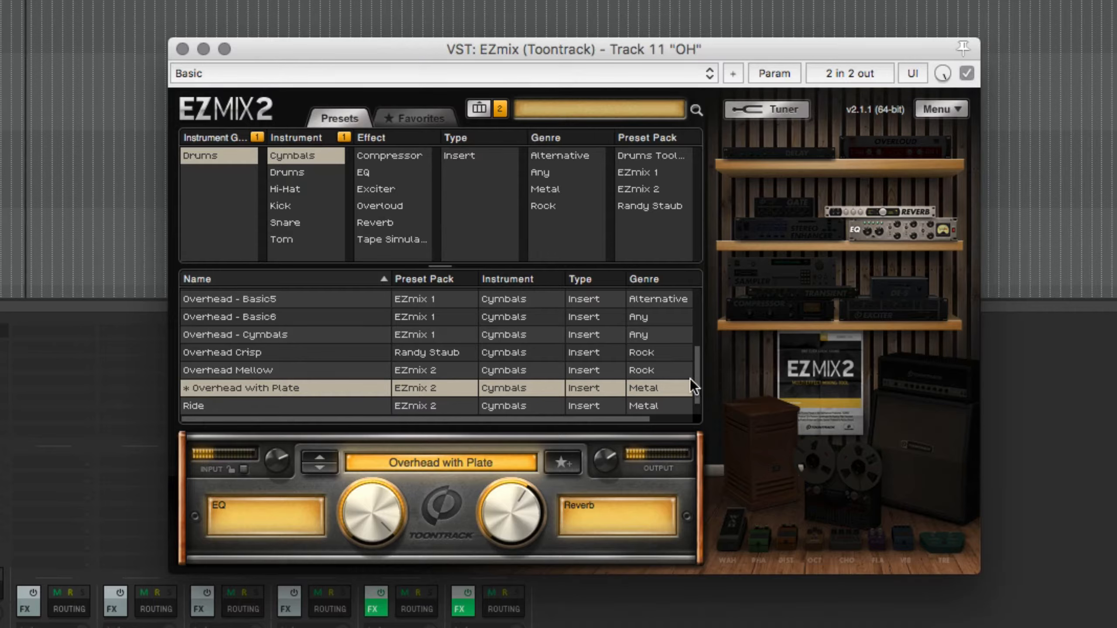
{"action": "left_click_drag", "start_coordinate": [499, 519], "coordinate": [476, 546]}
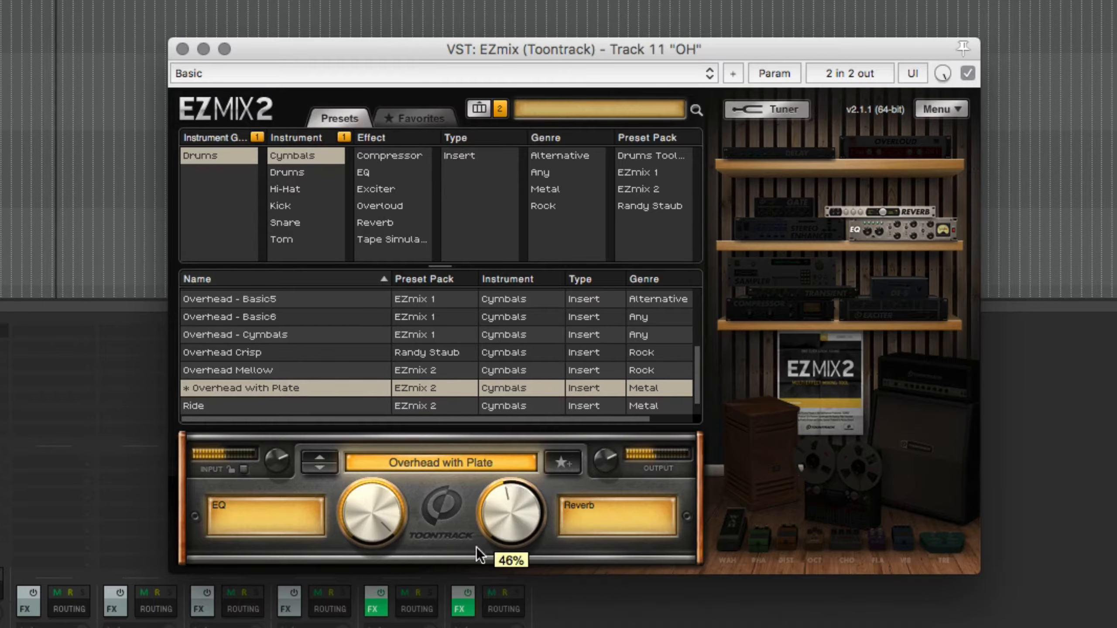
Try Overhead Mellow, load Overhead Crisp with Compression at 49%, and close the OH track's EZmix window
{"action": "left_click", "coordinate": [286, 370]}
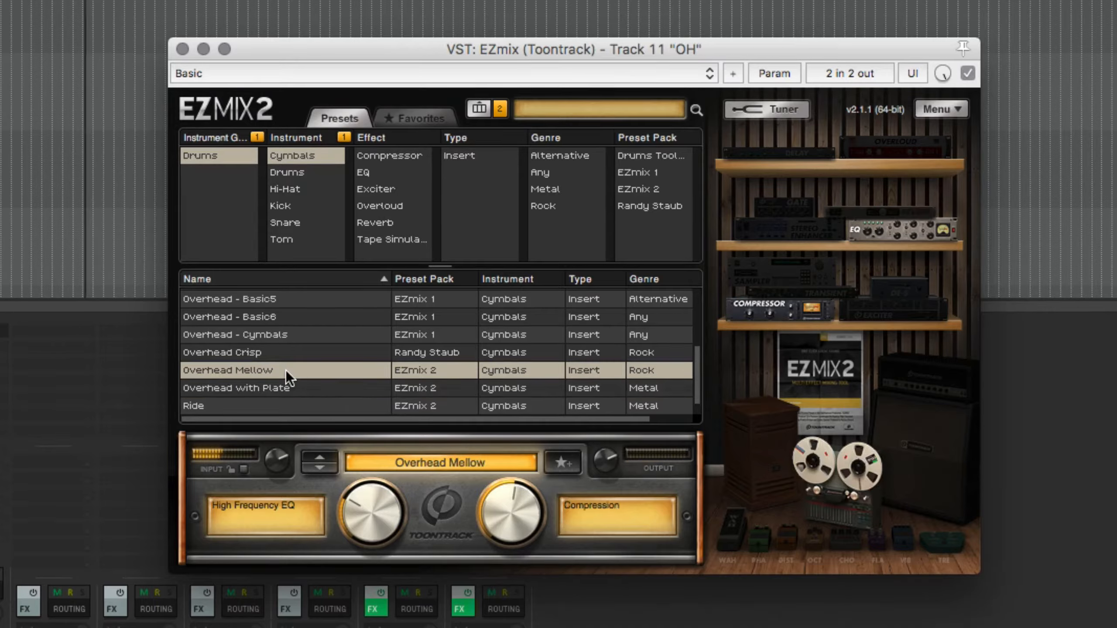
{"action": "left_click", "coordinate": [273, 359]}
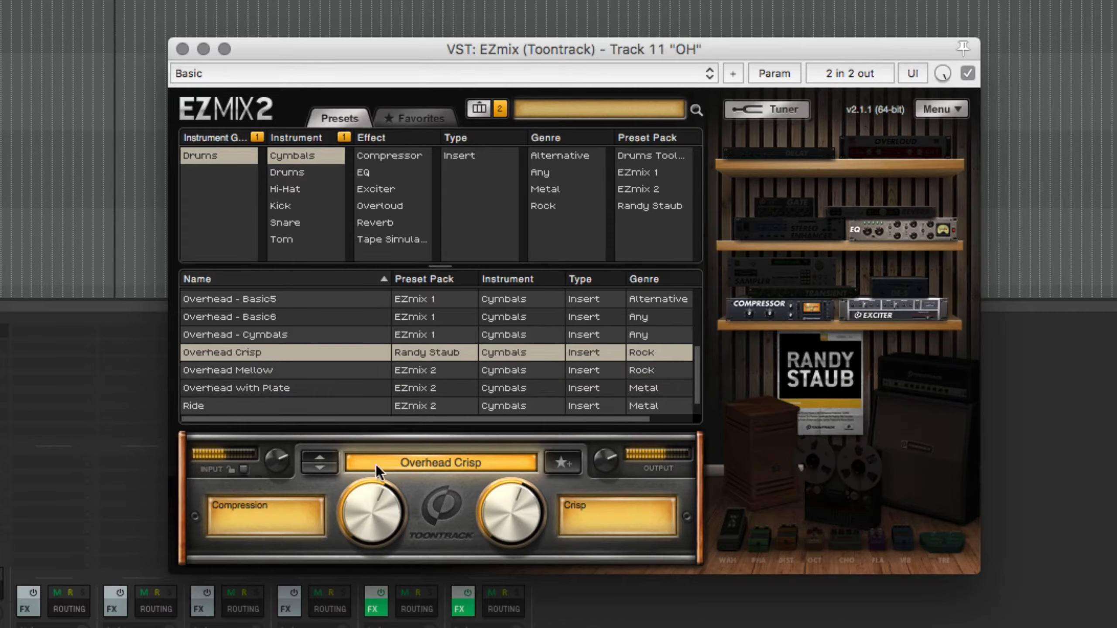
{"action": "left_click_drag", "start_coordinate": [486, 497], "coordinate": [442, 500]}
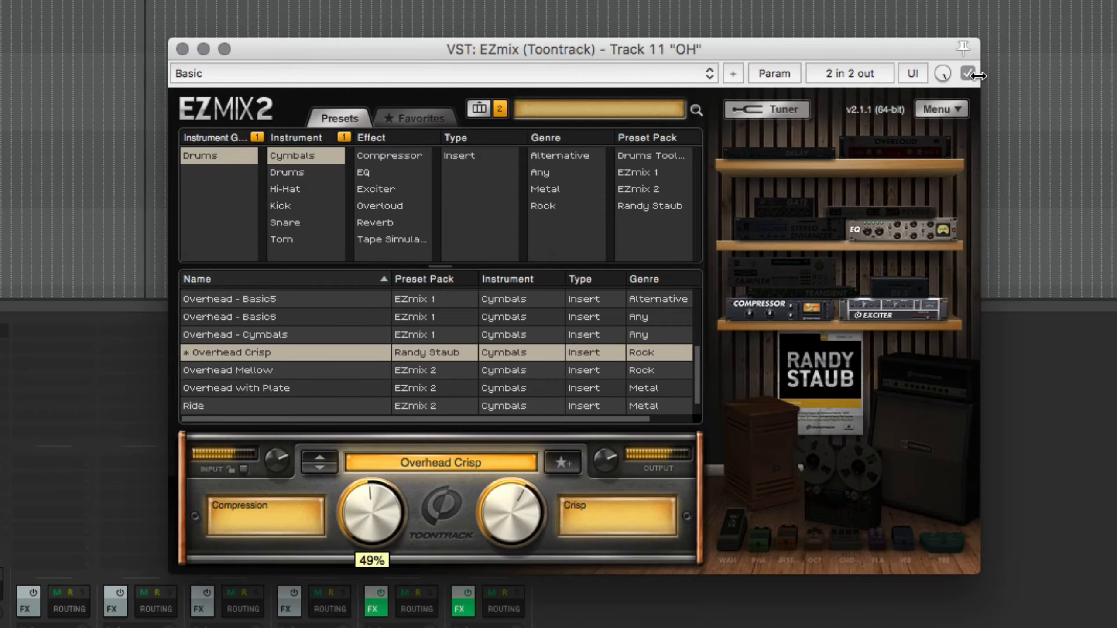
{"action": "left_click", "coordinate": [183, 48]}
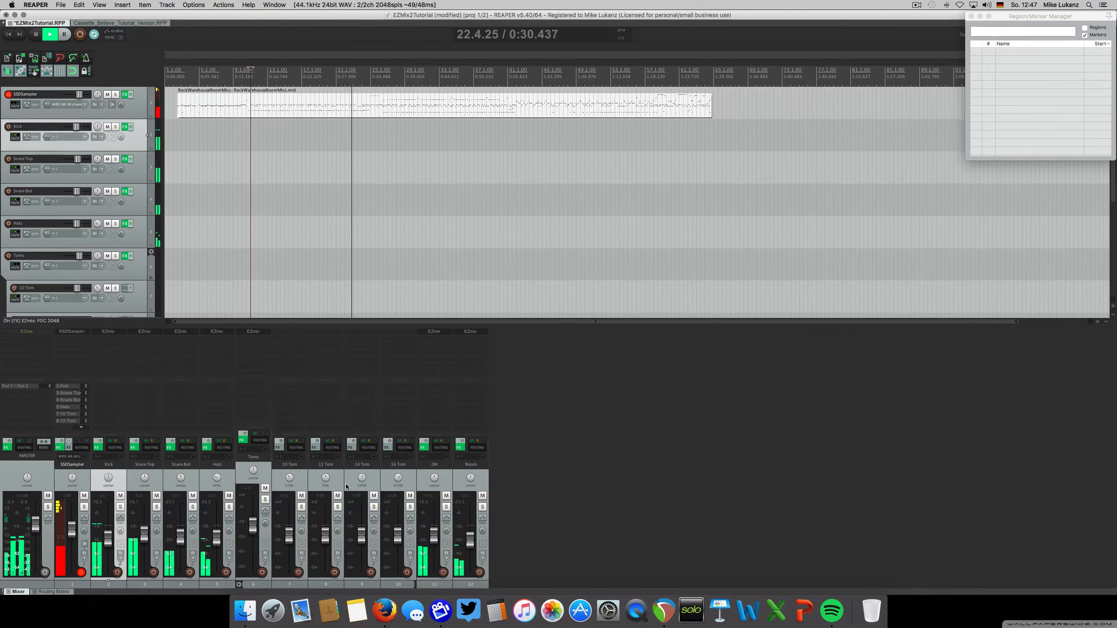
Solo the Snare Top track, filter its EZmix presets to the Drums group and Snare instrument, and restart playback
{"action": "left_click", "coordinate": [156, 507]}
{"action": "left_click", "coordinate": [154, 332]}
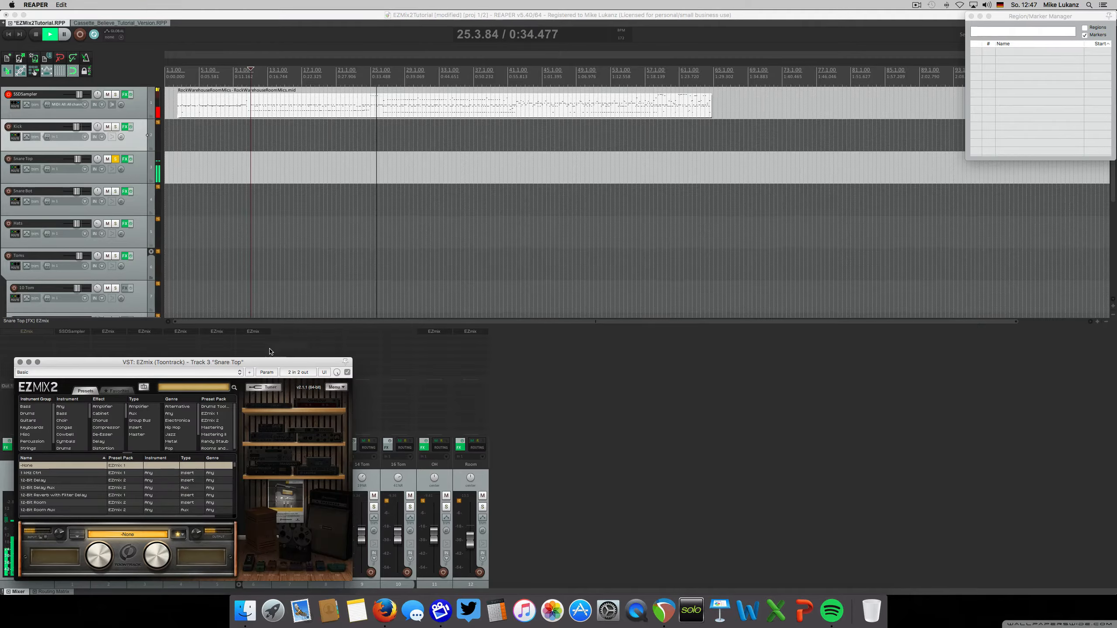
{"action": "left_click_drag", "start_coordinate": [270, 362], "coordinate": [601, 220]}
{"action": "key", "text": "space"}
{"action": "left_click", "coordinate": [371, 272]}
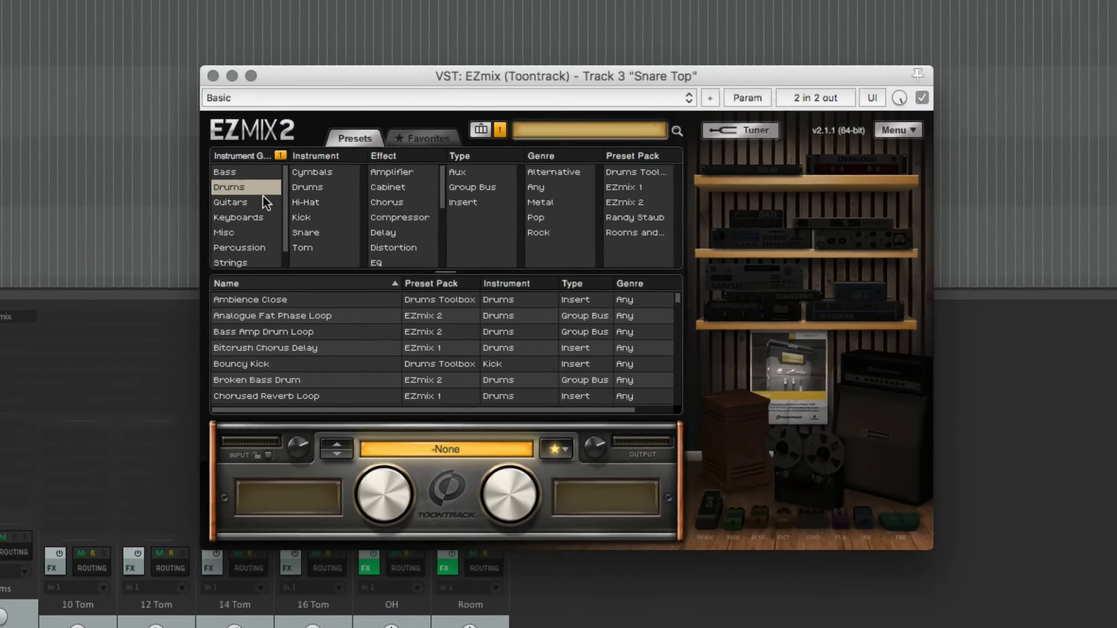
{"action": "left_click", "coordinate": [291, 220]}
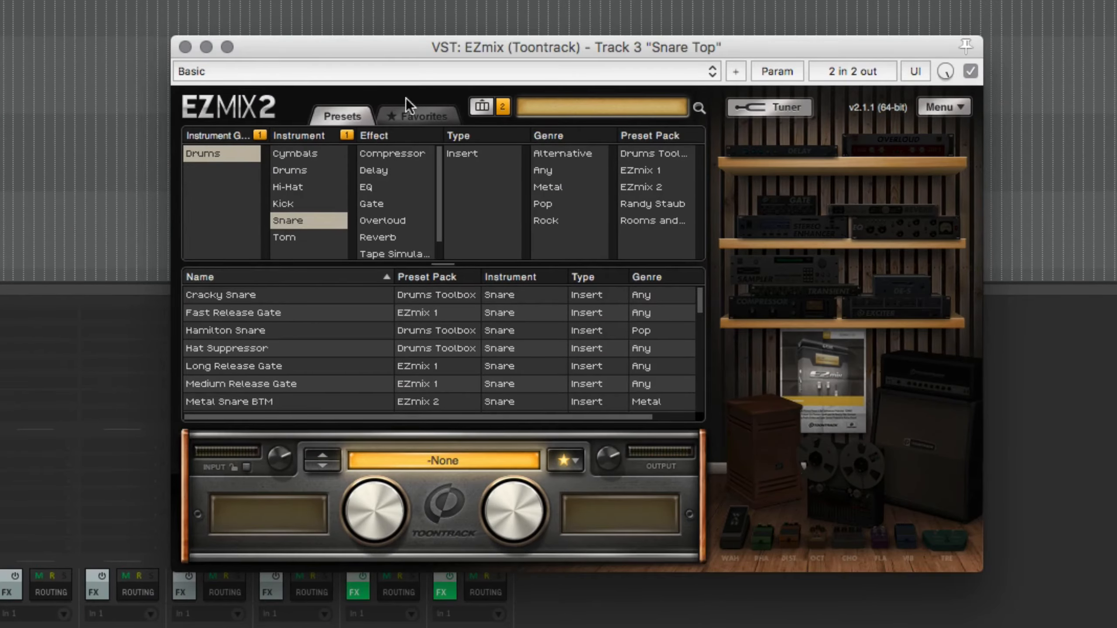
{"action": "left_click_drag", "start_coordinate": [432, 41], "coordinate": [468, 26]}
{"action": "key", "text": "space"}
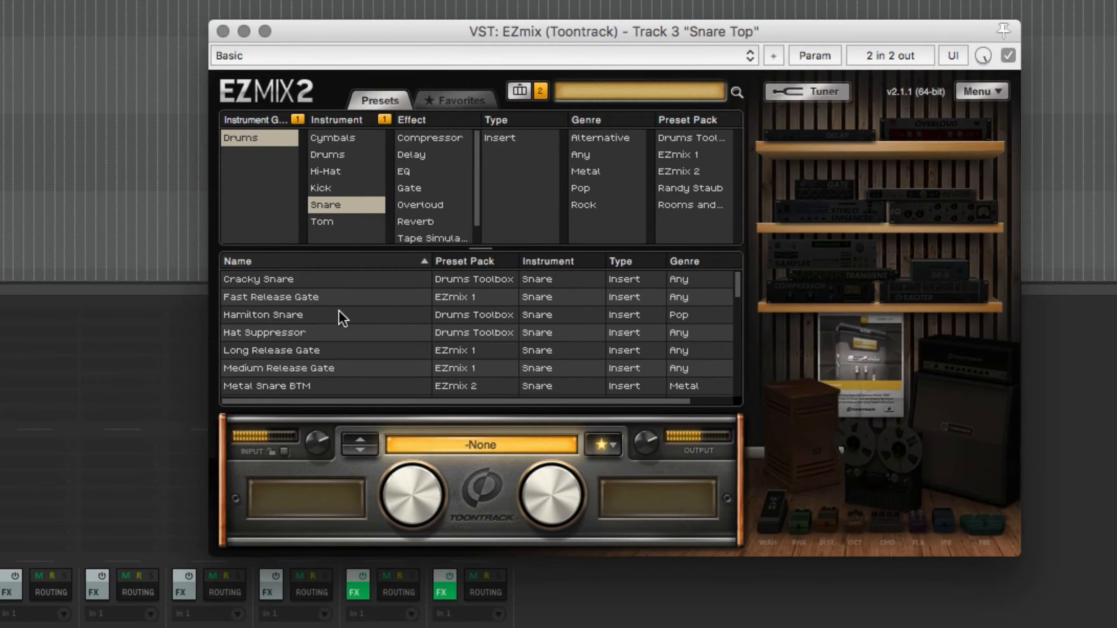
Audition Metal Snare Top with Transient Shaper, Enhancer near mid-range and output at -5.0 dB, and compare it with bypass
{"action": "scroll", "coordinate": [338, 310], "scroll_direction": "down", "scroll_amount": 1}
{"action": "left_click", "coordinate": [270, 385]}
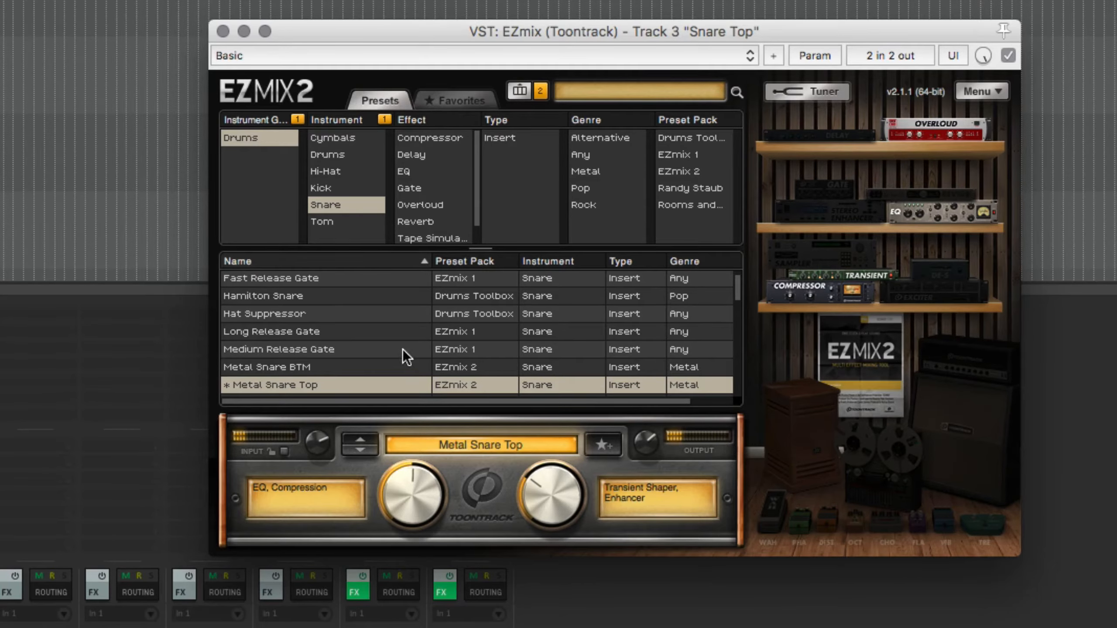
{"action": "scroll", "coordinate": [431, 350], "scroll_direction": "down", "scroll_amount": 1}
{"action": "scroll", "coordinate": [470, 355], "scroll_direction": "down", "scroll_amount": 1}
{"action": "left_click_drag", "start_coordinate": [547, 473], "coordinate": [549, 449]}
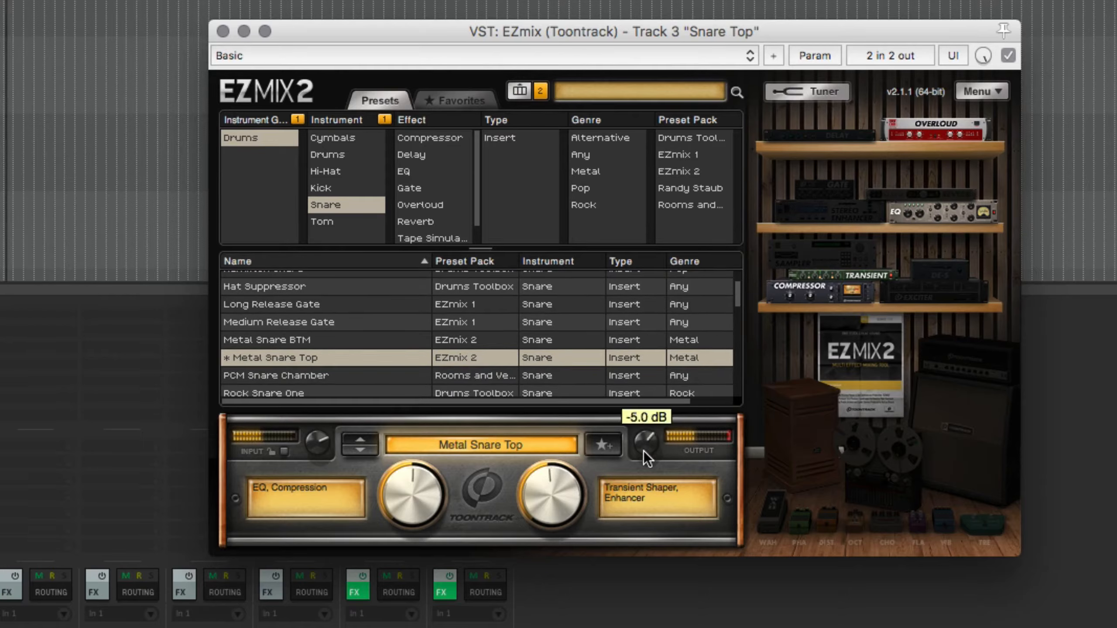
{"action": "left_click", "coordinate": [1006, 56]}
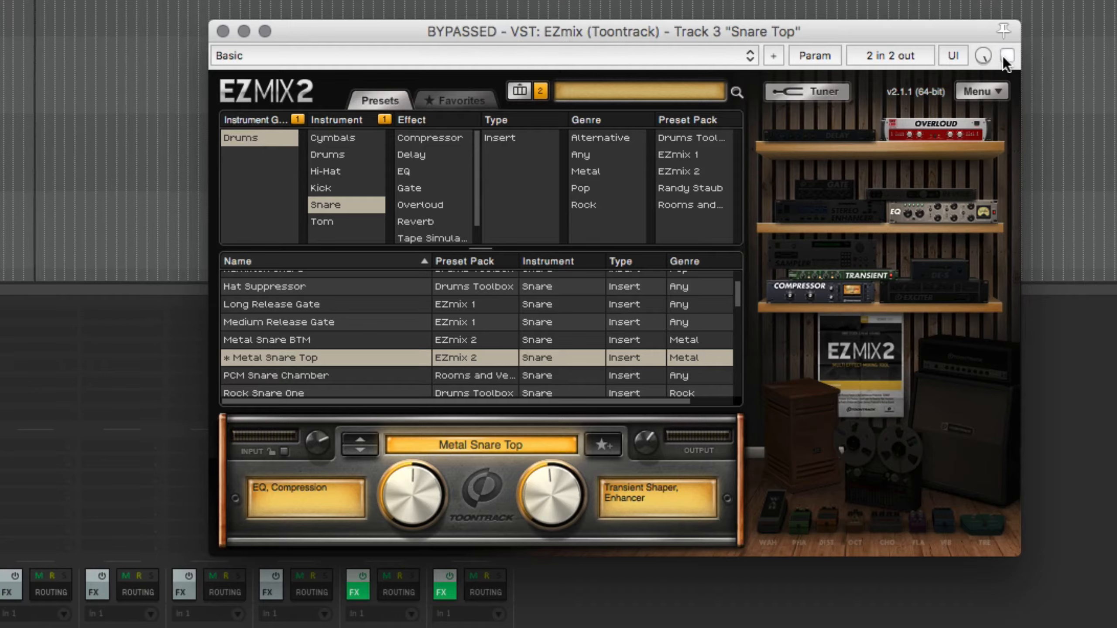
{"action": "left_click", "coordinate": [1006, 55]}
Load Rock Snare One with Slam at 51% and Reverb at 80%, compare it with bypass, and close the Snare Top plug-in window
{"action": "scroll", "coordinate": [268, 382], "scroll_direction": "down", "scroll_amount": 1}
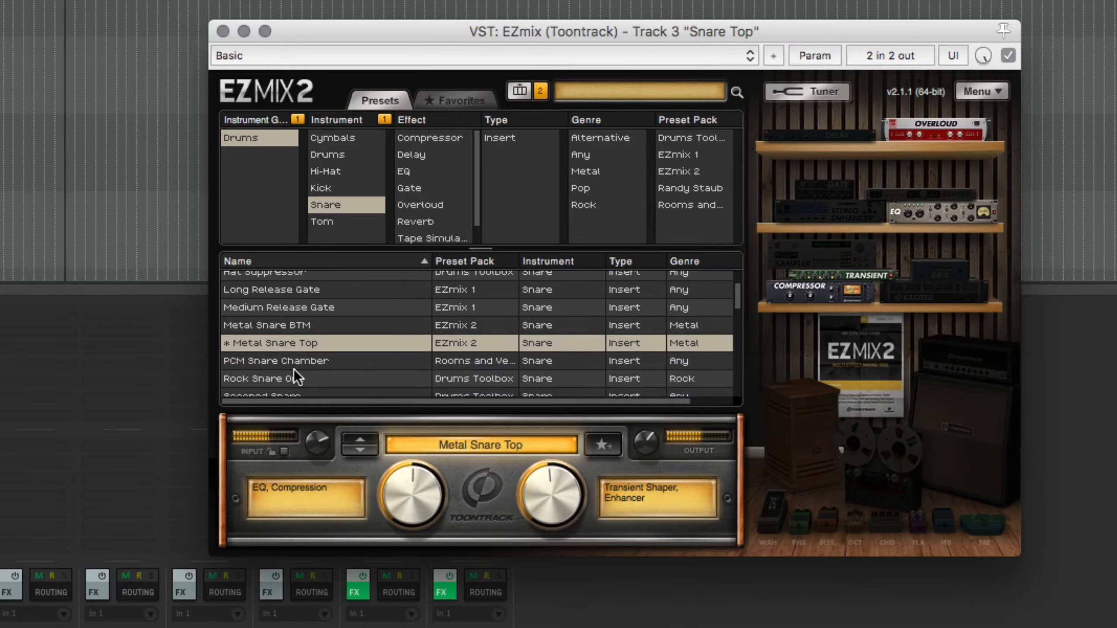
{"action": "left_click", "coordinate": [303, 374]}
{"action": "left_click_drag", "start_coordinate": [547, 481], "coordinate": [998, 86]}
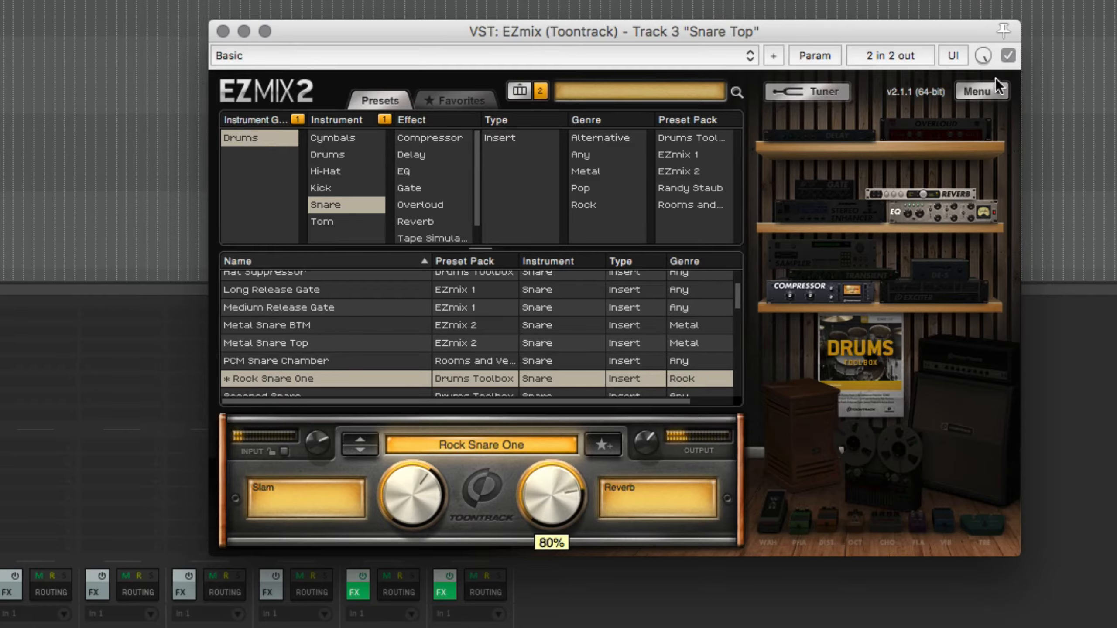
{"action": "mouse_move", "coordinate": [423, 477]}
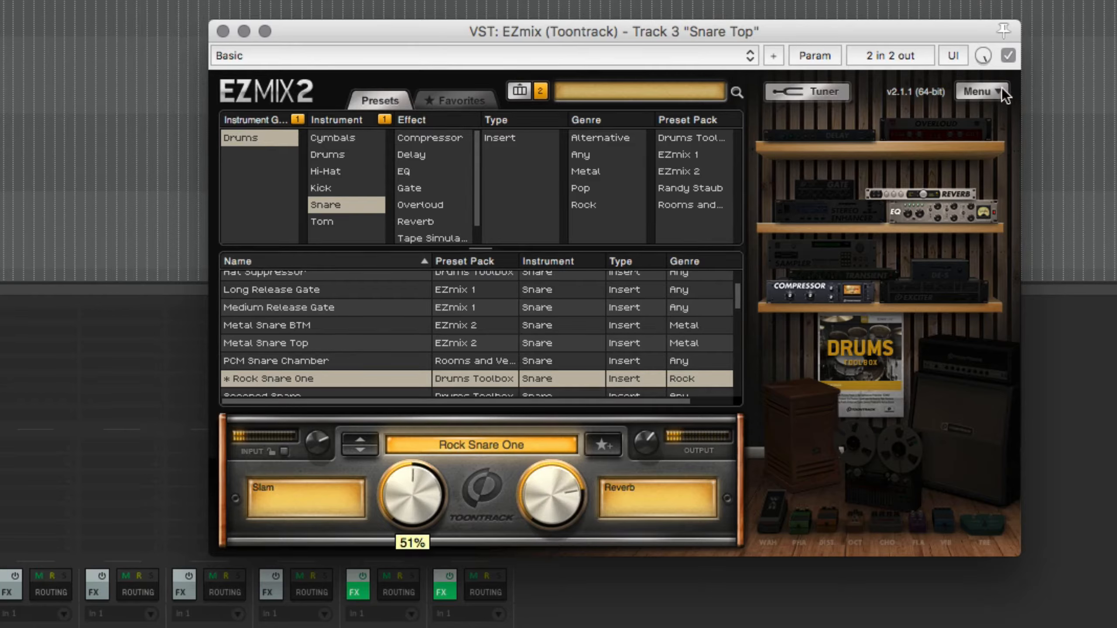
{"action": "left_click", "coordinate": [1009, 54]}
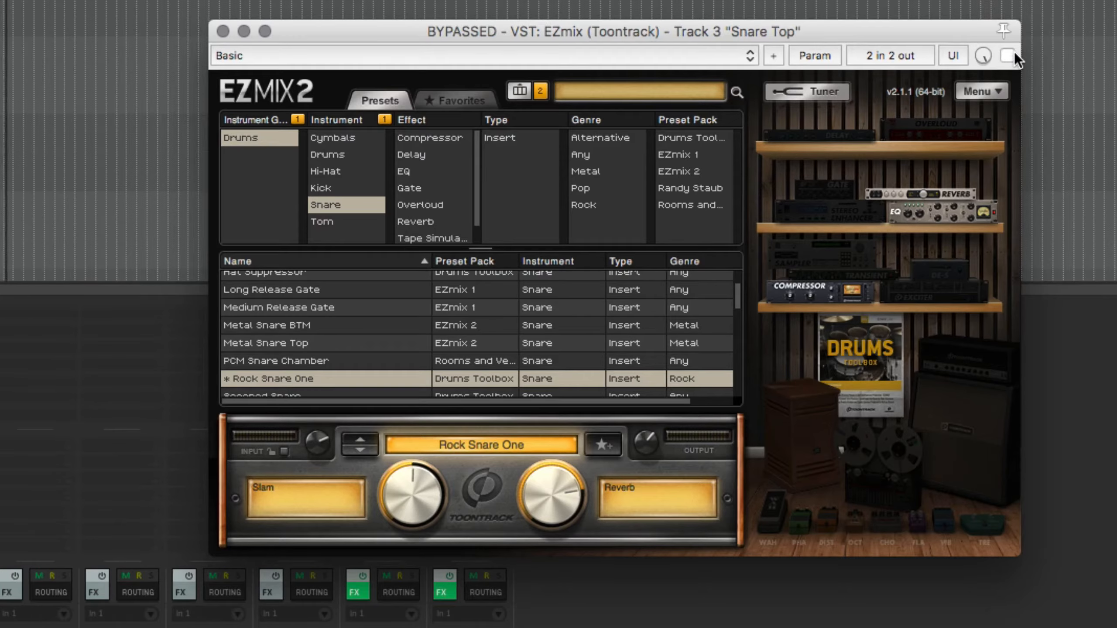
{"action": "left_click", "coordinate": [1014, 51]}
{"action": "left_click", "coordinate": [224, 31]}
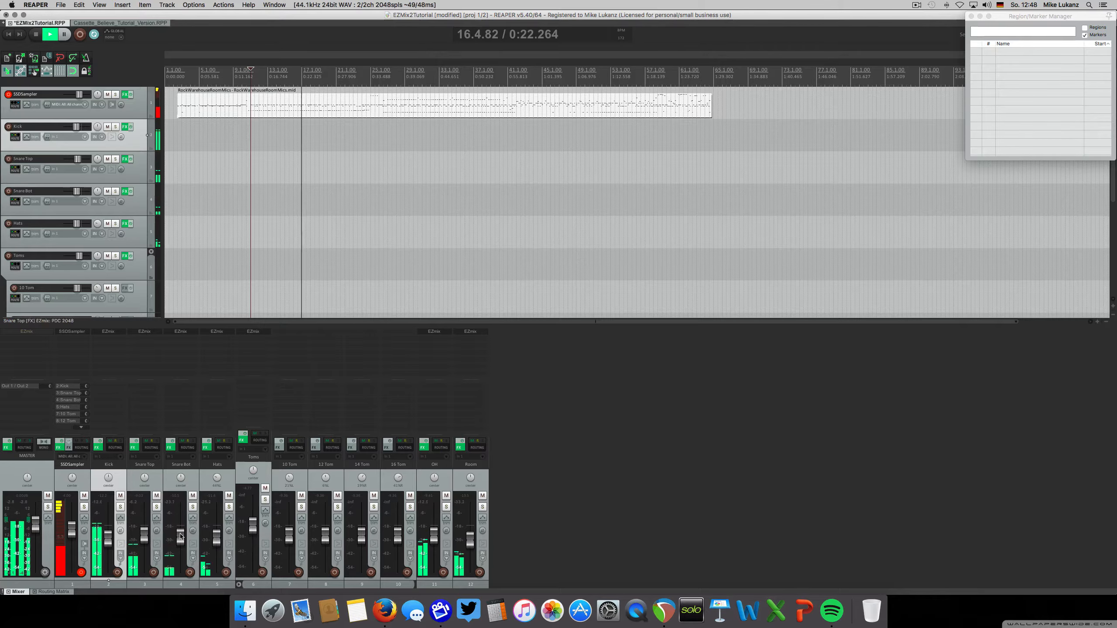
Lower the Snare Bot fader slightly and restart playback from the tom section near bar 42
{"action": "scroll", "coordinate": [372, 276], "scroll_direction": "down", "scroll_amount": 1}
{"action": "key", "text": "space"}
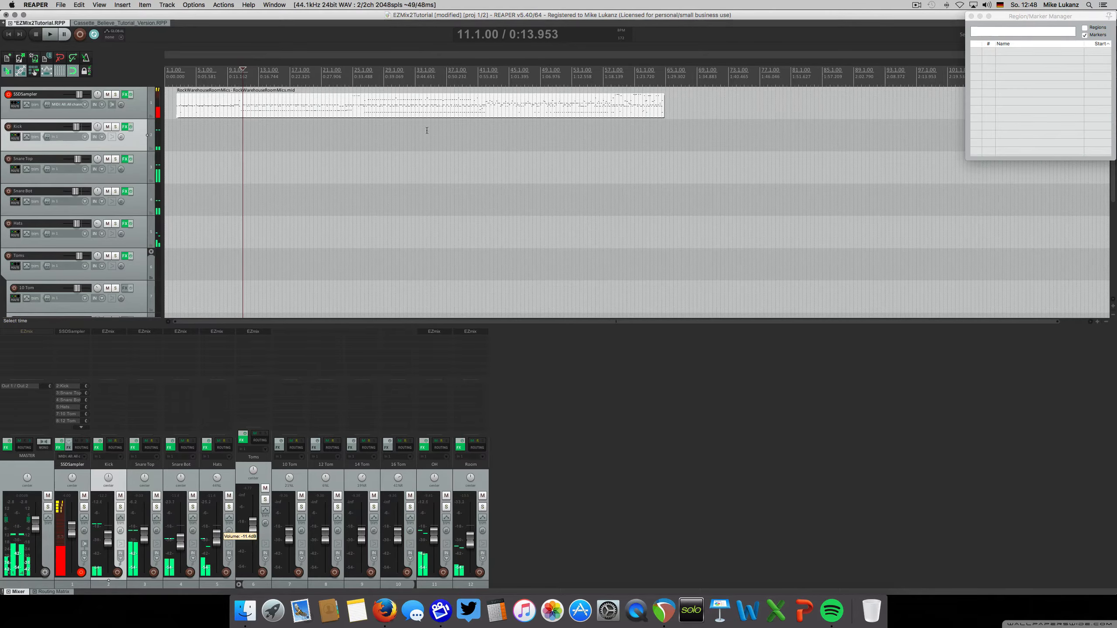
{"action": "left_click", "coordinate": [484, 86]}
{"action": "key", "text": "space"}
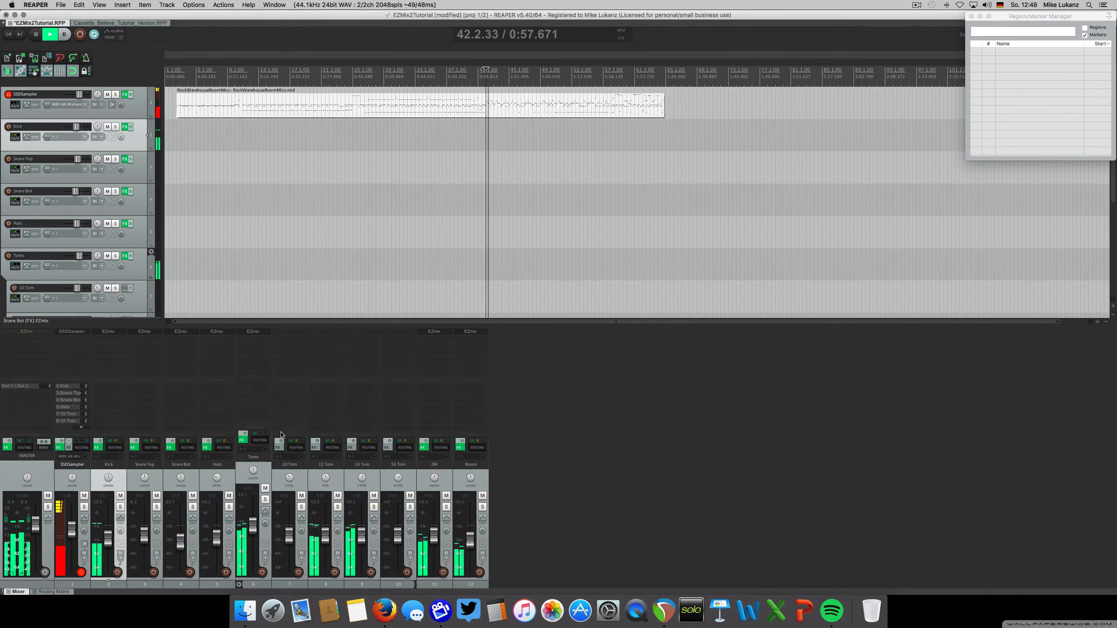
Solo the Toms folder track and filter its EZmix presets to the Drums group and Tom instrument
{"action": "left_click", "coordinate": [265, 500]}
{"action": "left_click", "coordinate": [262, 333]}
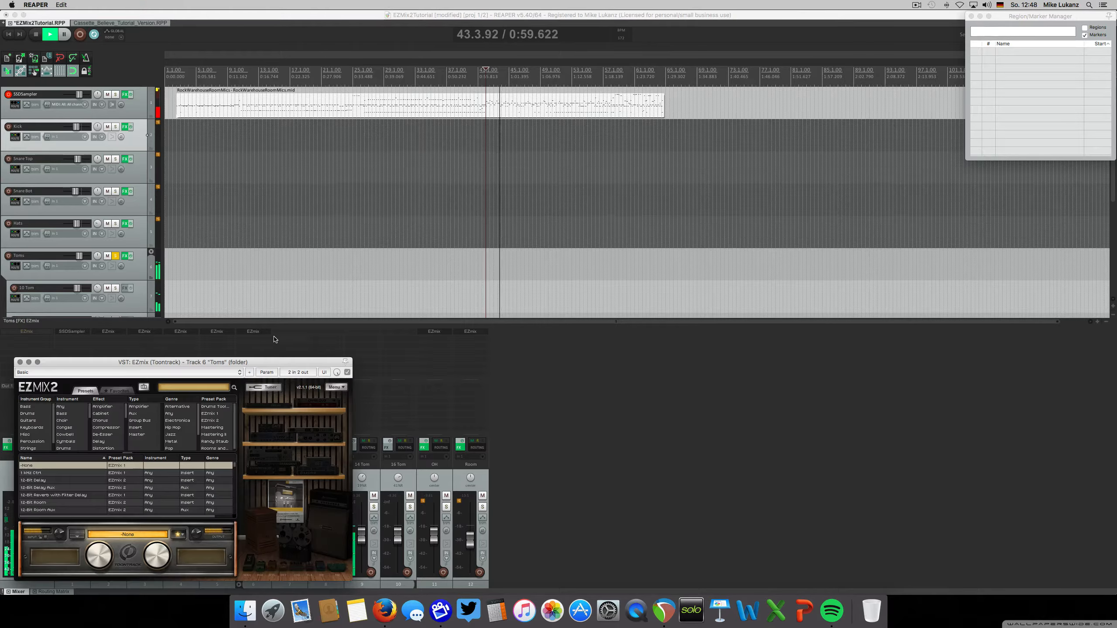
{"action": "left_click_drag", "start_coordinate": [253, 363], "coordinate": [563, 207]}
{"action": "left_click", "coordinate": [343, 258]}
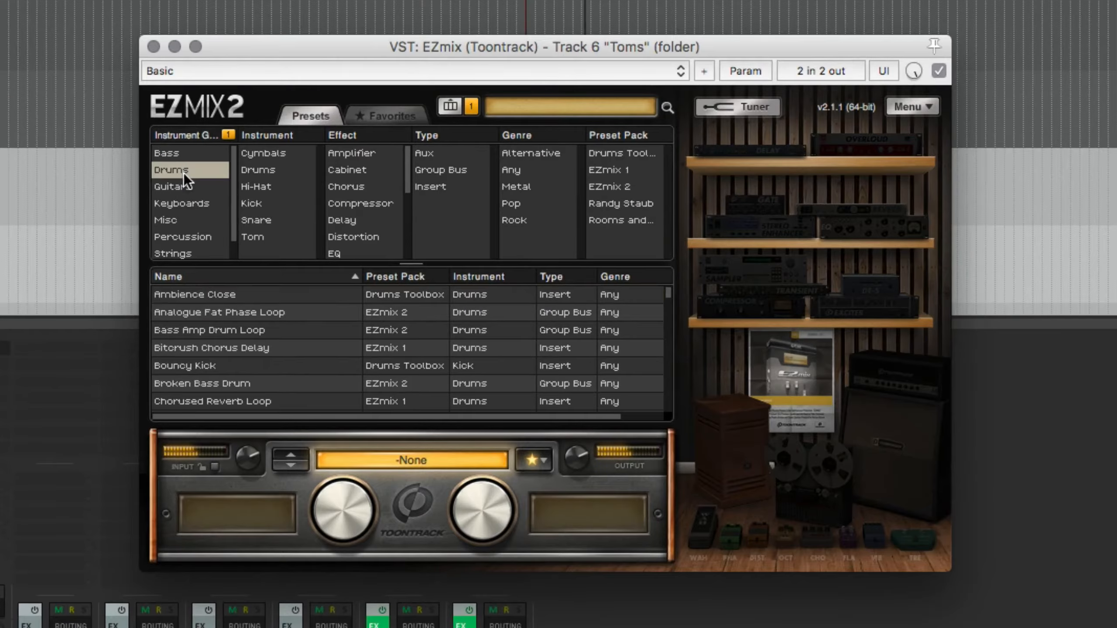
{"action": "left_click", "coordinate": [255, 238]}
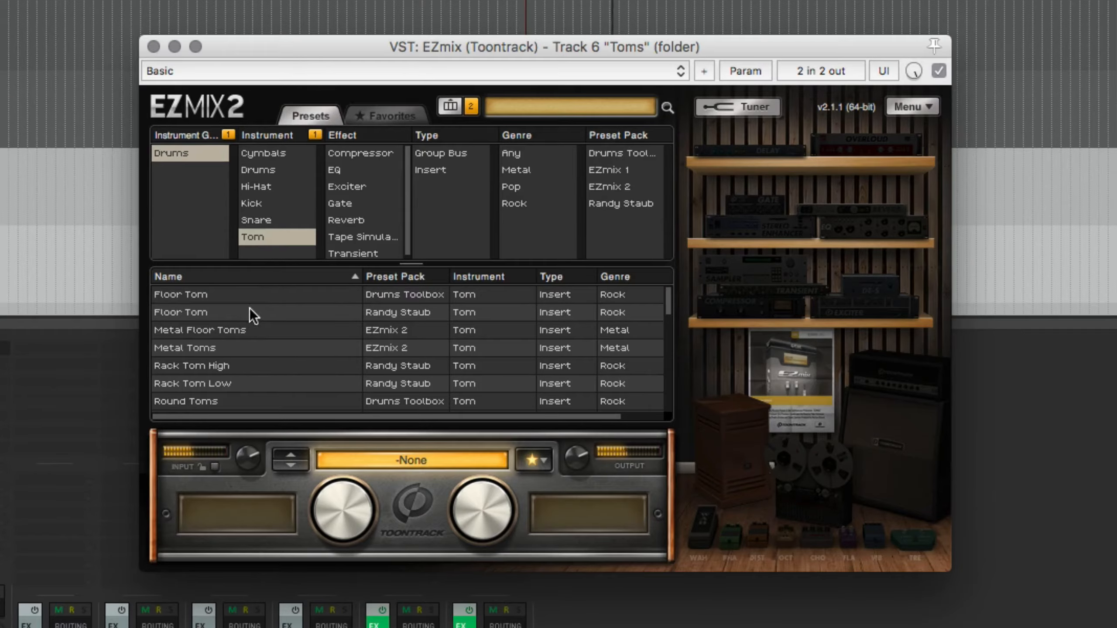
Audition Round Toms with Parallel Compression at 58%, and Scooped Toms with Mid Cut Frequency lowered and Attack raised
{"action": "scroll", "coordinate": [246, 327], "scroll_direction": "down", "scroll_amount": 1}
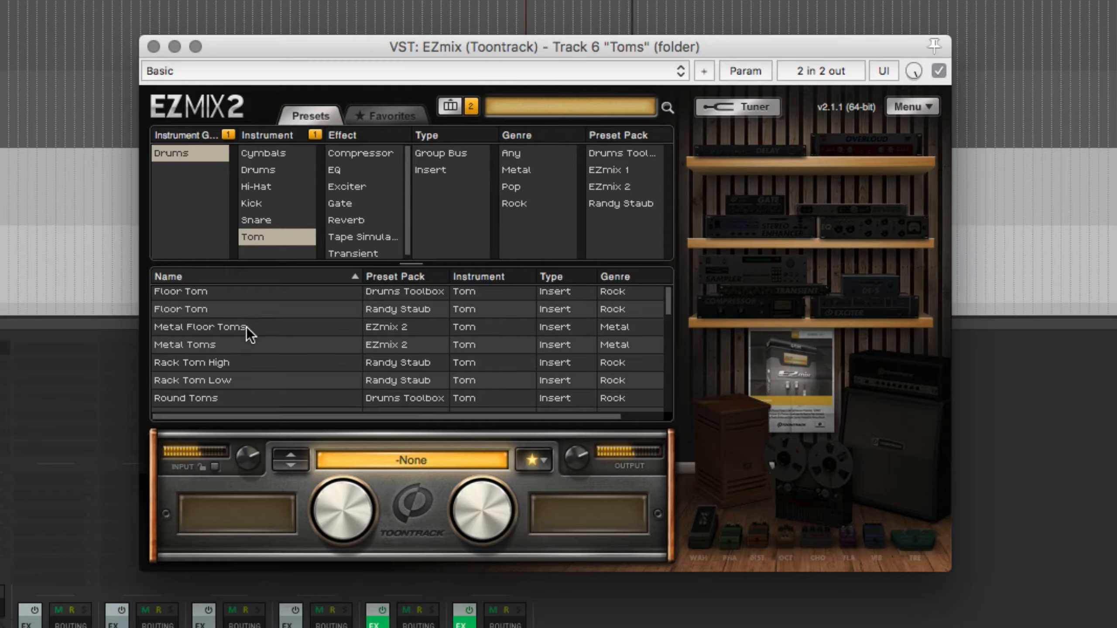
{"action": "left_click", "coordinate": [209, 397]}
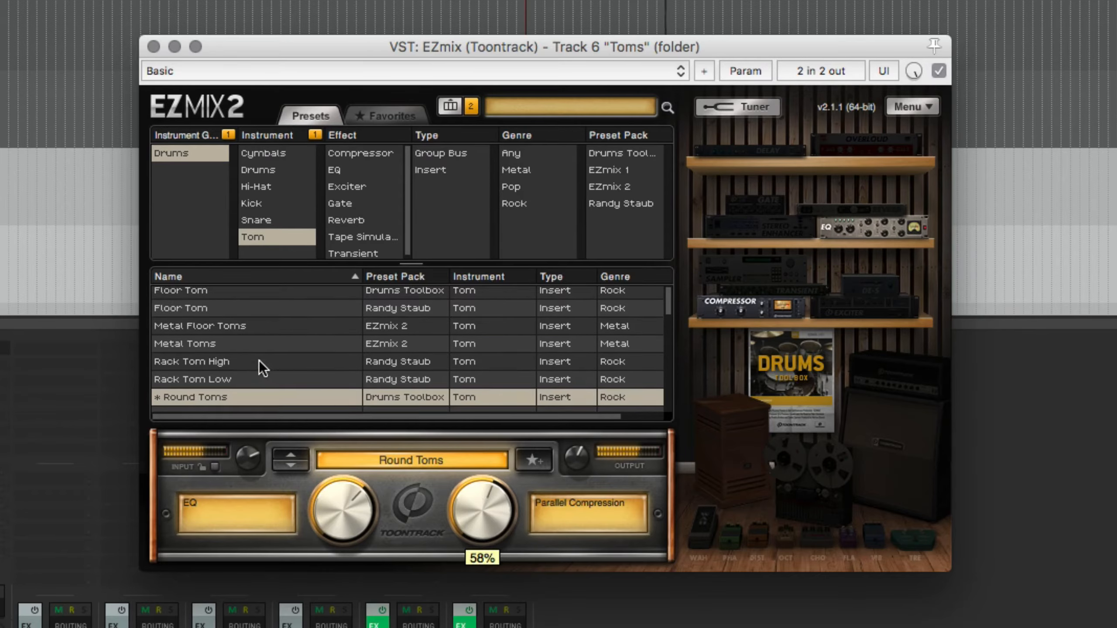
{"action": "scroll", "coordinate": [259, 366], "scroll_direction": "down", "scroll_amount": 3}
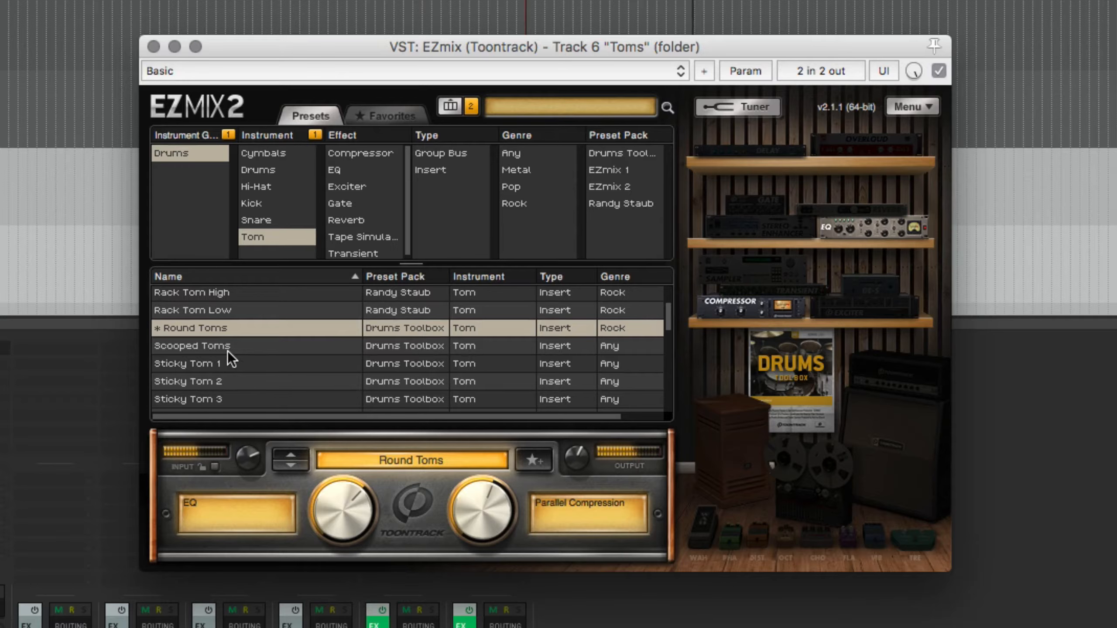
{"action": "left_click", "coordinate": [227, 348]}
{"action": "scroll", "coordinate": [259, 365], "scroll_direction": "down", "scroll_amount": 2}
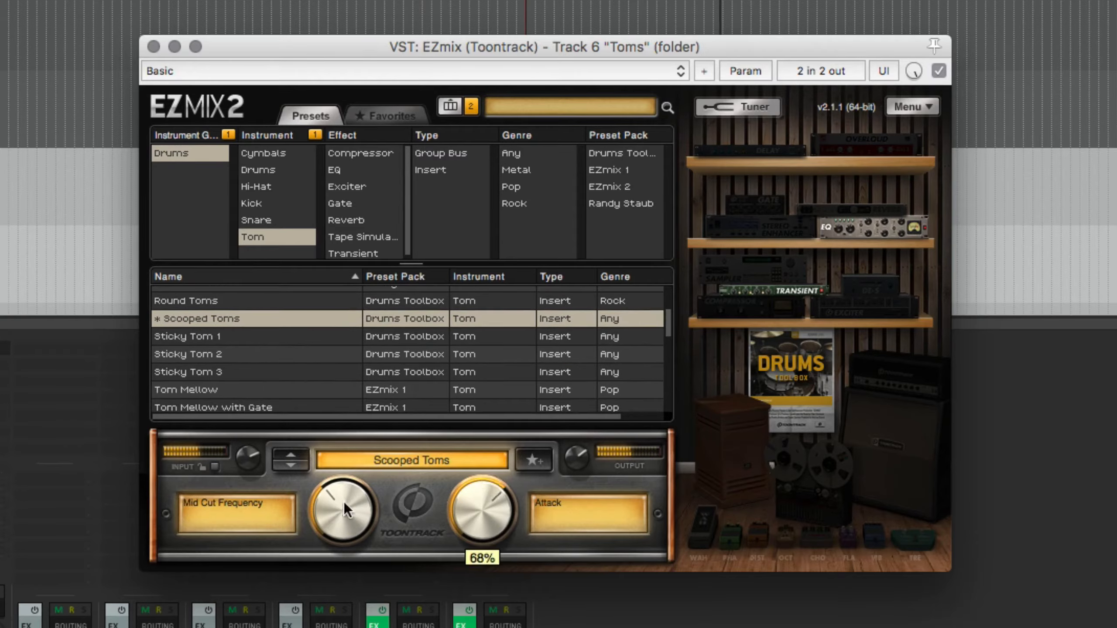
{"action": "left_click_drag", "start_coordinate": [344, 502], "coordinate": [315, 519]}
{"action": "left_click_drag", "start_coordinate": [462, 515], "coordinate": [462, 484]}
Load the Tom Sustain preset on the Toms track with Sustain at 58%
{"action": "scroll", "coordinate": [230, 350], "scroll_direction": "down", "scroll_amount": 3}
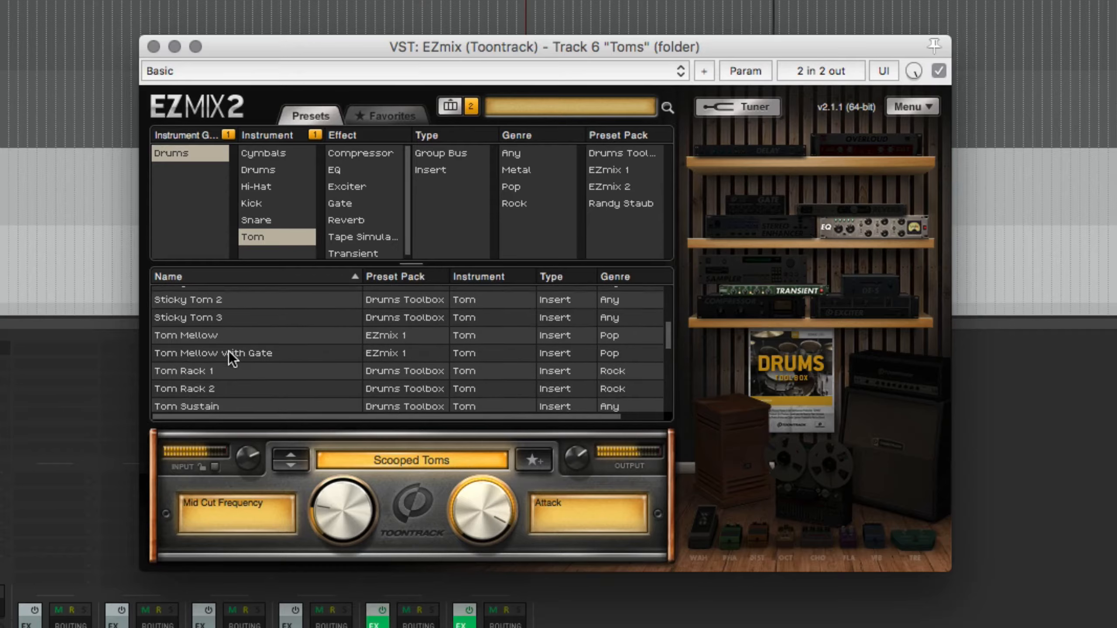
{"action": "scroll", "coordinate": [229, 354], "scroll_direction": "down", "scroll_amount": 1}
{"action": "left_click", "coordinate": [211, 385]}
{"action": "mouse_move", "coordinate": [462, 477]}
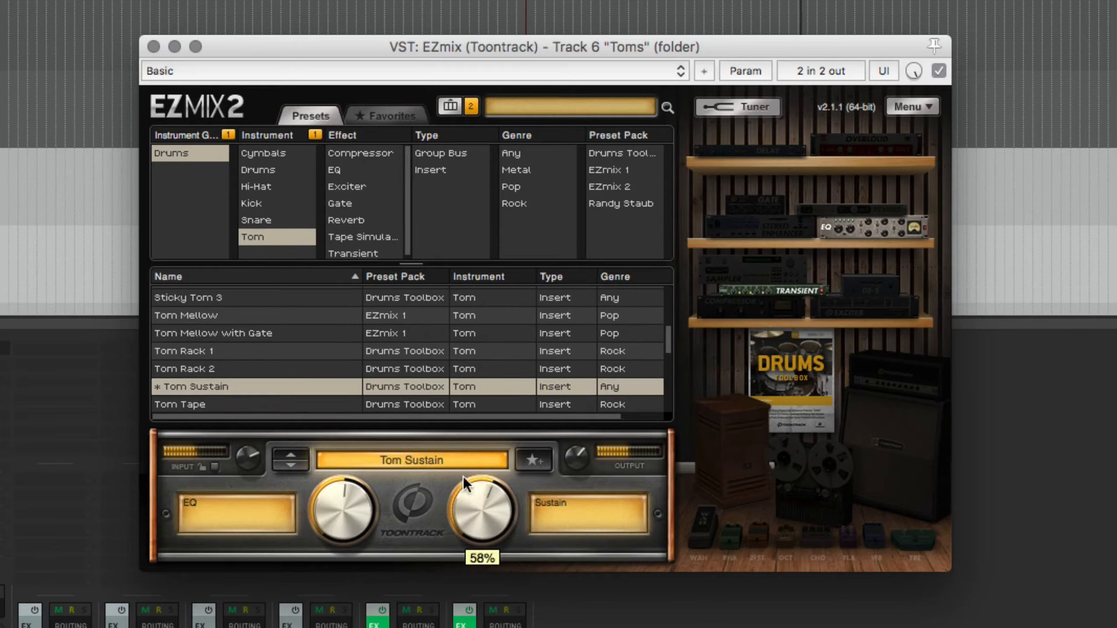
Audition the Toms Group preset from the Randy Staub pack, lowering Low Boost and adjusting Compression
{"action": "left_click_drag", "start_coordinate": [462, 476], "coordinate": [252, 370]}
{"action": "scroll", "coordinate": [253, 366], "scroll_direction": "down", "scroll_amount": 3}
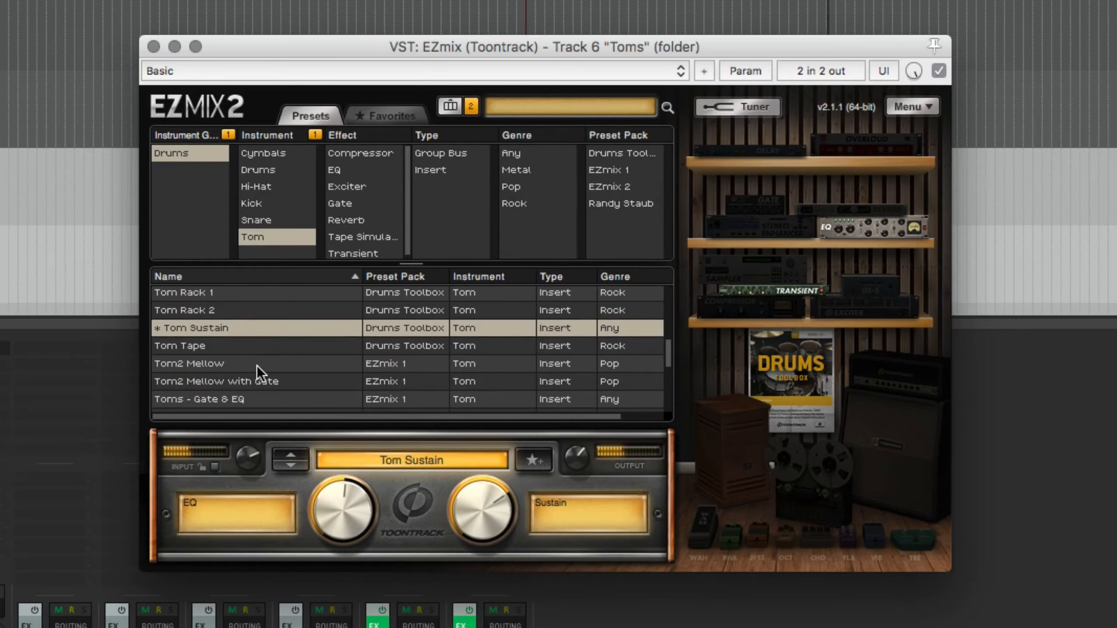
{"action": "scroll", "coordinate": [257, 365], "scroll_direction": "down", "scroll_amount": 3}
{"action": "left_click", "coordinate": [240, 373]}
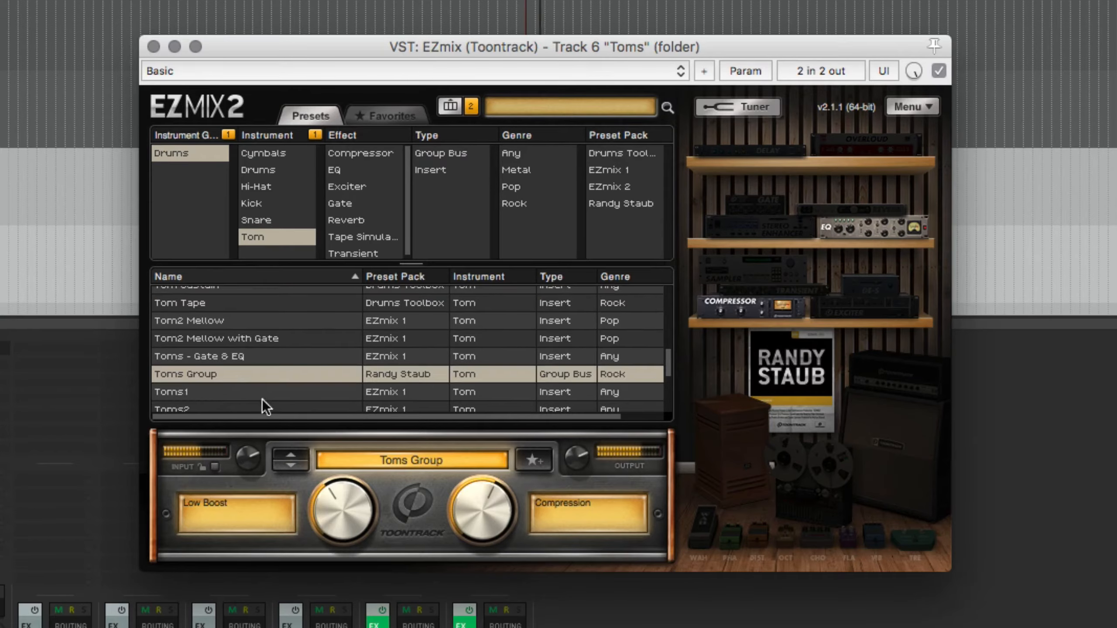
{"action": "left_click_drag", "start_coordinate": [324, 493], "coordinate": [319, 531]}
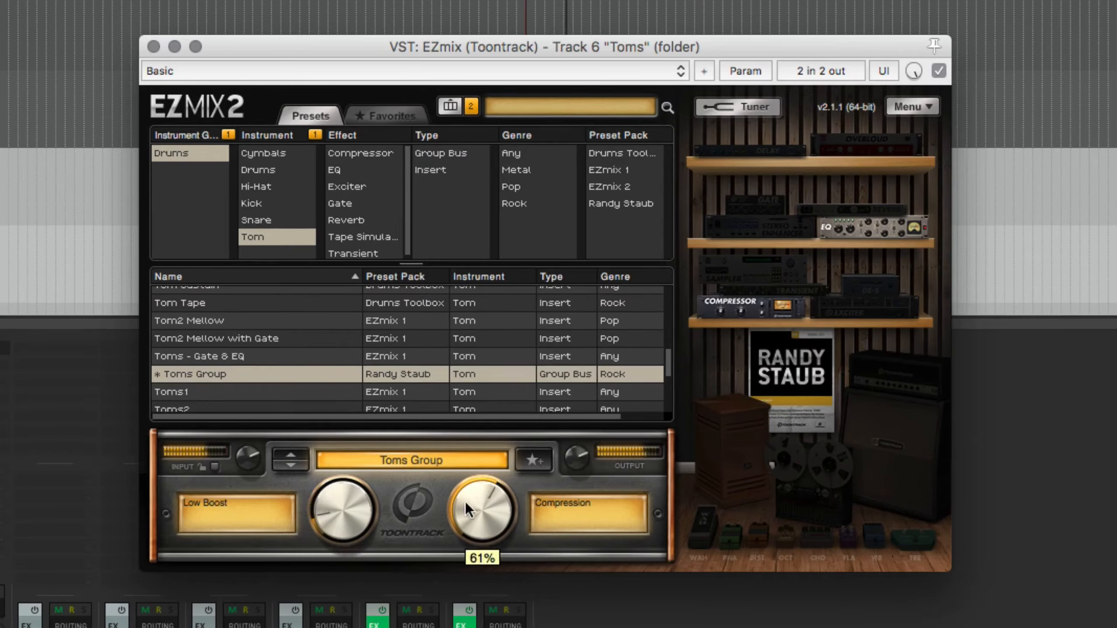
Audition further EZmix 1 tom presets, including Toms4 and Toms7
{"action": "scroll", "coordinate": [235, 323], "scroll_direction": "down", "scroll_amount": 3}
{"action": "scroll", "coordinate": [237, 330], "scroll_direction": "down", "scroll_amount": 1}
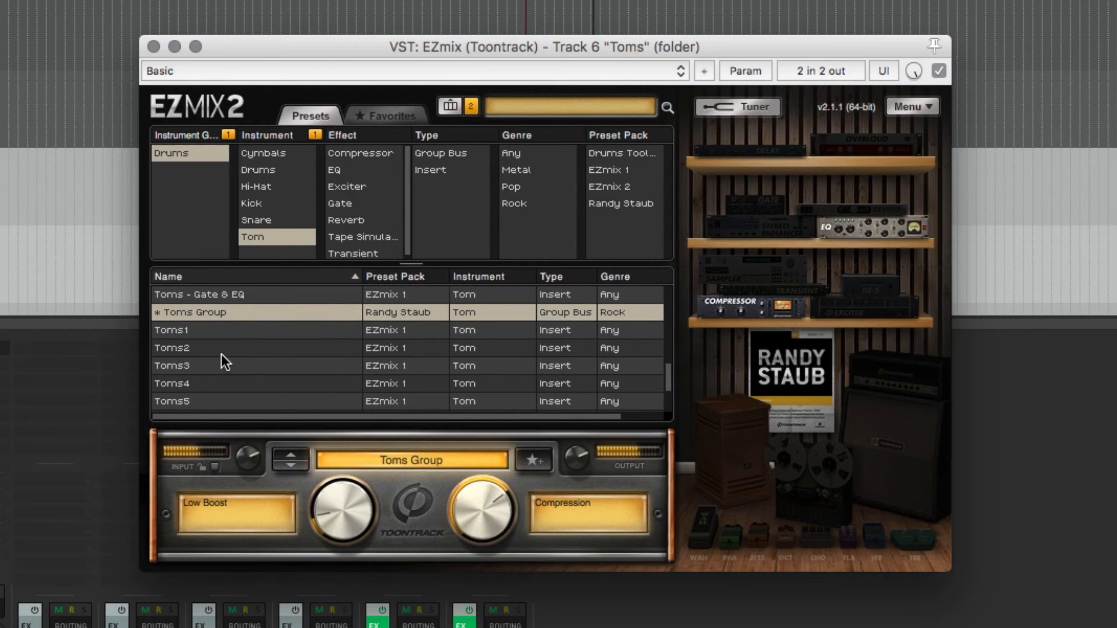
{"action": "left_click", "coordinate": [222, 354]}
{"action": "scroll", "coordinate": [224, 356], "scroll_direction": "down", "scroll_amount": 1}
{"action": "left_click", "coordinate": [222, 359]}
{"action": "scroll", "coordinate": [223, 360], "scroll_direction": "down", "scroll_amount": 2}
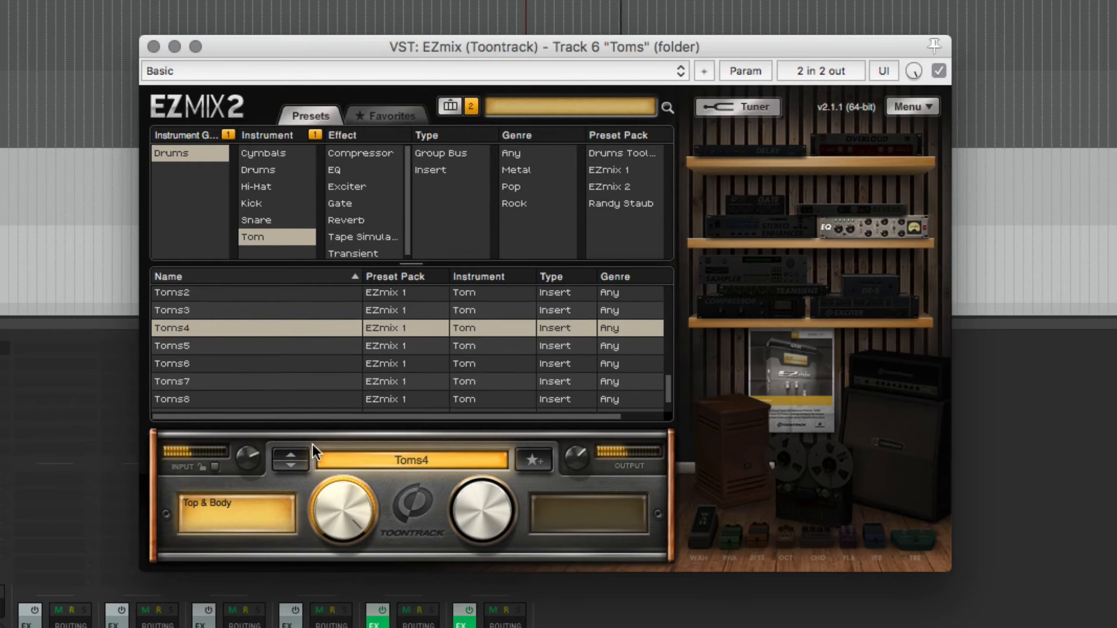
{"action": "left_click", "coordinate": [245, 382]}
Audition the Toms8 preset and return through the list to Toms4
{"action": "scroll", "coordinate": [258, 380], "scroll_direction": "down", "scroll_amount": 1}
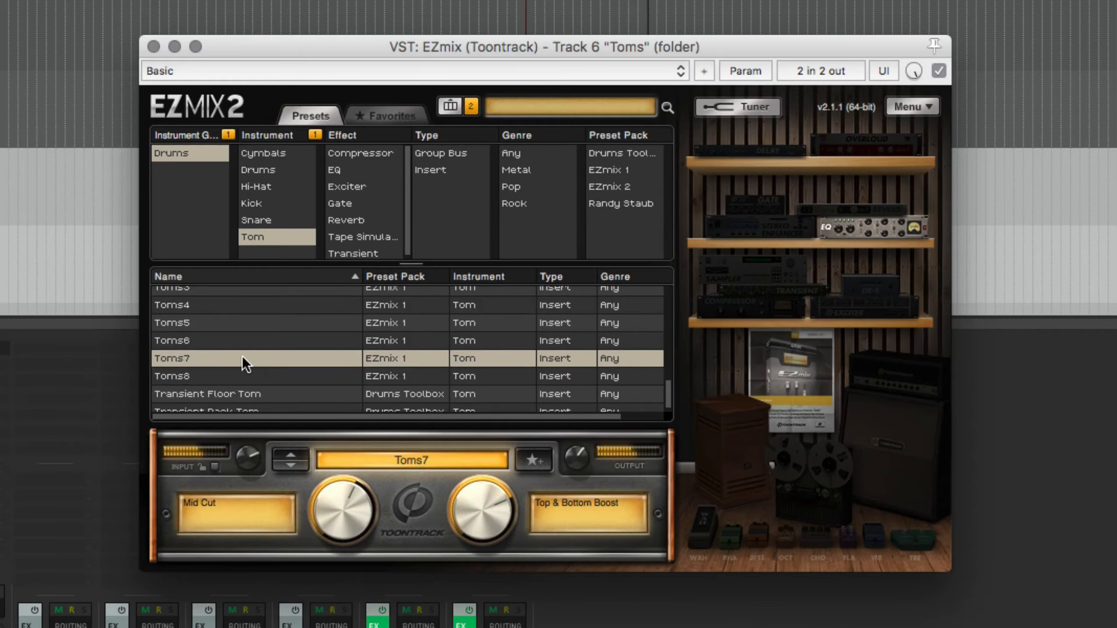
{"action": "left_click", "coordinate": [235, 339]}
{"action": "scroll", "coordinate": [234, 339], "scroll_direction": "down", "scroll_amount": 1}
{"action": "left_click", "coordinate": [214, 363]}
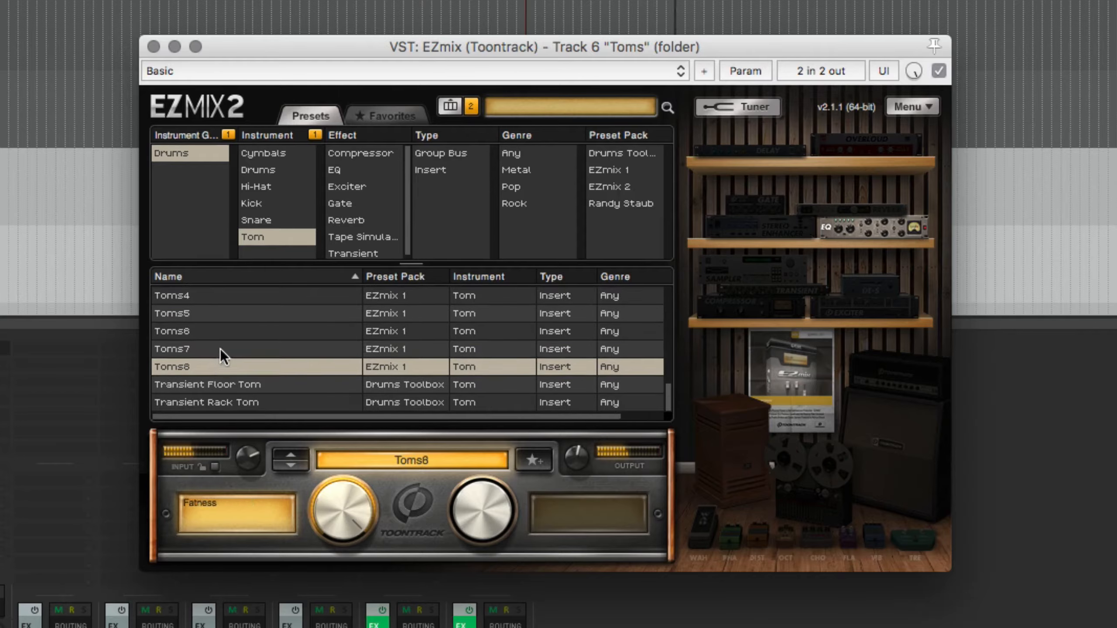
{"action": "scroll", "coordinate": [220, 345], "scroll_direction": "up", "scroll_amount": 2}
{"action": "left_click", "coordinate": [211, 337]}
{"action": "scroll", "coordinate": [211, 337], "scroll_direction": "up", "scroll_amount": 1}
{"action": "left_click", "coordinate": [211, 337]}
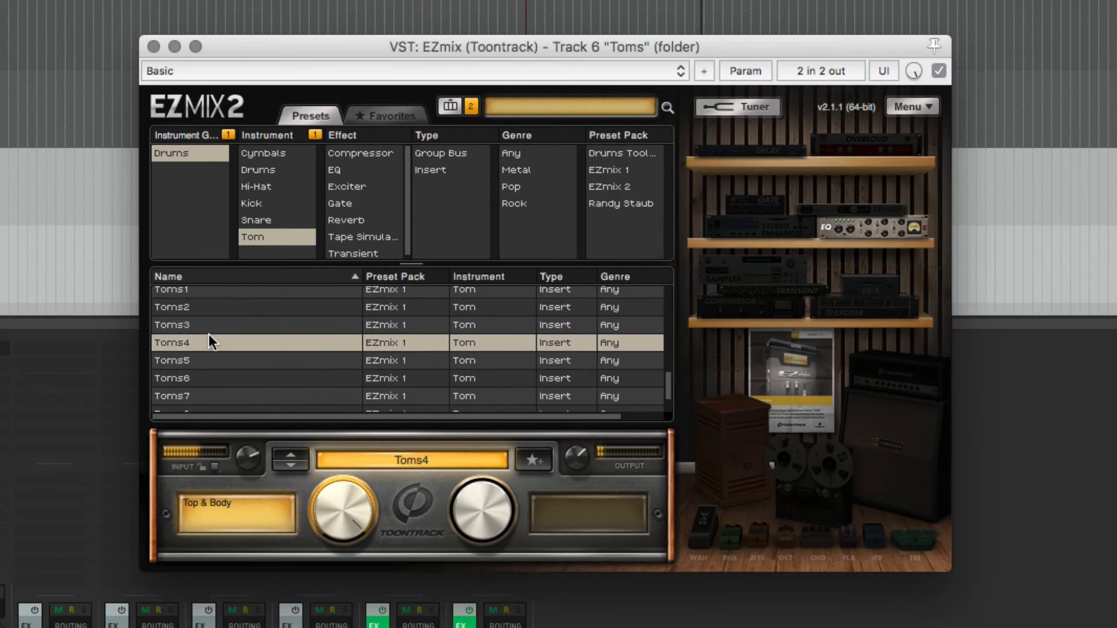
Load the Metal Toms preset on the Toms track and lower both its Room Reverb and EQ, Compression amounts
{"action": "scroll", "coordinate": [245, 377], "scroll_direction": "up", "scroll_amount": 3}
{"action": "scroll", "coordinate": [244, 377], "scroll_direction": "up", "scroll_amount": 10}
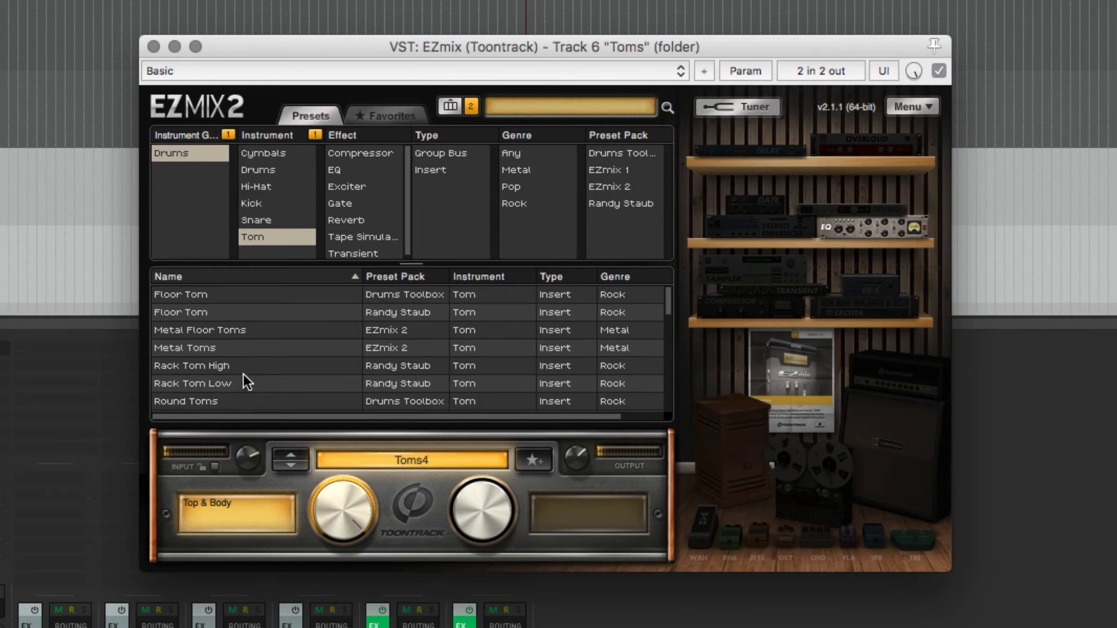
{"action": "left_click", "coordinate": [210, 347]}
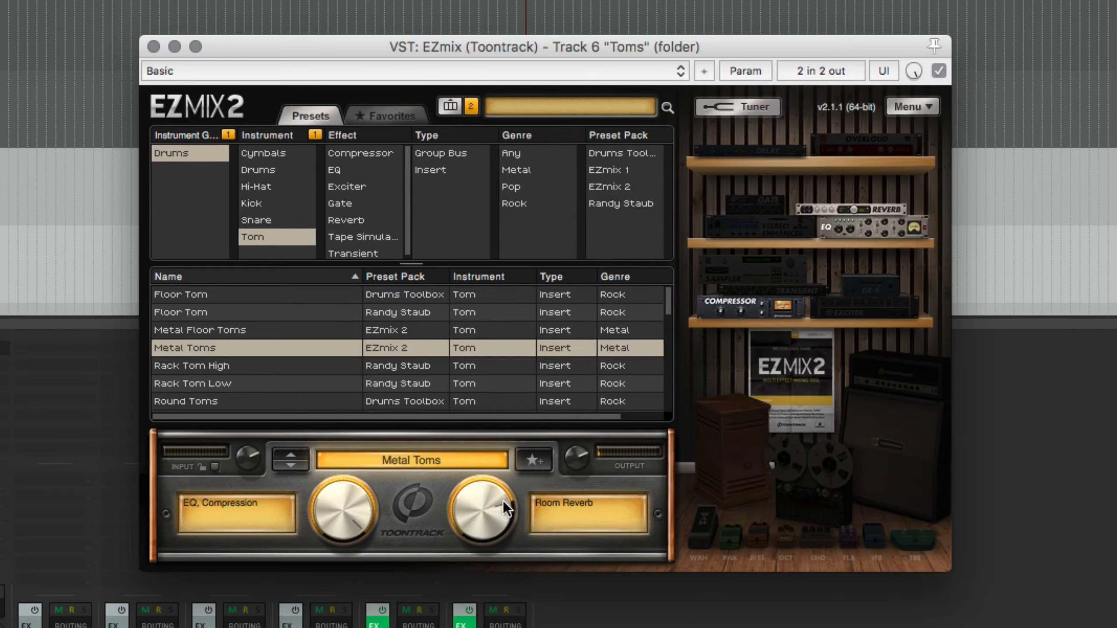
{"action": "left_click_drag", "start_coordinate": [492, 504], "coordinate": [472, 555]}
{"action": "left_click_drag", "start_coordinate": [368, 524], "coordinate": [324, 605]}
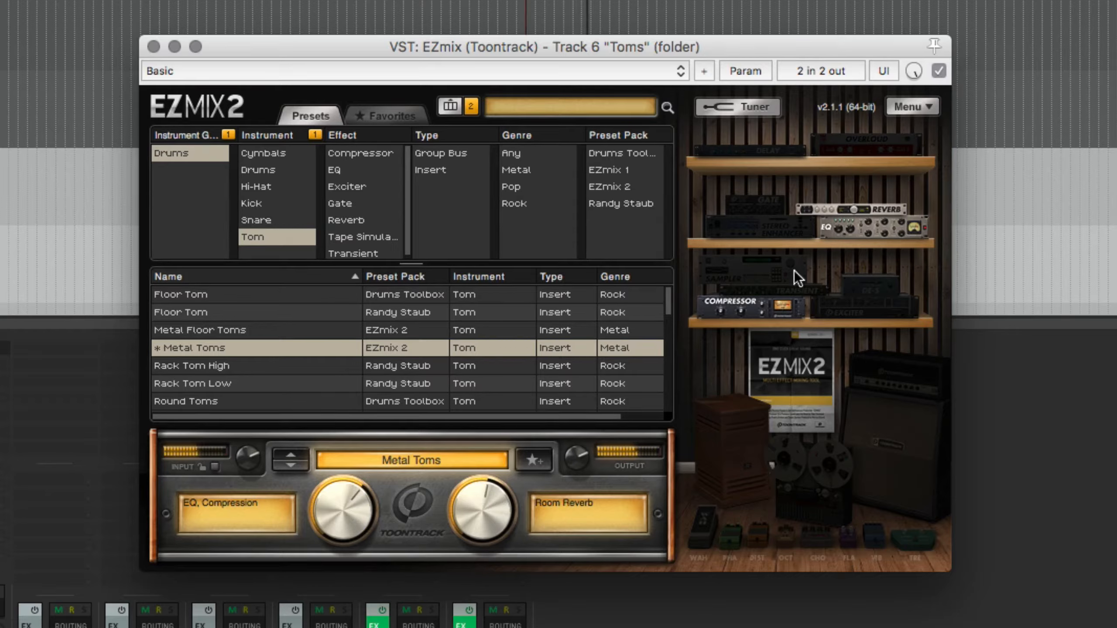
Compare the Toms track with EZmix bypassed and re-enabled, and close the plugin window
{"action": "left_click", "coordinate": [937, 71]}
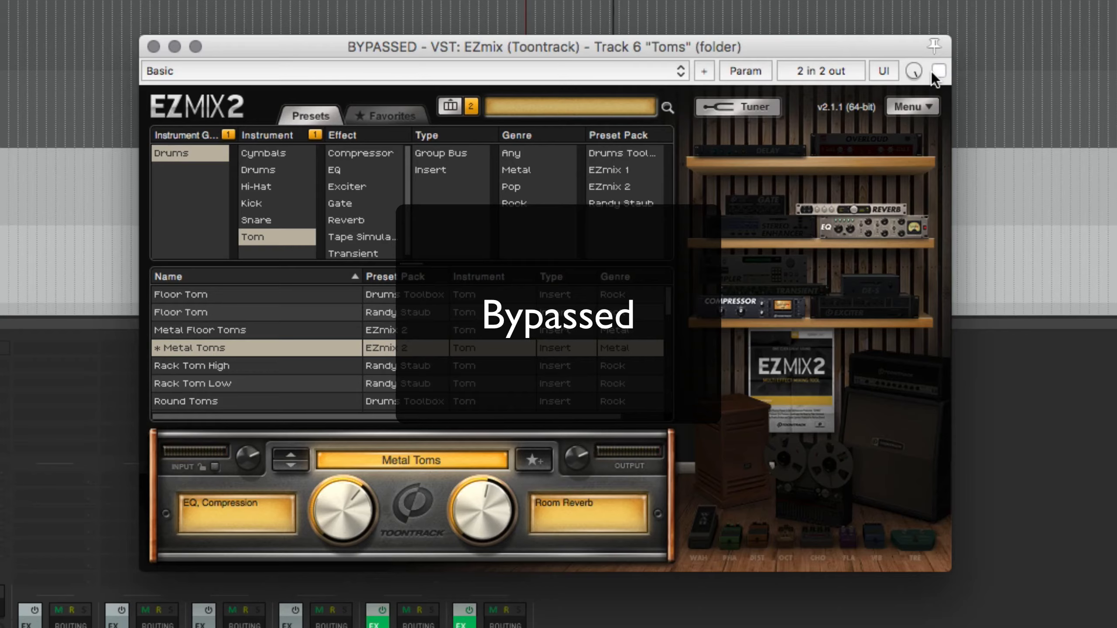
{"action": "left_click", "coordinate": [934, 71]}
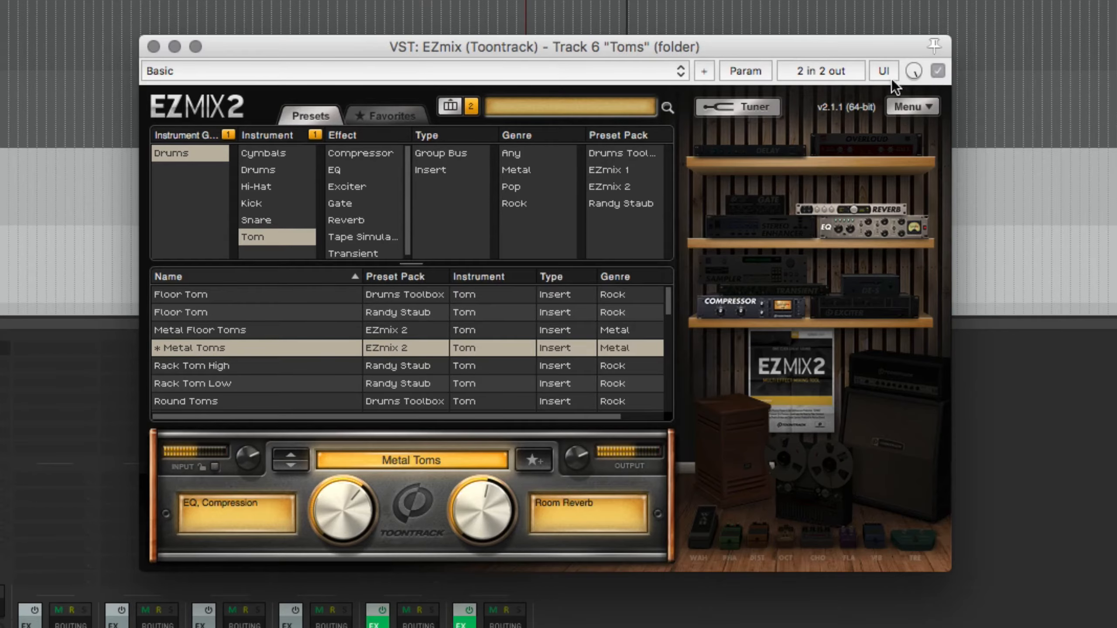
{"action": "left_click", "coordinate": [153, 47]}
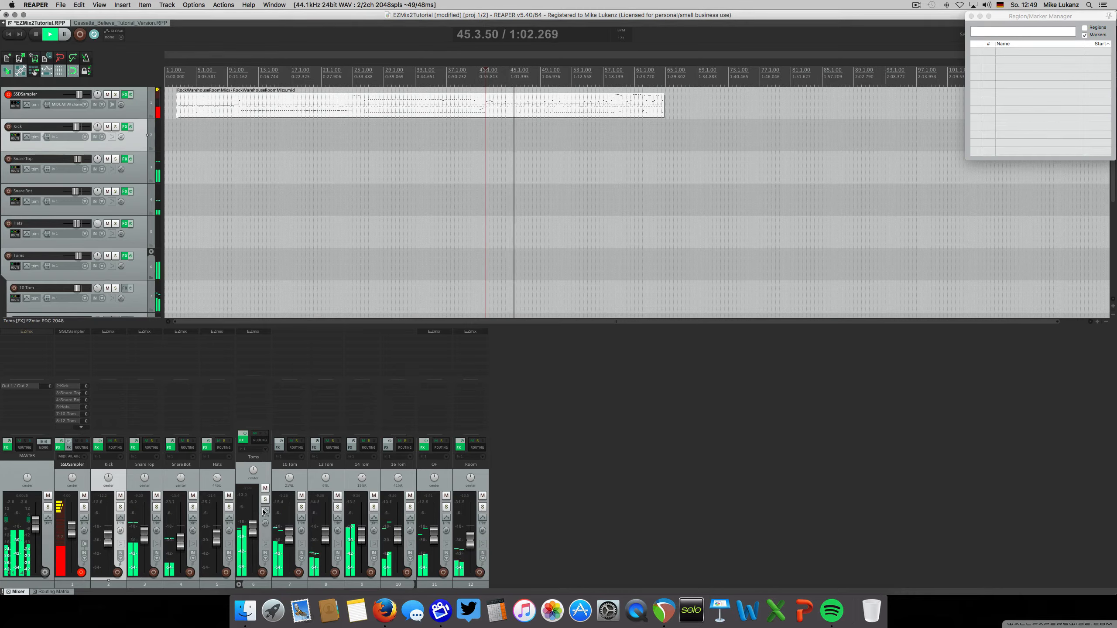
Select the tracks from Kick through Room and compare the drum mix with all their effects bypassed and re-enabled
{"action": "key", "text": "space"}
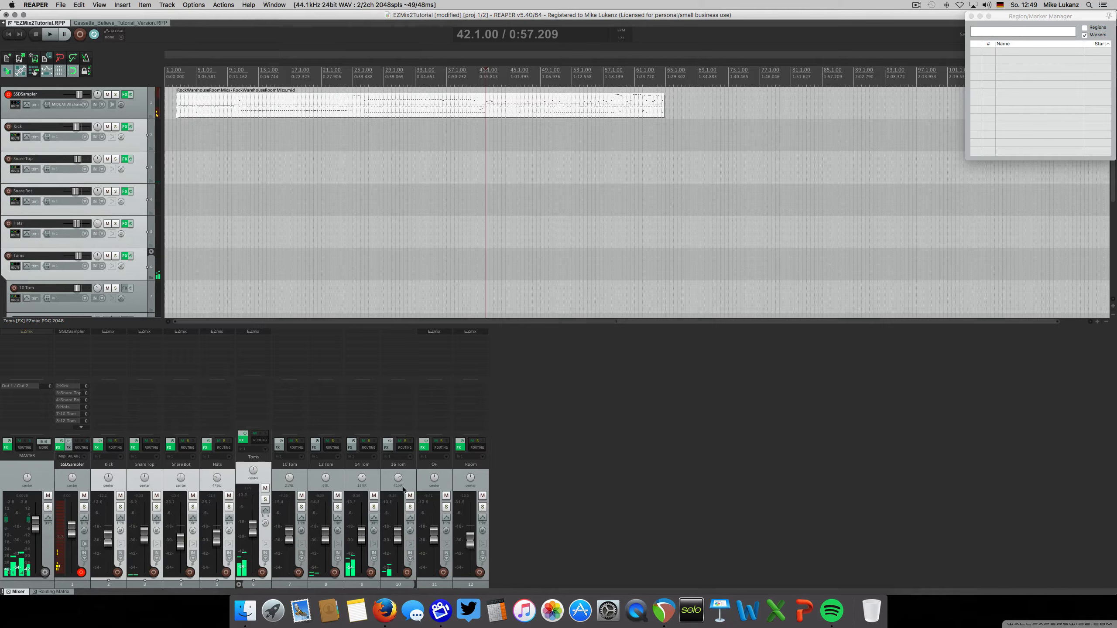
{"action": "left_click", "coordinate": [125, 476]}
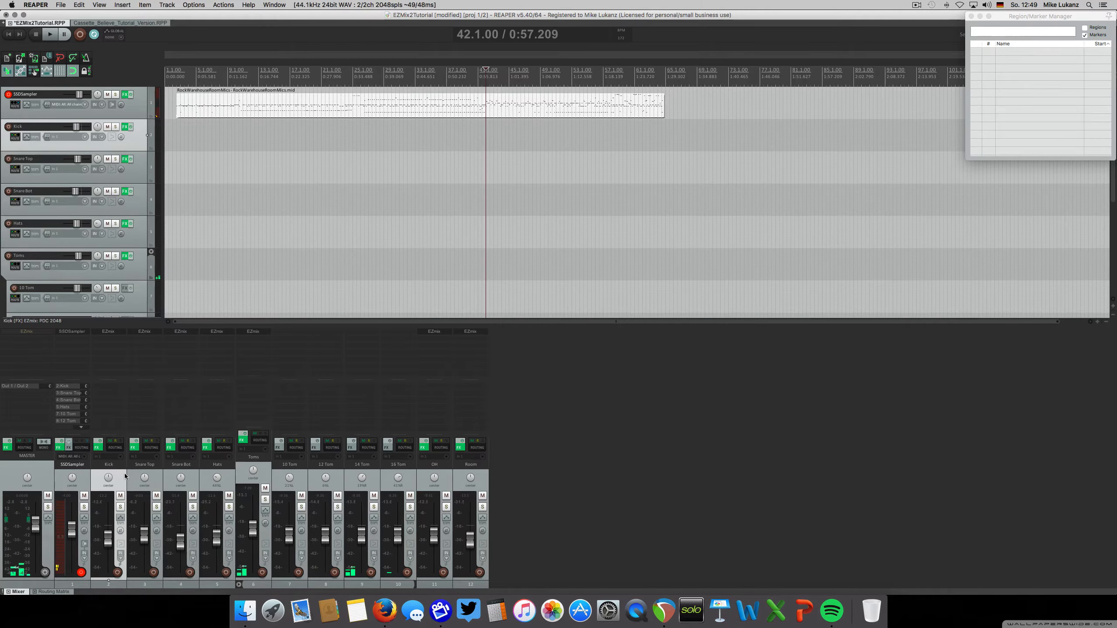
{"action": "left_click", "coordinate": [453, 473], "text": "shift"}
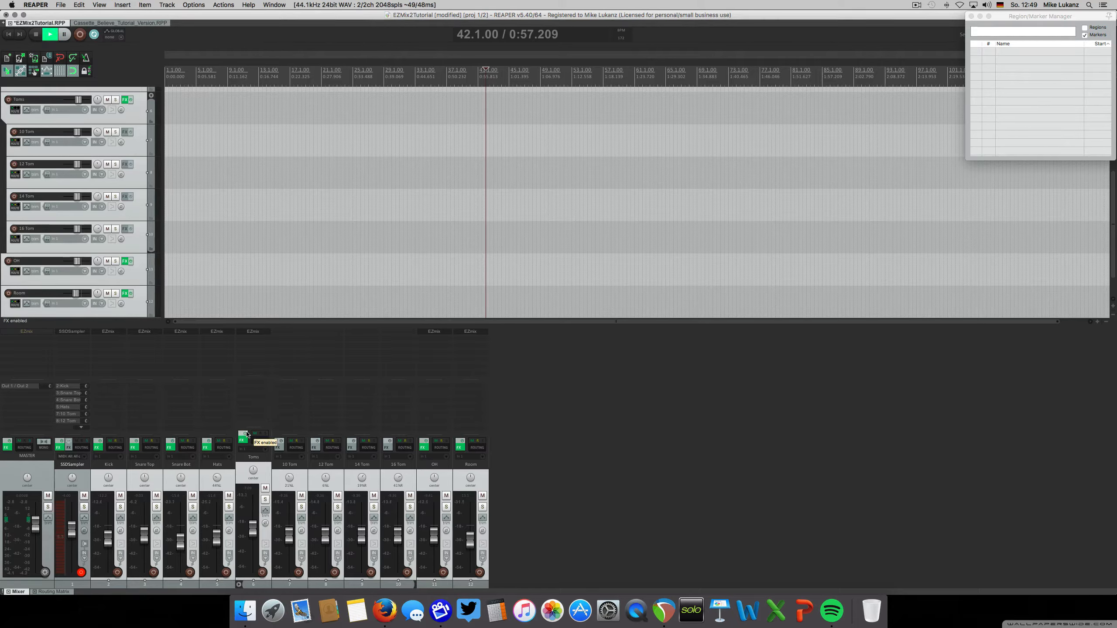
{"action": "left_click", "coordinate": [246, 435]}
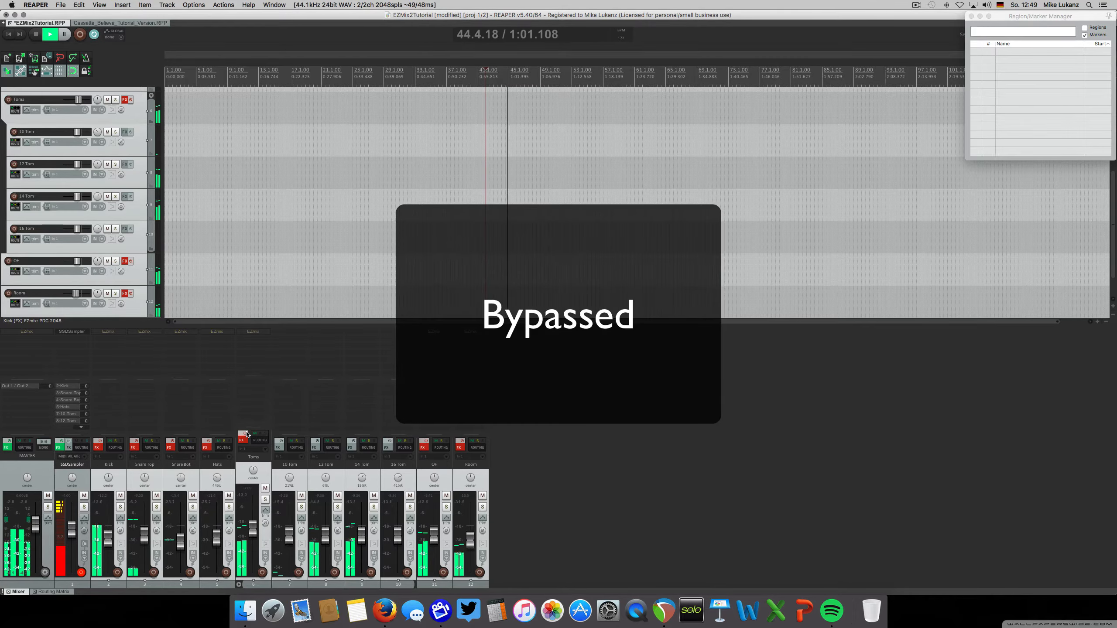
{"action": "left_click", "coordinate": [246, 435]}
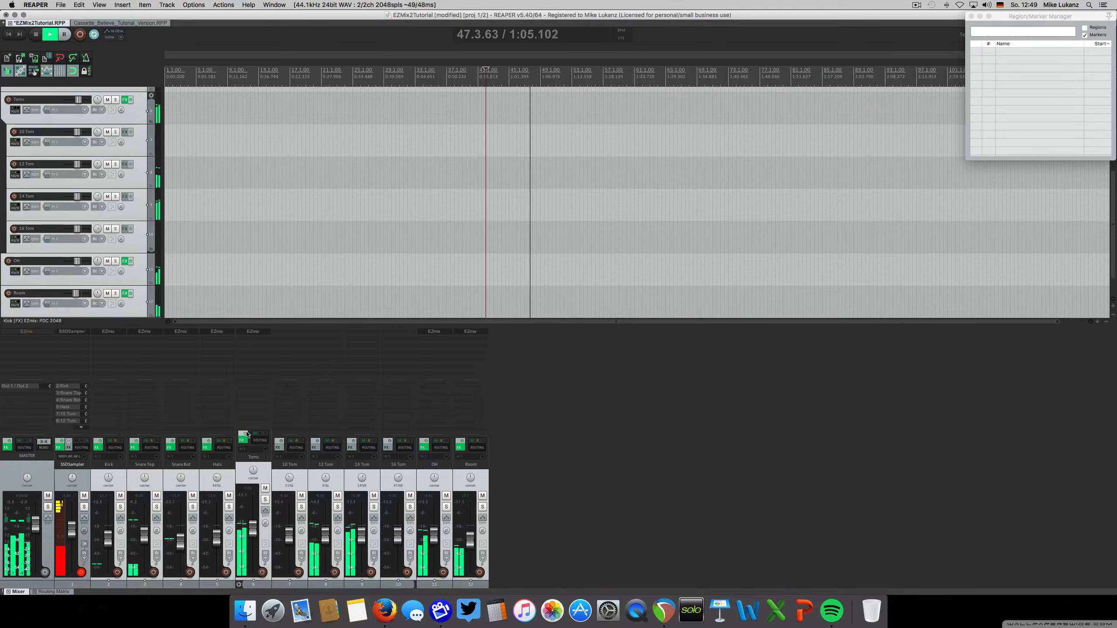
{"action": "key", "text": "space"}
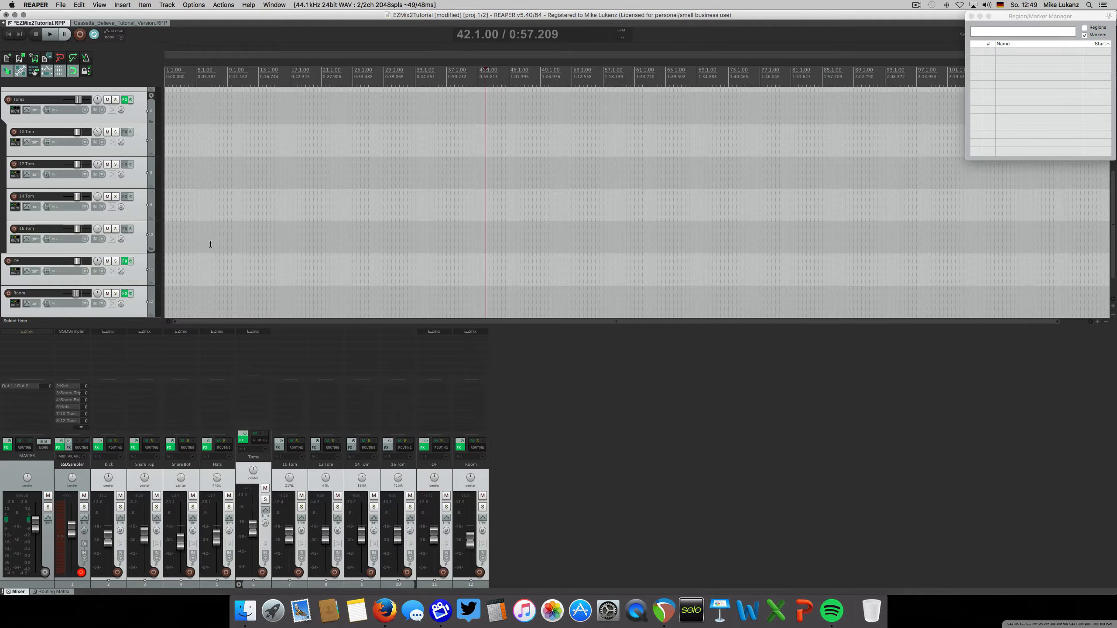
Switch to the Cassette_Believe_Tutorial_Version project and look over its mixer tracks and full arrangement
{"action": "left_click", "coordinate": [126, 23]}
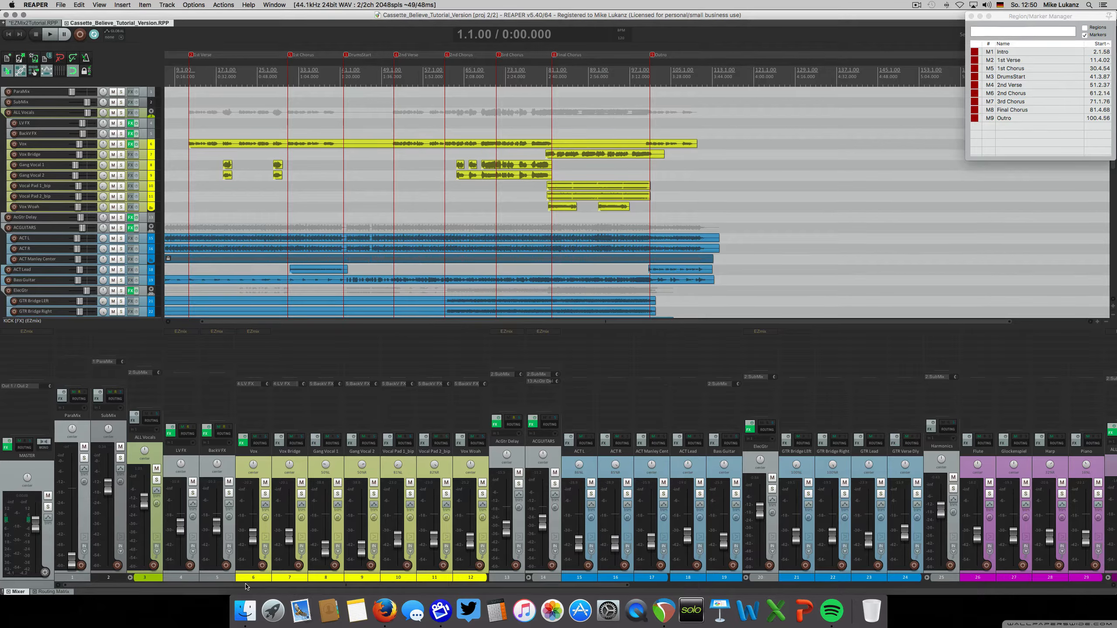
{"action": "left_click_drag", "start_coordinate": [246, 586], "coordinate": [602, 585]}
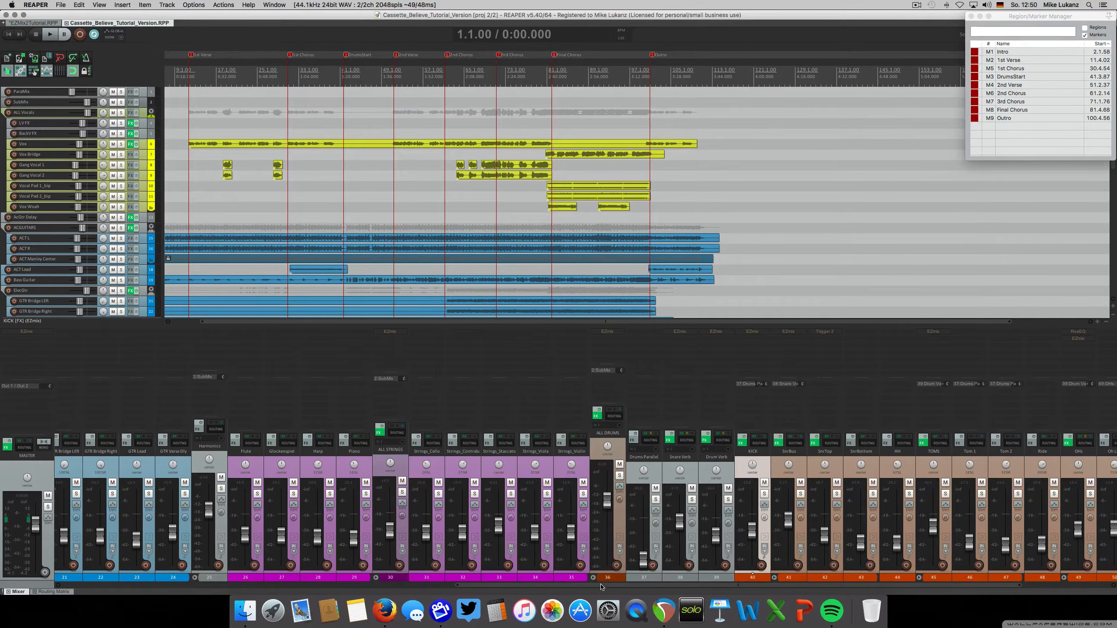
{"action": "left_click_drag", "start_coordinate": [601, 586], "coordinate": [151, 589]}
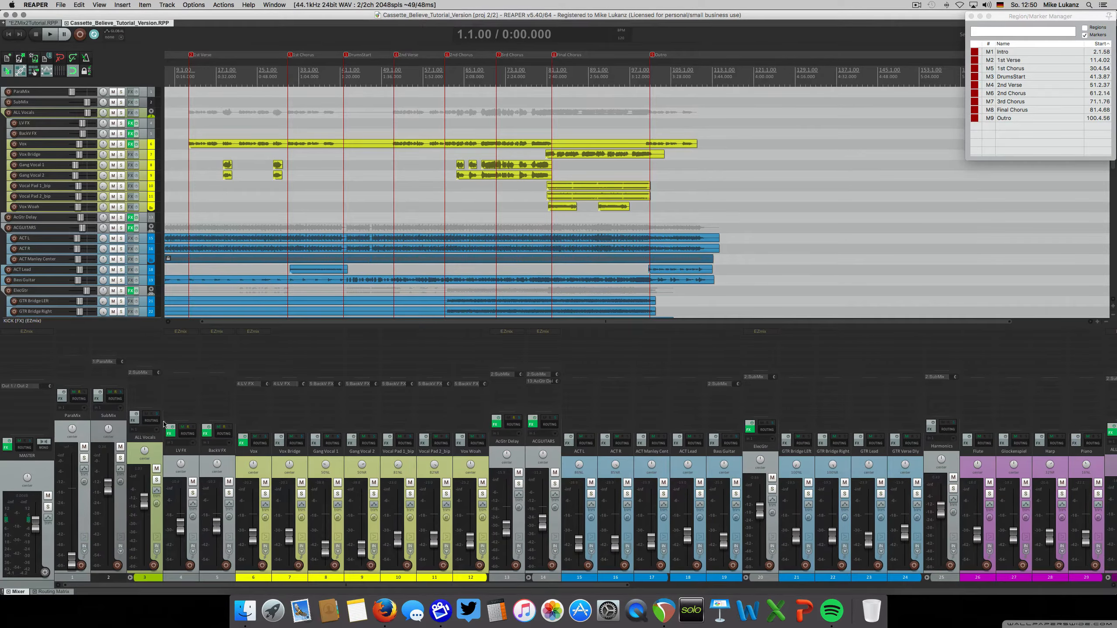
{"action": "scroll", "coordinate": [206, 265], "scroll_direction": "up", "scroll_amount": 2}
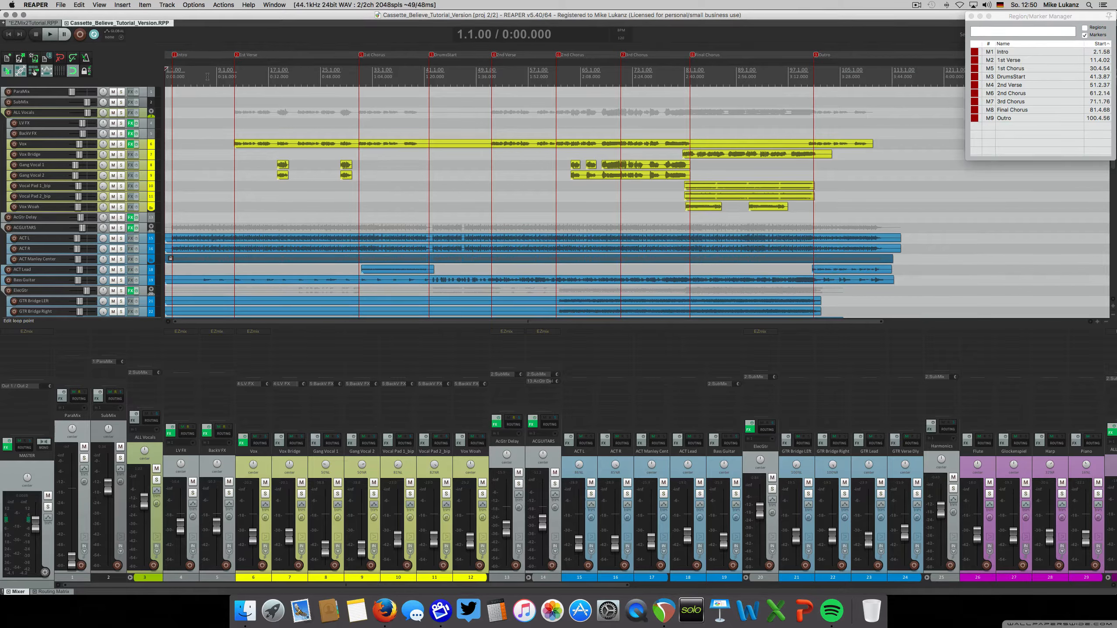
Play the song from the start with the system volume raised and briefly solo the Vox track
{"action": "key", "text": "space"}
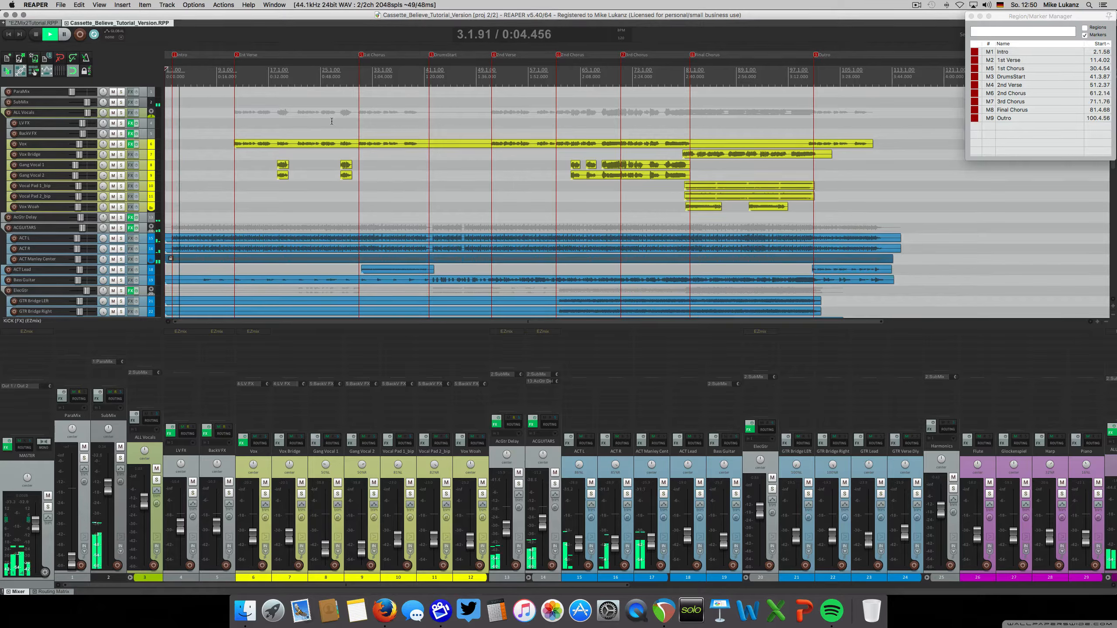
{"action": "key", "text": "XF86AudioRaiseVolume"}
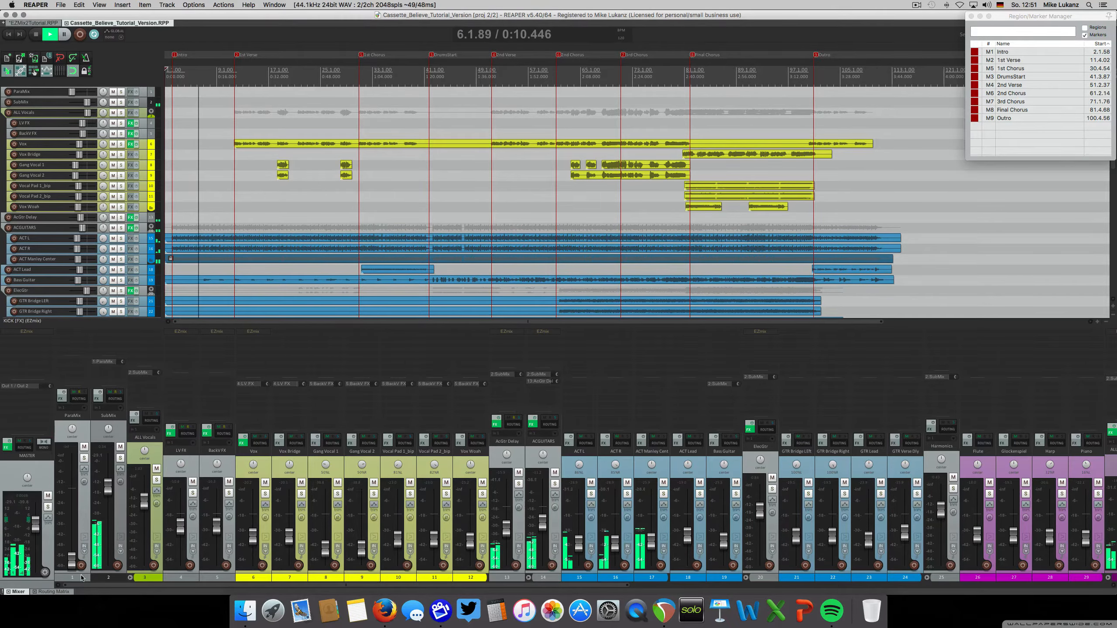
{"action": "mouse_move", "coordinate": [84, 586]}
{"action": "left_mouse_down"}
{"action": "mouse_move", "coordinate": [262, 587]}
{"action": "mouse_move", "coordinate": [88, 587]}
{"action": "left_mouse_up"}
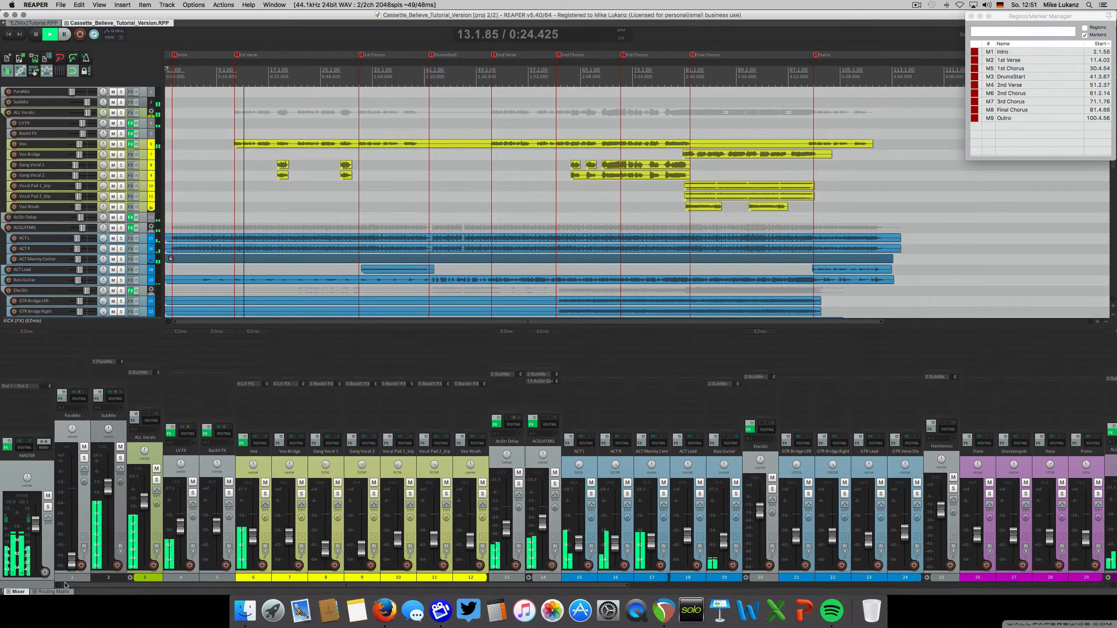
{"action": "left_click_drag", "start_coordinate": [249, 537], "coordinate": [249, 538]}
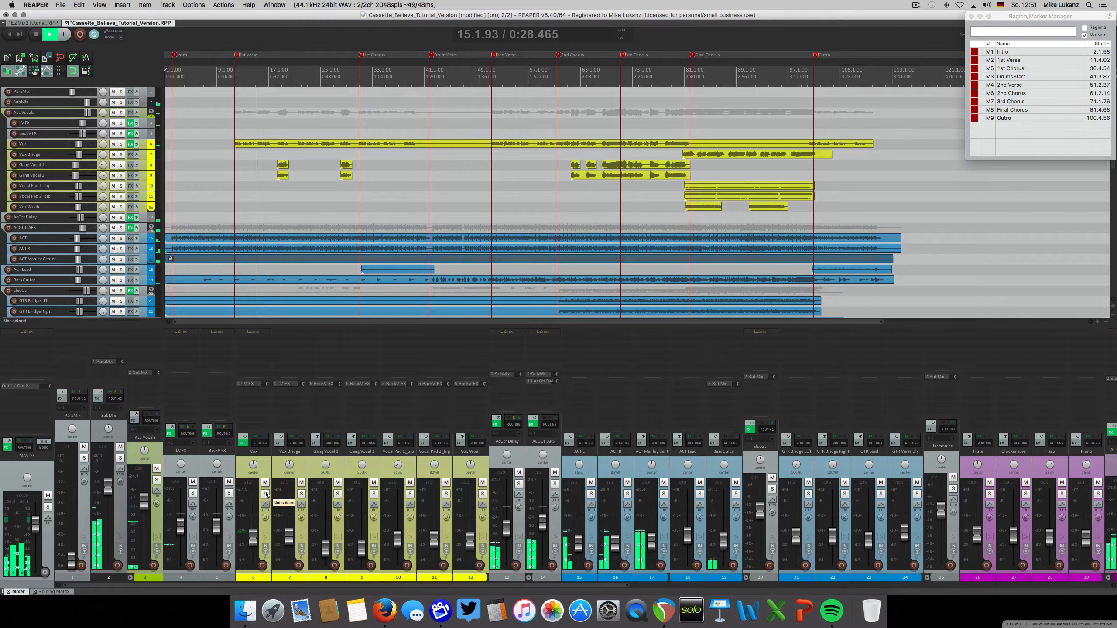
{"action": "left_click", "coordinate": [266, 493]}
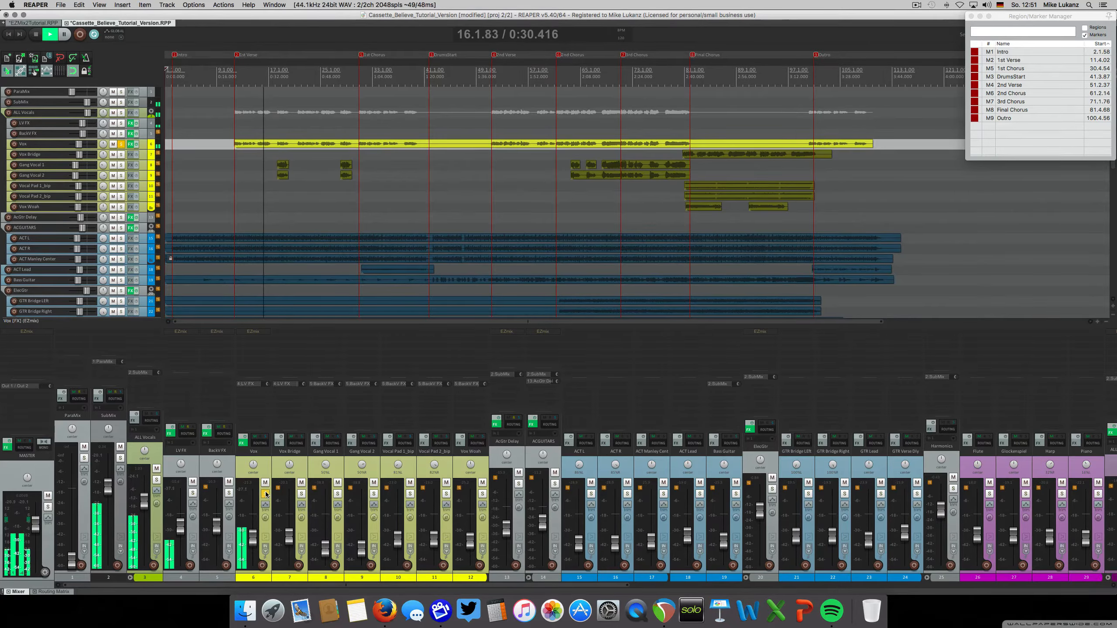
{"action": "left_click", "coordinate": [265, 493]}
Listen to the ACGUITARS folder track soloed, and unsolo it again
{"action": "scroll", "coordinate": [367, 547], "scroll_direction": "right", "scroll_amount": 5}
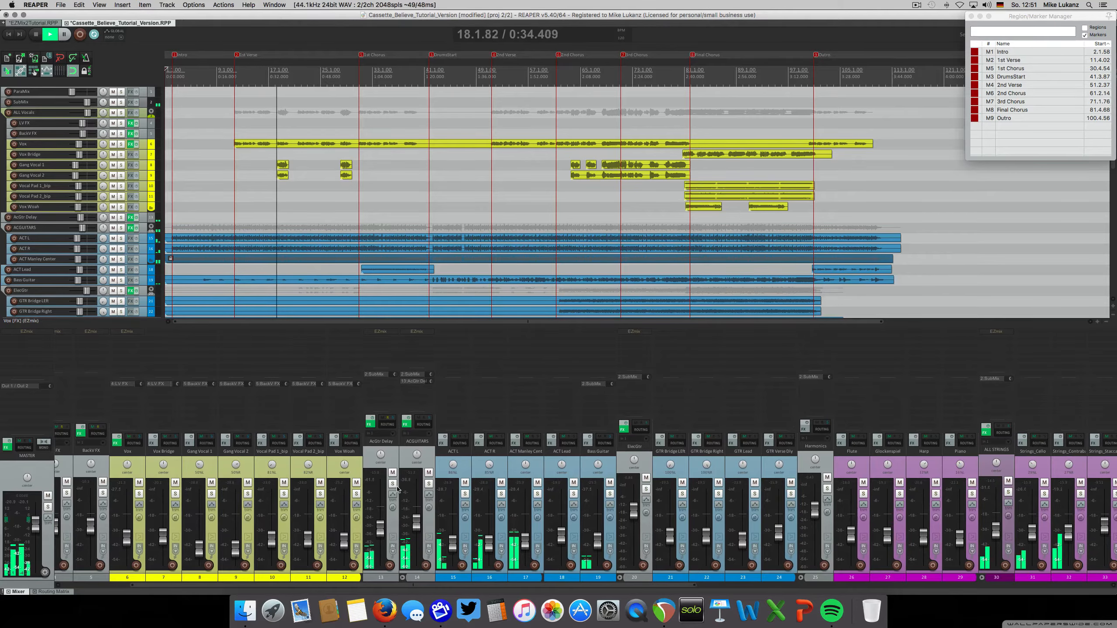
{"action": "left_click", "coordinate": [428, 484]}
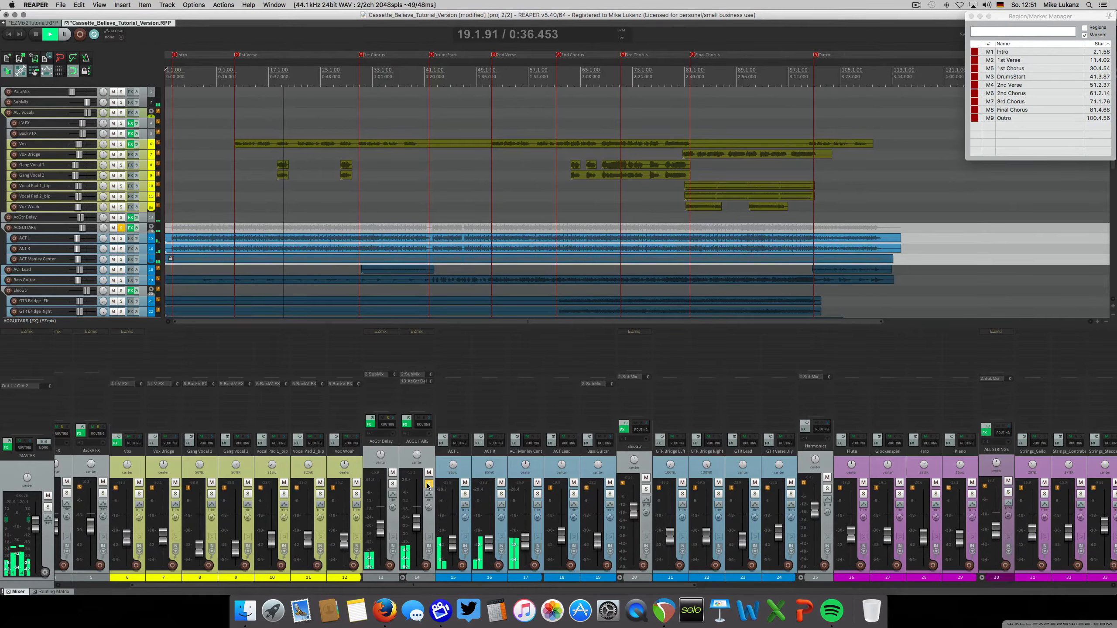
{"action": "left_click", "coordinate": [428, 485]}
Listen to the Piano track and the ALL STRINGS folder soloed in turn, unsoloing each
{"action": "left_click_drag", "start_coordinate": [458, 586], "coordinate": [680, 588]}
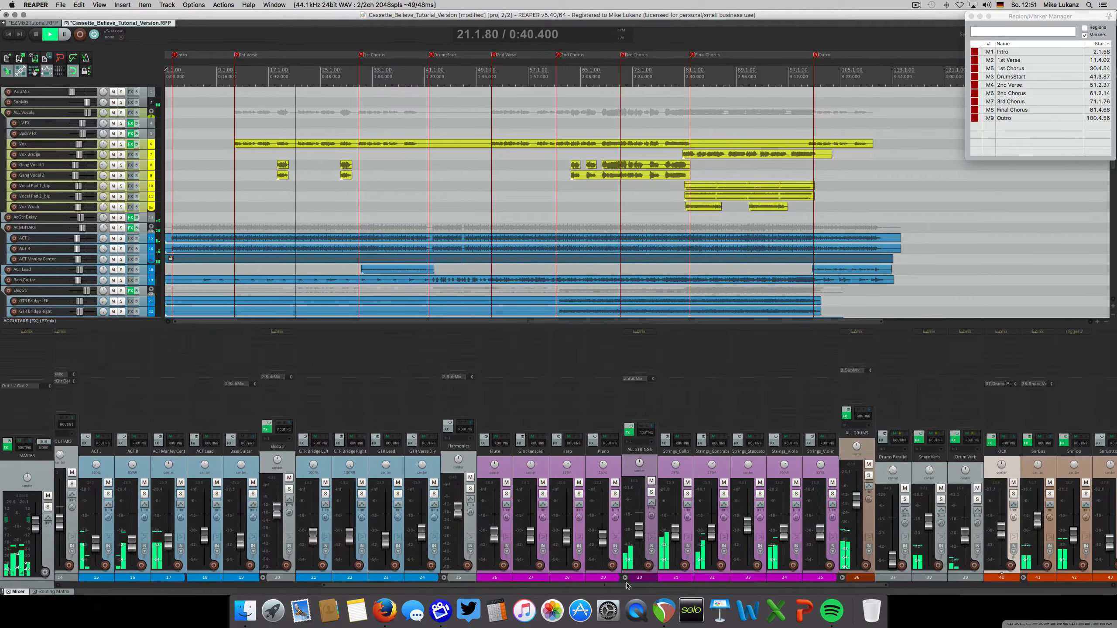
{"action": "left_click", "coordinate": [616, 493]}
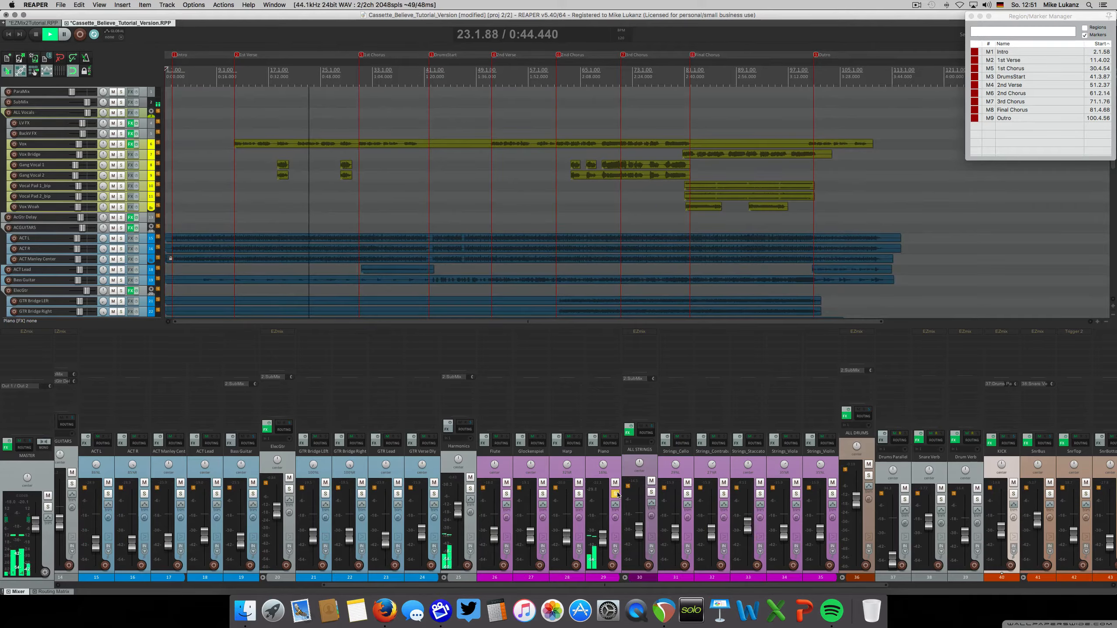
{"action": "left_click", "coordinate": [617, 494]}
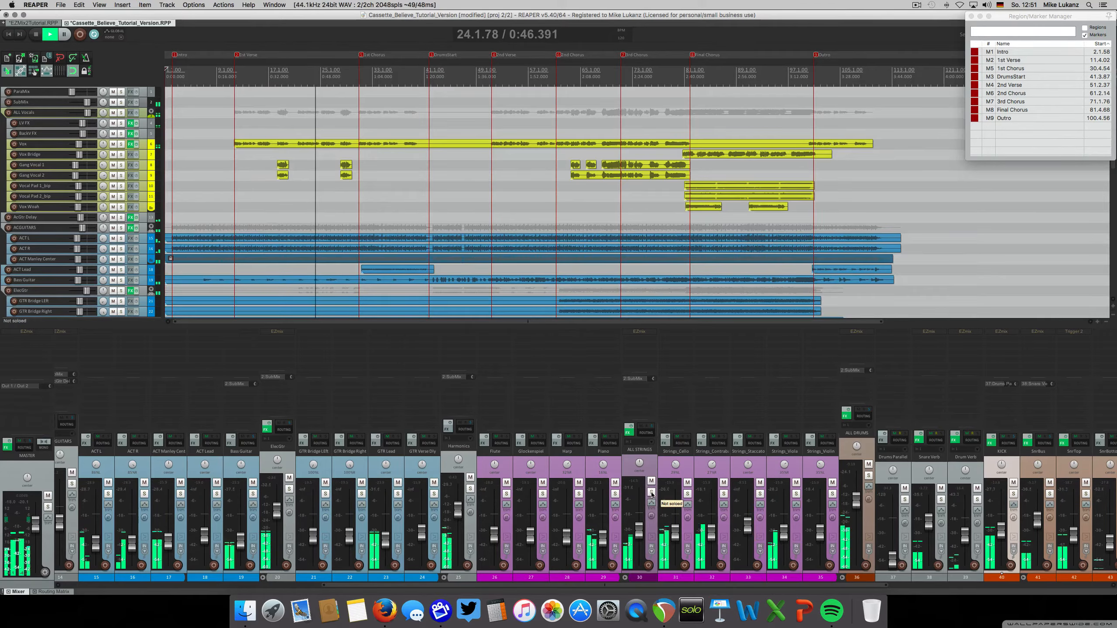
{"action": "left_click", "coordinate": [651, 492]}
{"action": "left_click", "coordinate": [651, 492]}
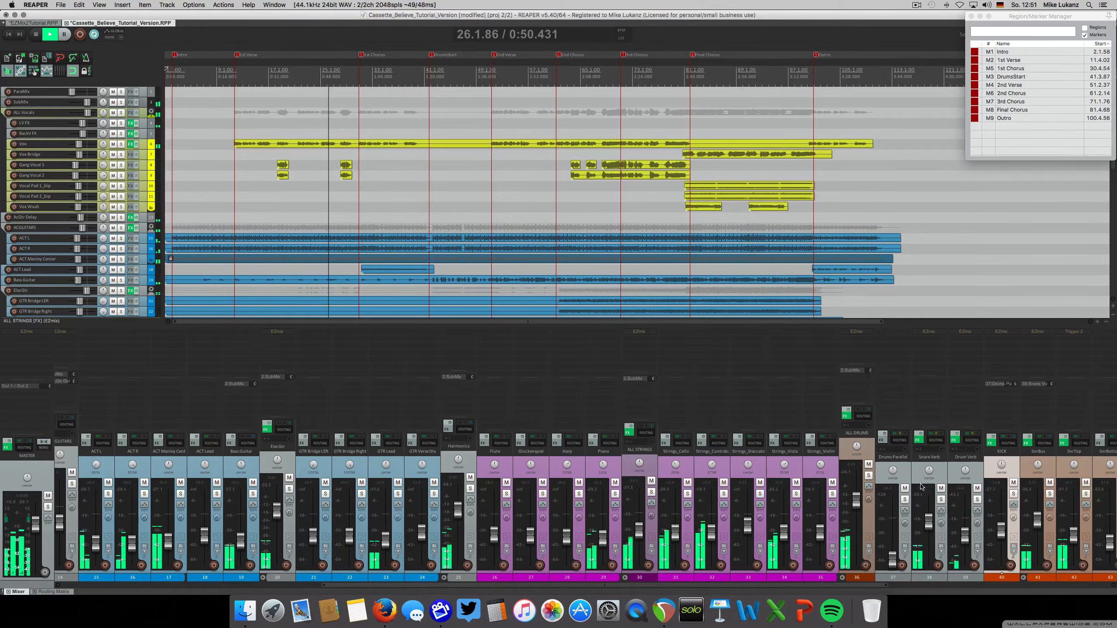
Listen to the ALL DRUMS folder soloed during playback, and unsolo it
{"action": "scroll", "coordinate": [677, 470], "scroll_direction": "right", "scroll_amount": 7}
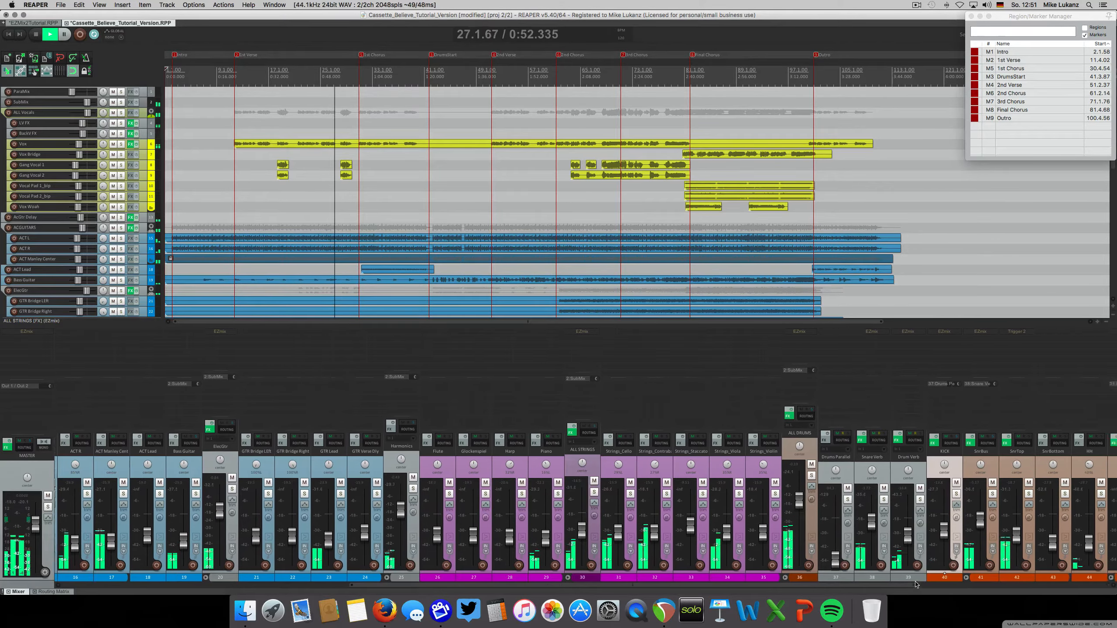
{"action": "left_click", "coordinate": [611, 475]}
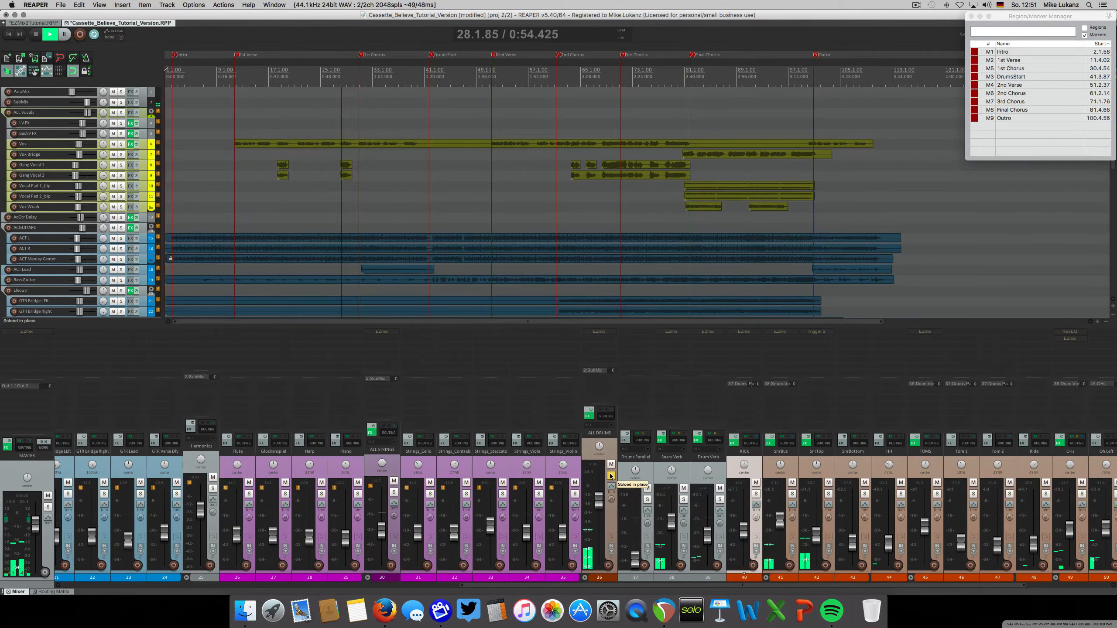
{"action": "left_click", "coordinate": [611, 475]}
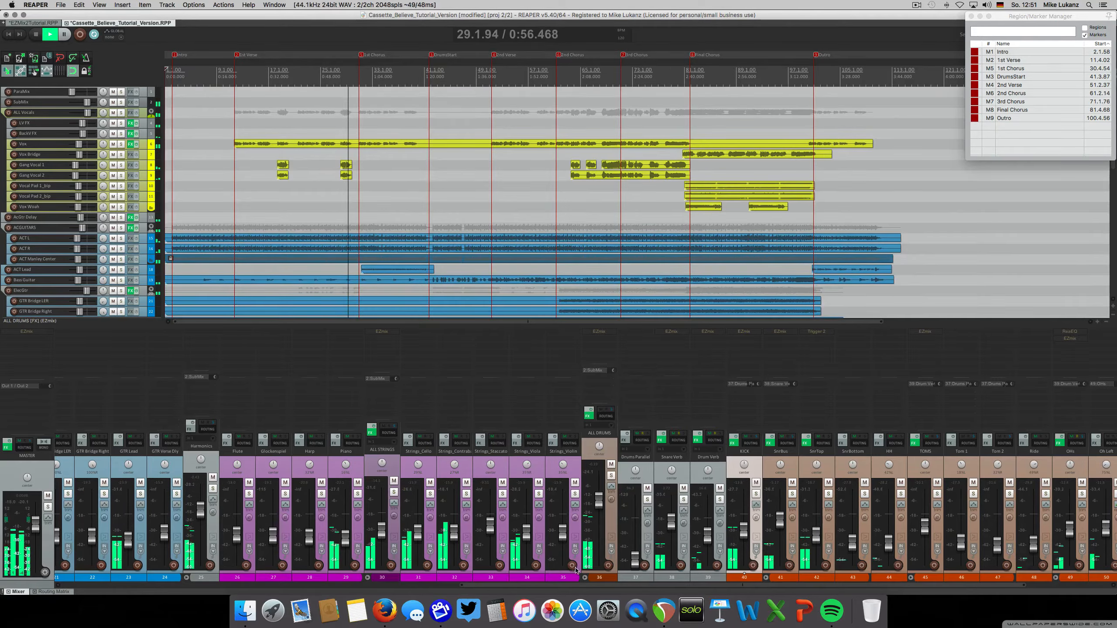
Listen to the Harmonics folder track soloed, and unsolo it again
{"action": "scroll", "coordinate": [535, 586], "scroll_direction": "left", "scroll_amount": 1}
{"action": "left_click_drag", "start_coordinate": [535, 586], "coordinate": [360, 589]}
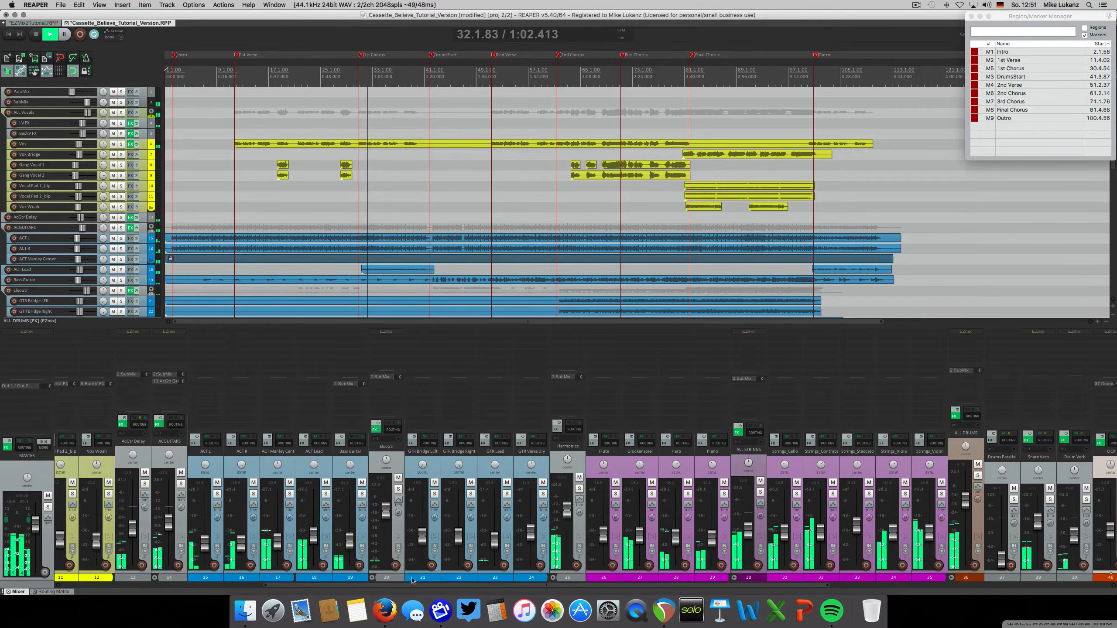
{"action": "left_click", "coordinate": [579, 488]}
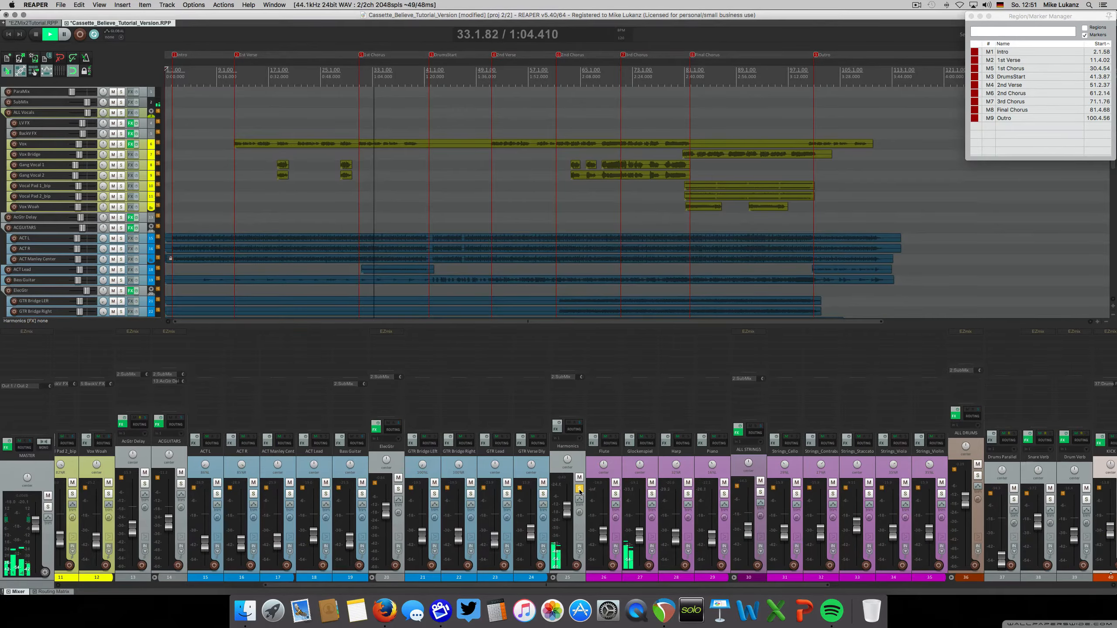
{"action": "left_click", "coordinate": [579, 489]}
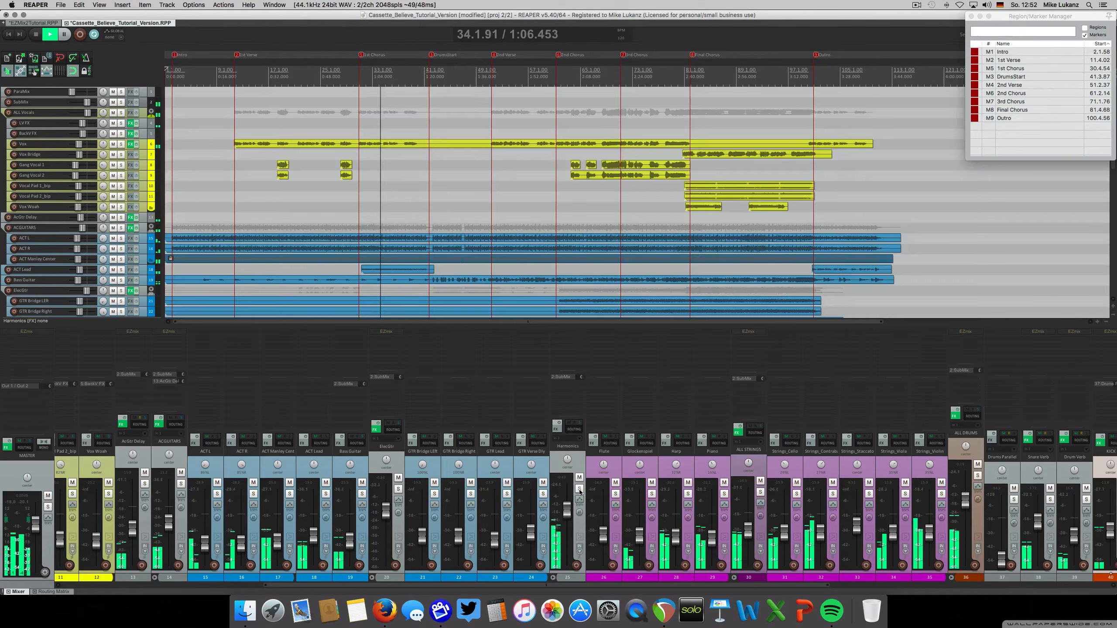
Solo the ALL DRUMS folder once more after the DrumStart marker to hear it, unsolo it and stop playback
{"action": "left_click_drag", "start_coordinate": [534, 585], "coordinate": [394, 587]}
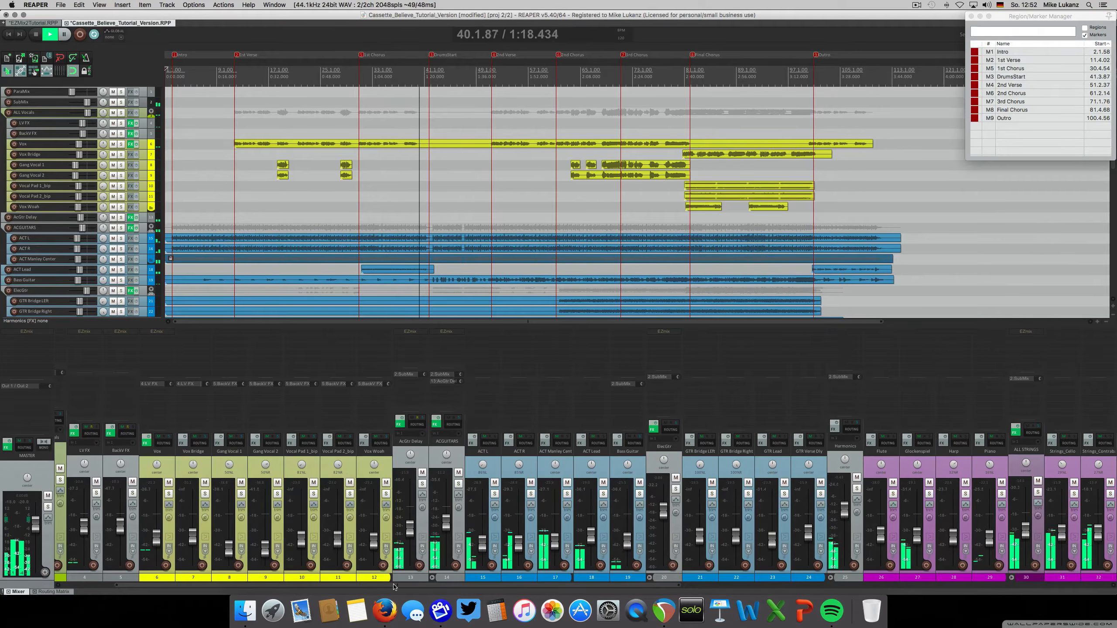
{"action": "left_click_drag", "start_coordinate": [393, 587], "coordinate": [825, 595]}
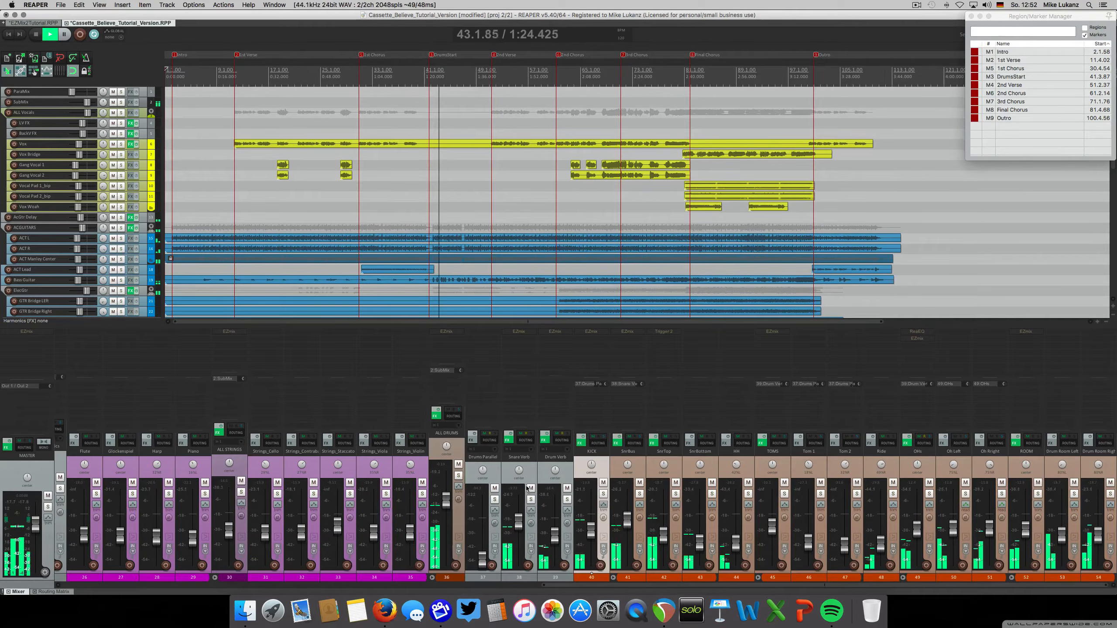
{"action": "left_click", "coordinate": [458, 476]}
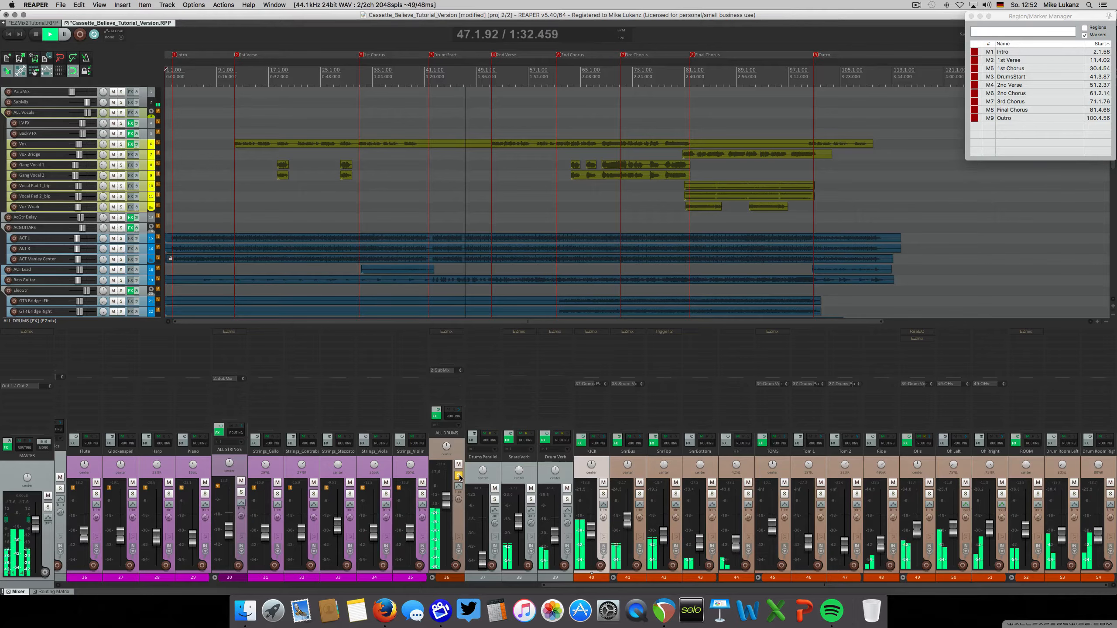
{"action": "left_click", "coordinate": [458, 475]}
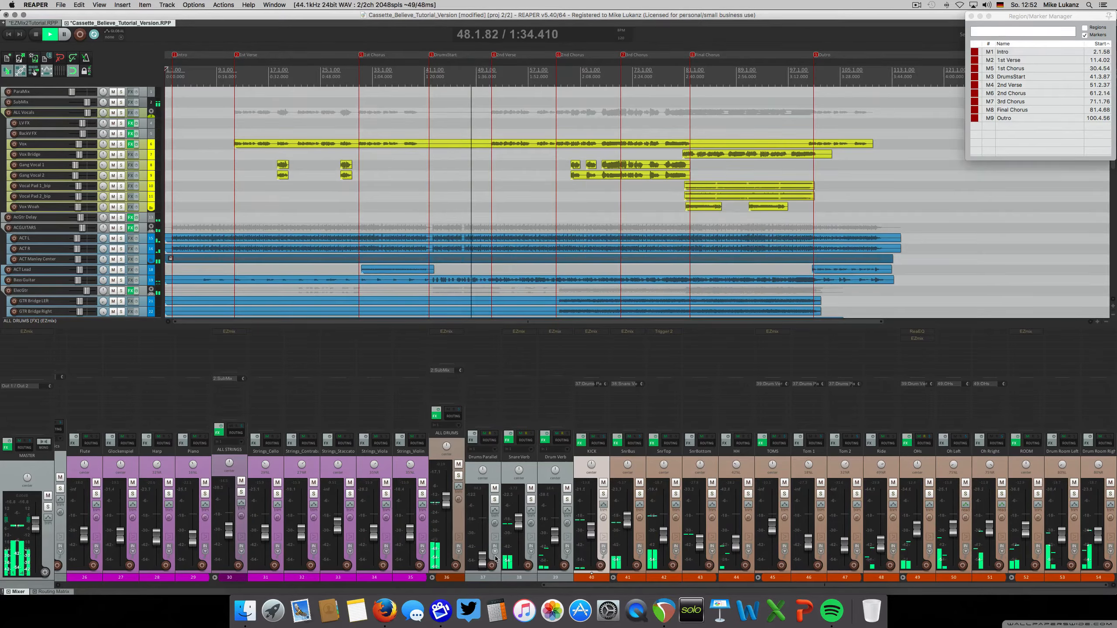
{"action": "left_click_drag", "start_coordinate": [555, 586], "coordinate": [518, 589]}
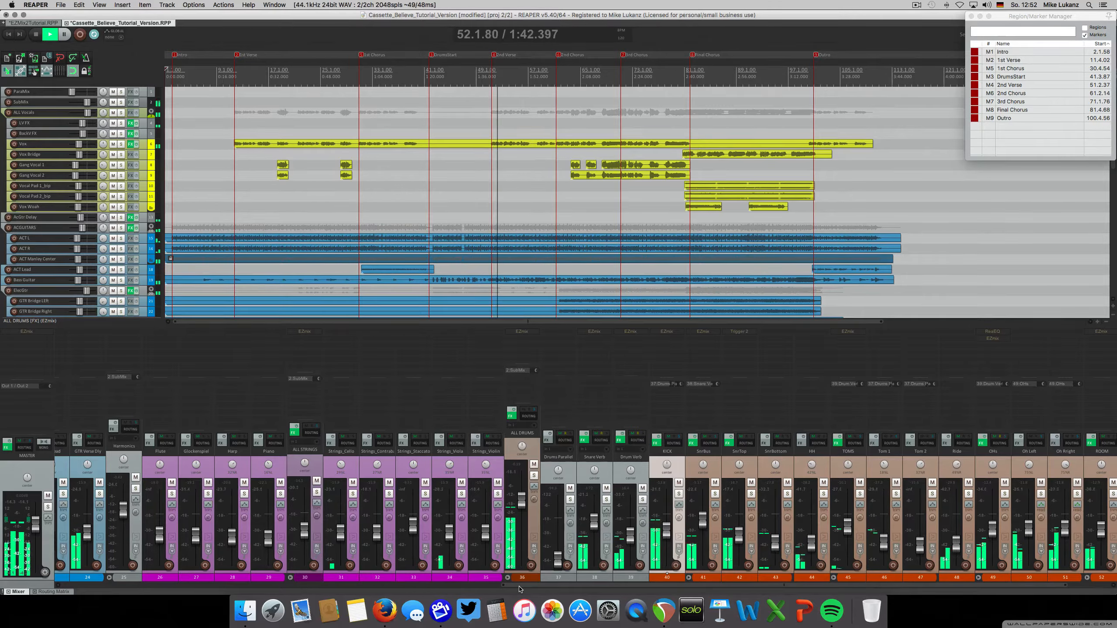
{"action": "key", "text": "space"}
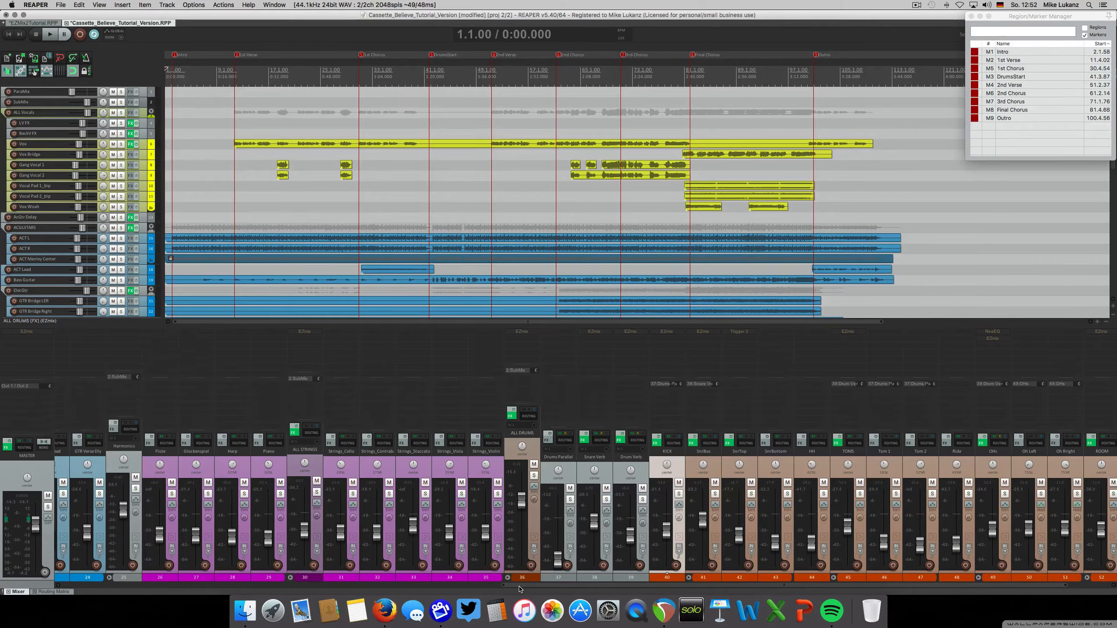
Solo the SnrTop track and play it from the DrumStart marker
{"action": "scroll", "coordinate": [519, 590], "scroll_direction": "left", "scroll_amount": 5}
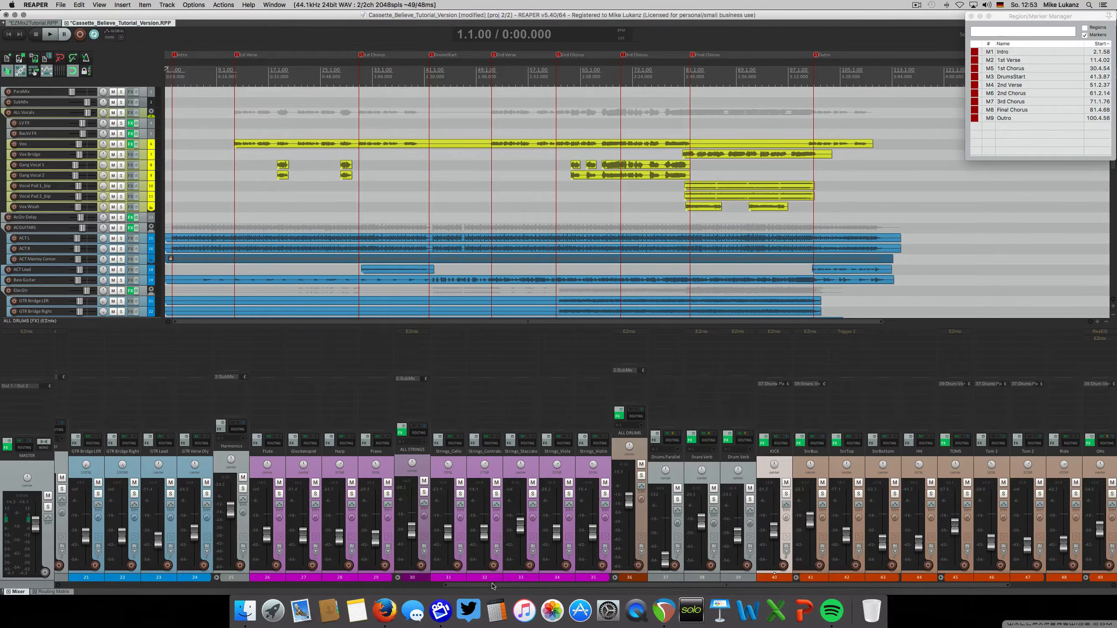
{"action": "left_click_drag", "start_coordinate": [492, 586], "coordinate": [600, 586]}
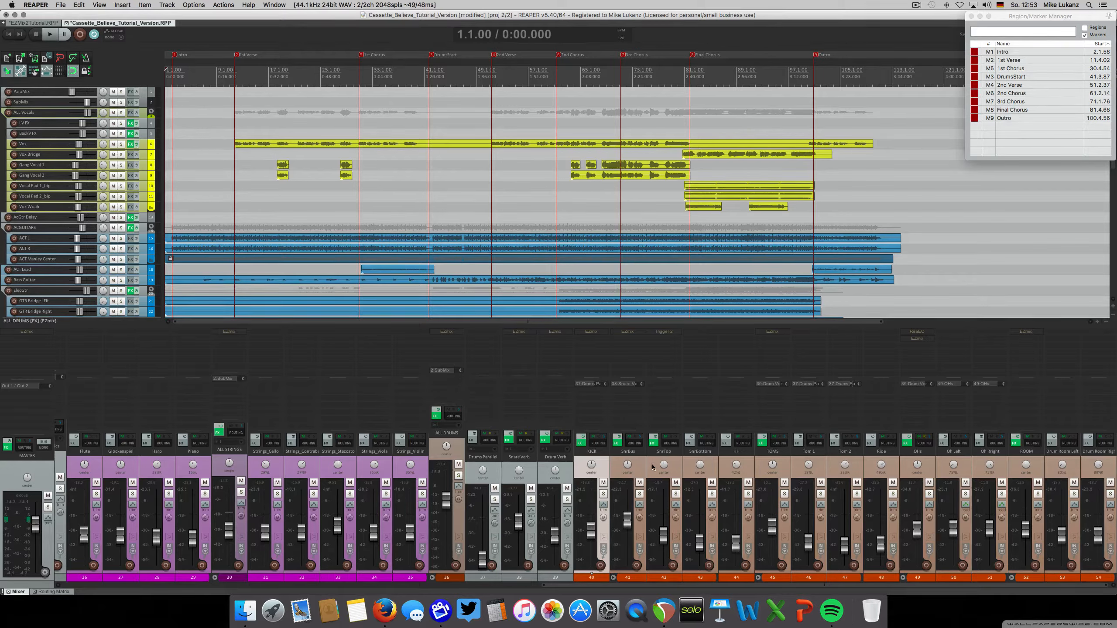
{"action": "left_click", "coordinate": [675, 494]}
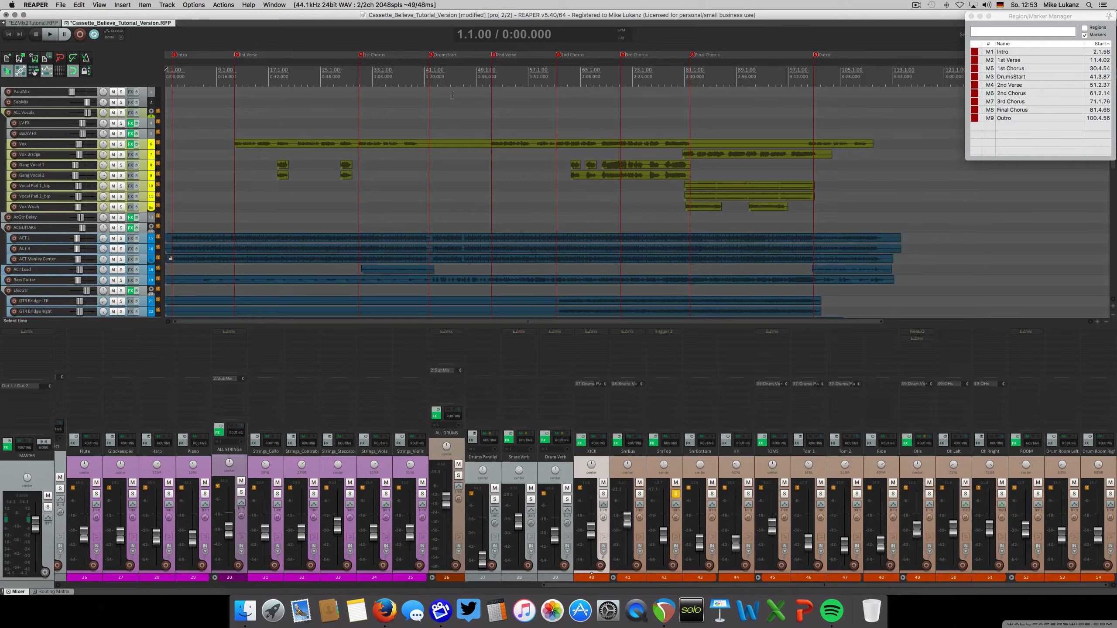
{"action": "left_click", "coordinate": [427, 75]}
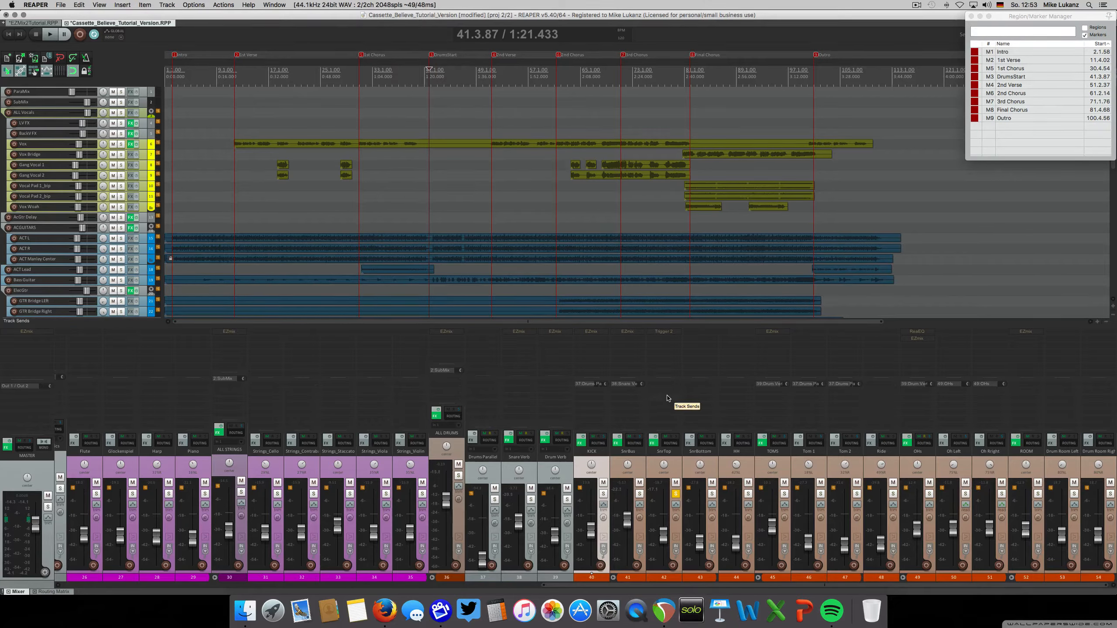
{"action": "key", "text": "space"}
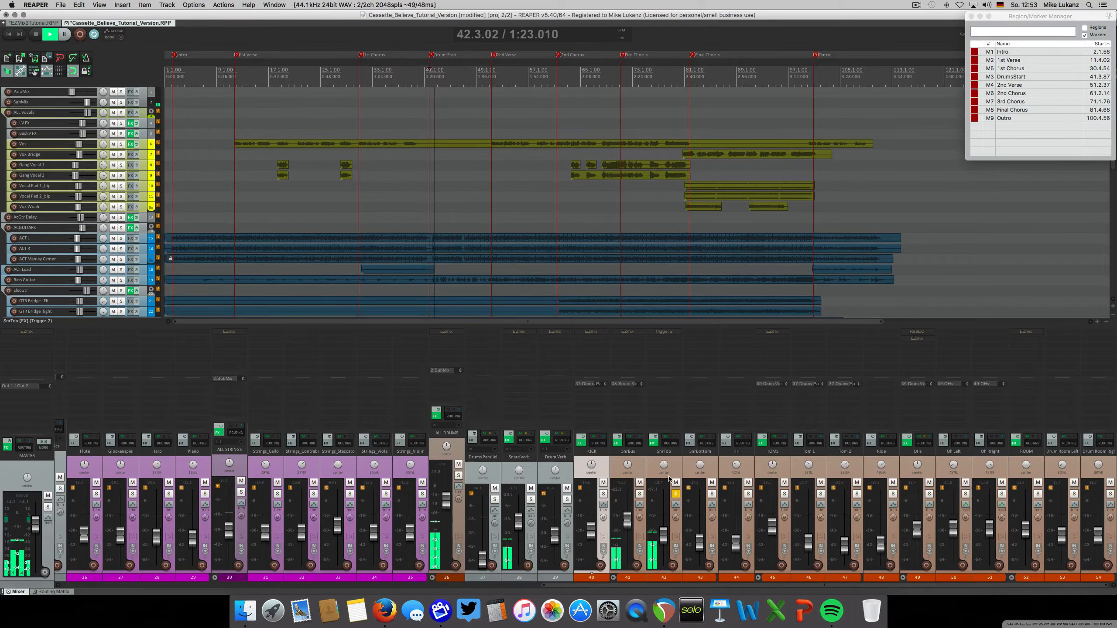
Raise the SnrTop track's volume slightly while it plays, and stop playback and unsolo the track
{"action": "left_click_drag", "start_coordinate": [664, 535], "coordinate": [665, 523]}
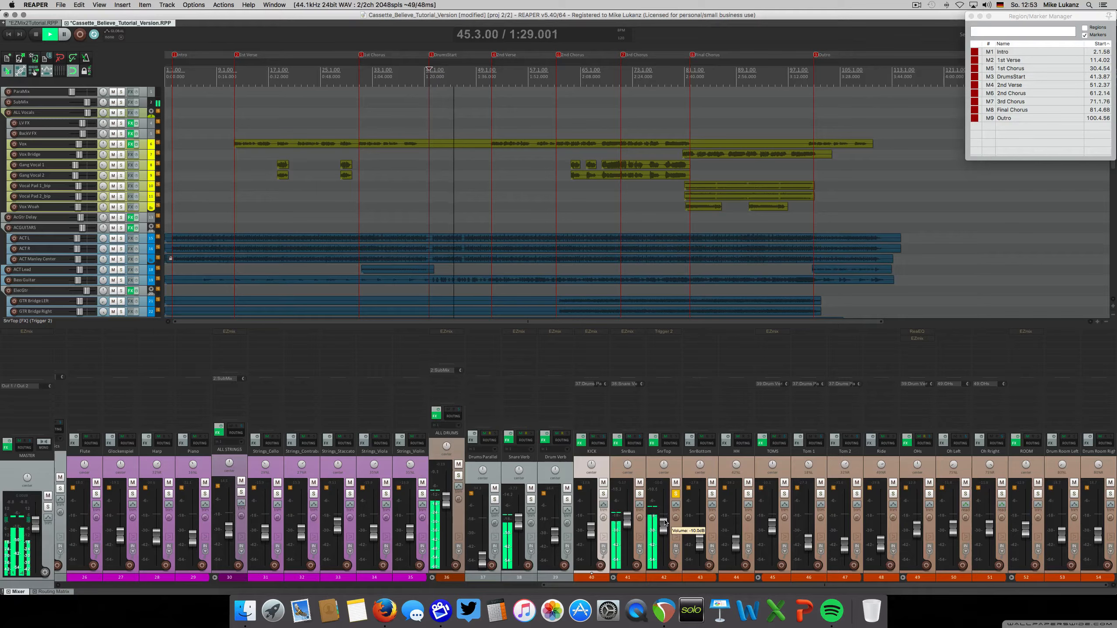
{"action": "left_click_drag", "start_coordinate": [665, 522], "coordinate": [663, 531]}
{"action": "key", "text": "space"}
{"action": "left_click", "coordinate": [675, 494]}
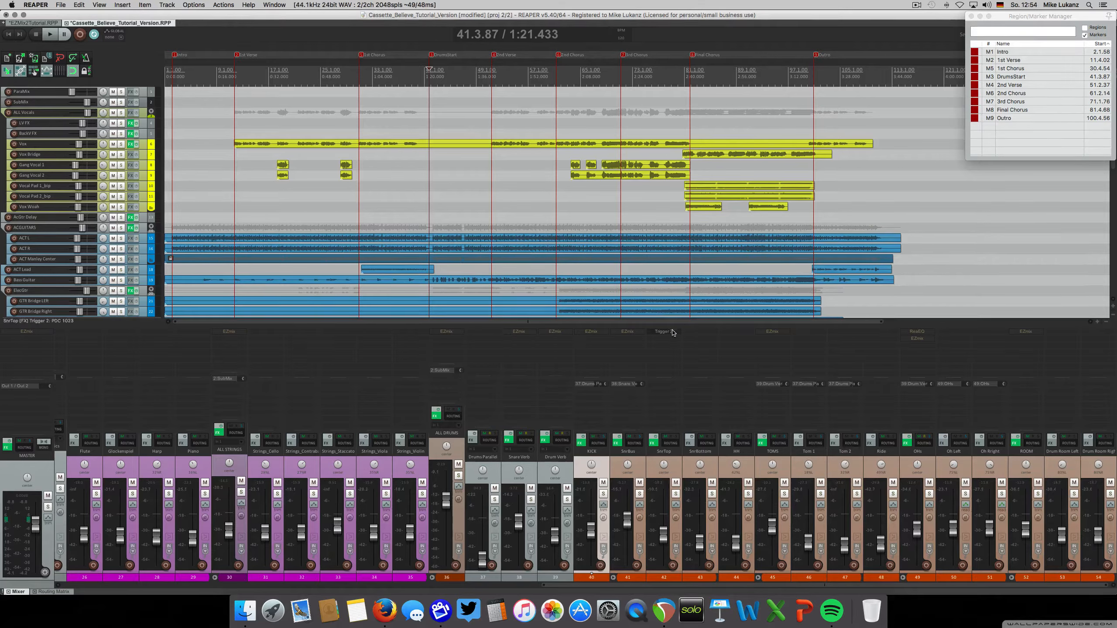
Listen to the SnrTop track soloed again with its Trigger 2 effect active, and clear the solo
{"action": "left_click", "coordinate": [676, 494]}
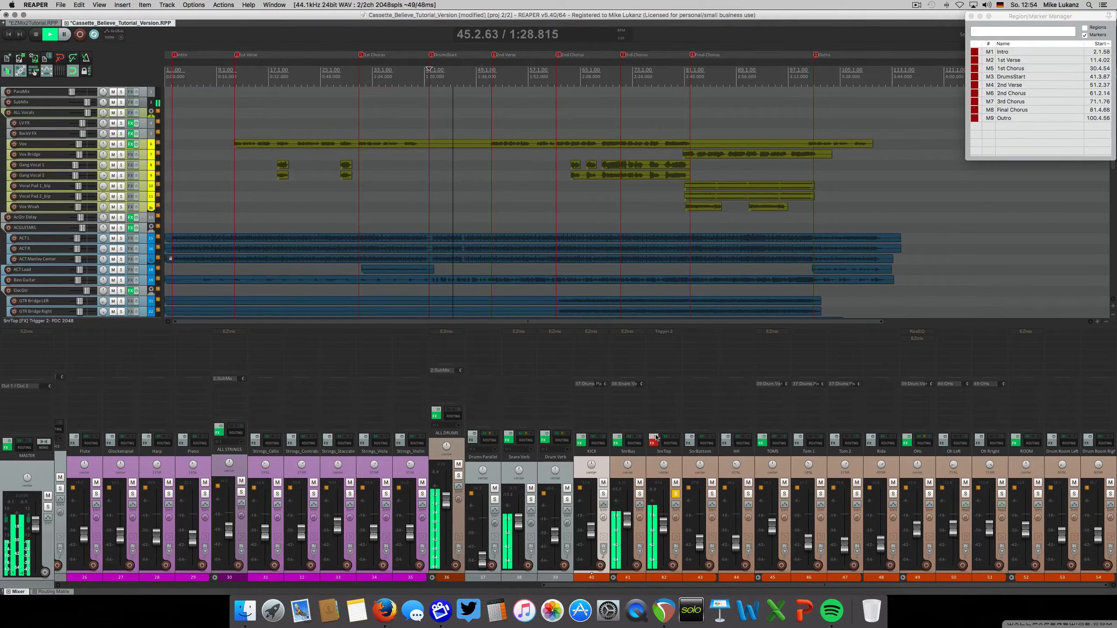
{"action": "key", "text": "space"}
{"action": "left_click", "coordinate": [675, 494]}
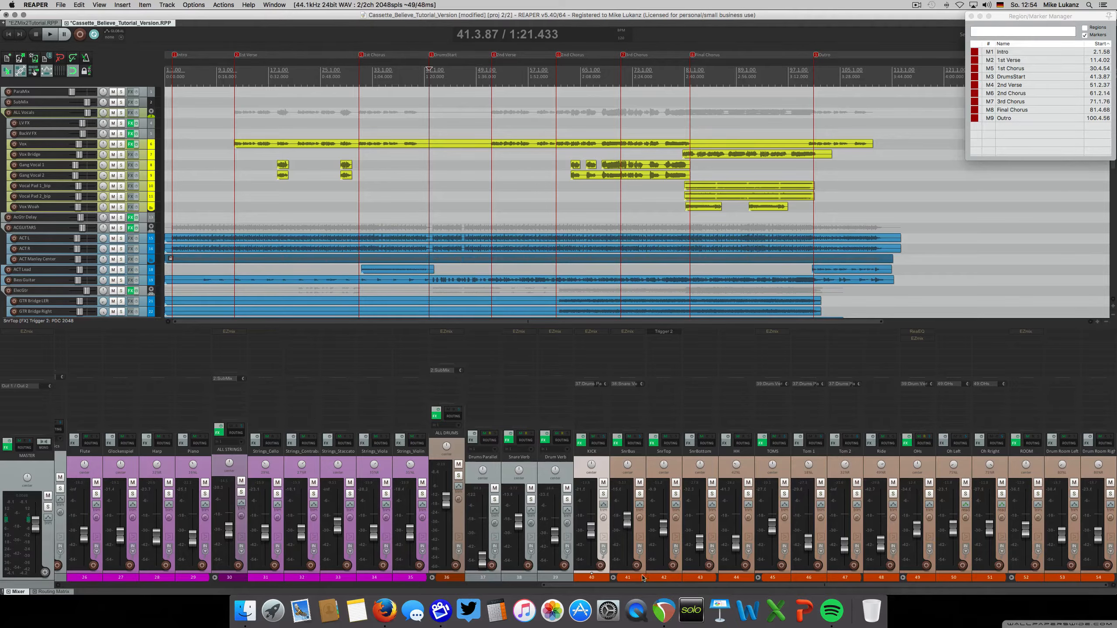
Solo the ALL DRUMS folder and play it from the DrumStart marker with its EZmix effect bypassed
{"action": "left_click_drag", "start_coordinate": [634, 587], "coordinate": [608, 586]}
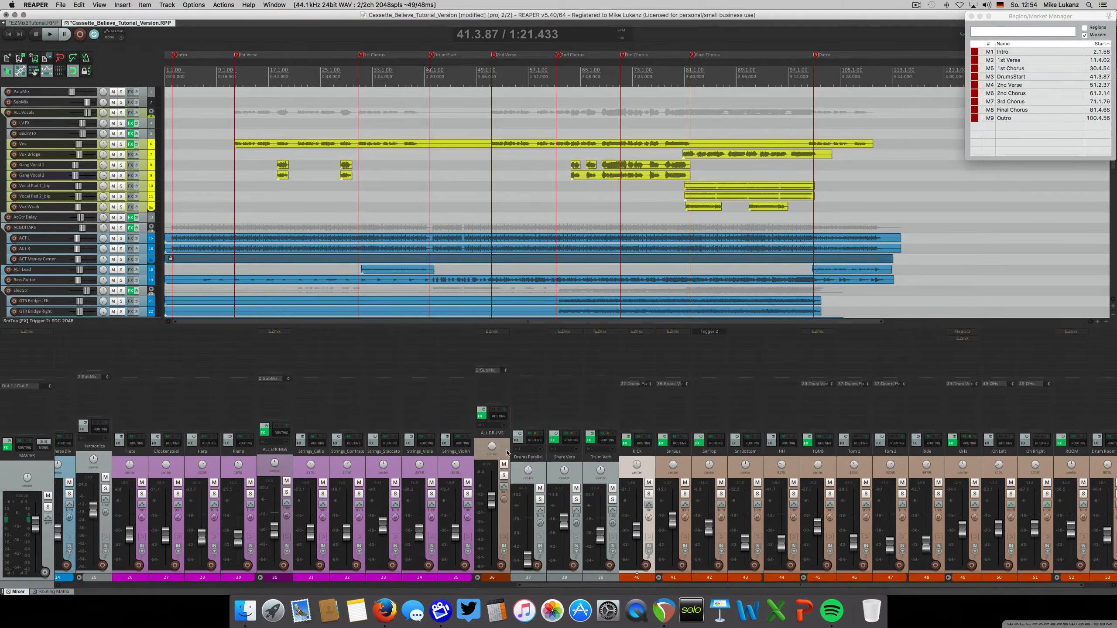
{"action": "left_click", "coordinate": [504, 475]}
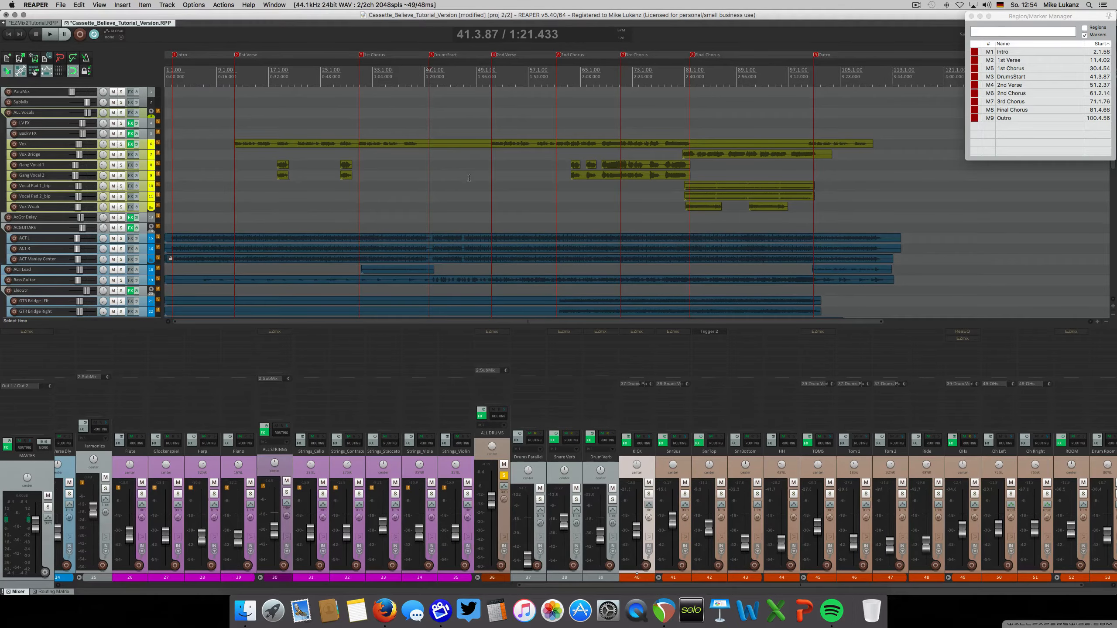
{"action": "key", "text": "space"}
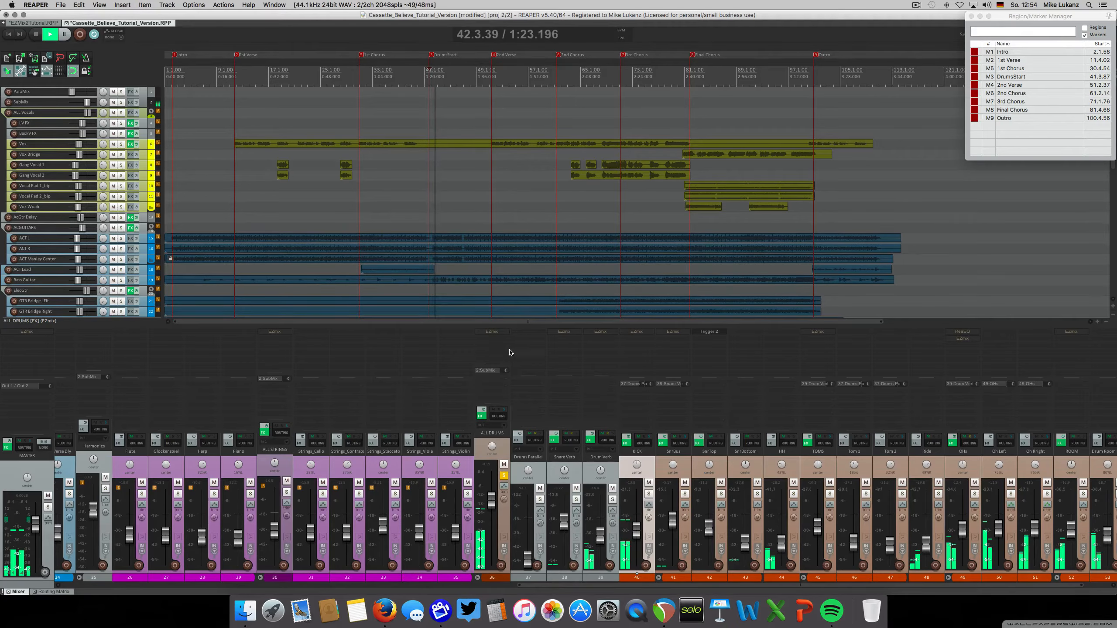
Enable the bypassed EZmix Drum Enhancer preset on the ALL DRUMS folder during playback, and unsolo the folder and stop
{"action": "left_click", "coordinate": [492, 331]}
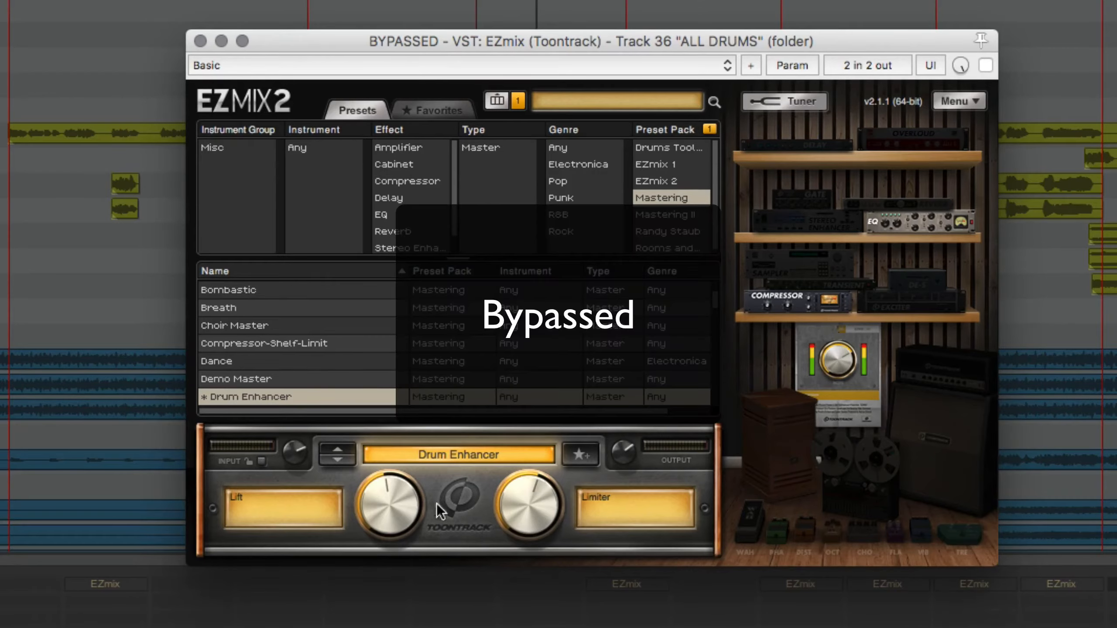
{"action": "left_click", "coordinate": [985, 65]}
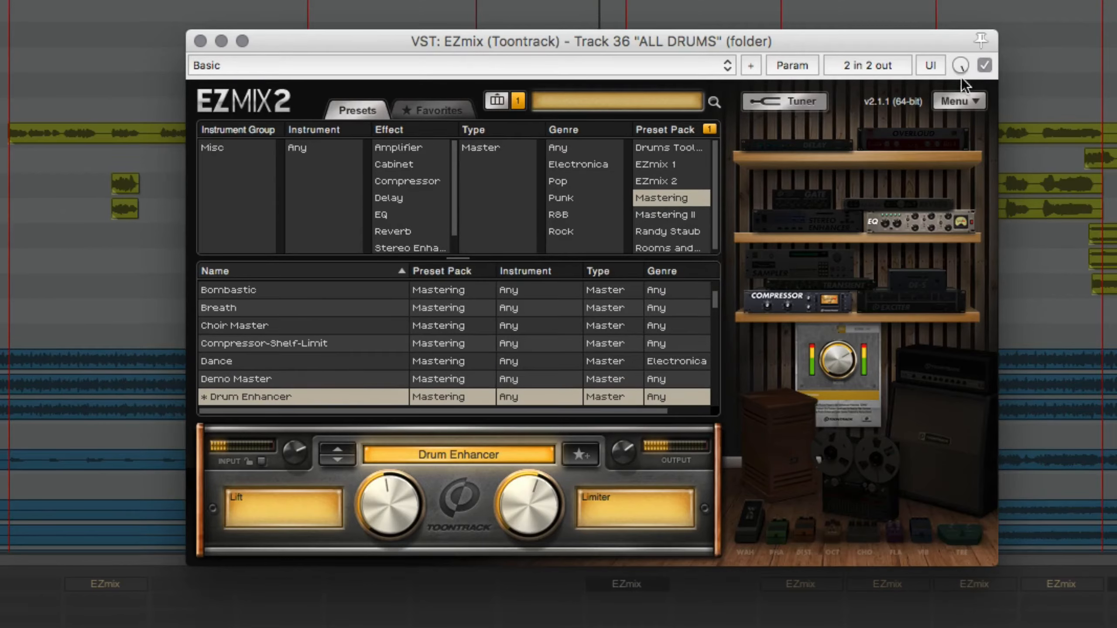
{"action": "left_click", "coordinate": [200, 41]}
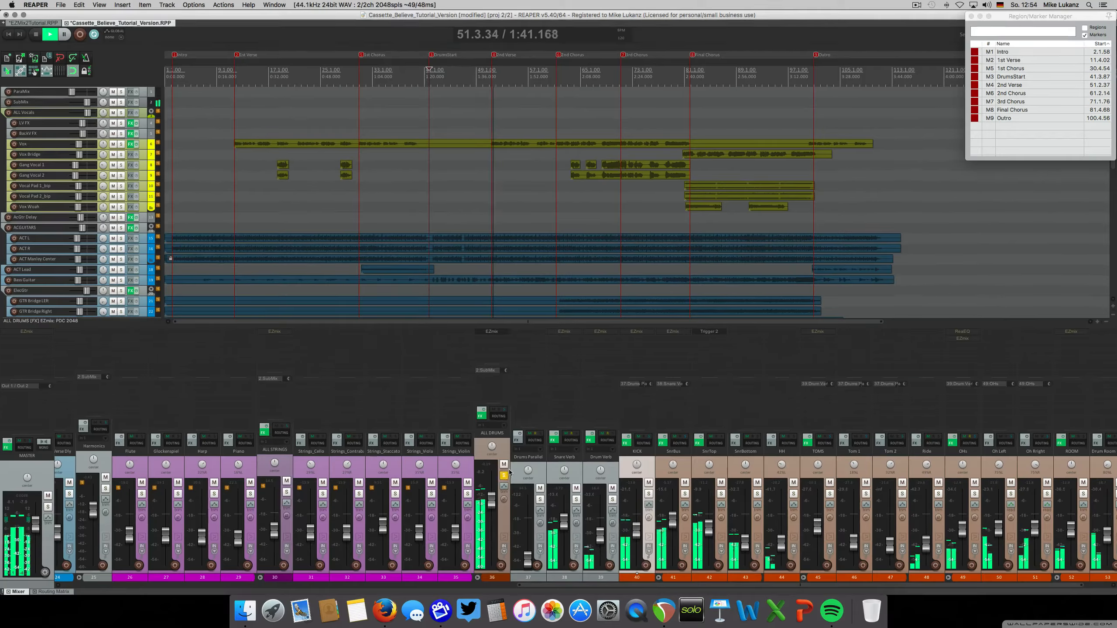
{"action": "left_click", "coordinate": [503, 476]}
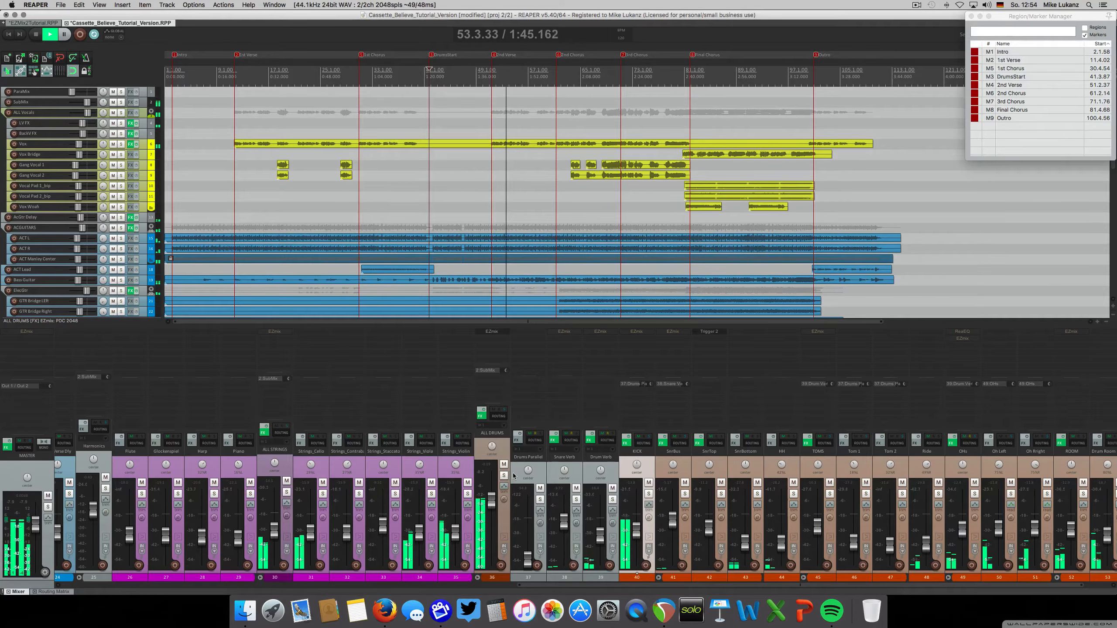
{"action": "key", "text": "space"}
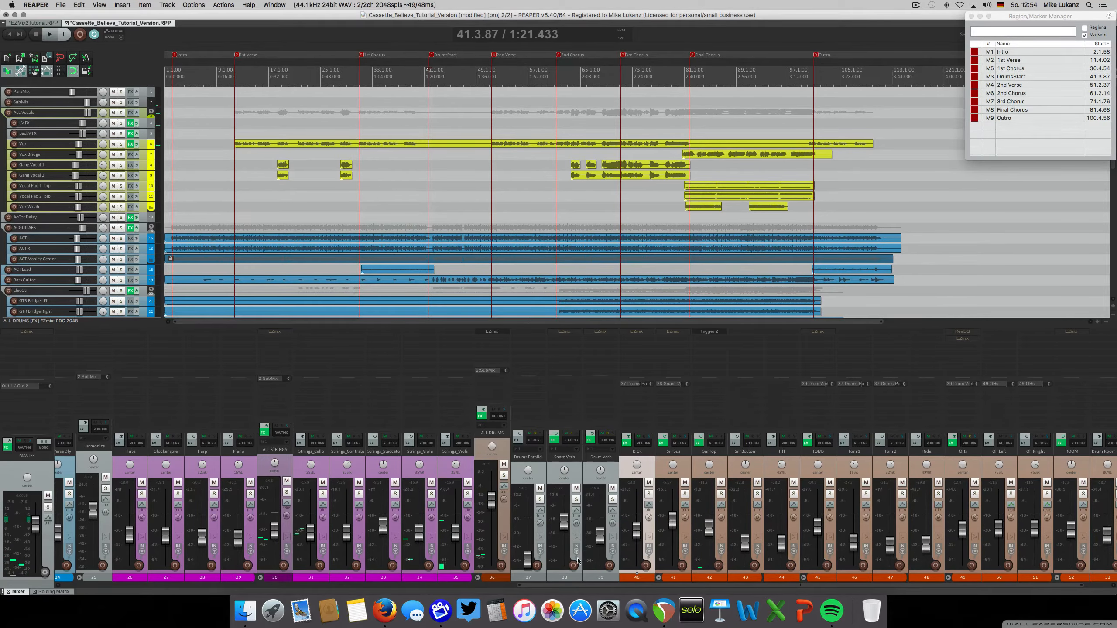
Select the OHs folder track and review its bypassed ReaEQ curve, closing the plug-in window again
{"action": "left_click_drag", "start_coordinate": [570, 588], "coordinate": [624, 589]}
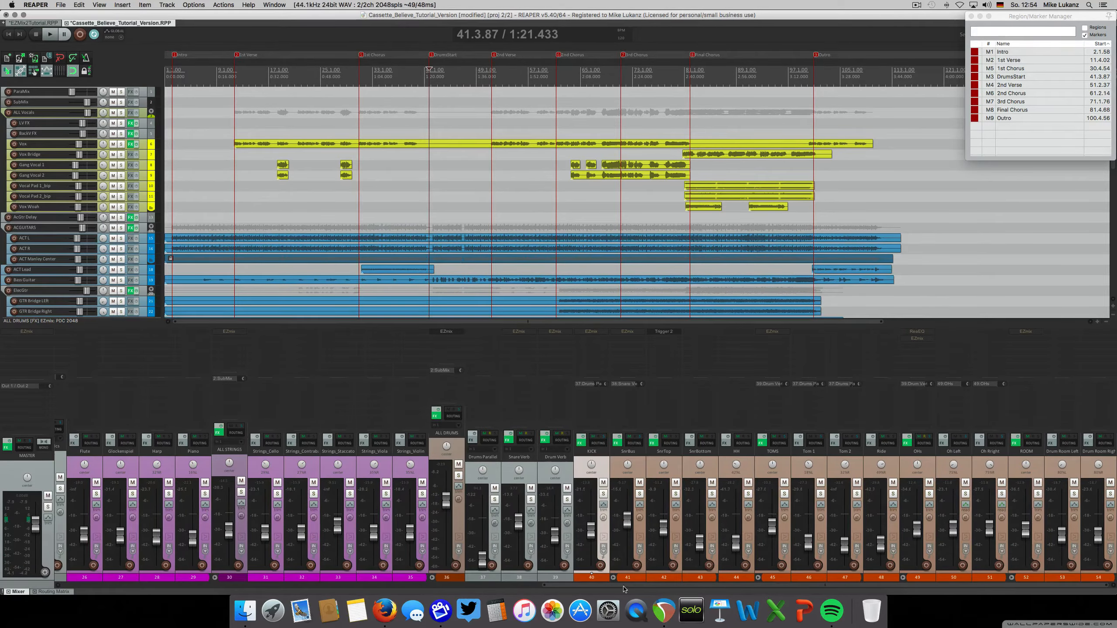
{"action": "left_click", "coordinate": [922, 466]}
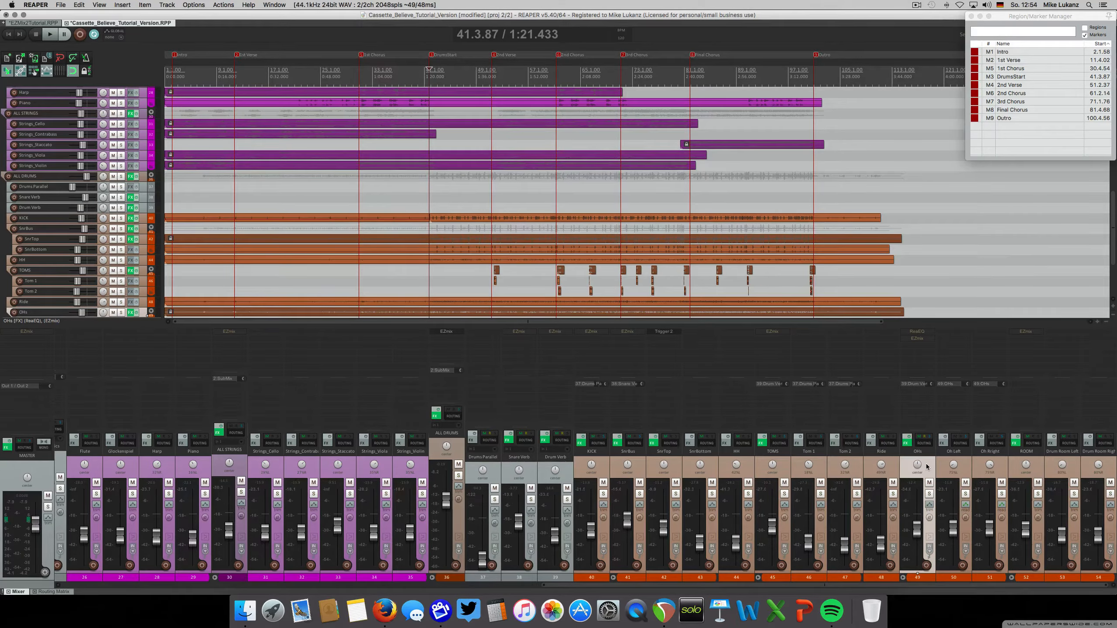
{"action": "left_click", "coordinate": [919, 331]}
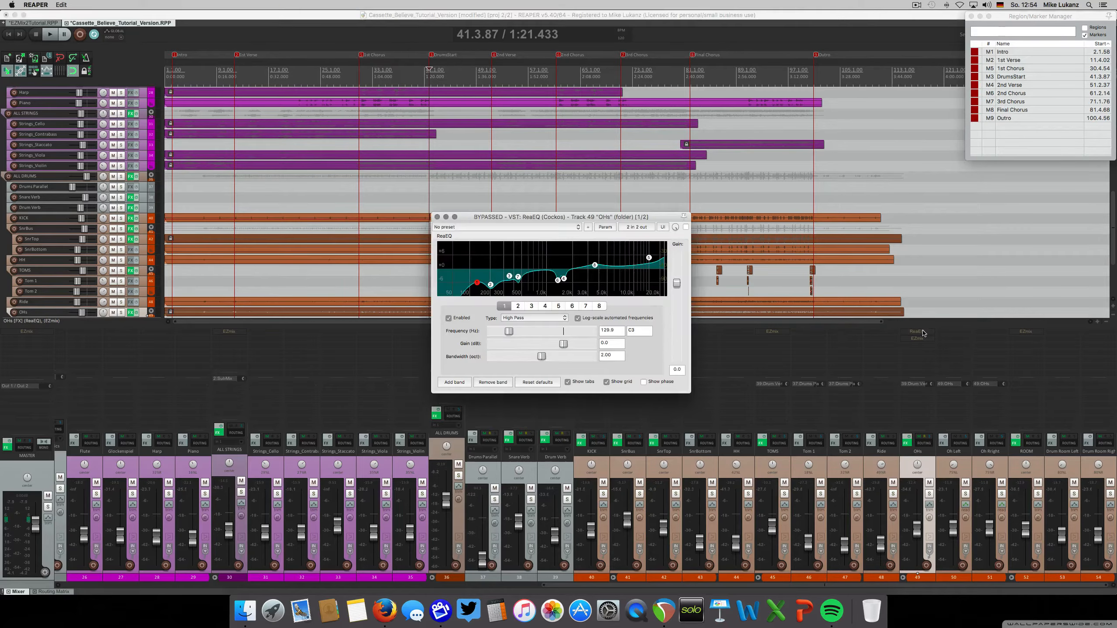
{"action": "left_click", "coordinate": [437, 218]}
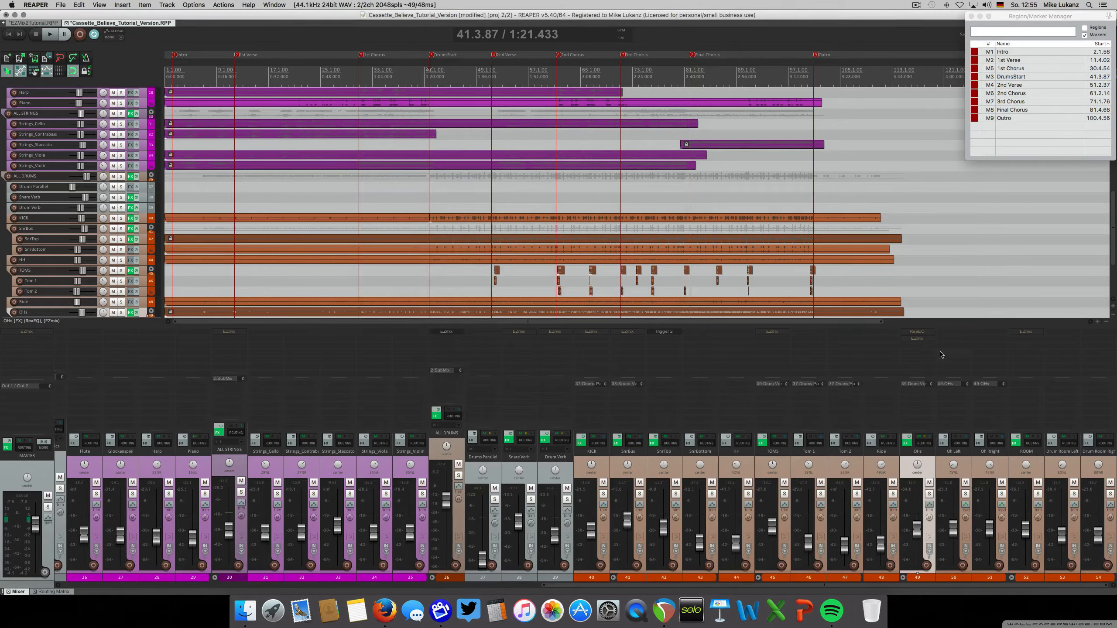
Solo the OHs folder track, listen to it from the DrumStart marker, and stop playback
{"action": "left_click", "coordinate": [929, 493]}
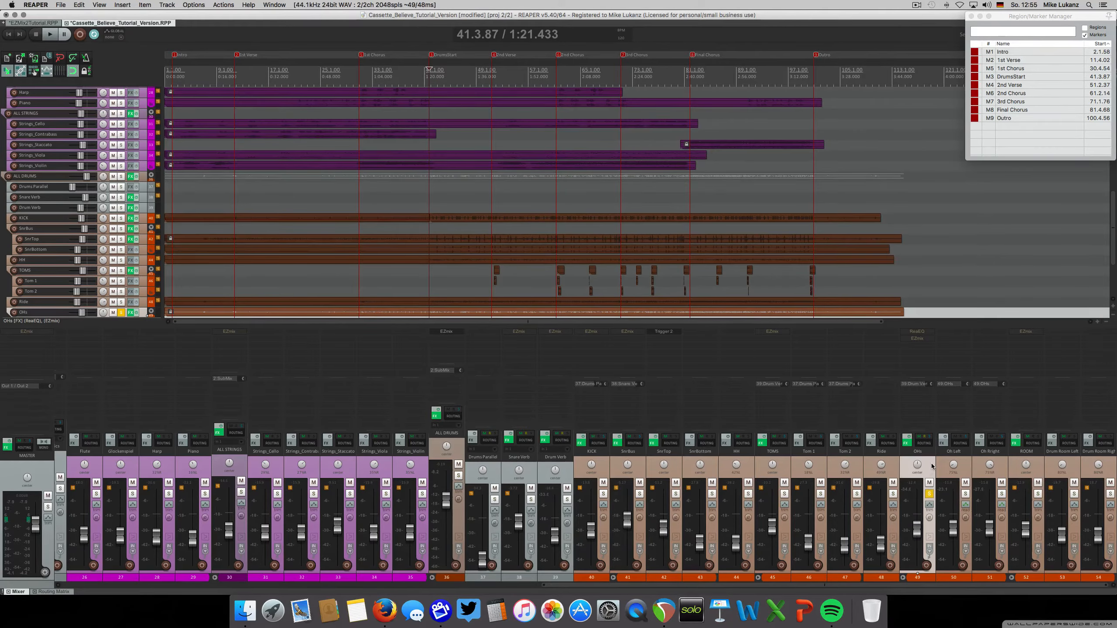
{"action": "key", "text": "space"}
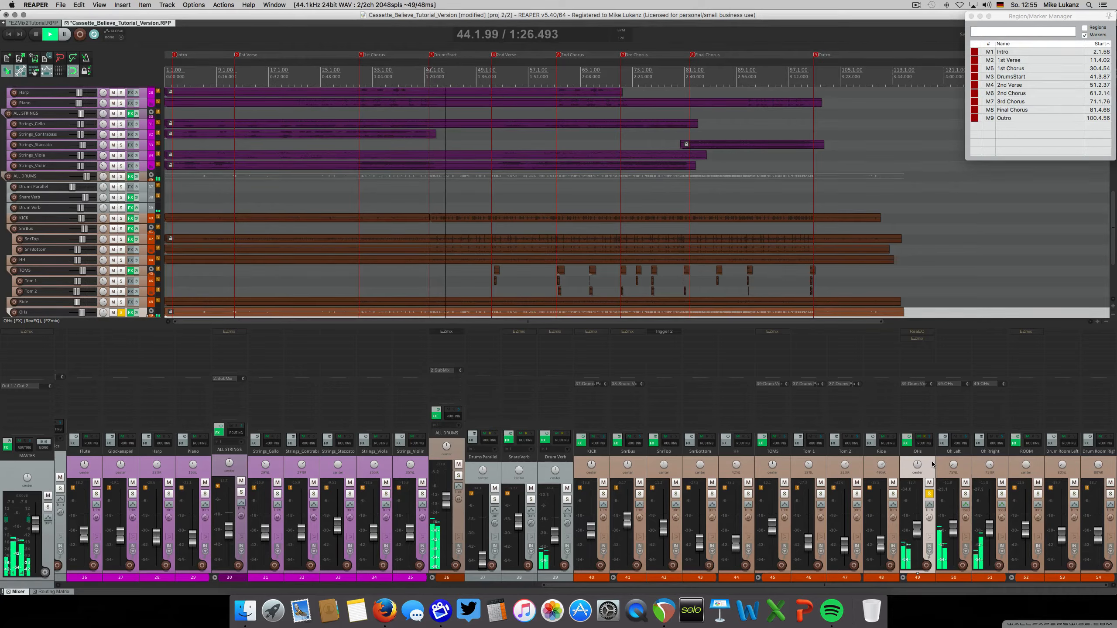
{"action": "key", "text": "space"}
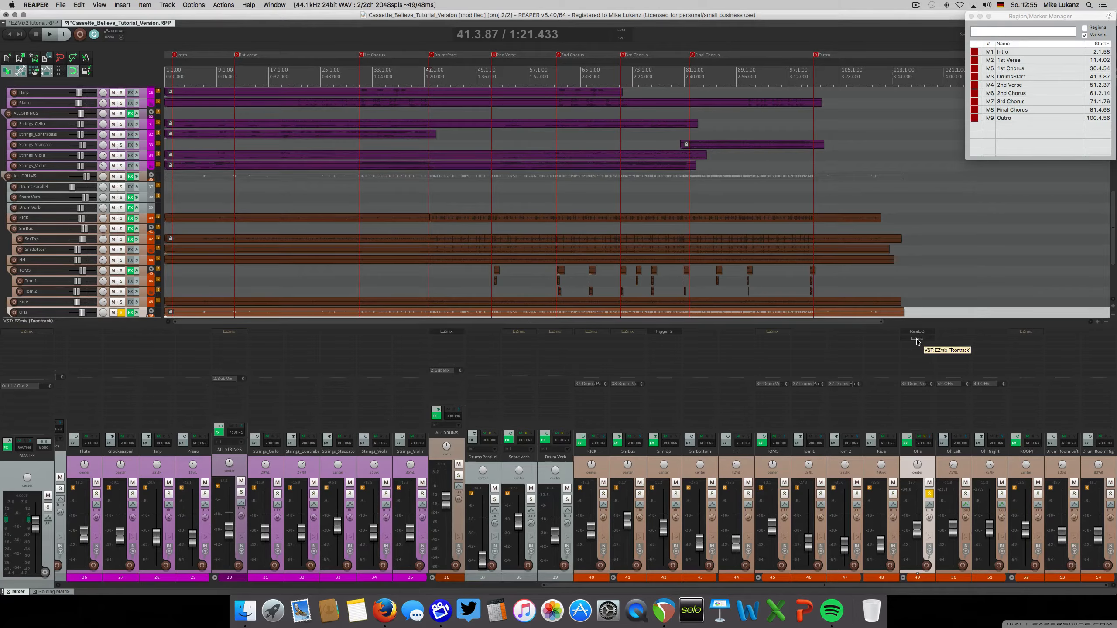
Open the EZmix OH Tape preset on the OHs folder, bypass the track's effects, and audition it soloed
{"action": "left_click", "coordinate": [917, 339]}
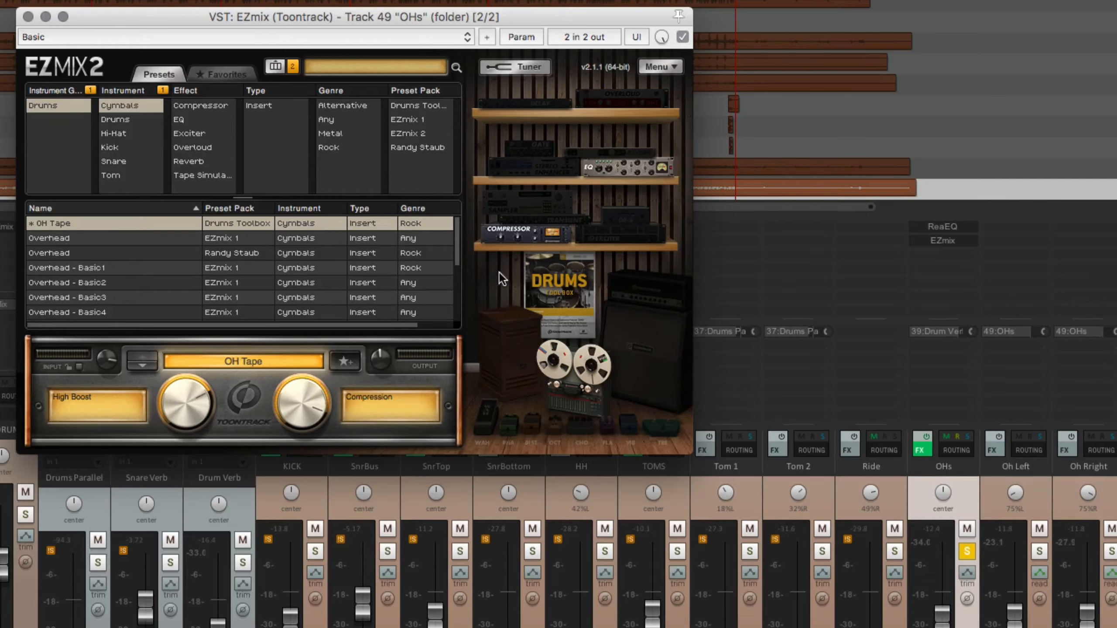
{"action": "left_click", "coordinate": [965, 551]}
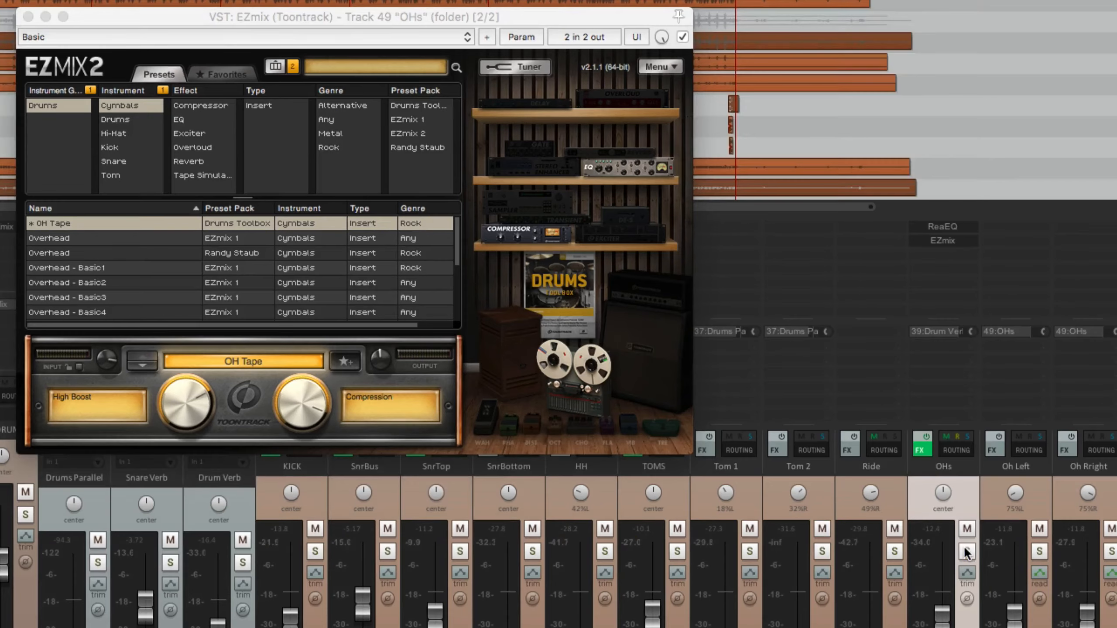
{"action": "left_click", "coordinate": [923, 435]}
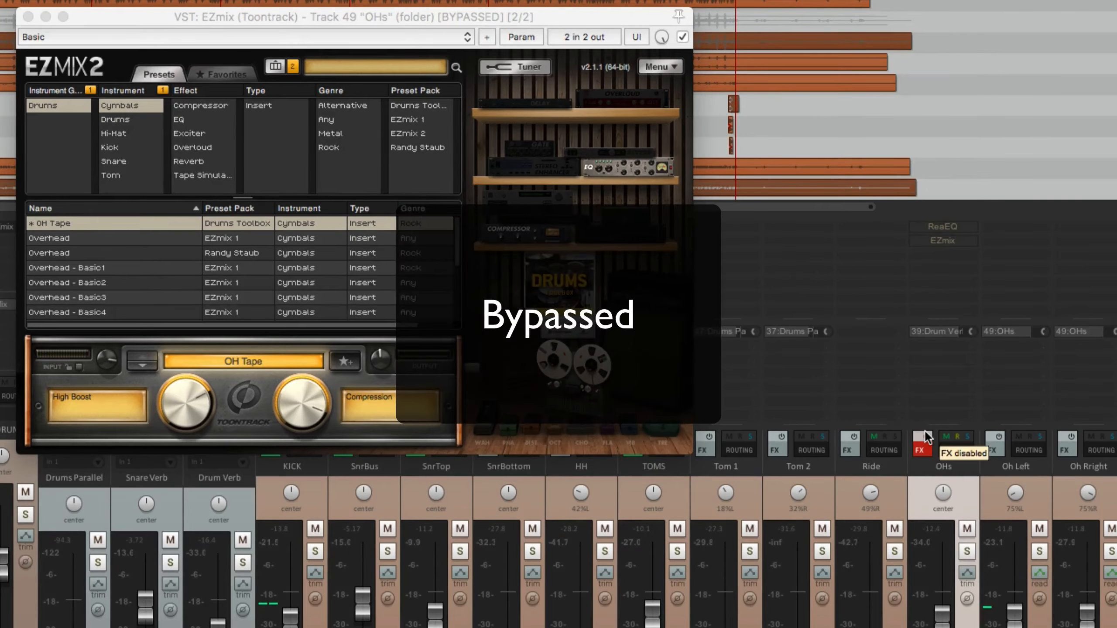
{"action": "left_click", "coordinate": [965, 552]}
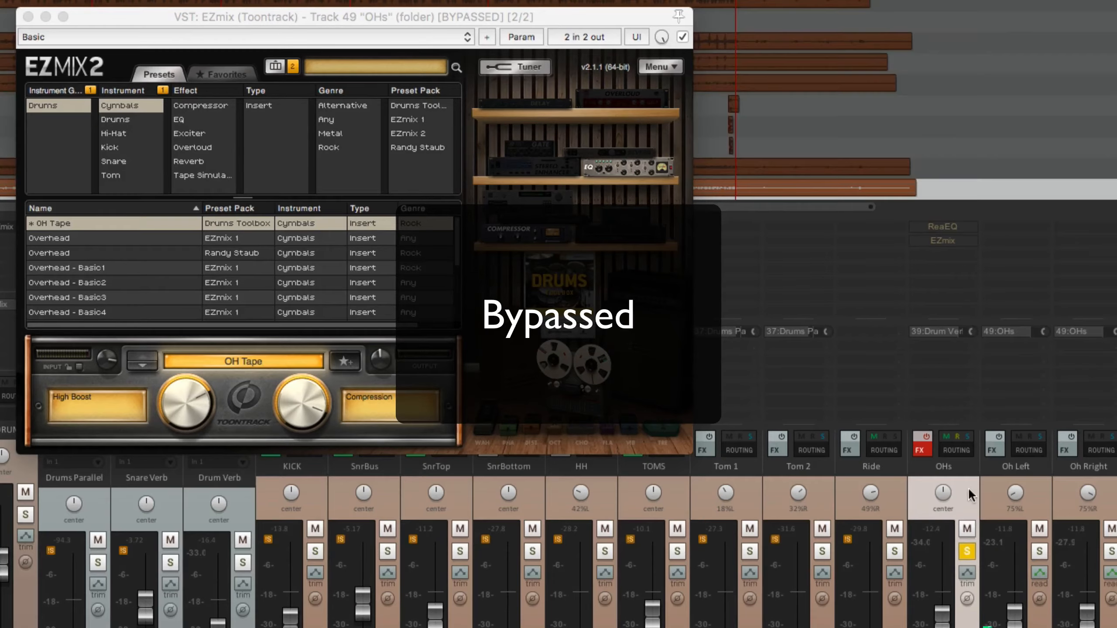
Re-enable the OHs folder's effects, clear its solo, and close the plug-in window
{"action": "left_click", "coordinate": [922, 435]}
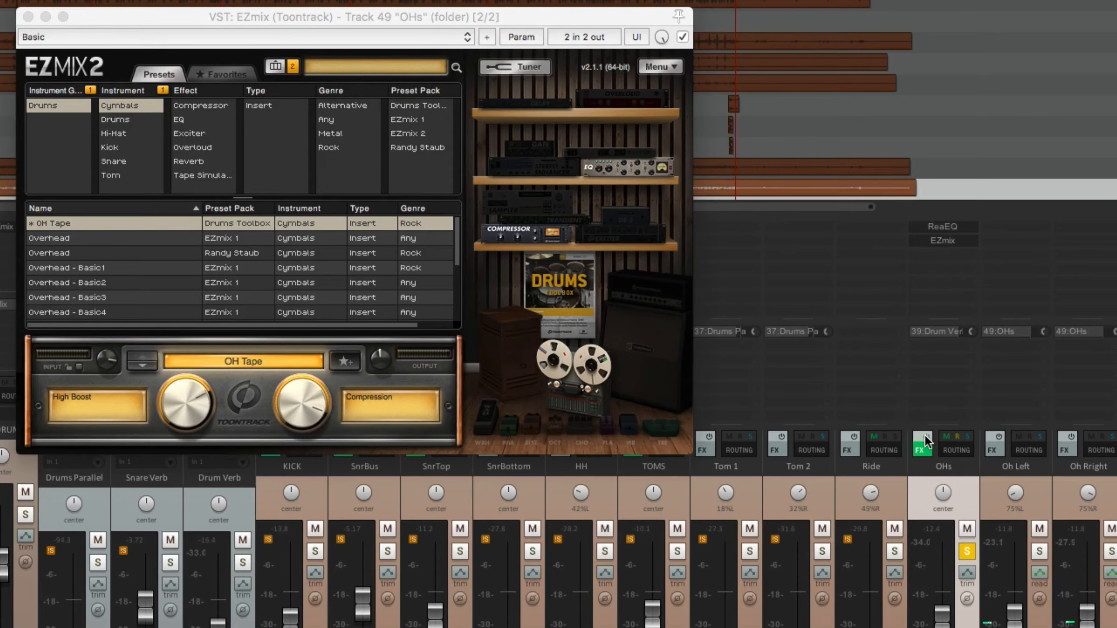
{"action": "left_click", "coordinate": [966, 551]}
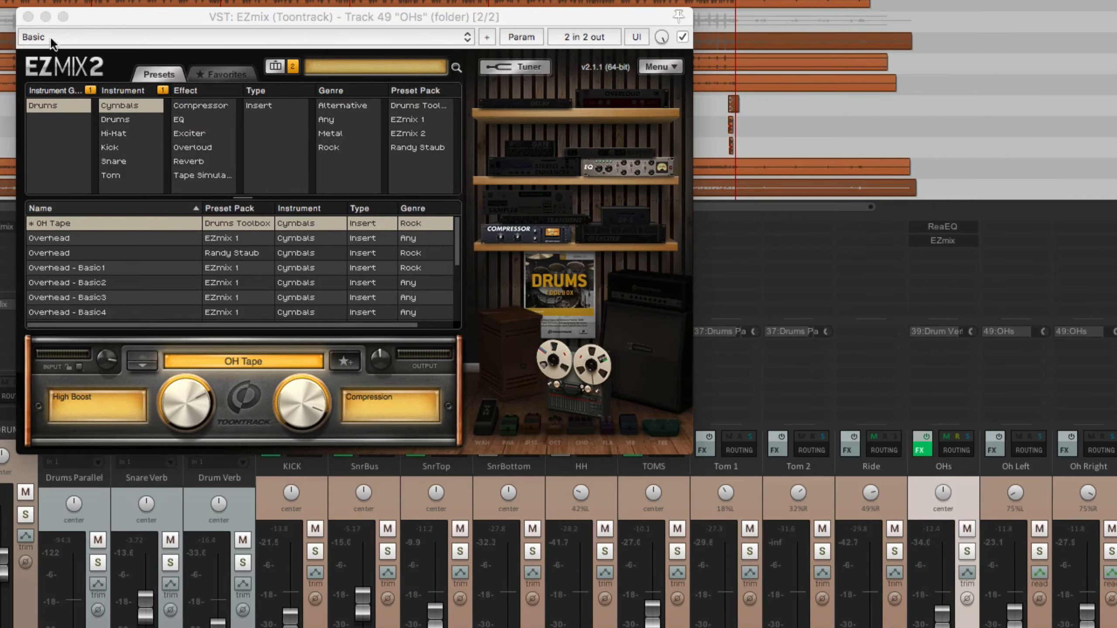
{"action": "left_click", "coordinate": [28, 17]}
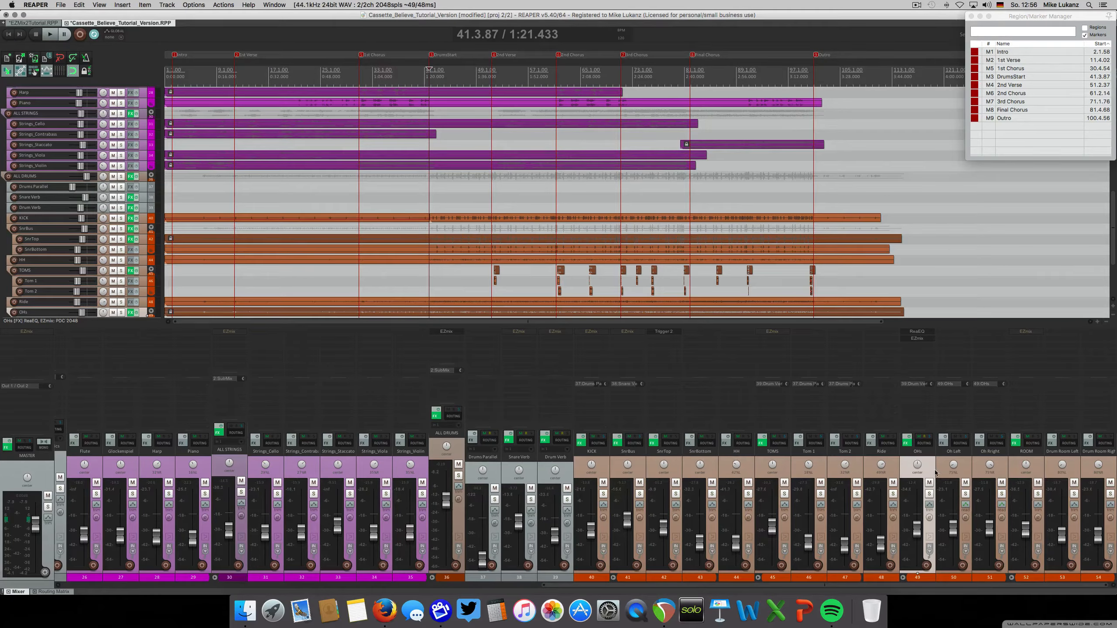
Enable the bypassed EZmix Drum Room preset on the ROOM folder during playback and close its window
{"action": "left_click", "coordinate": [1024, 332]}
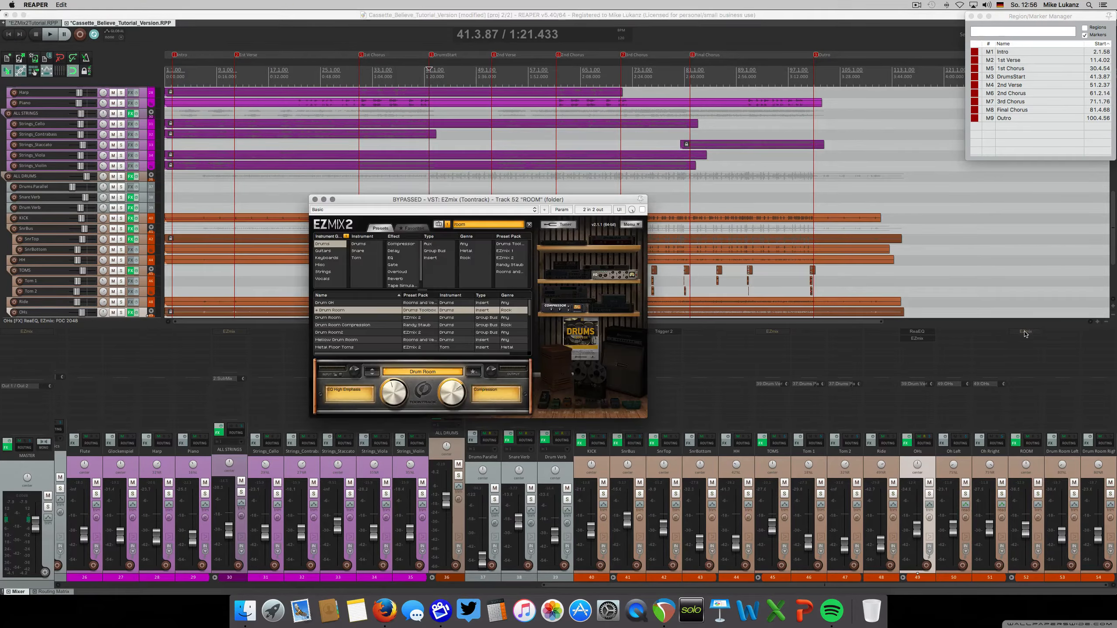
{"action": "key", "text": "space"}
{"action": "left_click", "coordinate": [642, 211]}
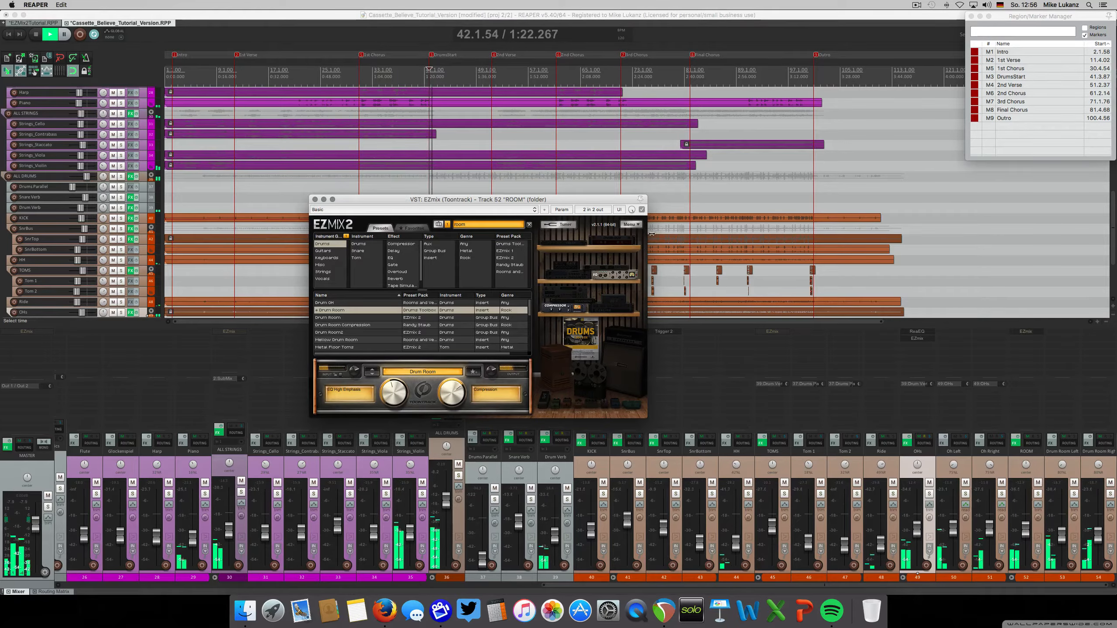
{"action": "left_click", "coordinate": [315, 200]}
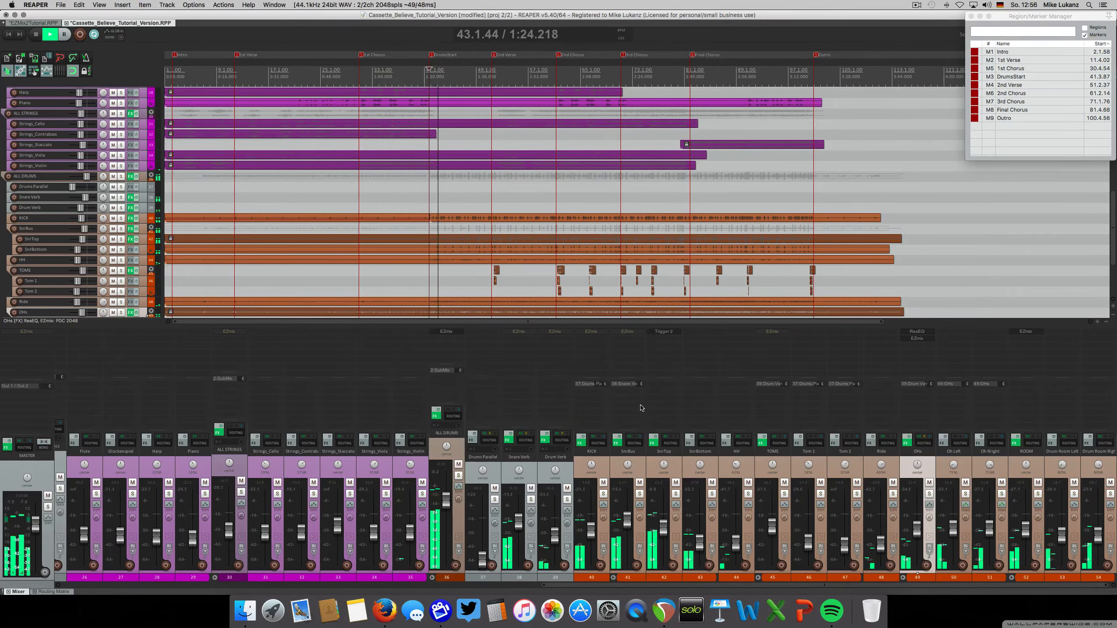
Mute the Snare Verb and Drum Verb tracks during playback
{"action": "left_click", "coordinate": [531, 493]}
{"action": "left_click", "coordinate": [567, 488]}
{"action": "left_click", "coordinate": [530, 489]}
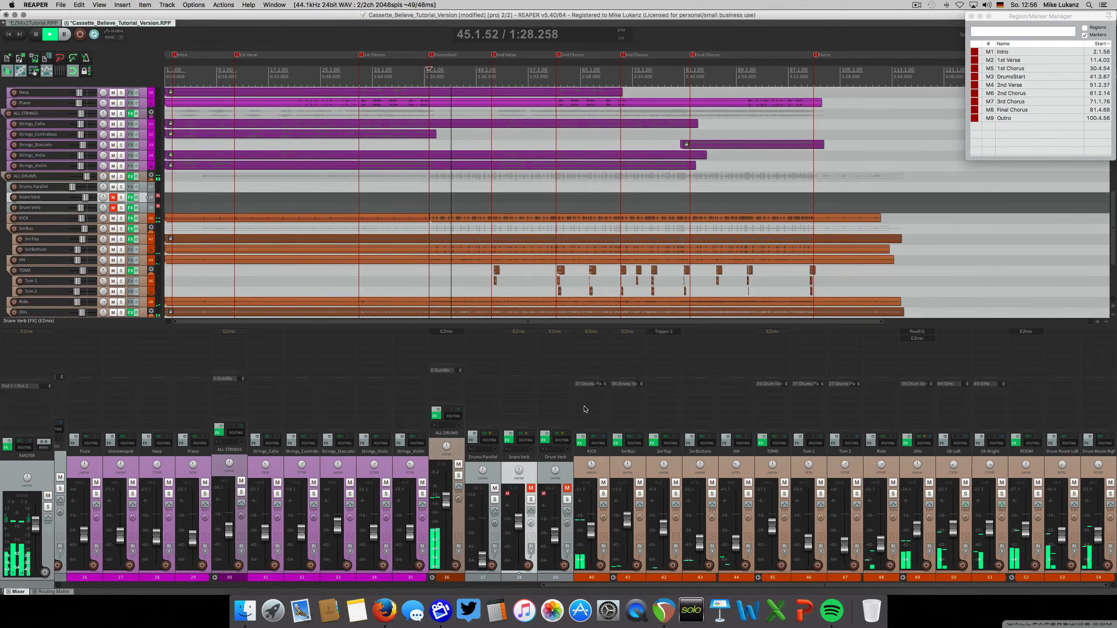
Solo the KICK track, enable its bypassed EZmix effect during playback, and stop
{"action": "left_click", "coordinate": [603, 493]}
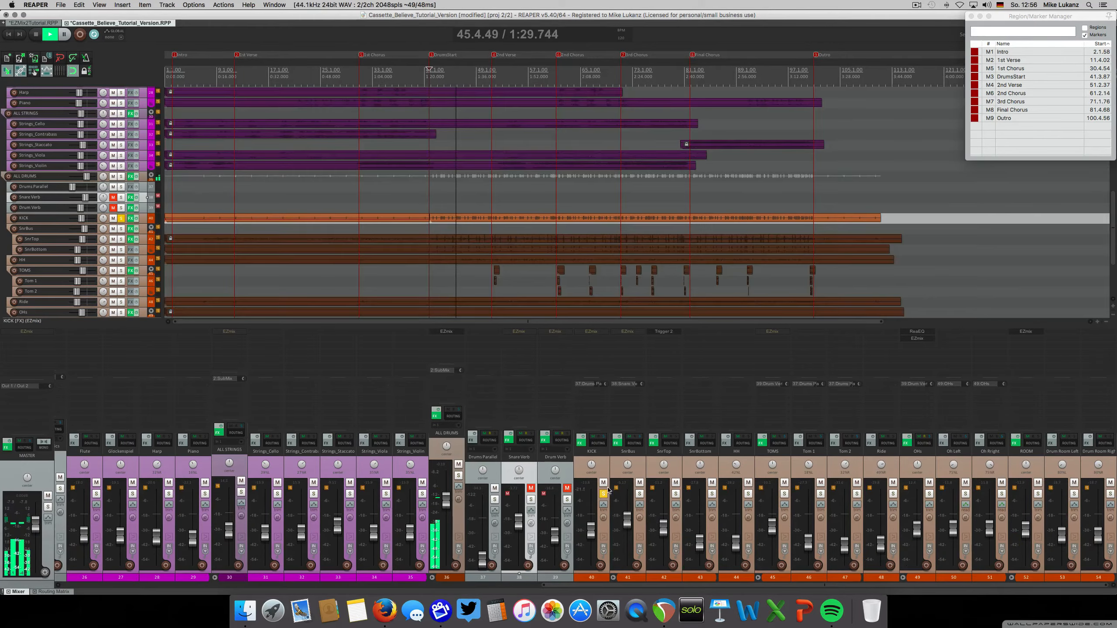
{"action": "left_click", "coordinate": [592, 335], "text": "shift"}
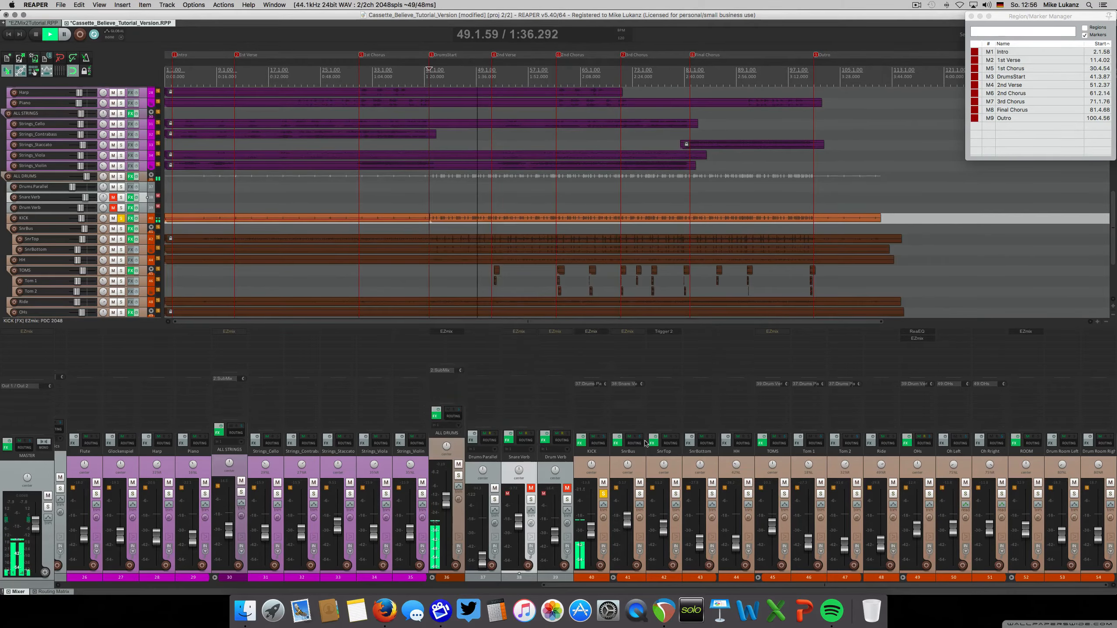
{"action": "key", "text": "space"}
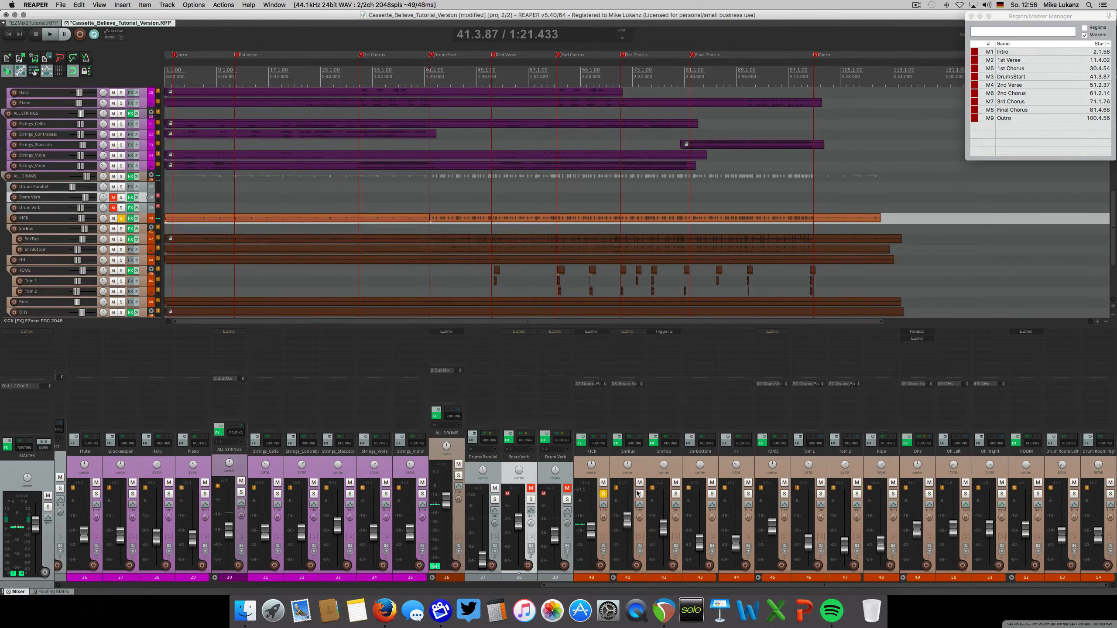
Solo the SnrBus folder instead of KICK, play it with its EZmix effect enabled, and stop and clear the solo
{"action": "left_click", "coordinate": [639, 493]}
{"action": "left_click", "coordinate": [603, 494]}
{"action": "key", "text": "space"}
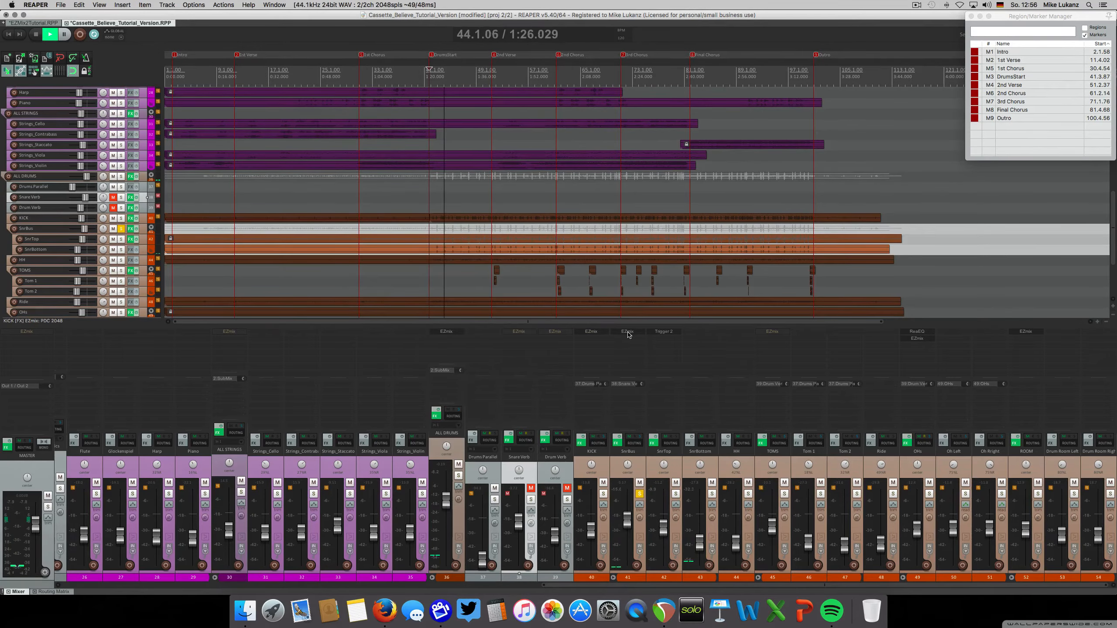
{"action": "key", "text": "space"}
{"action": "left_click", "coordinate": [640, 494]}
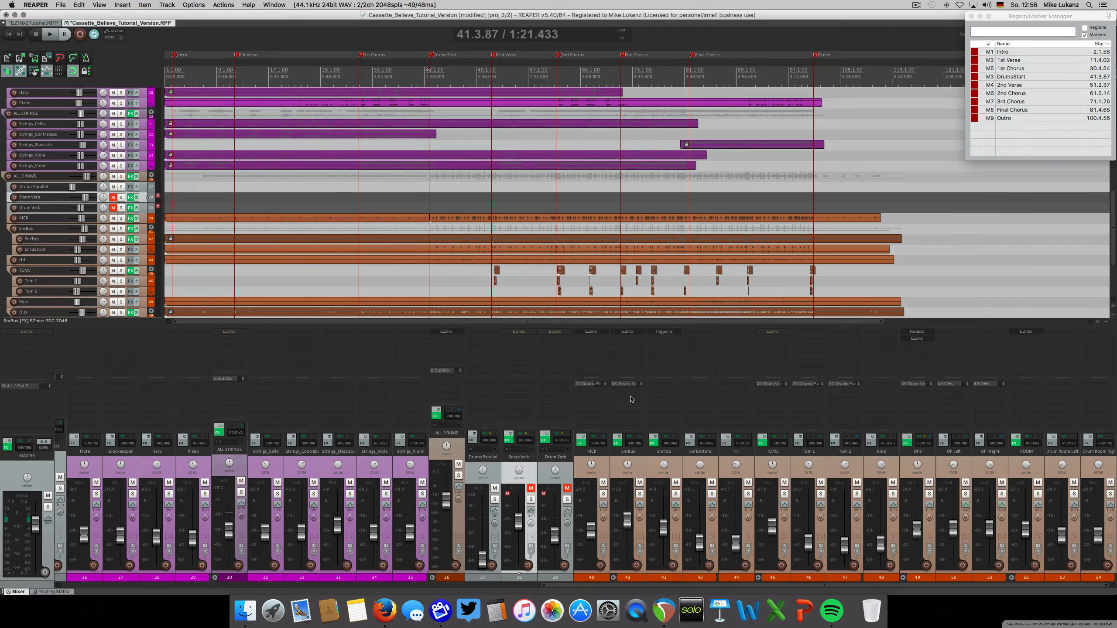
Open the bypassed EZmix Room and Plate preset on the Snare Verb track for review
{"action": "left_click", "coordinate": [633, 460]}
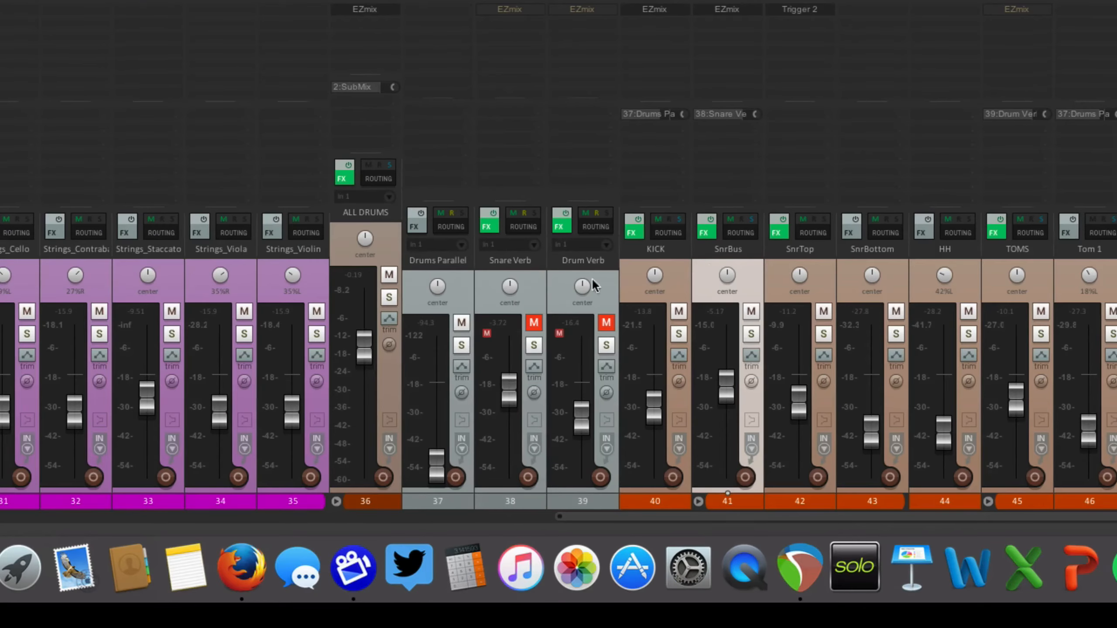
{"action": "left_click", "coordinate": [542, 288]}
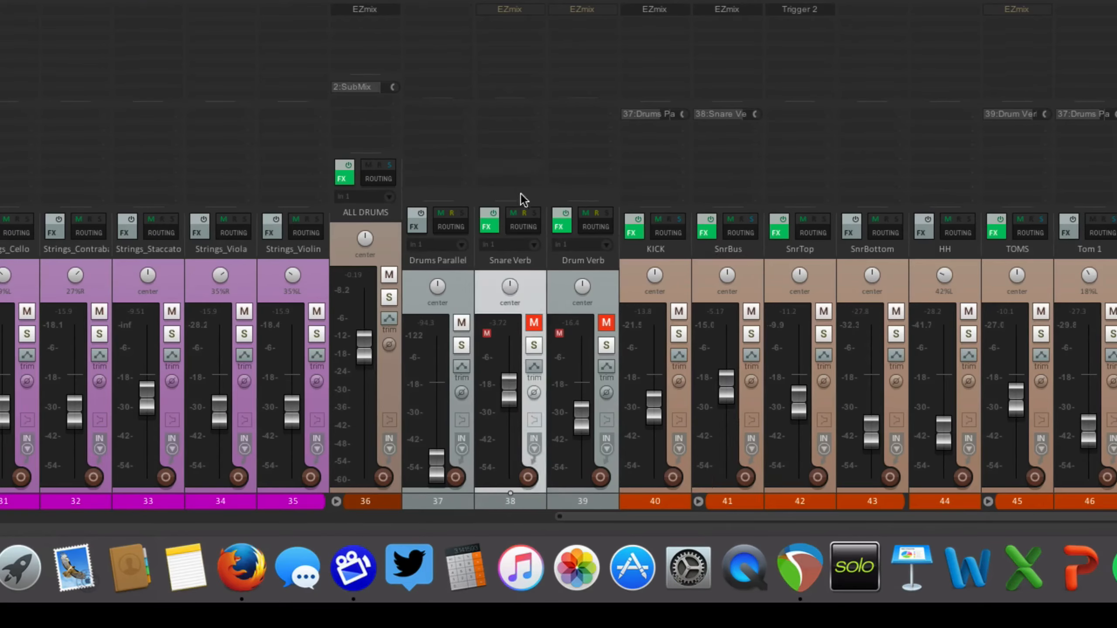
{"action": "left_click", "coordinate": [530, 319]}
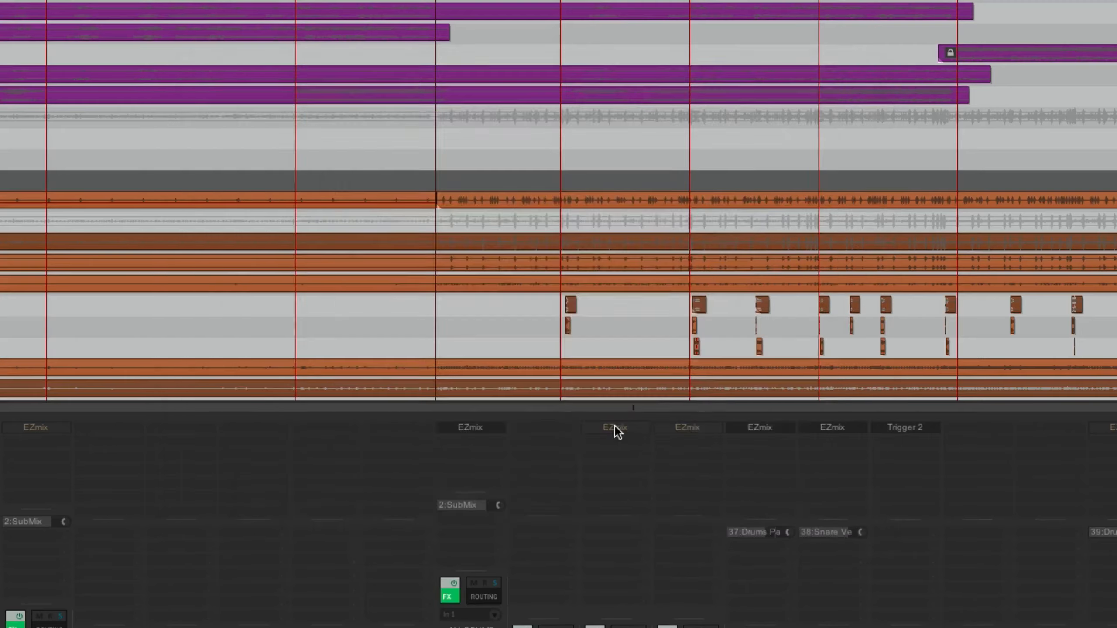
{"action": "left_click", "coordinate": [614, 425]}
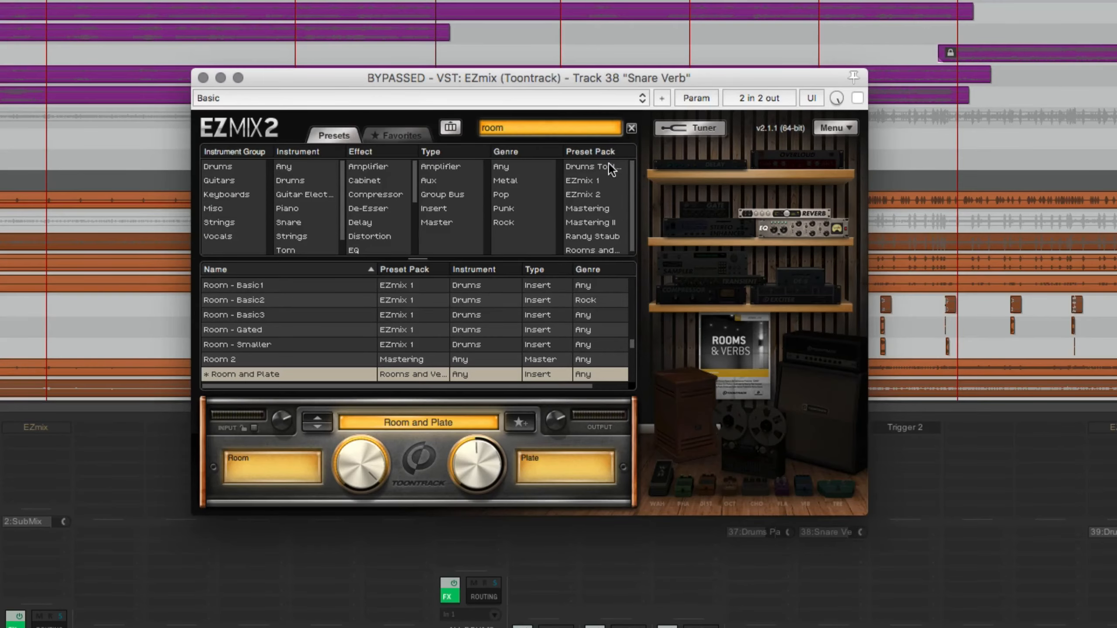
{"action": "left_click_drag", "start_coordinate": [594, 82], "coordinate": [598, 82]}
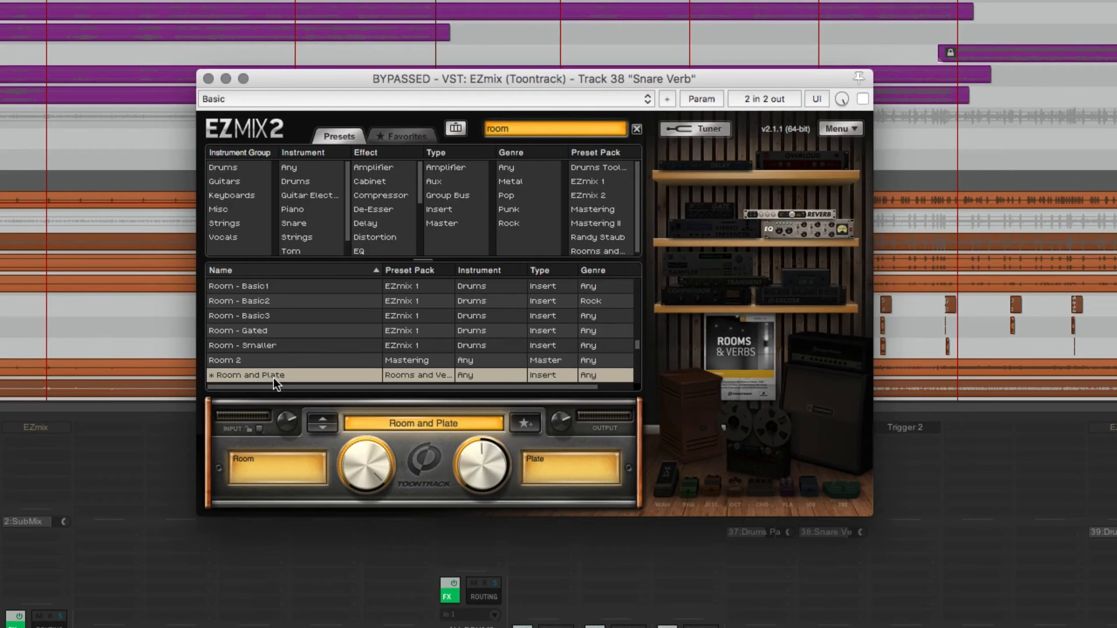
Unmute and solo Snare Verb, enable its EZmix Room and Plate preset, close the window, and clear the solo
{"action": "left_click", "coordinate": [711, 627]}
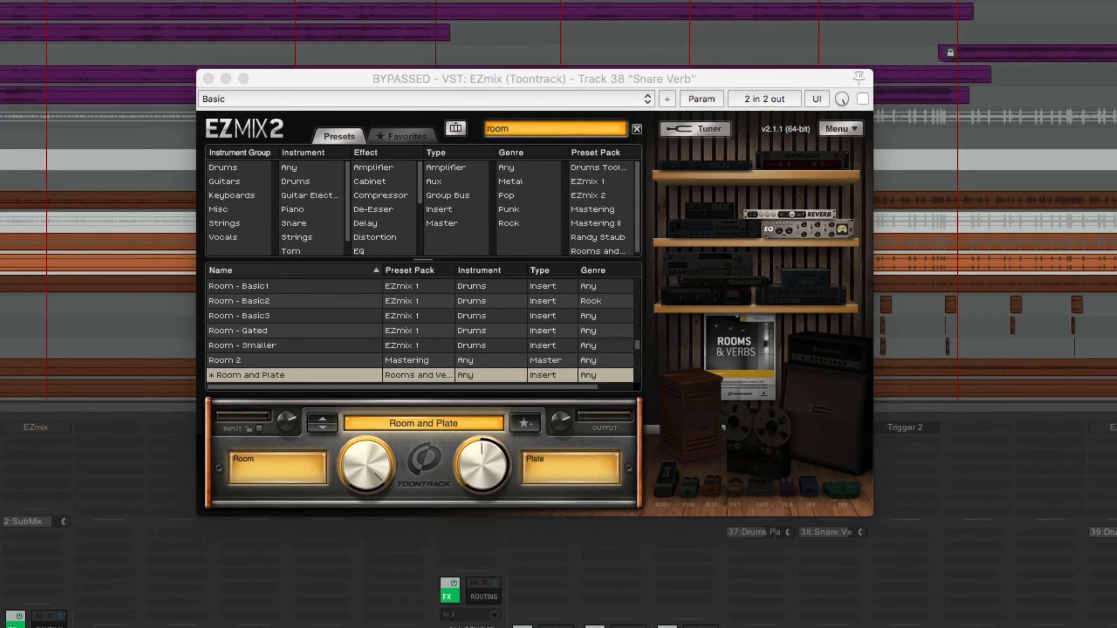
{"action": "left_click", "coordinate": [862, 99]}
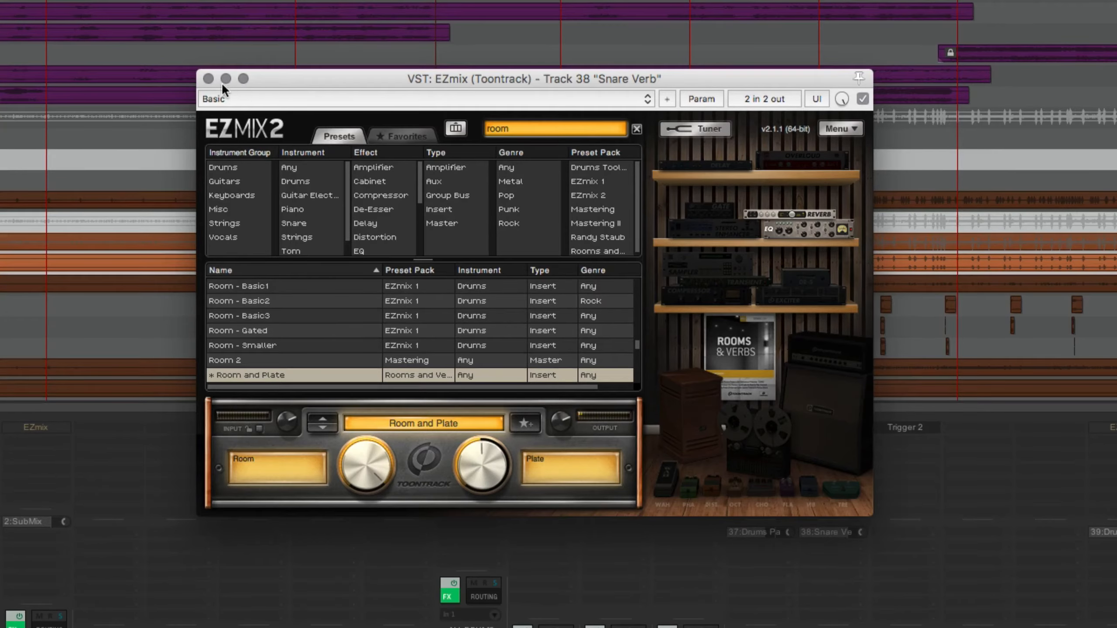
{"action": "left_click", "coordinate": [209, 78]}
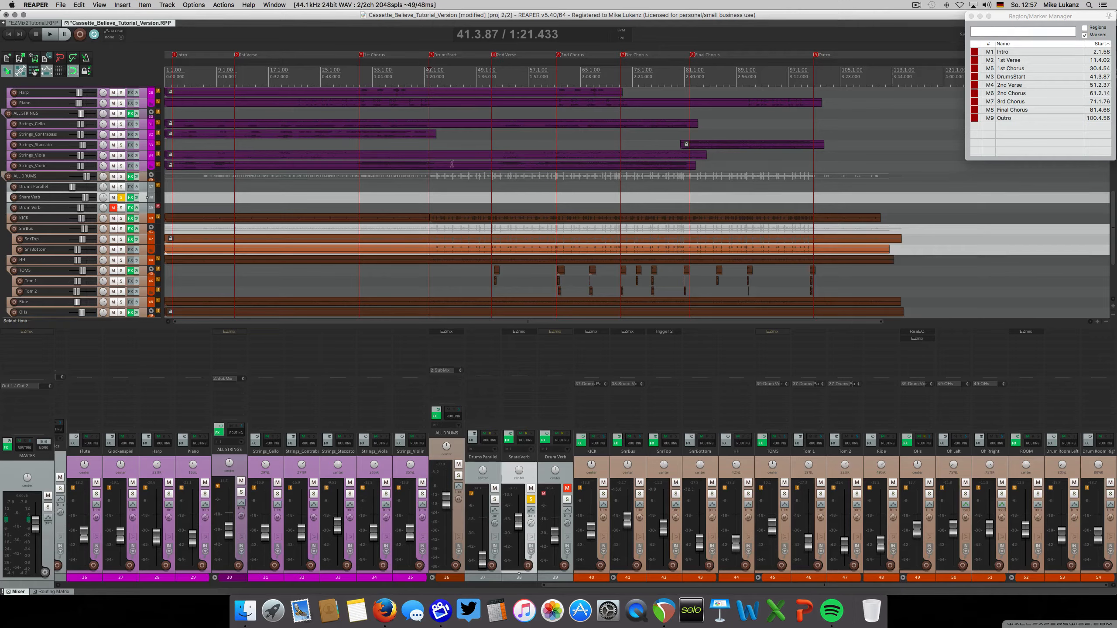
{"action": "left_click", "coordinate": [531, 500]}
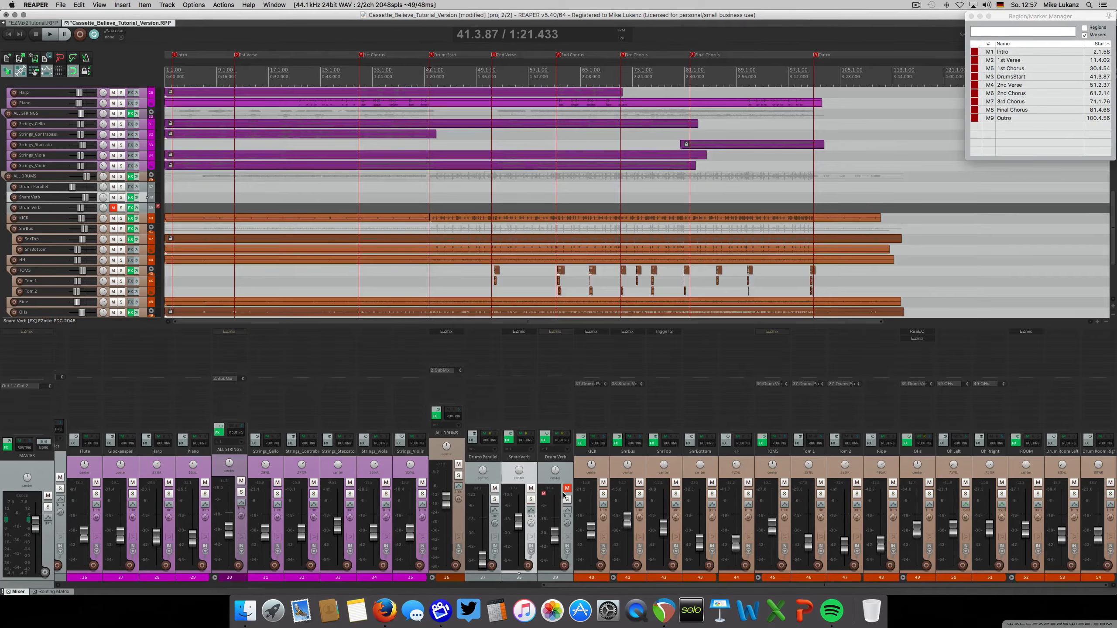
Unmute Drum Verb, audition it soloed, enable its bypassed EZmix Room Reverb preset during playback, and close the window
{"action": "left_click", "coordinate": [567, 488]}
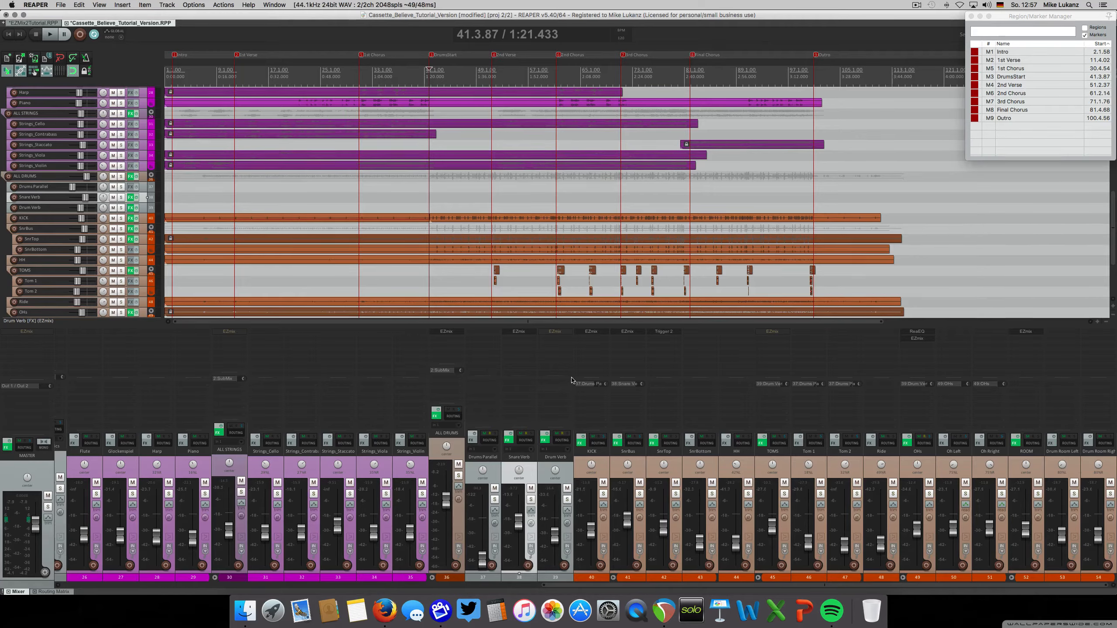
{"action": "left_click", "coordinate": [555, 331]}
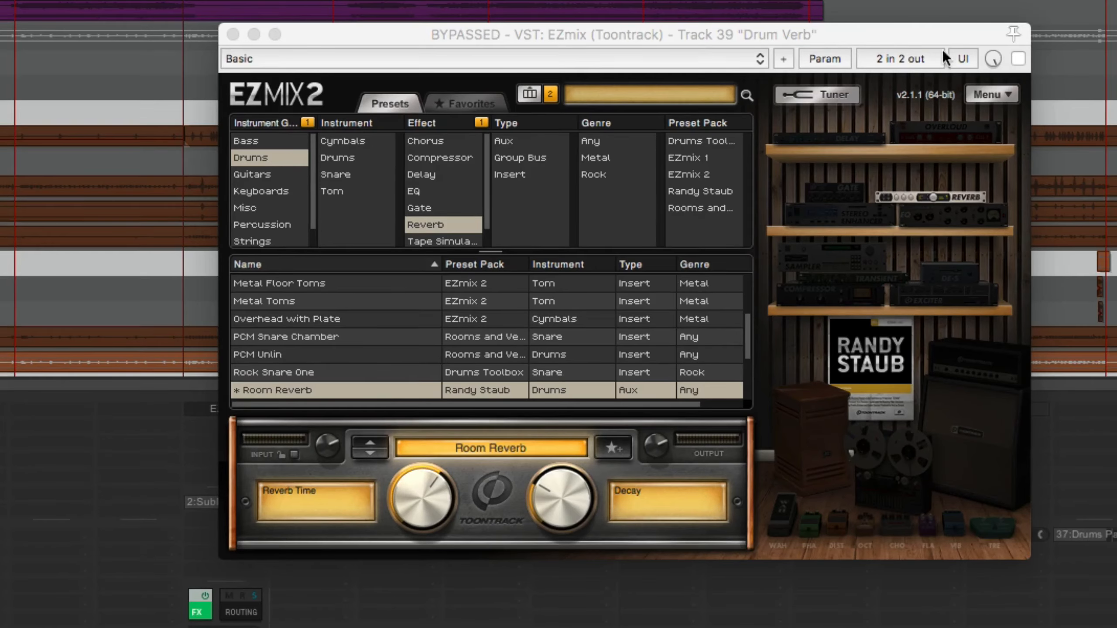
{"action": "left_click_drag", "start_coordinate": [893, 39], "coordinate": [791, 78]}
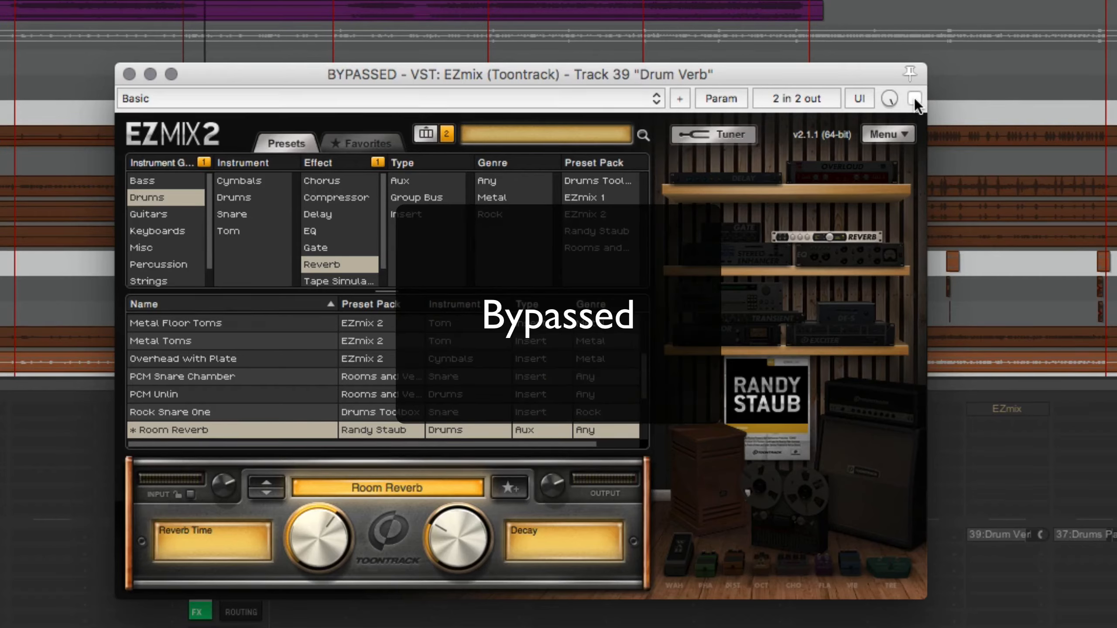
{"action": "left_click", "coordinate": [913, 99]}
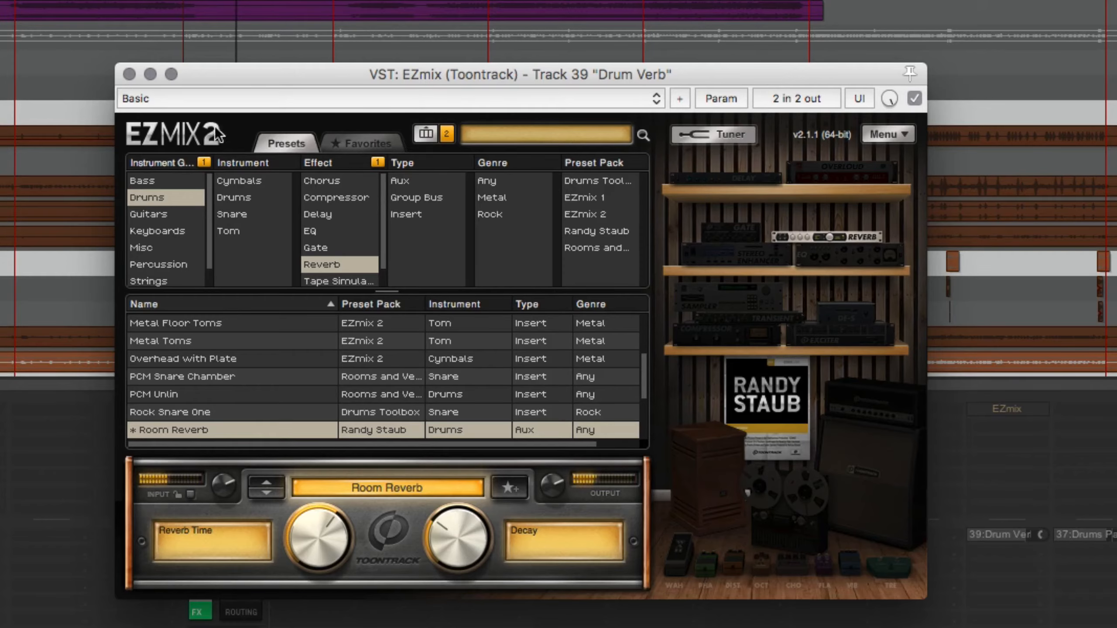
{"action": "left_click", "coordinate": [132, 76]}
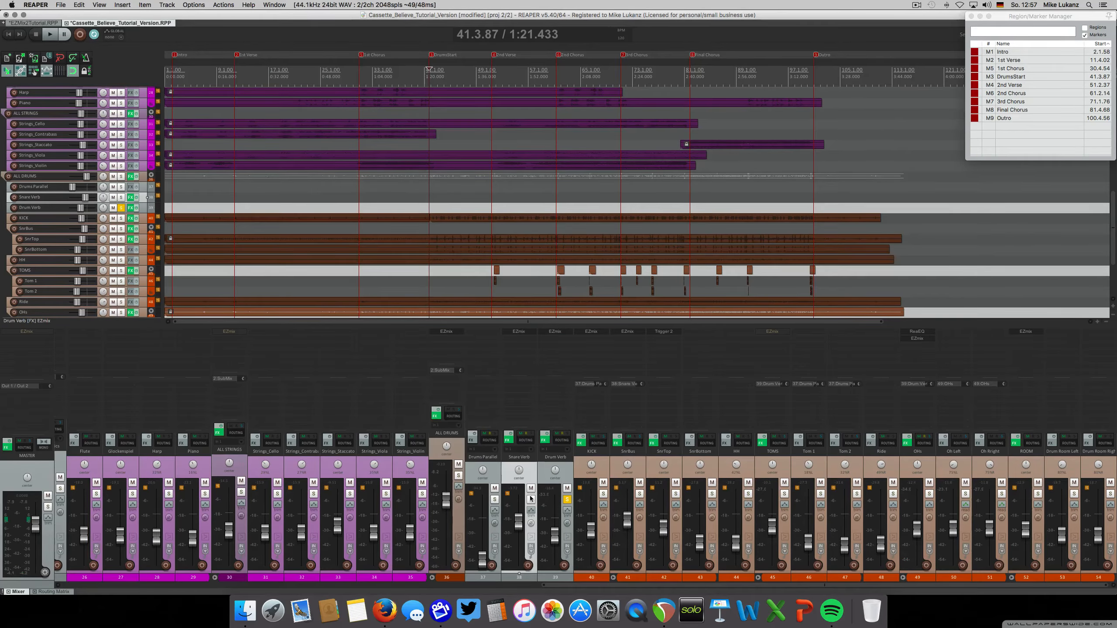
Solo the ALL DRUMS folder, clear the solos on Drum Verb and Snare Verb, and mute Snare Verb
{"action": "left_click", "coordinate": [531, 499]}
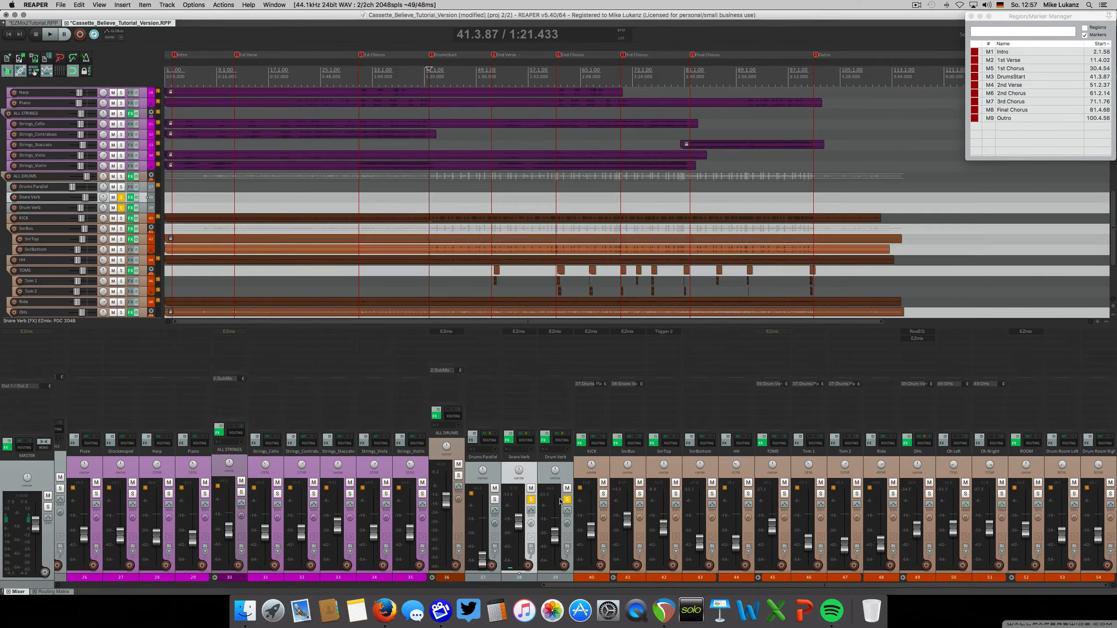
{"action": "left_click", "coordinate": [458, 475]}
{"action": "left_click", "coordinate": [567, 499]}
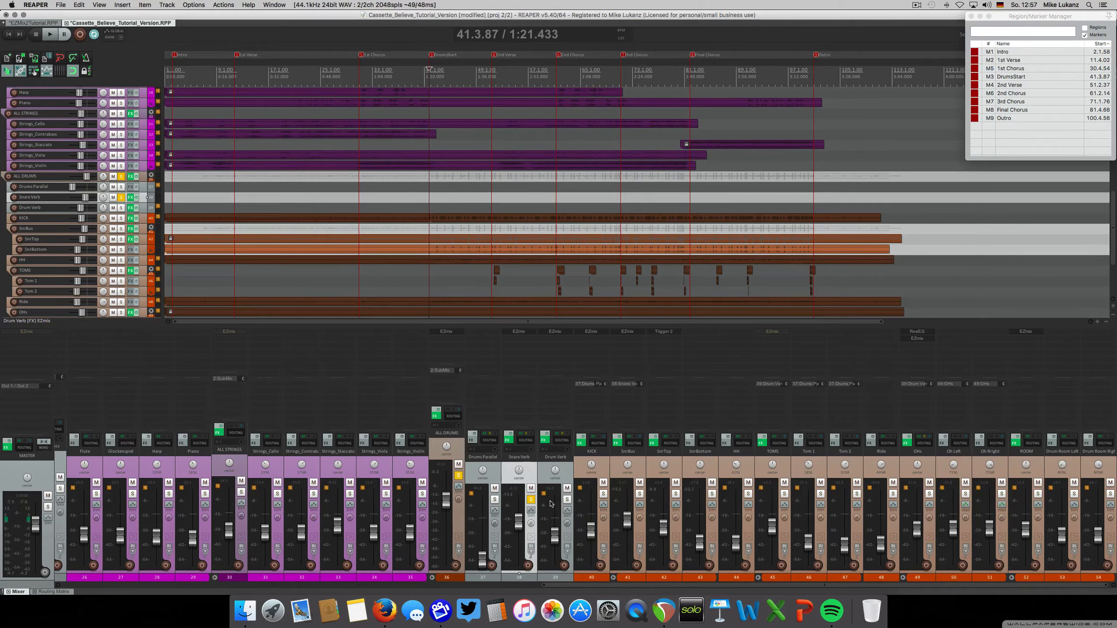
{"action": "left_click", "coordinate": [530, 499]}
{"action": "left_click", "coordinate": [531, 488]}
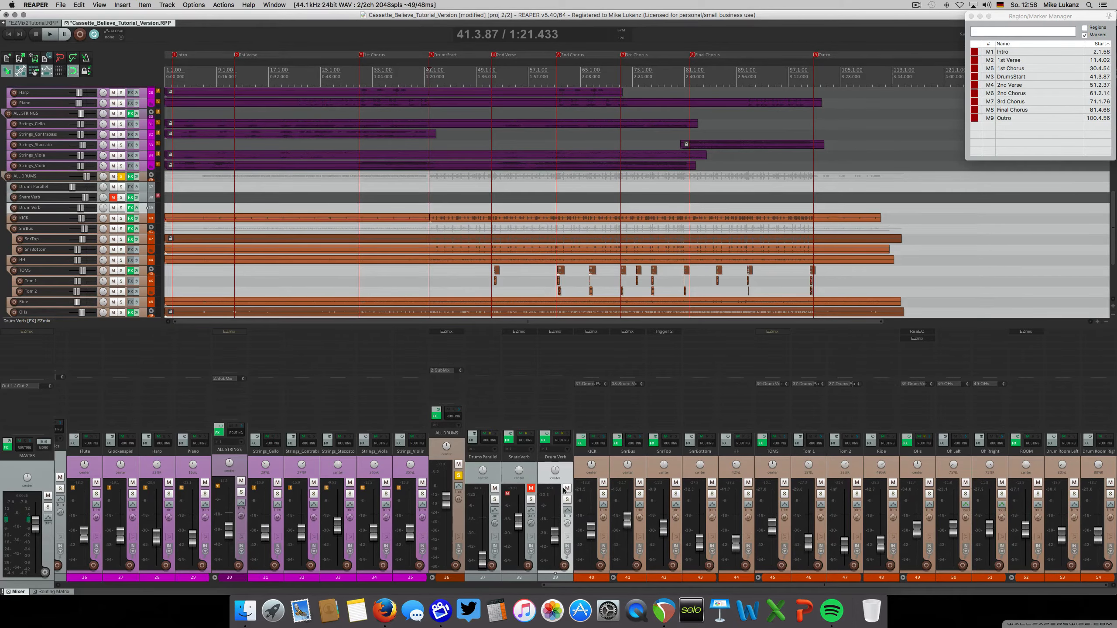
Mute Drum Verb, start playing the soloed drums, and bring Snare Verb and Drum Verb back in by unmuting them
{"action": "left_click", "coordinate": [567, 488]}
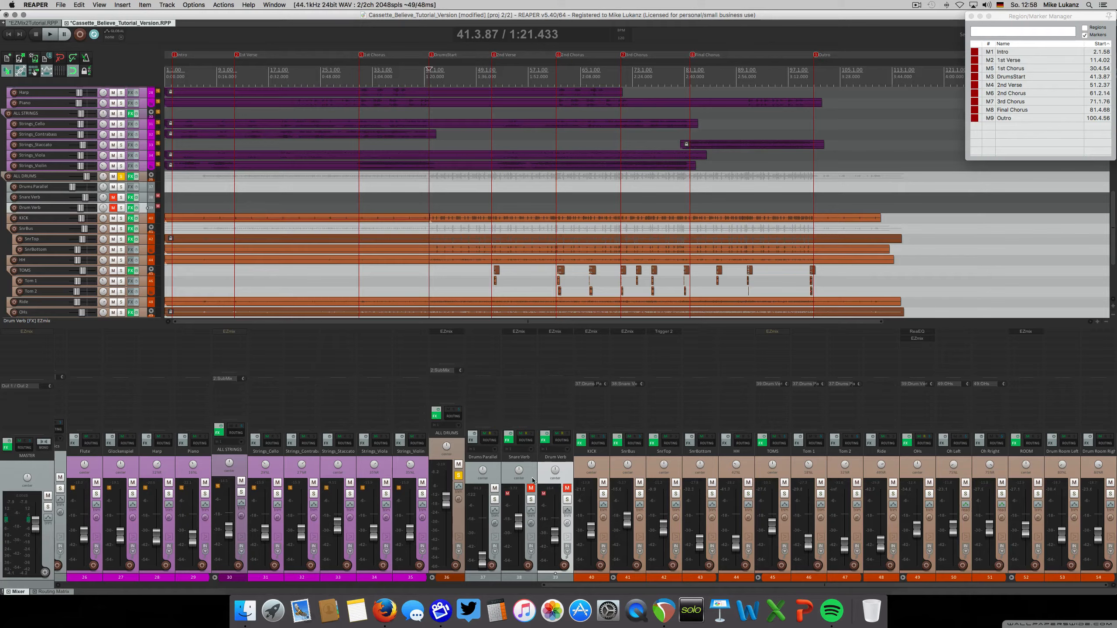
{"action": "key", "text": "space"}
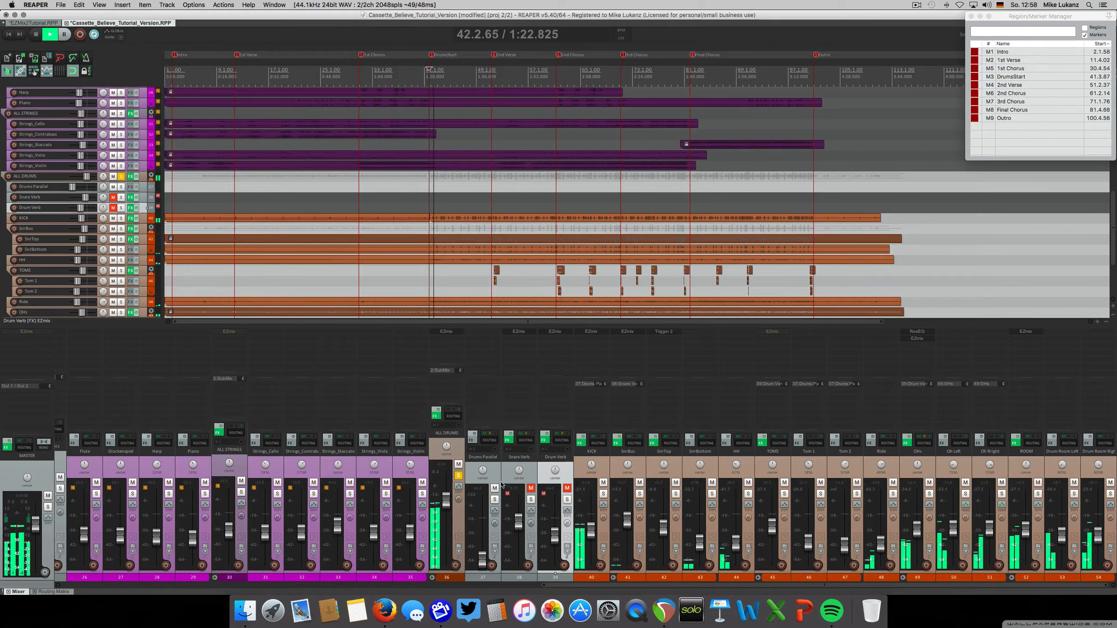
{"action": "left_click", "coordinate": [531, 488]}
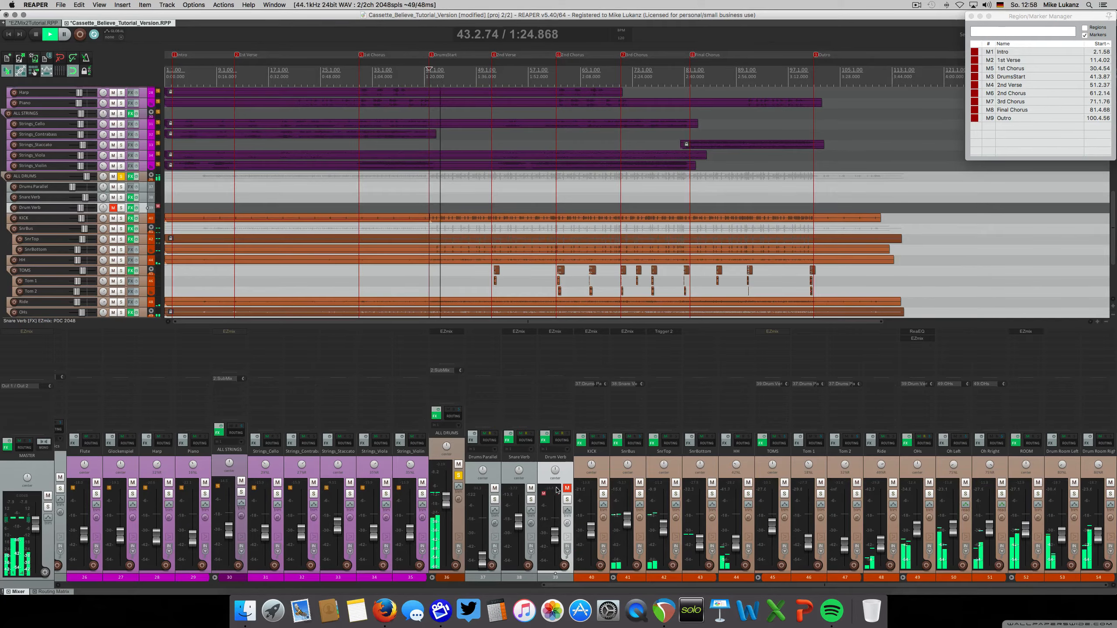
{"action": "left_click", "coordinate": [566, 488]}
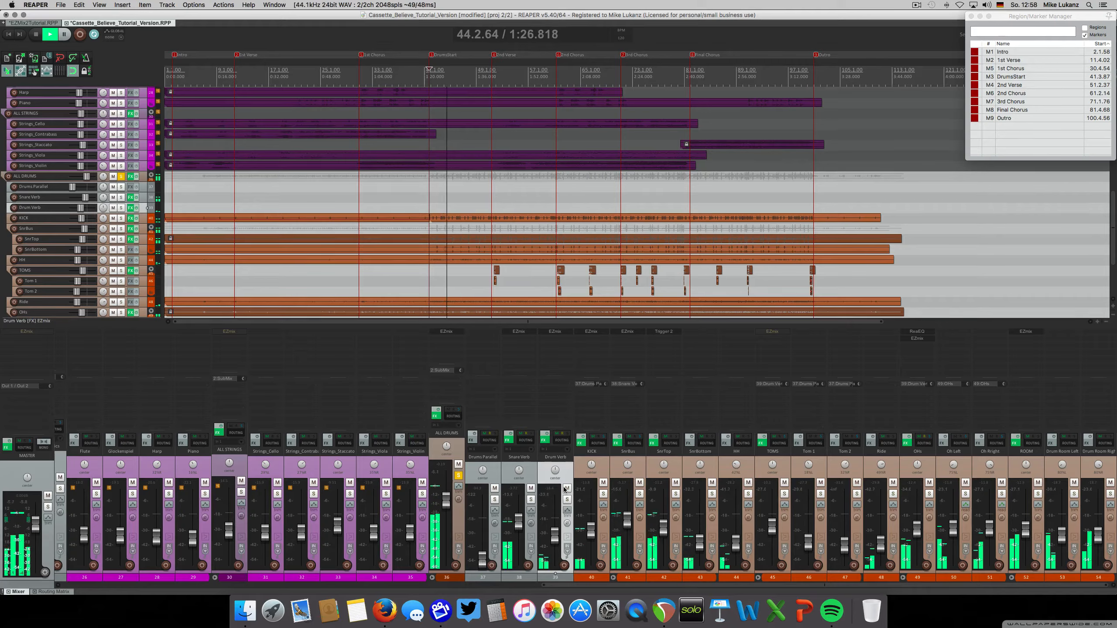
Lower the Snare Verb volume to -7.40 dB, stop playback, and clear the solo on ALL DRUMS
{"action": "left_click_drag", "start_coordinate": [518, 522], "coordinate": [517, 527]}
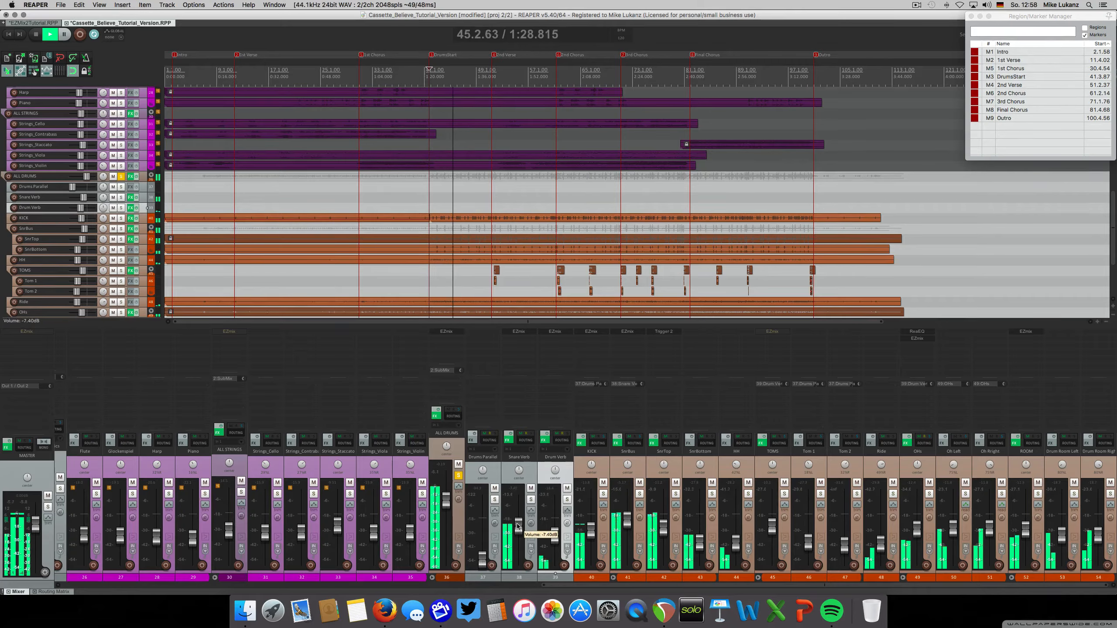
{"action": "key", "text": "space"}
{"action": "left_click", "coordinate": [458, 475]}
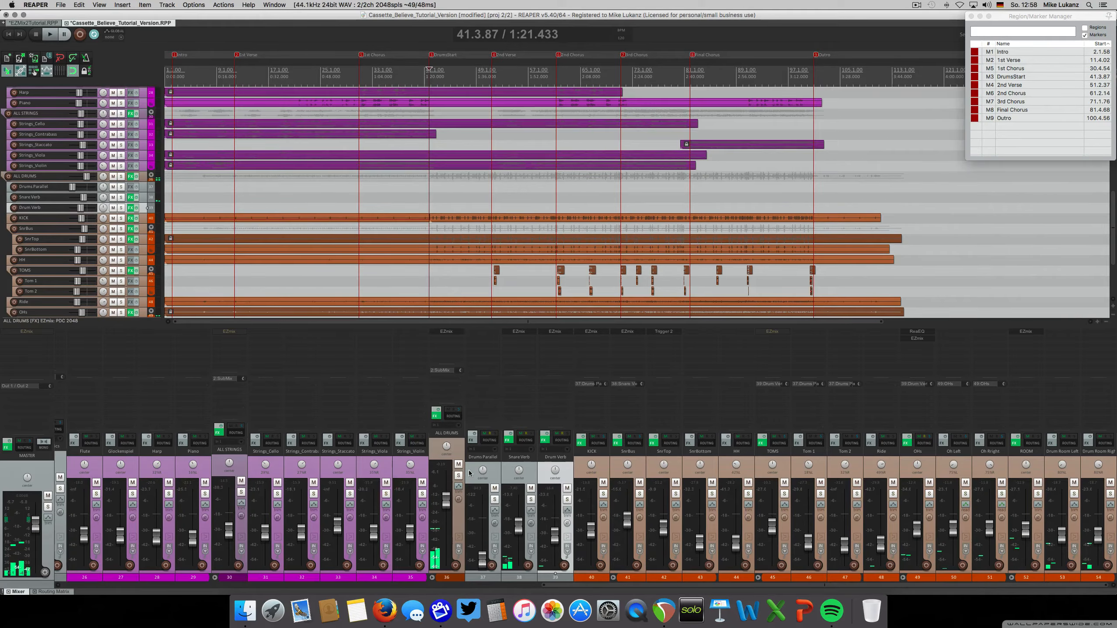
Play the full mix from just before the DrumStart marker, lower Snare Verb a little further, and stop playback
{"action": "left_click", "coordinate": [420, 126]}
{"action": "key", "text": "space"}
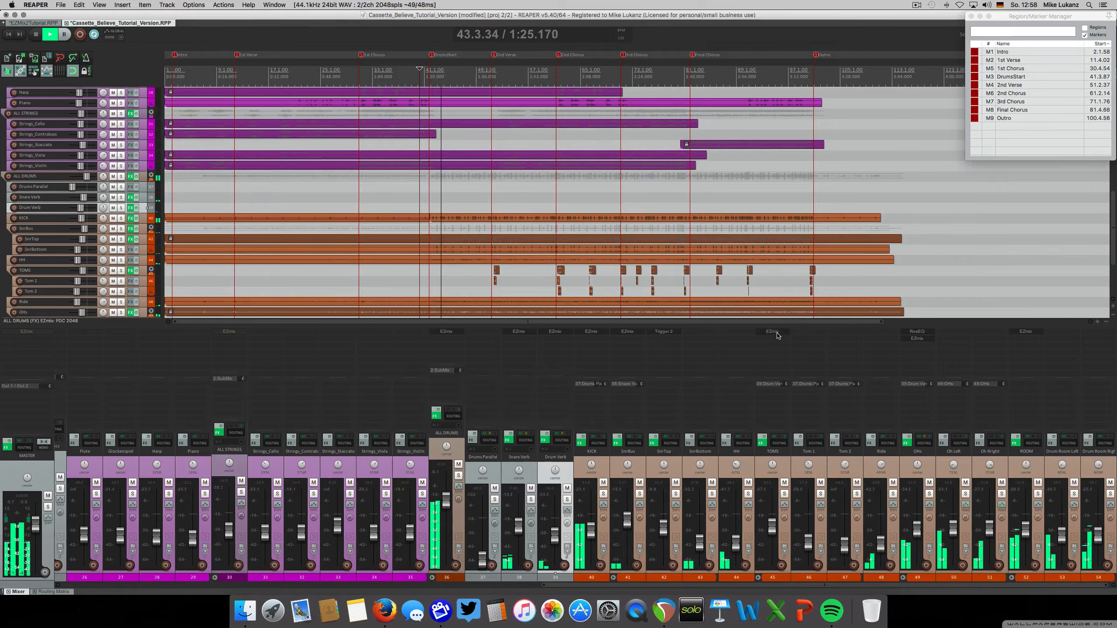
{"action": "left_click_drag", "start_coordinate": [517, 523], "coordinate": [517, 530]}
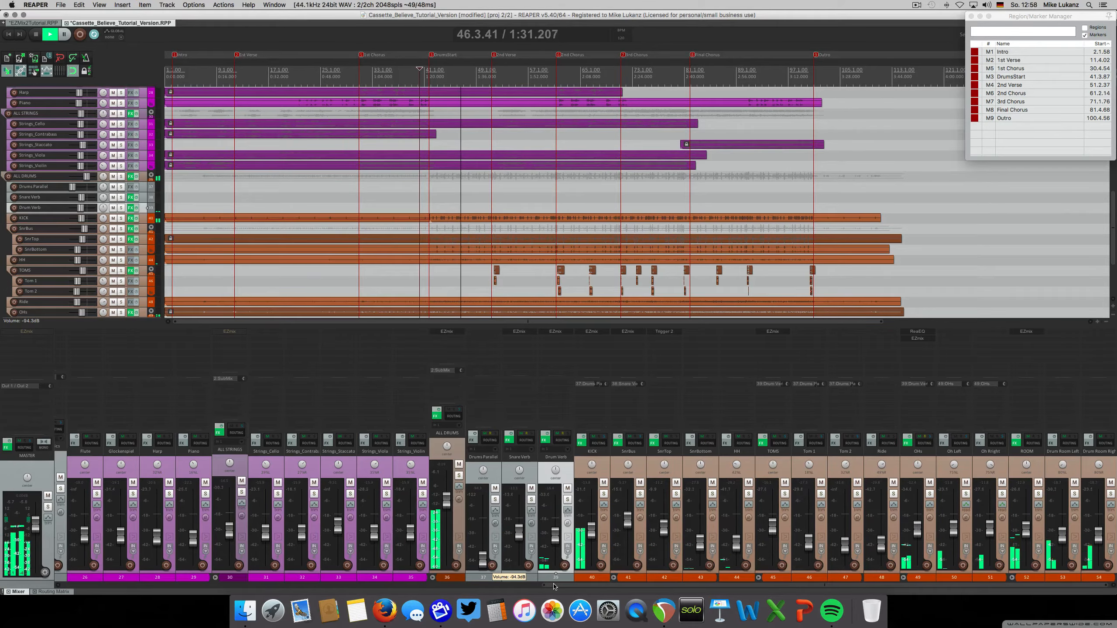
{"action": "left_click_drag", "start_coordinate": [554, 586], "coordinate": [503, 587]}
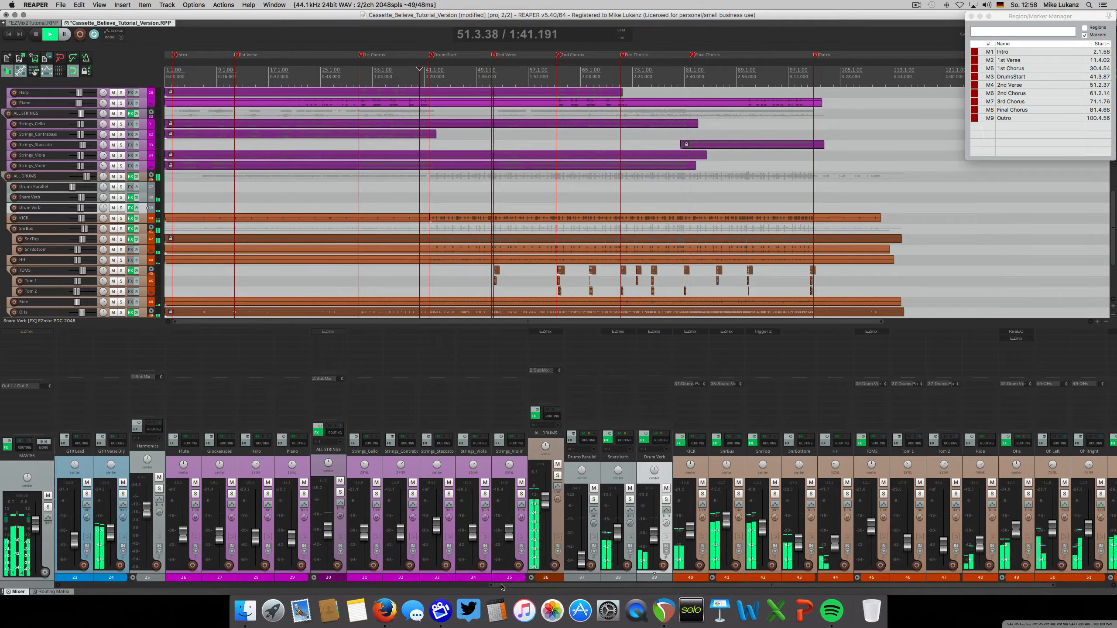
{"action": "left_click_drag", "start_coordinate": [502, 586], "coordinate": [424, 589]}
{"action": "key", "text": "space"}
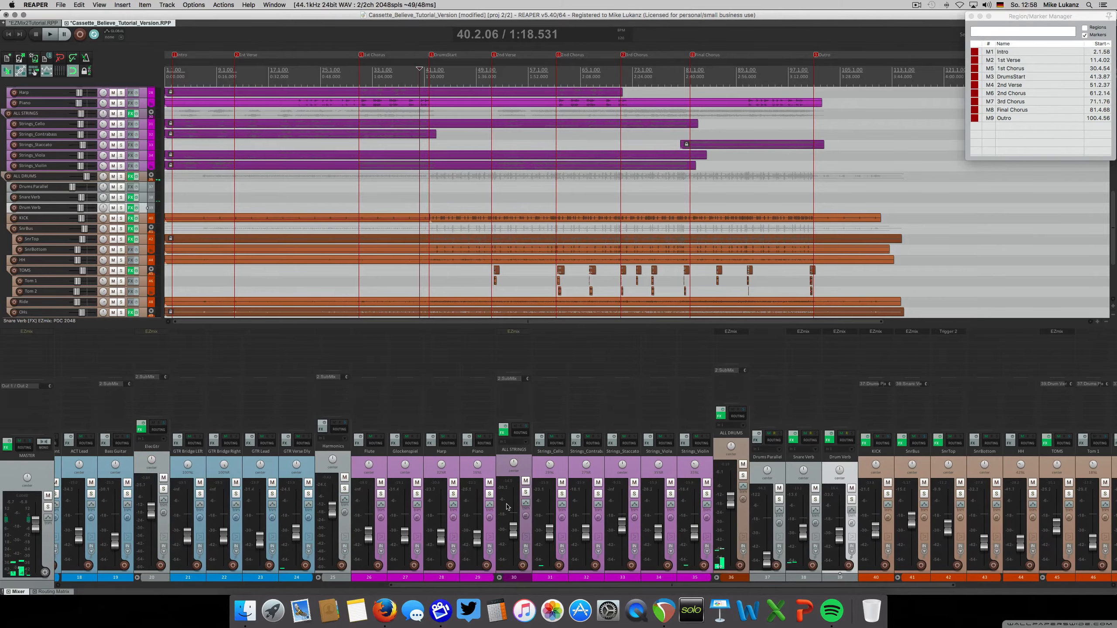
Solo ALL STRINGS, enable its bypassed EZmix Stereo Strings preset during playback, close the window, and clear the solo
{"action": "left_click", "coordinate": [526, 493]}
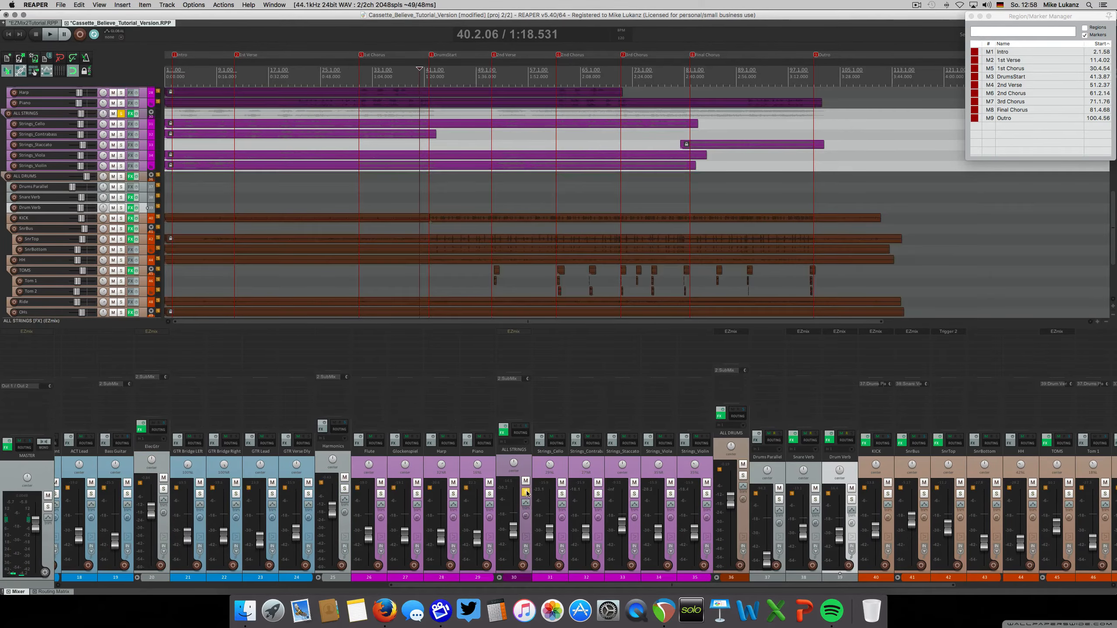
{"action": "key", "text": "space"}
{"action": "left_click", "coordinate": [515, 333]}
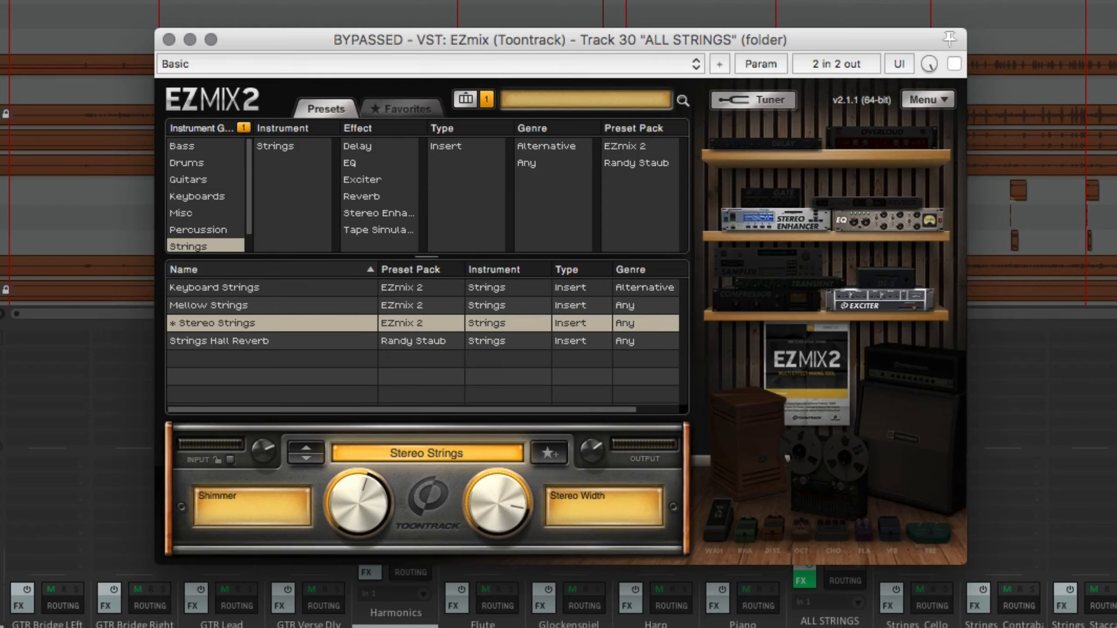
{"action": "left_click", "coordinate": [953, 64]}
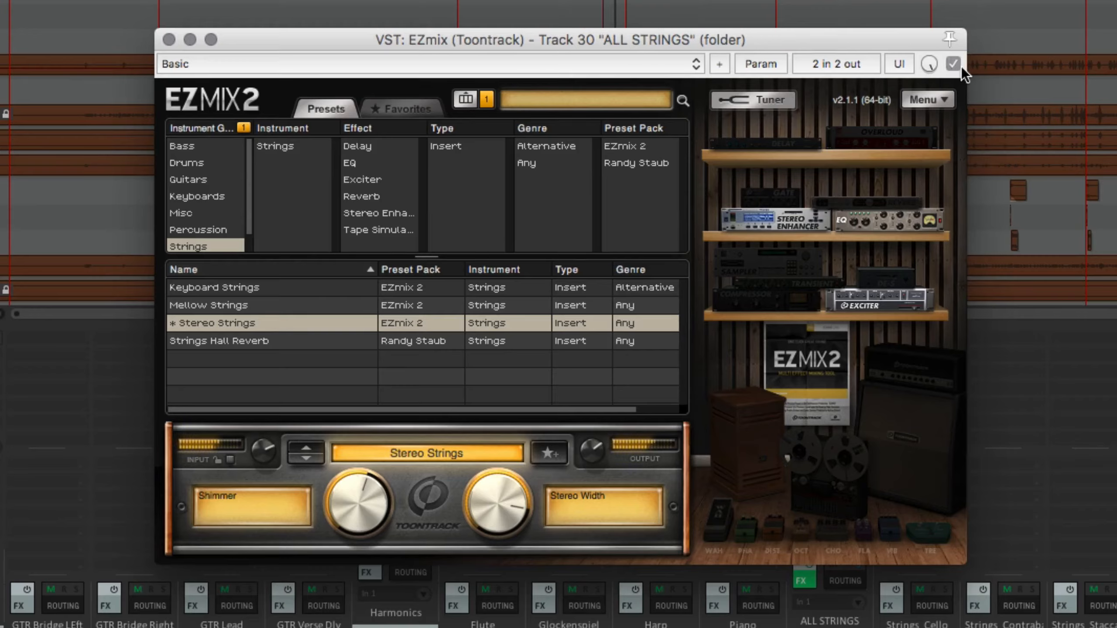
{"action": "left_click", "coordinate": [168, 40]}
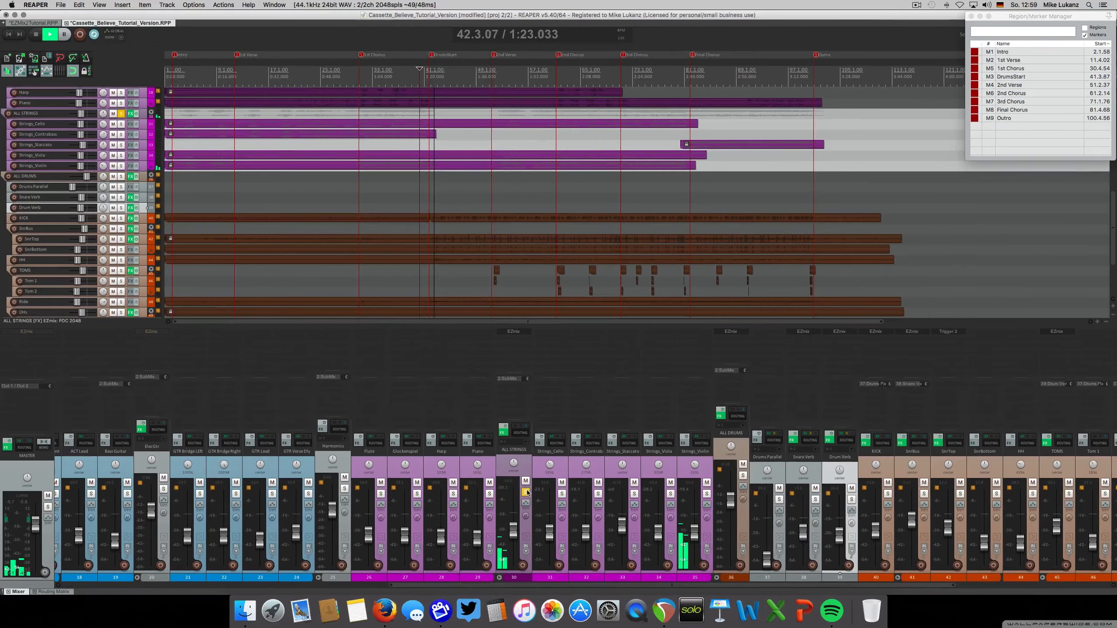
{"action": "left_click", "coordinate": [621, 558]}
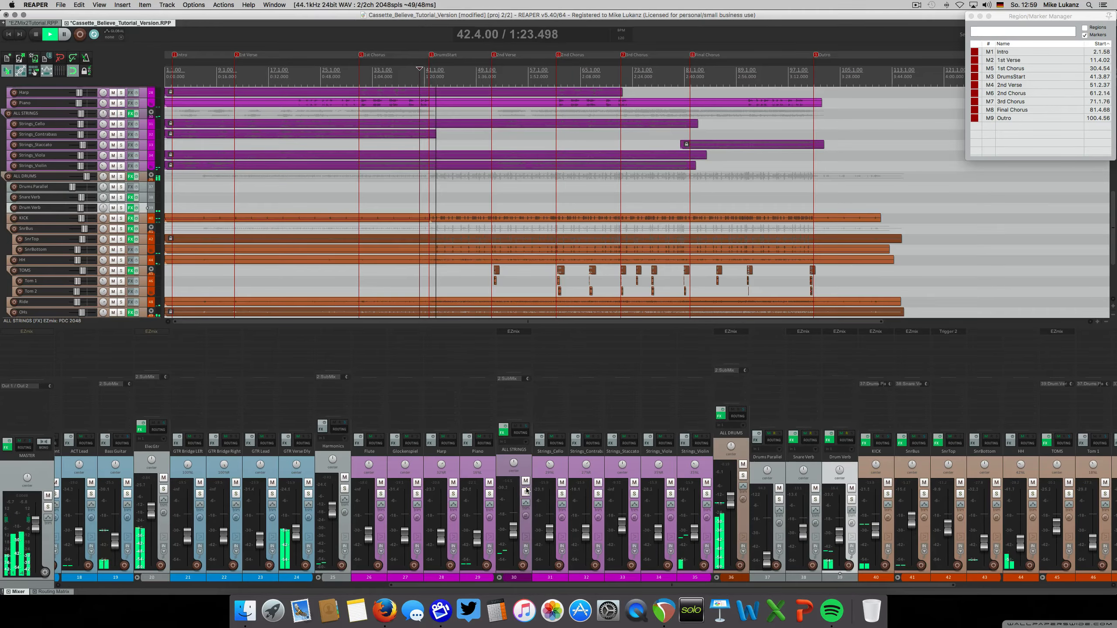
Audition the ElecGtr folder soloed, enable its EZmix Guitar Delay Bus preset, and close the plug-in window
{"action": "left_click_drag", "start_coordinate": [412, 584], "coordinate": [279, 583]}
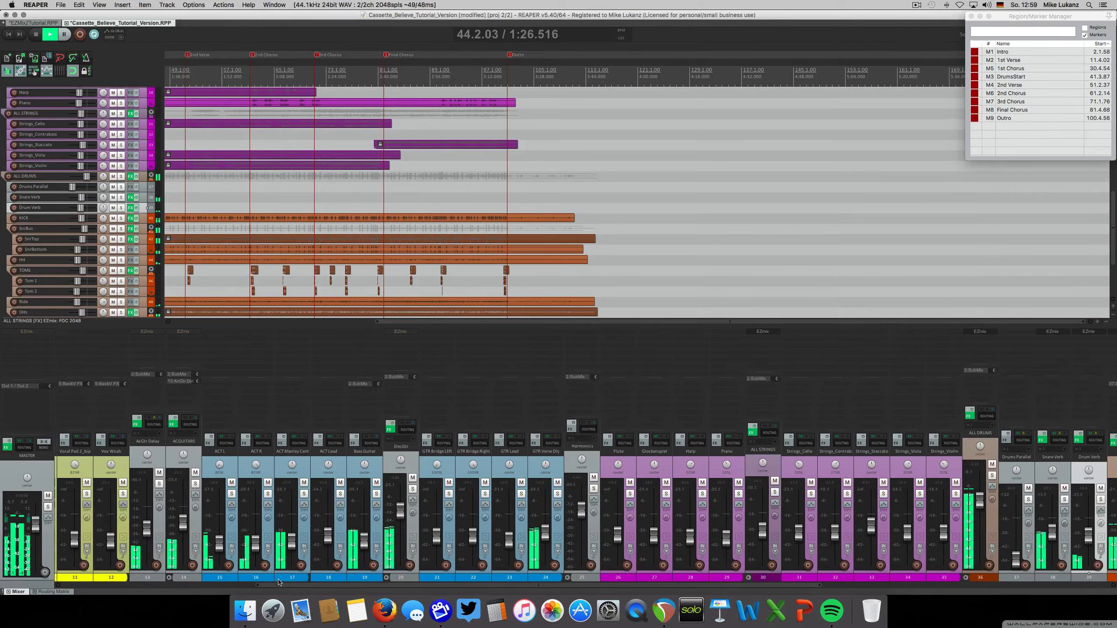
{"action": "left_click", "coordinate": [412, 488]}
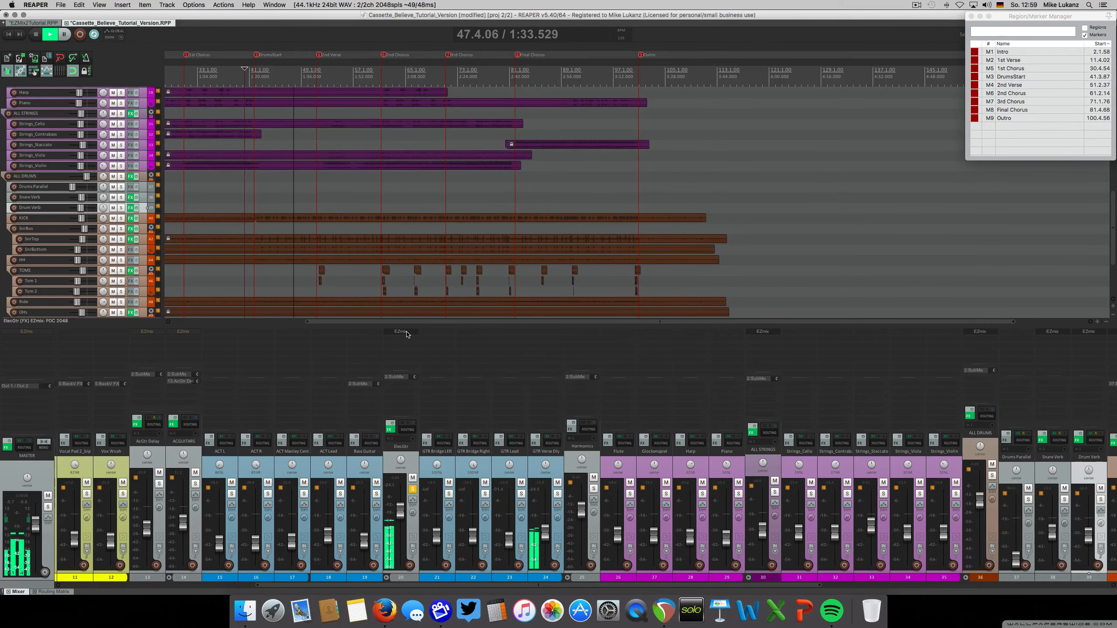
{"action": "key", "text": "space"}
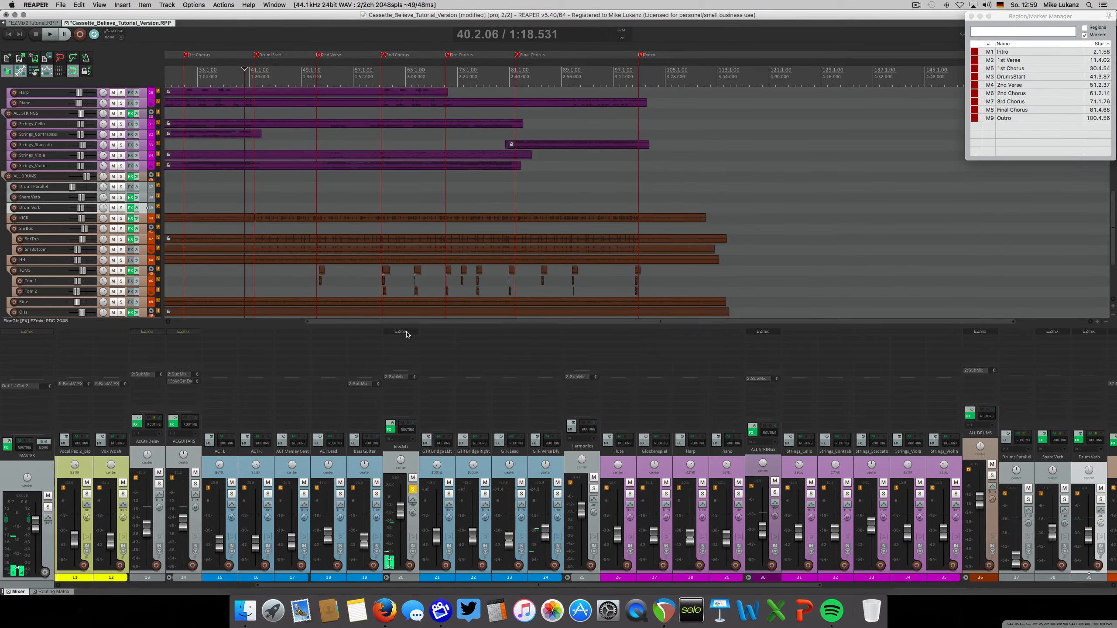
{"action": "left_click", "coordinate": [407, 334]}
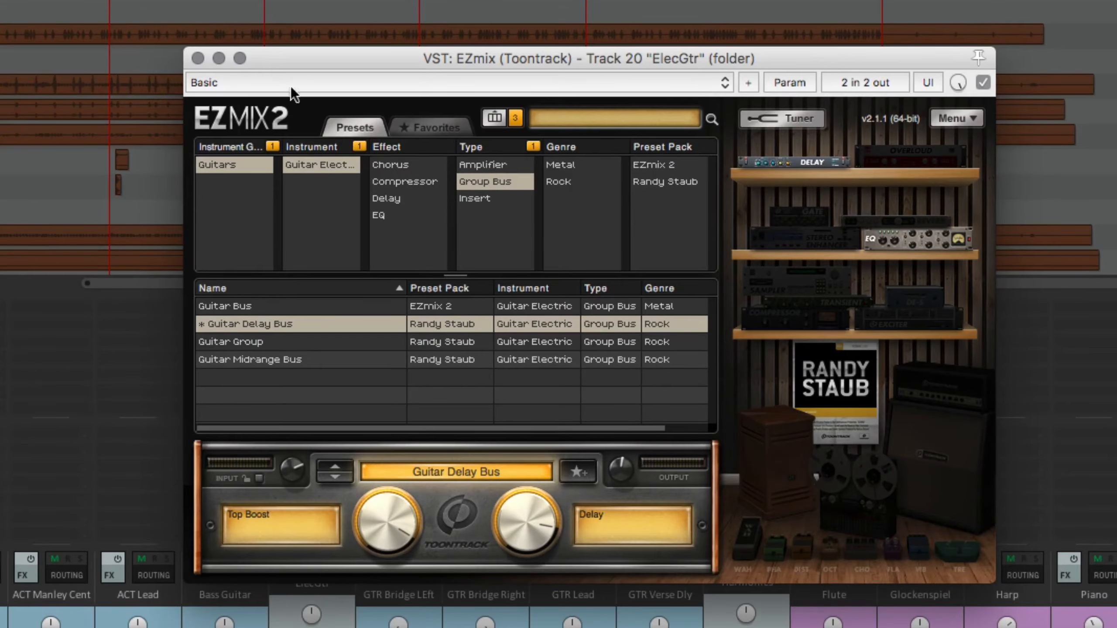
{"action": "left_click", "coordinate": [199, 56]}
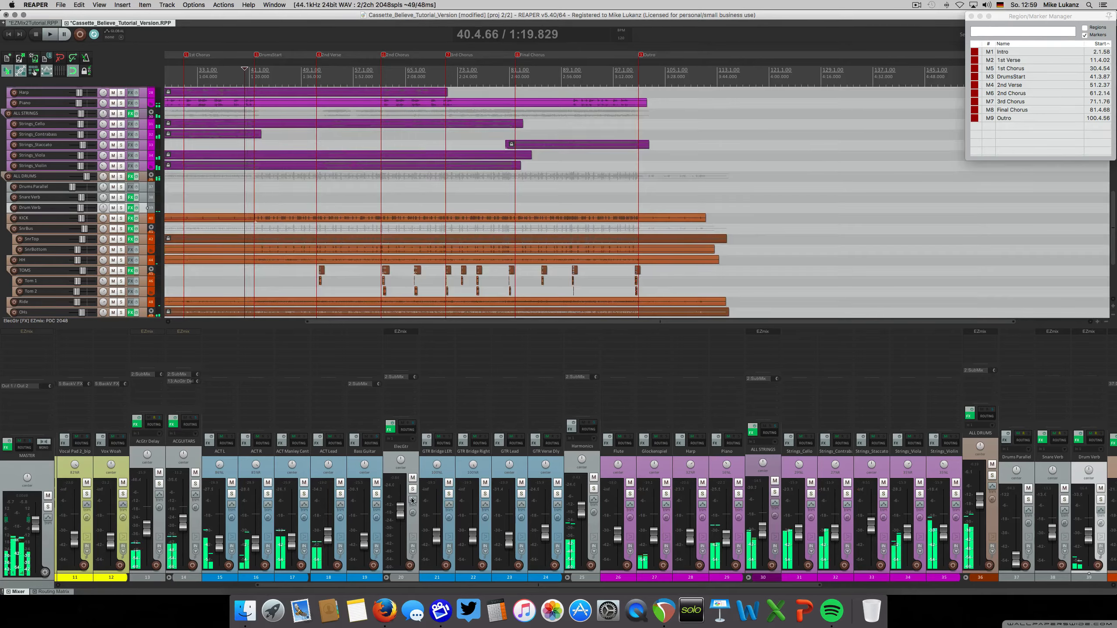
Audition the ACGUITARS folder soloed, enable its EZmix insert during playback, and clear the solo
{"action": "left_click_drag", "start_coordinate": [409, 585], "coordinate": [268, 584]}
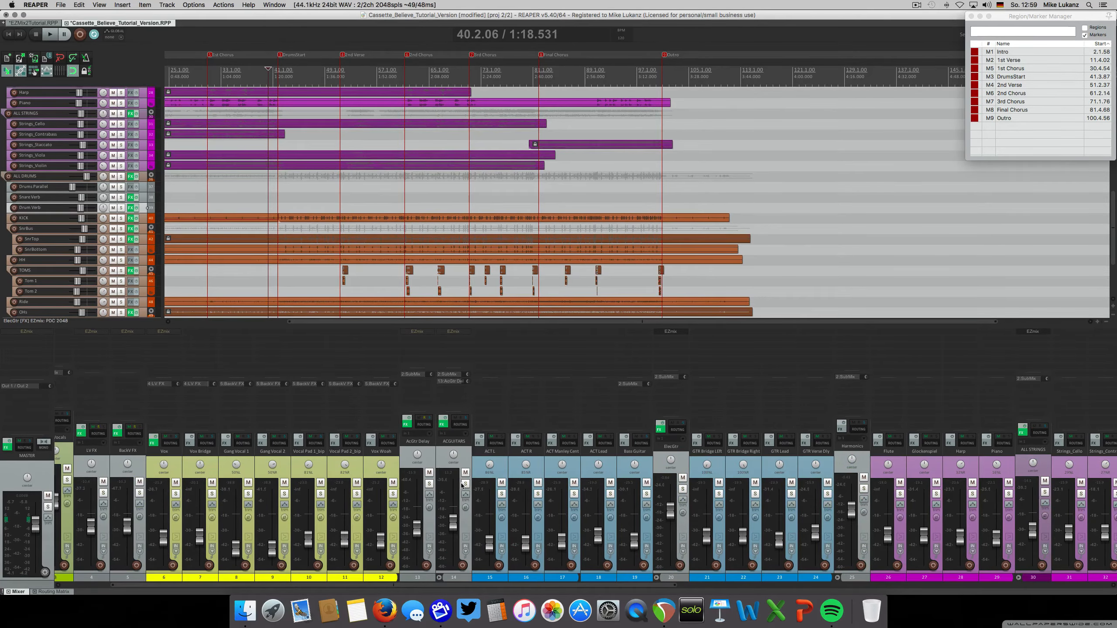
{"action": "left_click", "coordinate": [465, 484]}
{"action": "key", "text": "space"}
{"action": "left_click", "coordinate": [463, 453]}
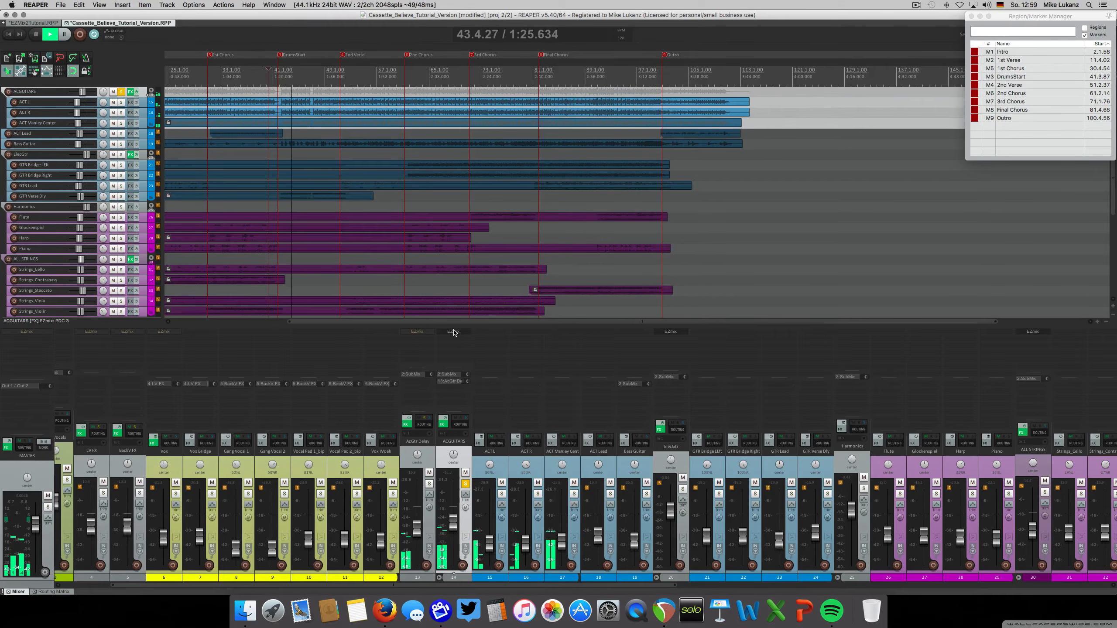
{"action": "key", "text": "space"}
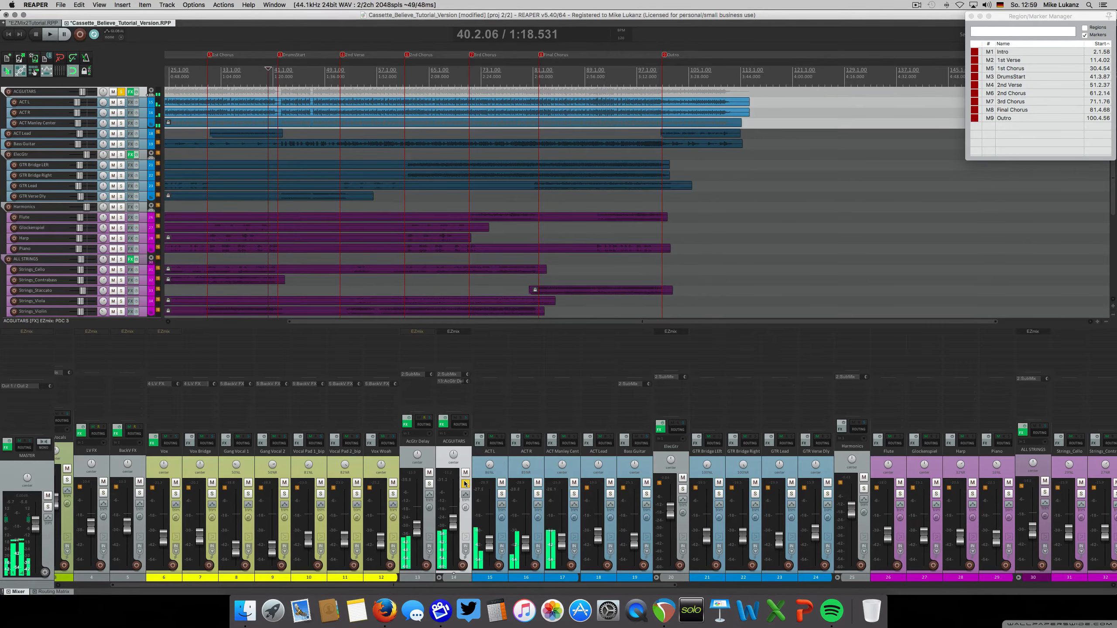
{"action": "left_click", "coordinate": [465, 483]}
Solo AcGtr Delay, enable its bypassed EZmix insert during playback, stop, and clear the solo
{"action": "left_click", "coordinate": [430, 484]}
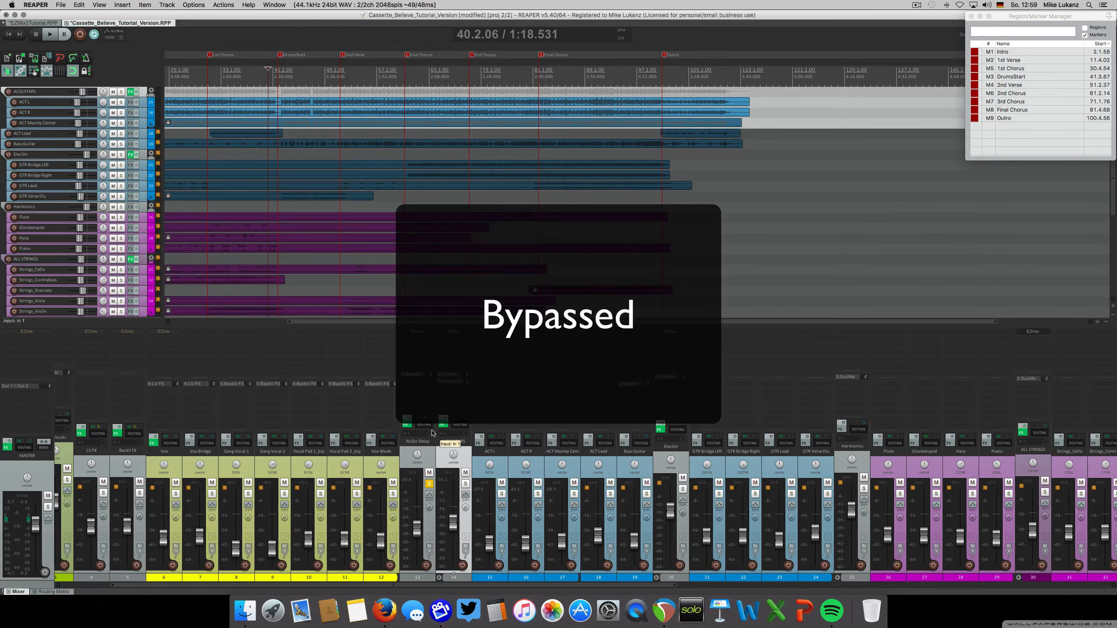
{"action": "key", "text": "space"}
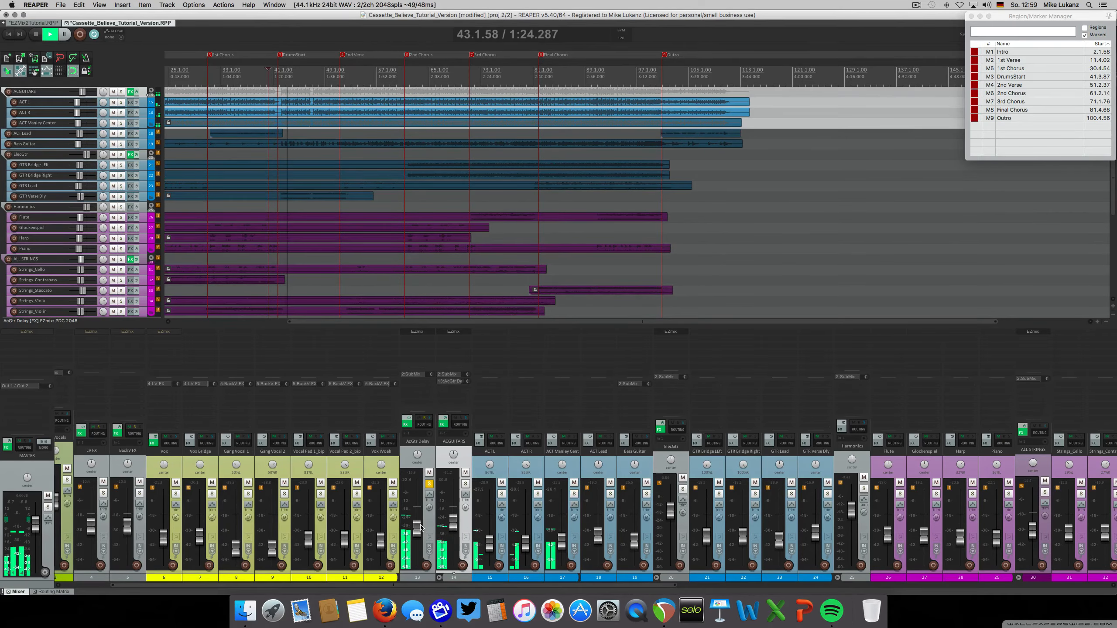
{"action": "key", "text": "space"}
{"action": "left_click", "coordinate": [430, 484]}
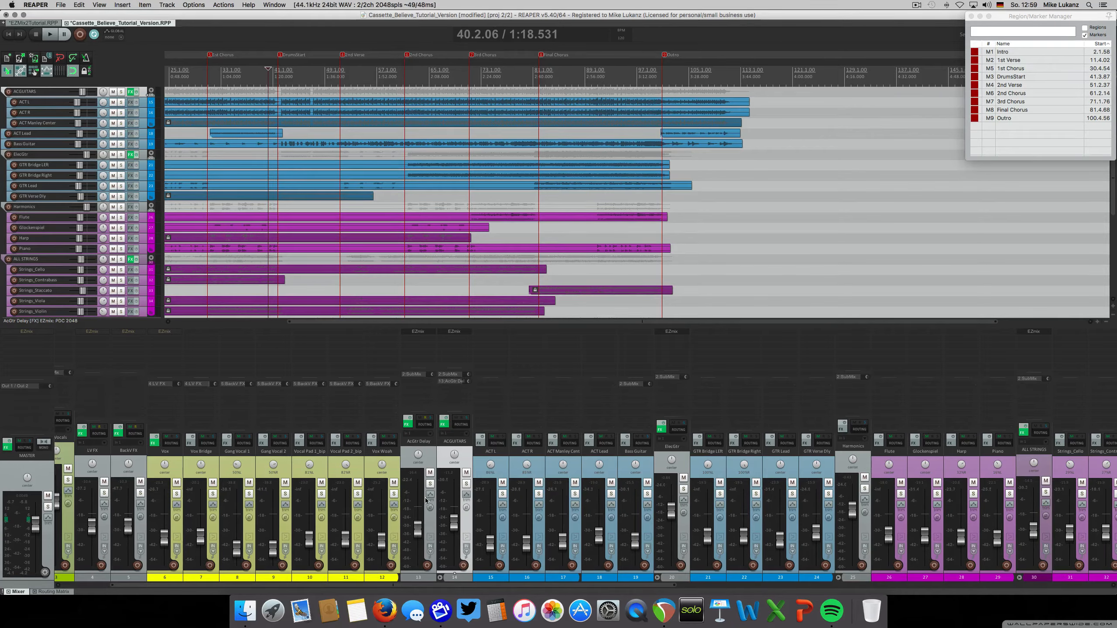
During full-mix playback, select all tracks from AcGtr Delay through the drum rooms, bypass their effects together, and re-enable them
{"action": "key", "text": "space"}
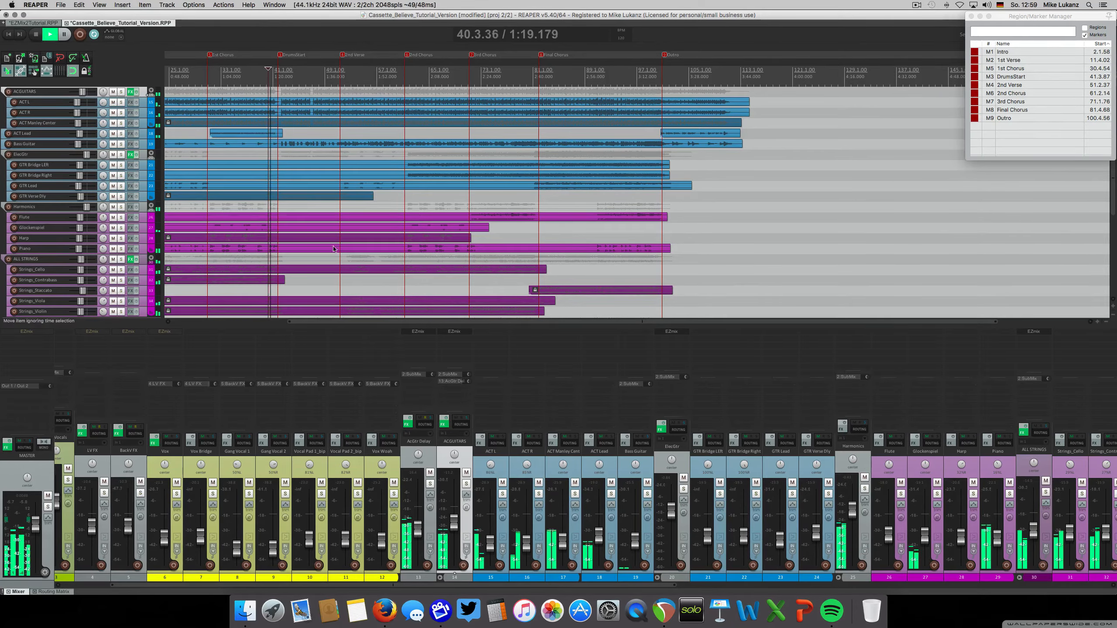
{"action": "left_click", "coordinate": [418, 577]}
{"action": "left_click_drag", "start_coordinate": [523, 586], "coordinate": [971, 588]}
{"action": "left_click", "coordinate": [1087, 468], "text": "shift"}
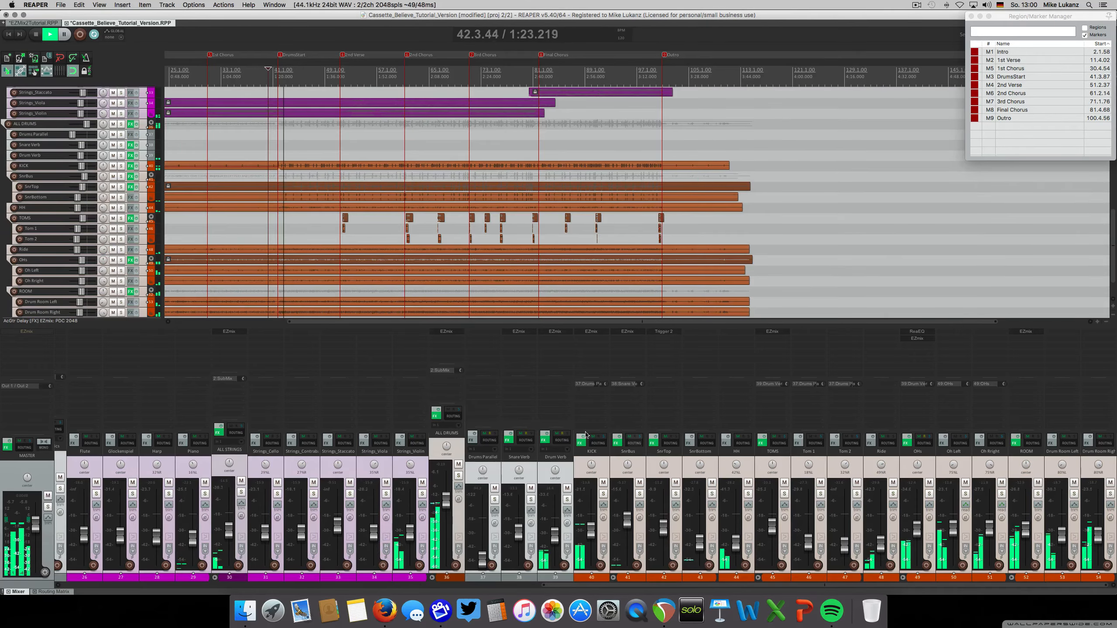
{"action": "left_click", "coordinate": [438, 411]}
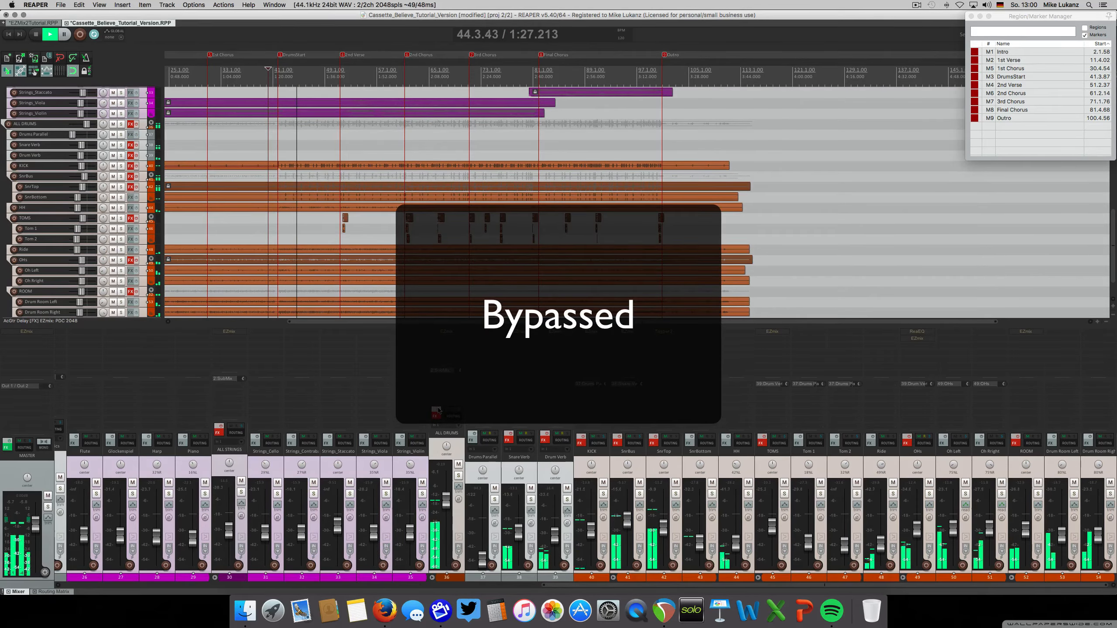
{"action": "left_click", "coordinate": [438, 411]}
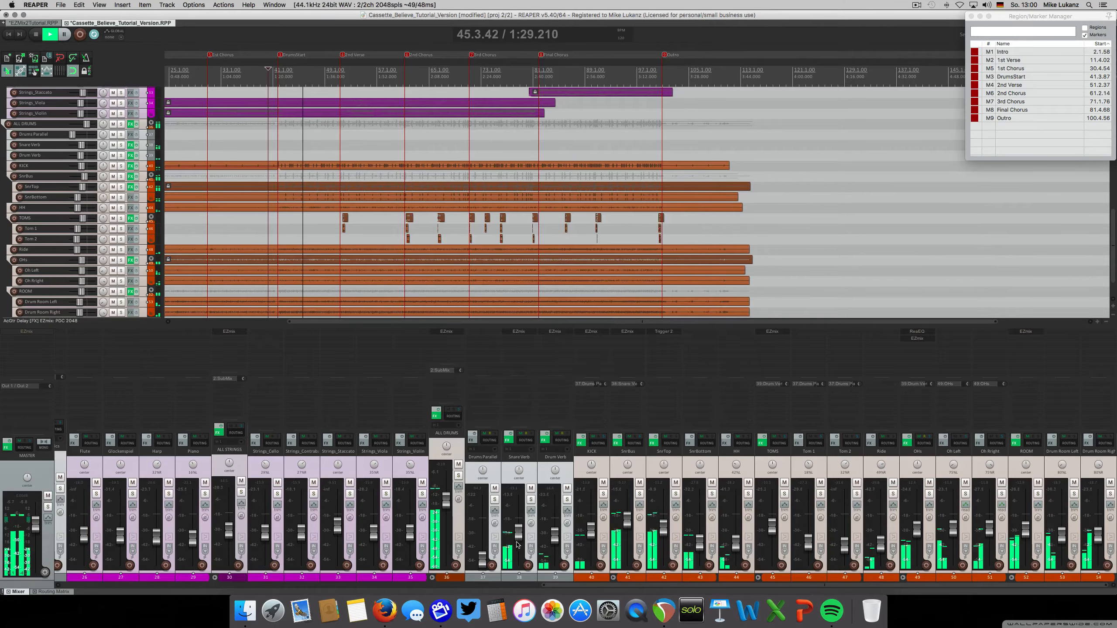
Stop the full-mix playback, then solo and select the Vox track in the vocal group
{"action": "left_click_drag", "start_coordinate": [546, 585], "coordinate": [228, 586]}
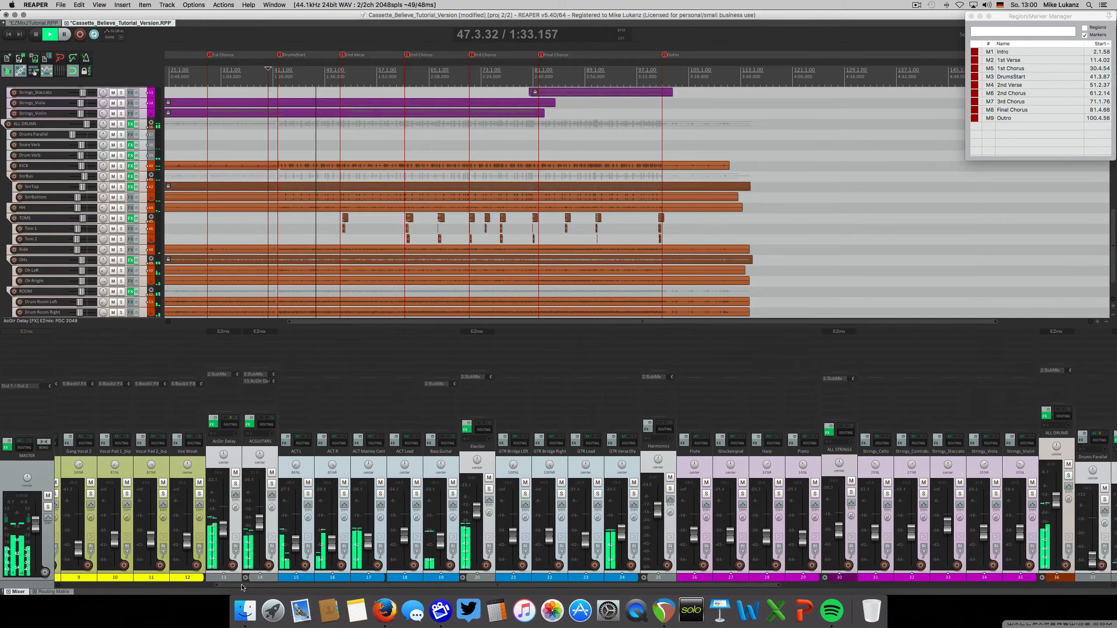
{"action": "scroll", "coordinate": [228, 554], "scroll_direction": "left", "scroll_amount": 8}
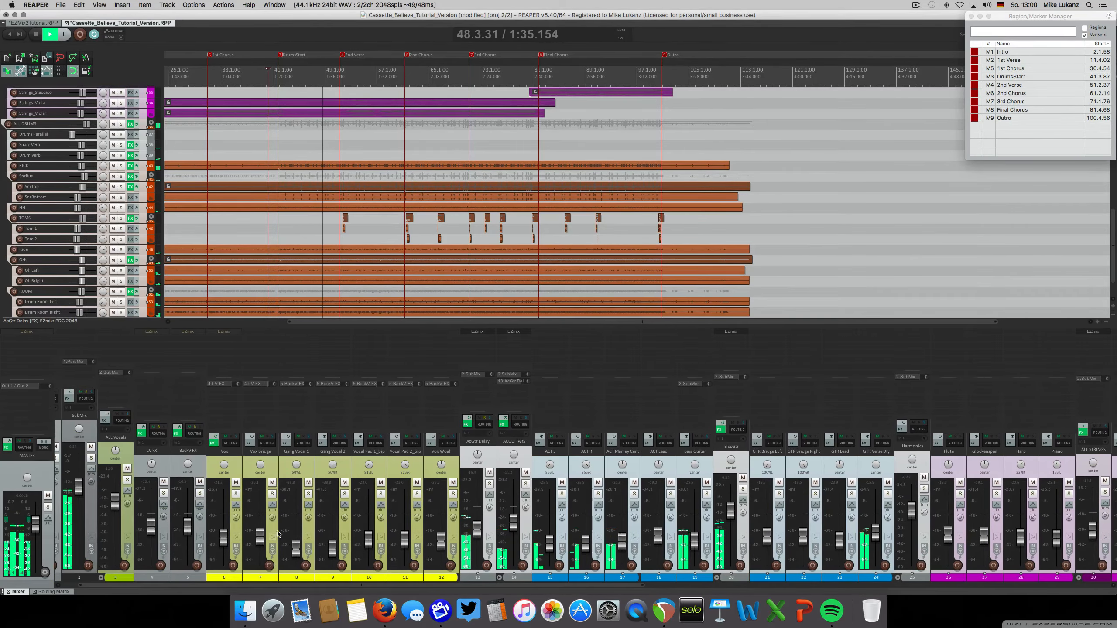
{"action": "key", "text": "space"}
{"action": "scroll", "coordinate": [227, 587], "scroll_direction": "left", "scroll_amount": 1}
{"action": "scroll", "coordinate": [257, 534], "scroll_direction": "left", "scroll_amount": 1}
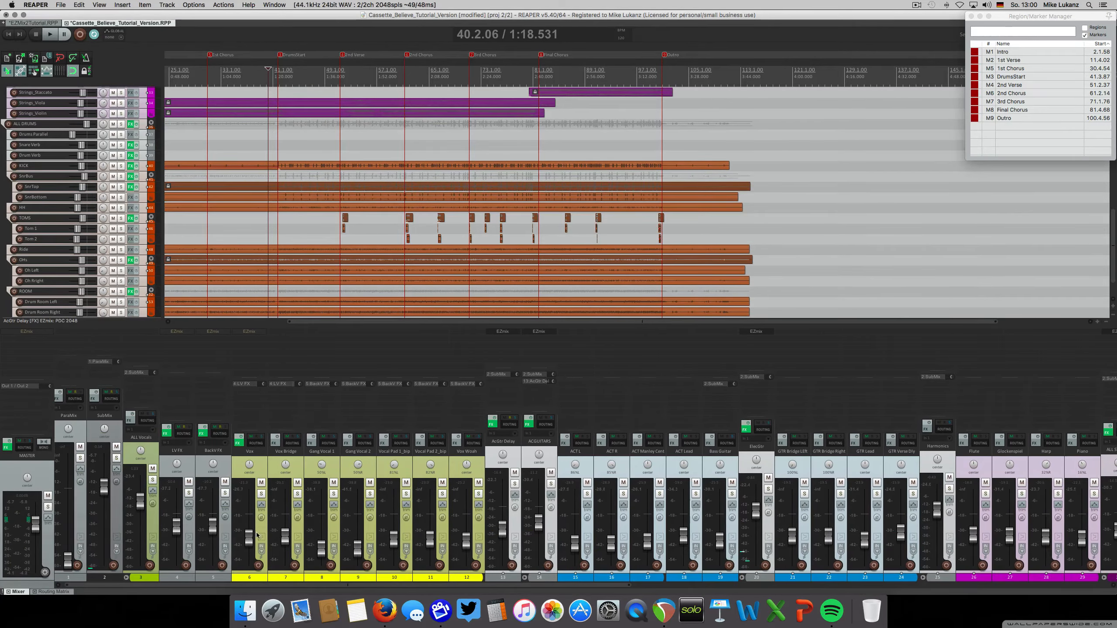
{"action": "left_click", "coordinate": [261, 492]}
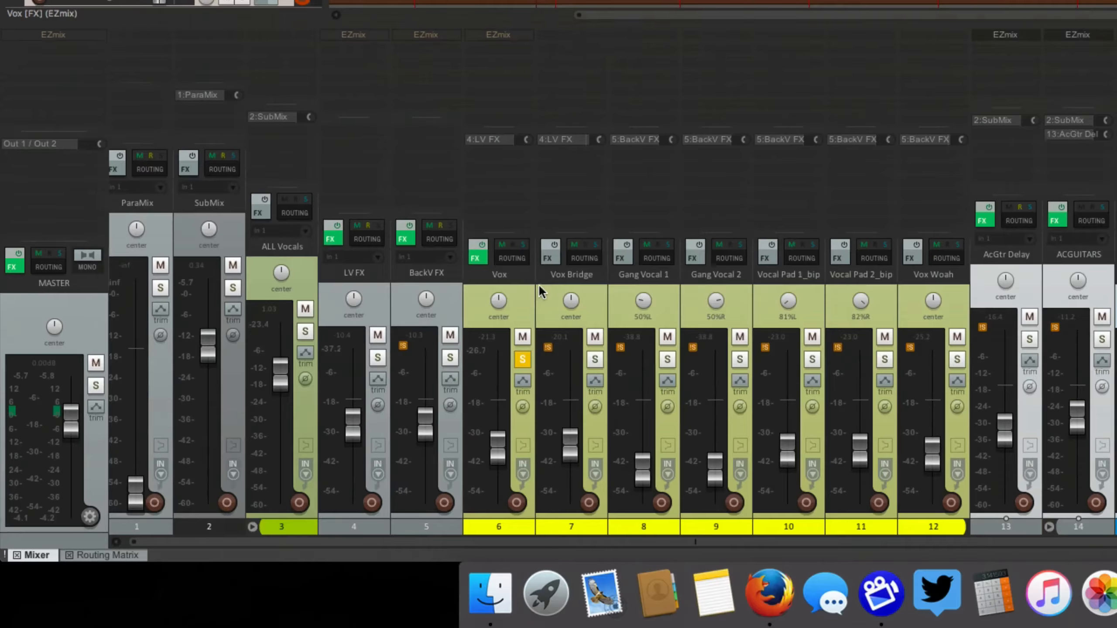
{"action": "left_click", "coordinate": [517, 283]}
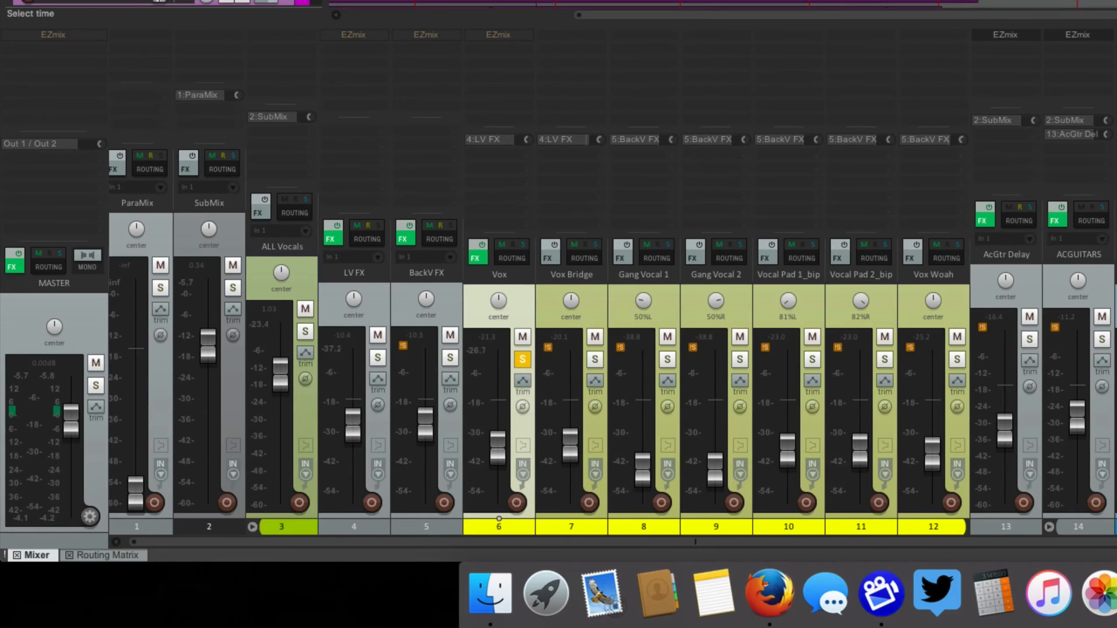
{"action": "scroll", "coordinate": [721, 3], "scroll_direction": "down", "scroll_amount": 2}
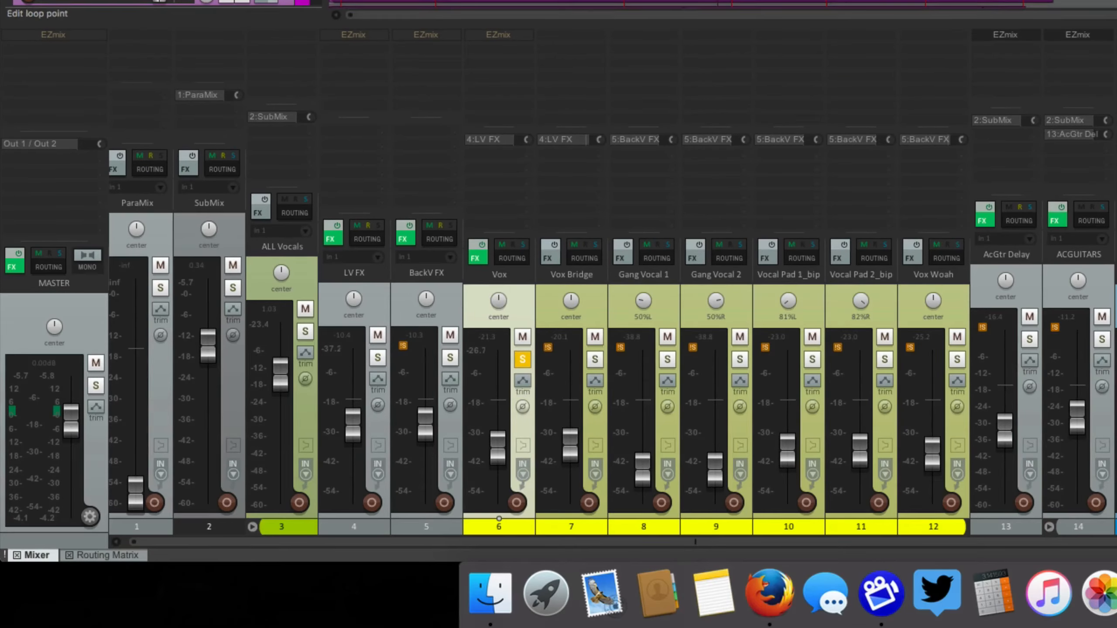
Play the soloed Vox track, enable its bypassed EZmix insert during playback, and stop
{"action": "key", "text": "space"}
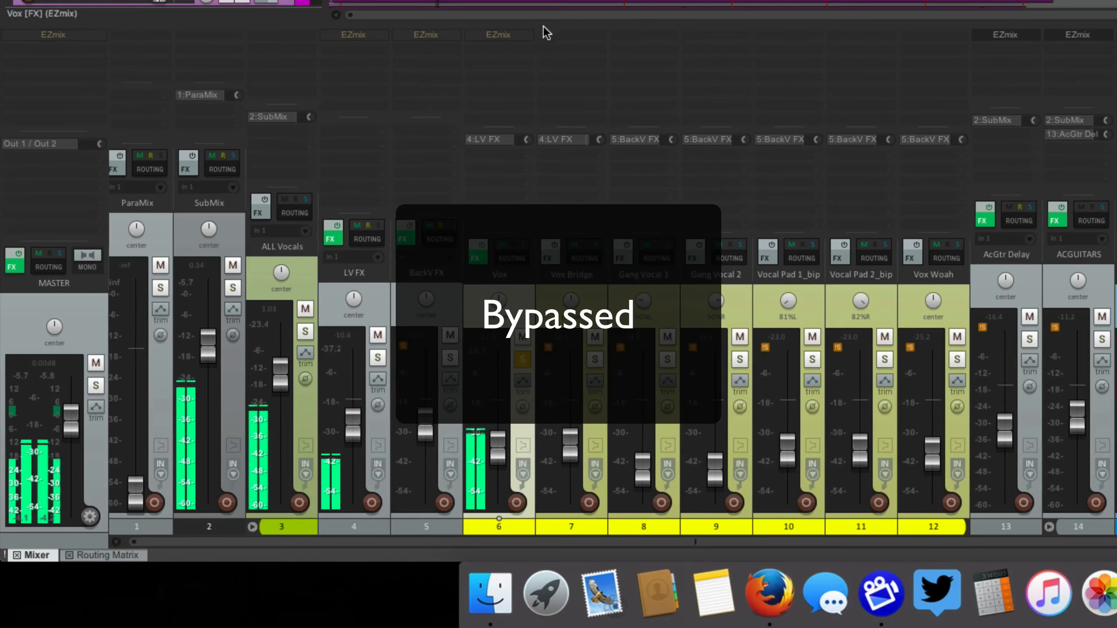
{"action": "left_click", "coordinate": [504, 31], "text": "shift"}
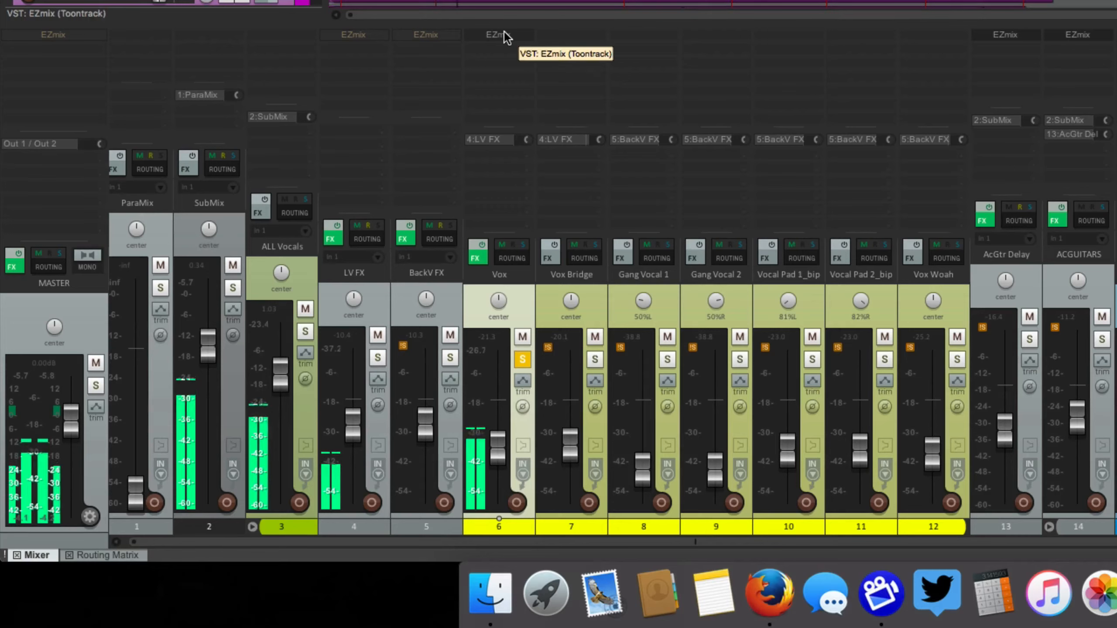
{"action": "key", "text": "space"}
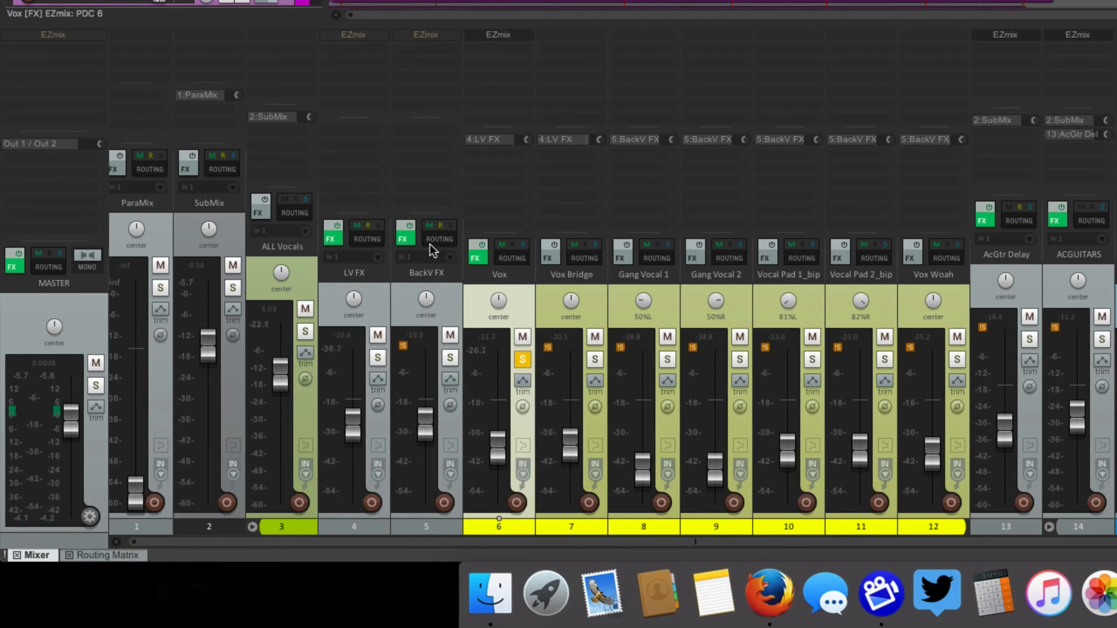
{"action": "scroll", "coordinate": [379, 297], "scroll_direction": "right", "scroll_amount": 1}
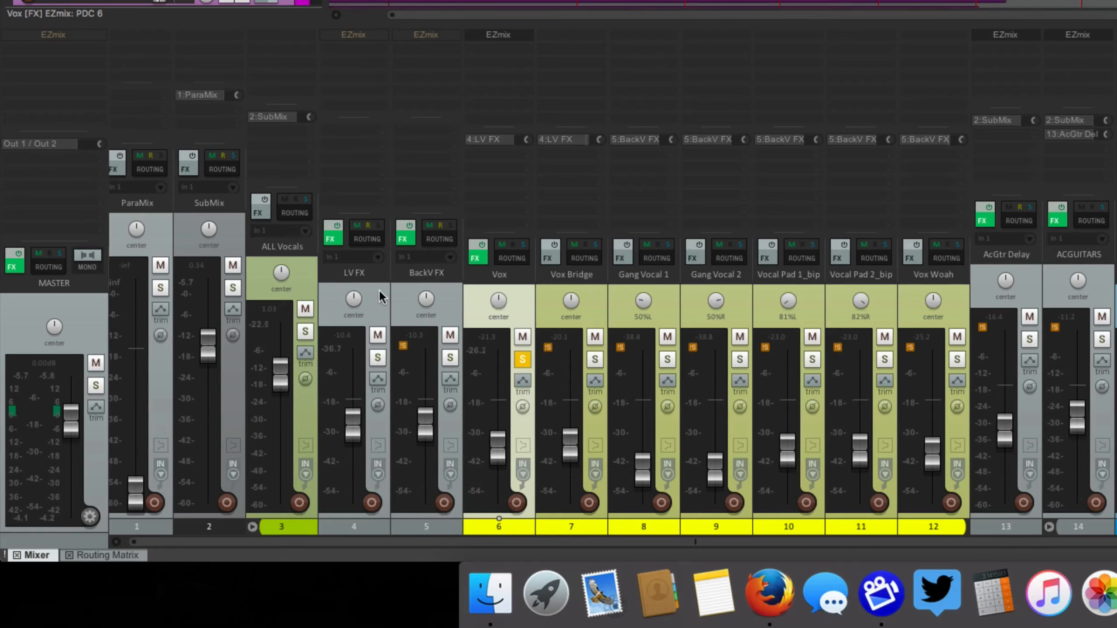
Open Vox's EZmix with the In Your Face Vox preset, compare it bypassed and enabled during playback, close it, and clear the track's solo
{"action": "left_click", "coordinate": [509, 44]}
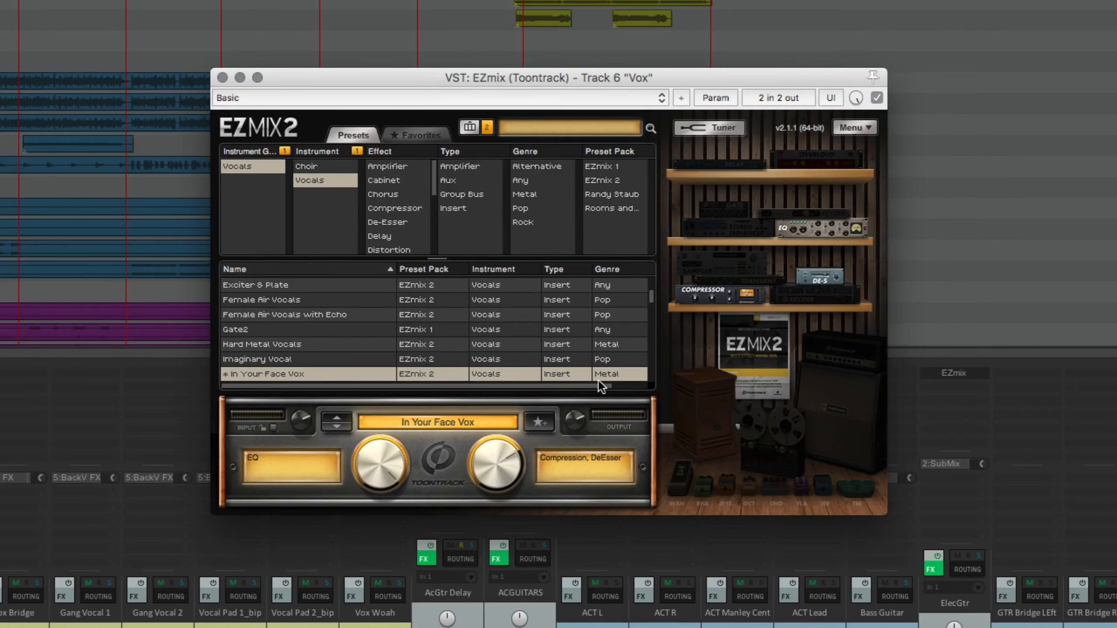
{"action": "left_click", "coordinate": [876, 98]}
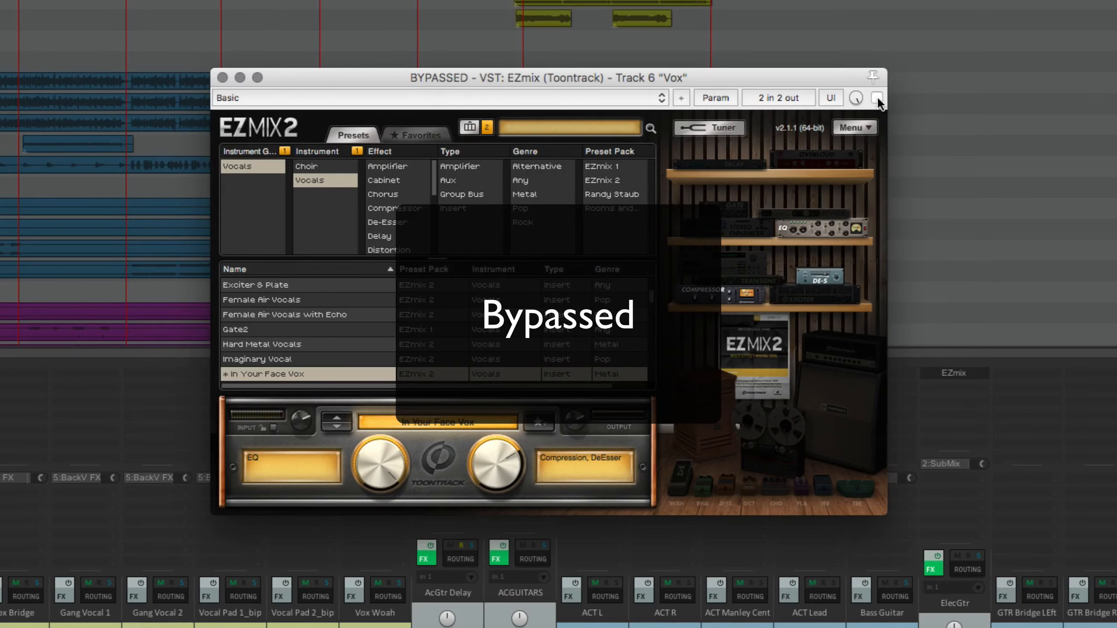
{"action": "left_click", "coordinate": [876, 98]}
{"action": "left_click", "coordinate": [222, 77]}
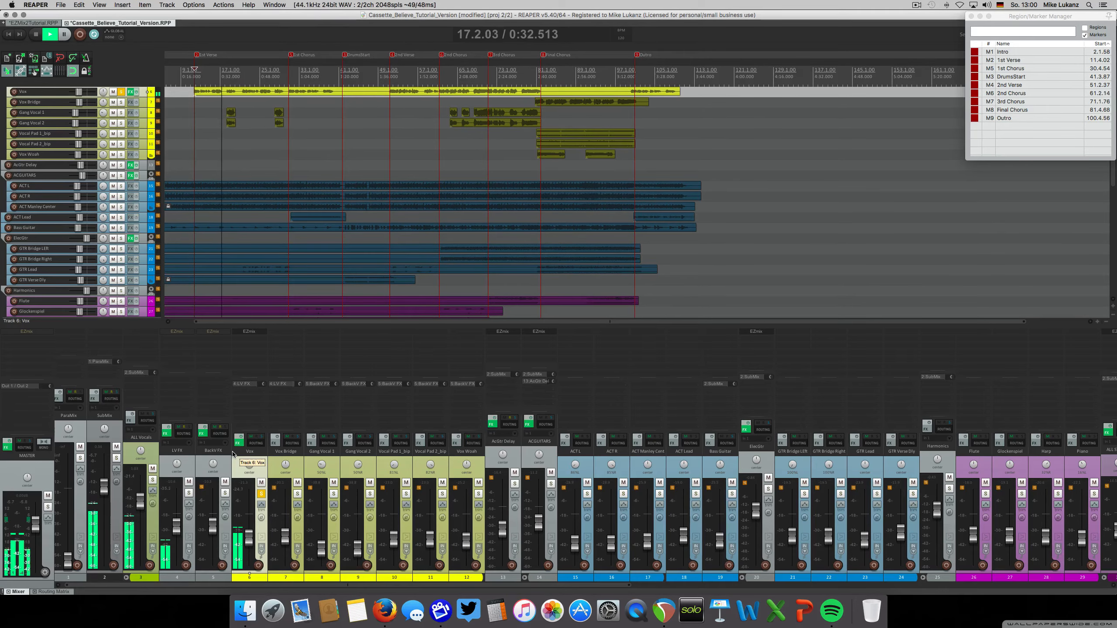
{"action": "key", "text": "space"}
{"action": "scroll", "coordinate": [261, 493], "scroll_direction": "right", "scroll_amount": 5}
{"action": "left_click", "coordinate": [261, 493]}
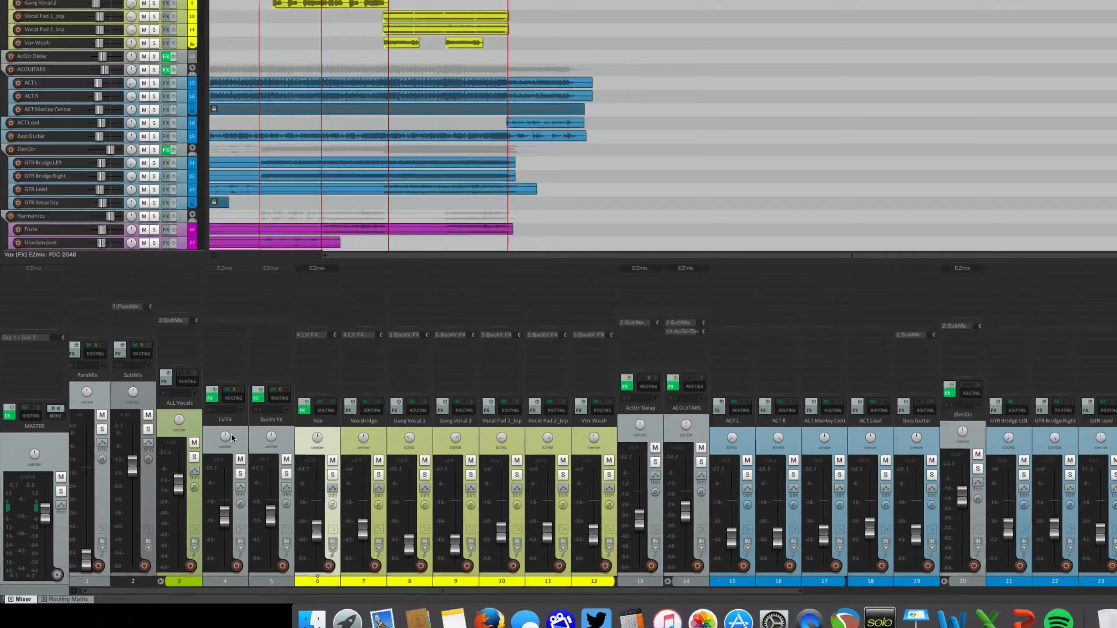
Open LV FX's EZmix with the Vocal with Plate preset, enable it during soloed playback, close the plugin, and clear the solo
{"action": "left_click", "coordinate": [176, 453]}
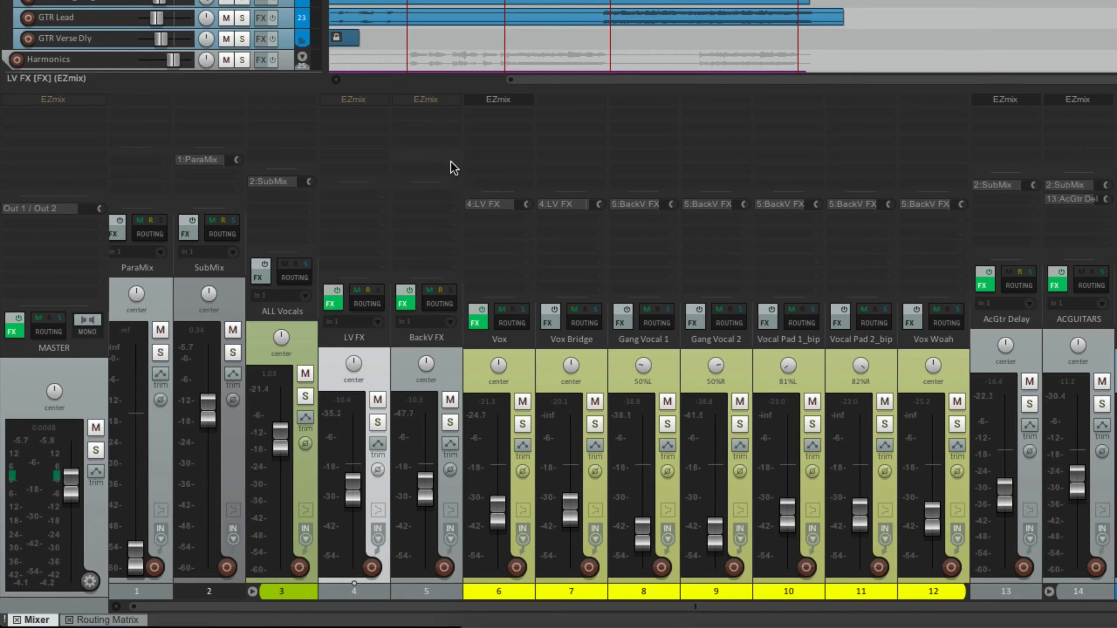
{"action": "left_click", "coordinate": [365, 102]}
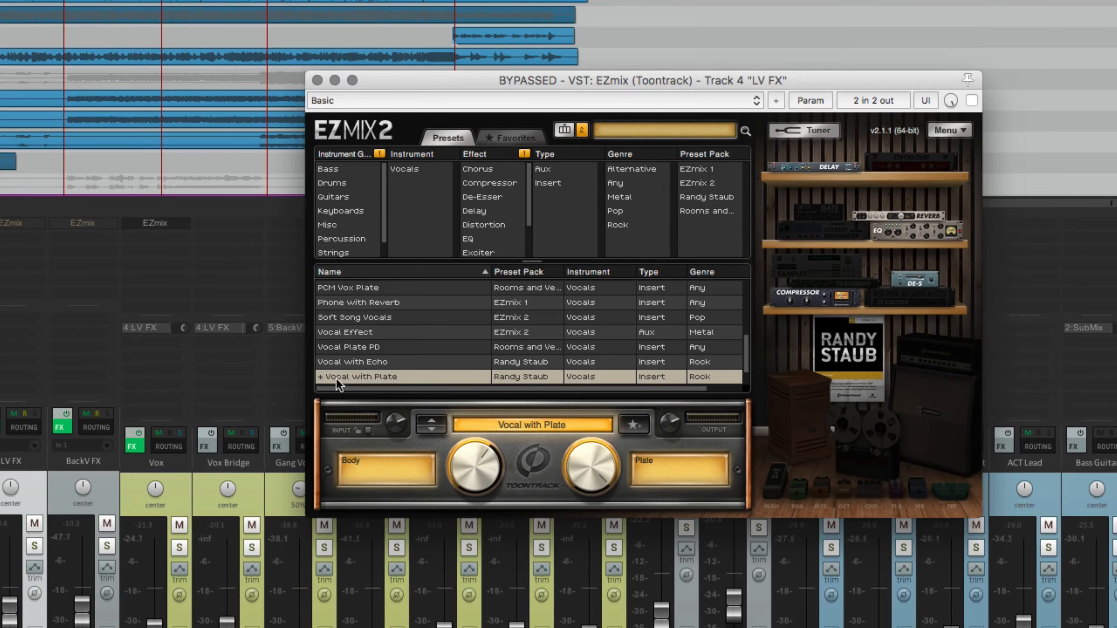
{"action": "left_click", "coordinate": [36, 545]}
{"action": "key", "text": "space"}
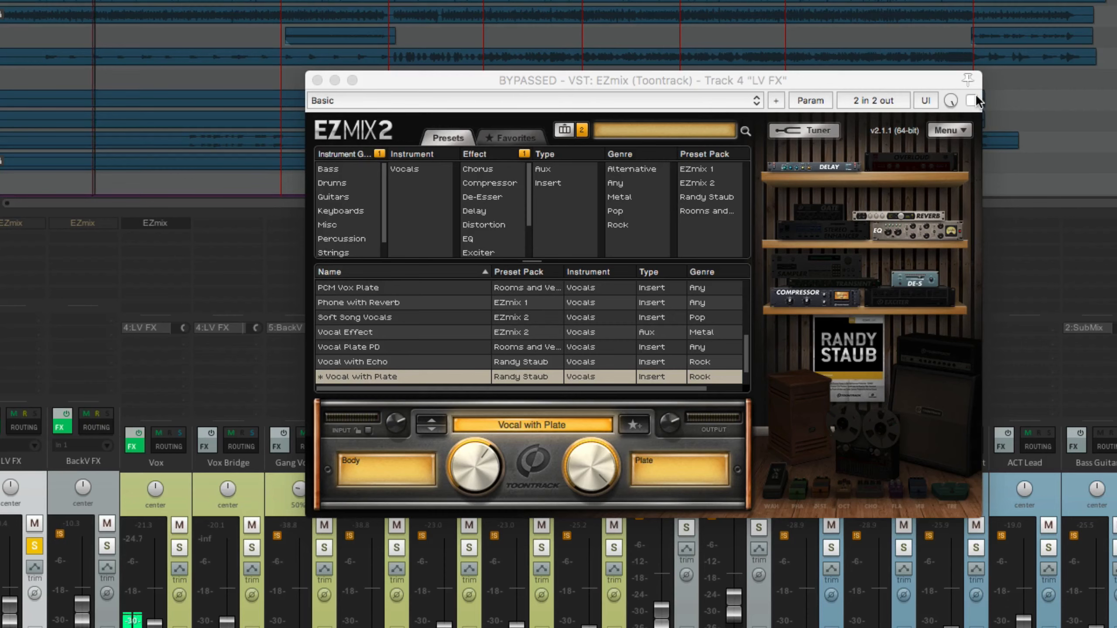
{"action": "left_click", "coordinate": [971, 100]}
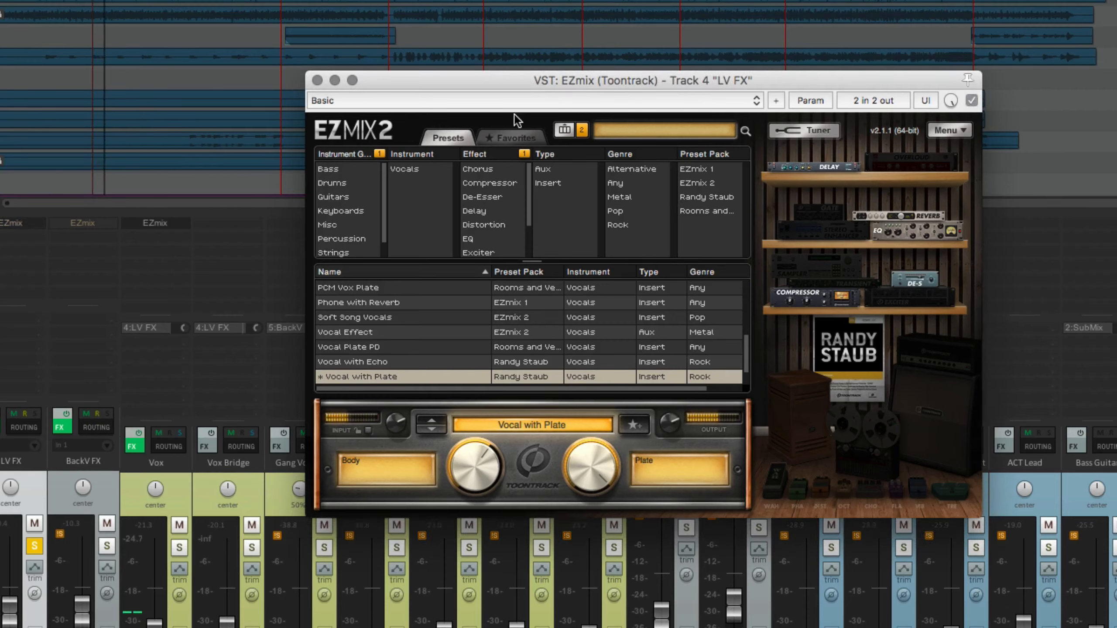
{"action": "left_click", "coordinate": [318, 80]}
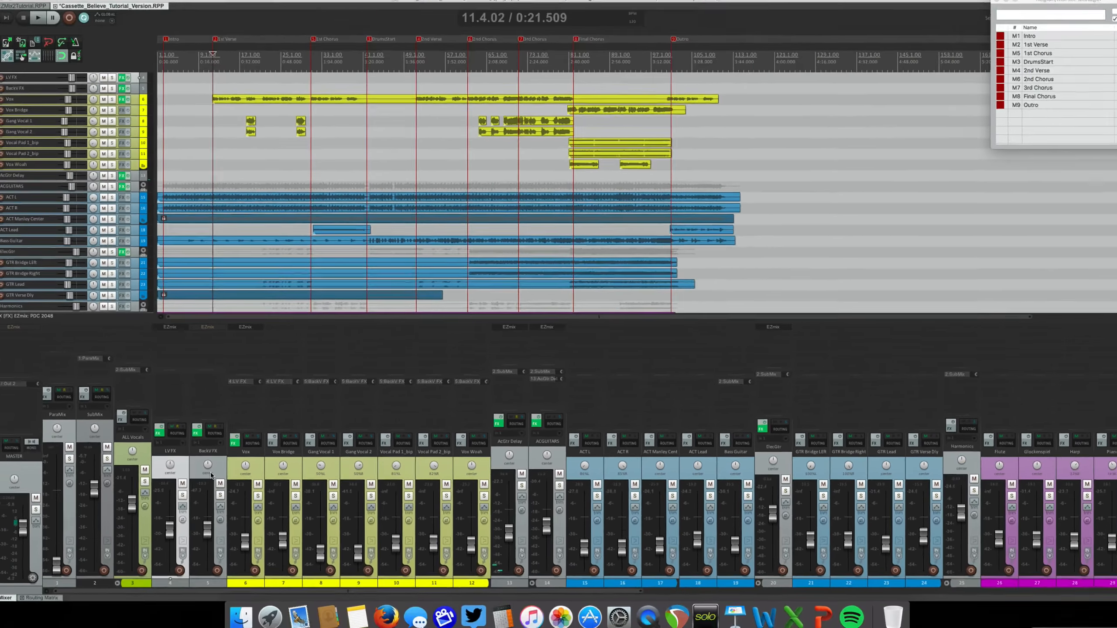
Select the LV FX, BackV FX and Vox tracks, toggle their effects during full-mix playback from the 1st Verse, and stop
{"action": "left_click", "coordinate": [172, 484]}
{"action": "left_click", "coordinate": [187, 460], "text": "shift"}
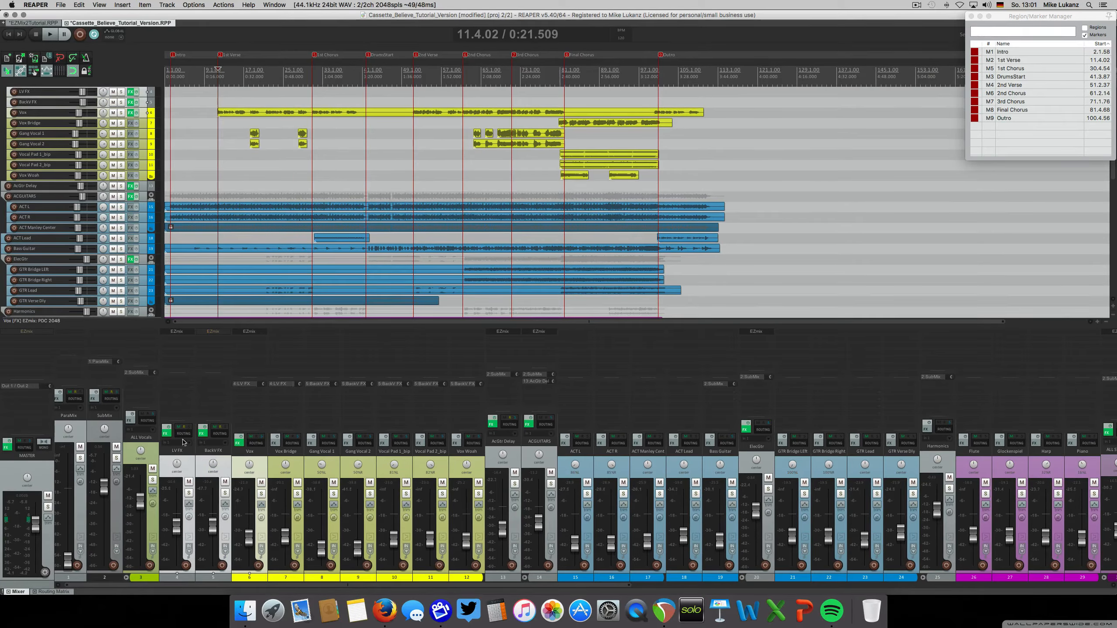
{"action": "left_click", "coordinate": [171, 430]}
{"action": "key", "text": "space"}
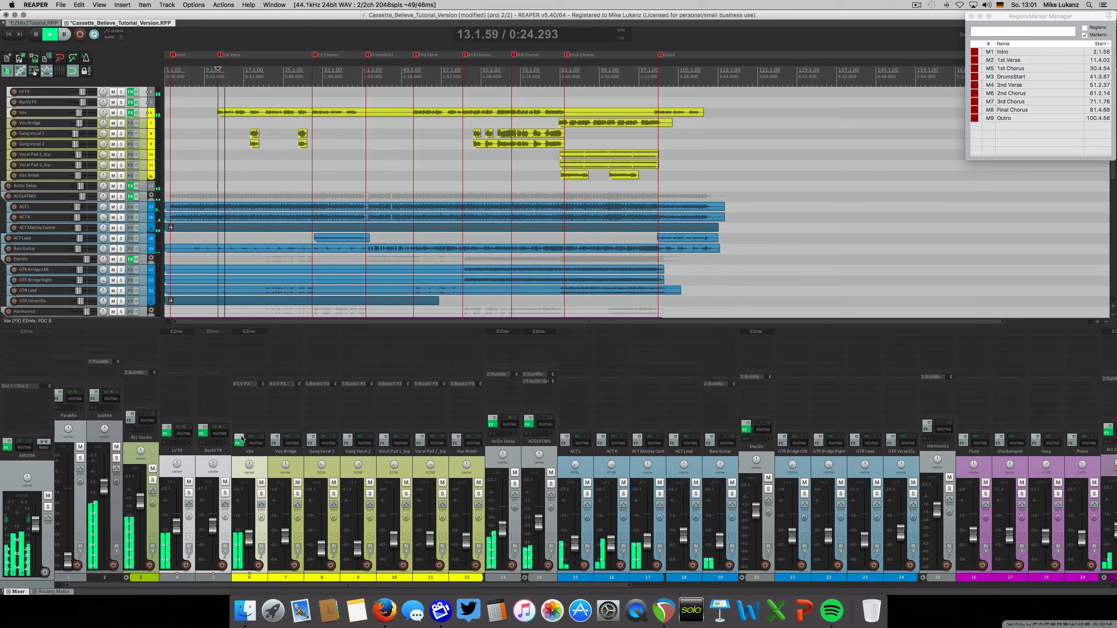
{"action": "left_click", "coordinate": [238, 441]}
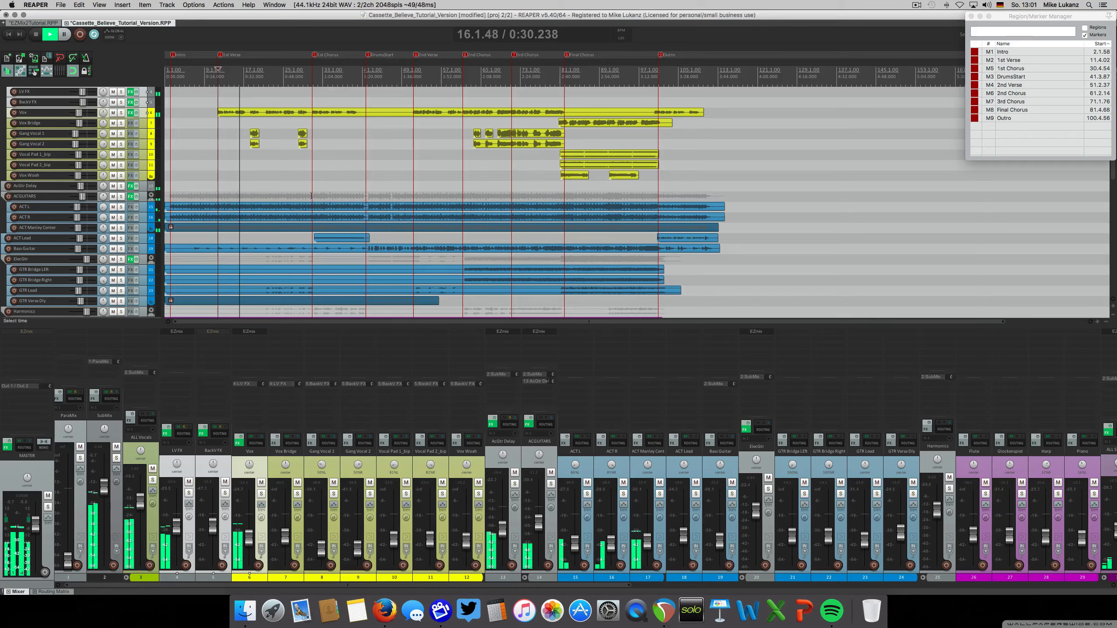
{"action": "key", "text": "space"}
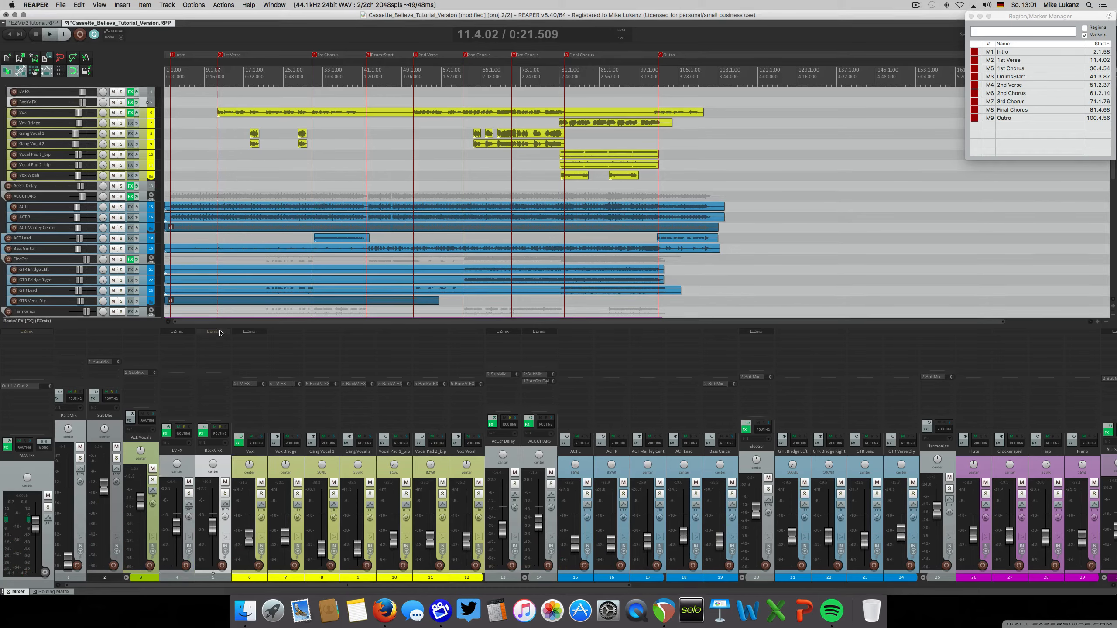
Check BackV FX's Vocal with Slap Delay preset in EZmix, audition the track soloed from the first gang vocals, clear the solo, and stop
{"action": "left_click", "coordinate": [214, 332]}
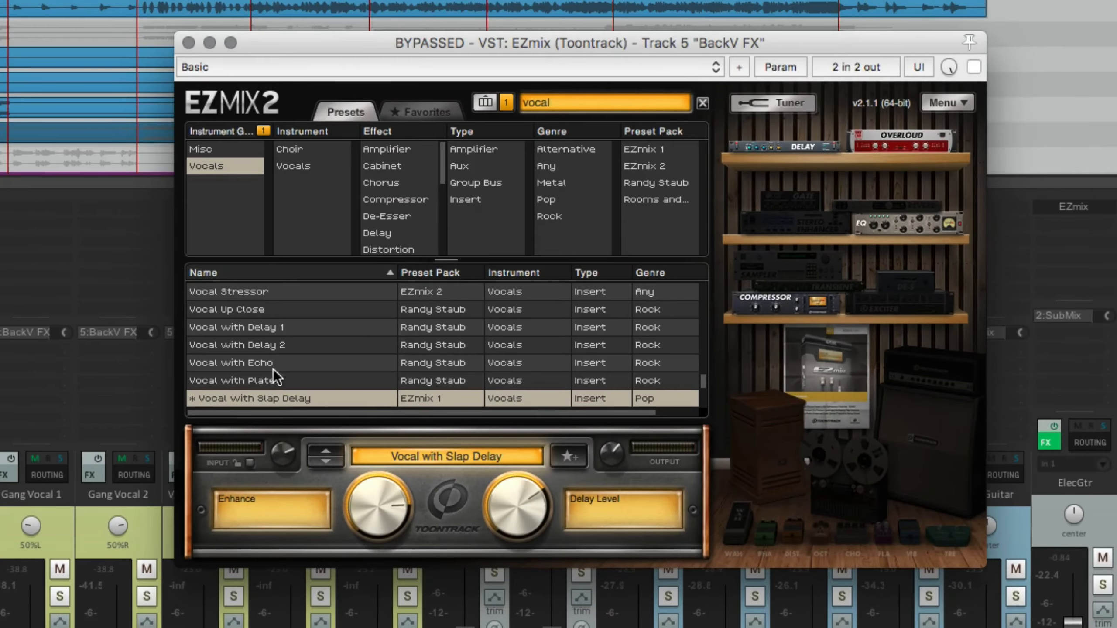
{"action": "left_click", "coordinate": [190, 44]}
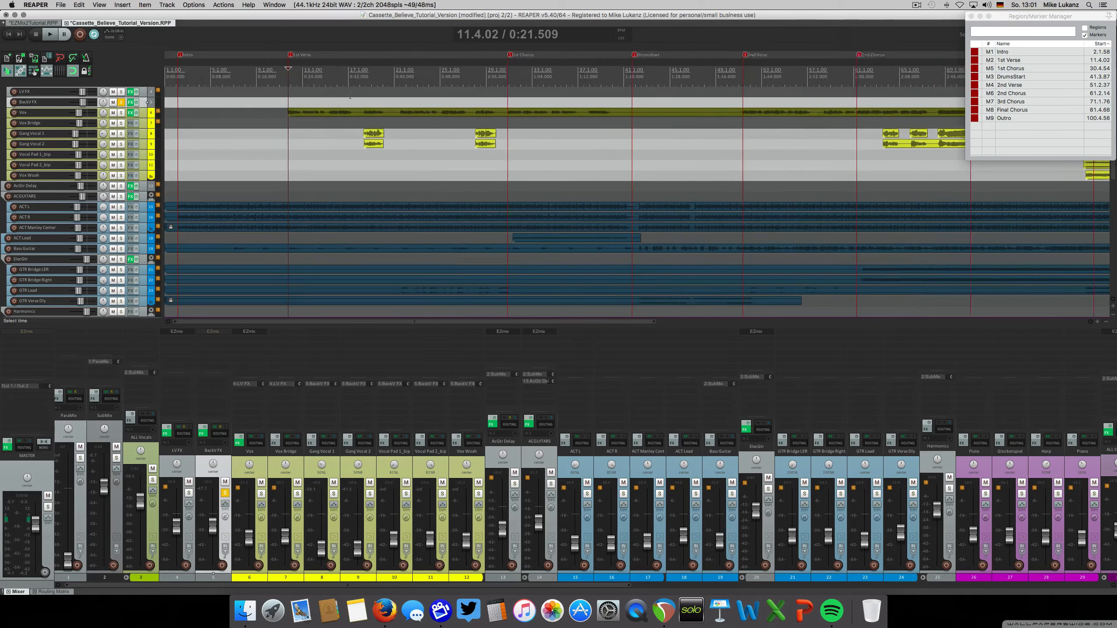
{"action": "scroll", "coordinate": [350, 96], "scroll_direction": "up", "scroll_amount": 2}
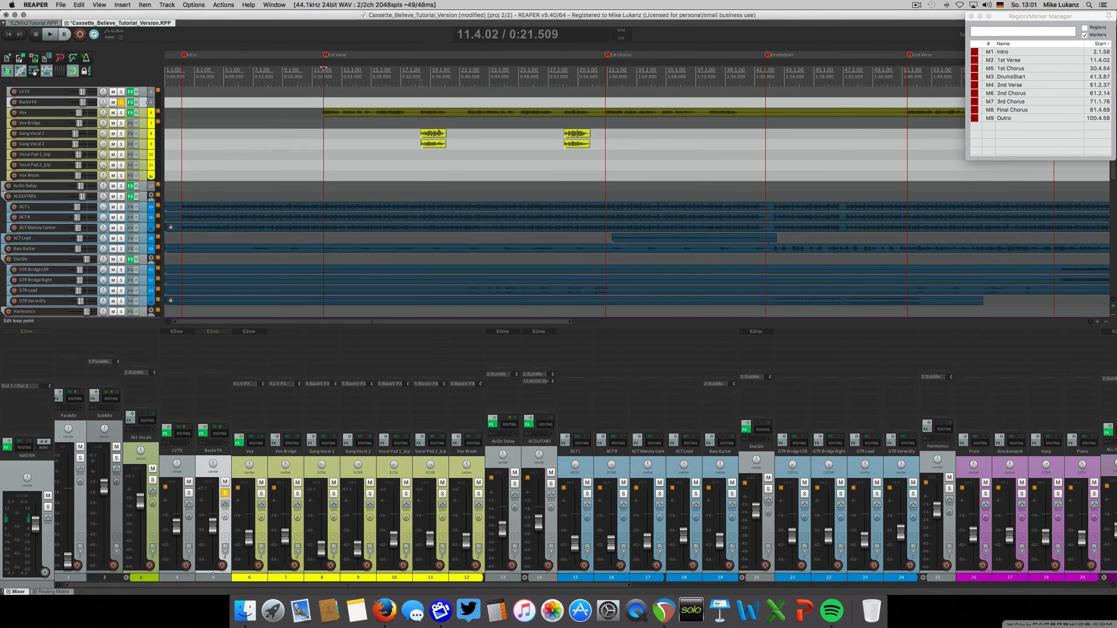
{"action": "key", "text": "space"}
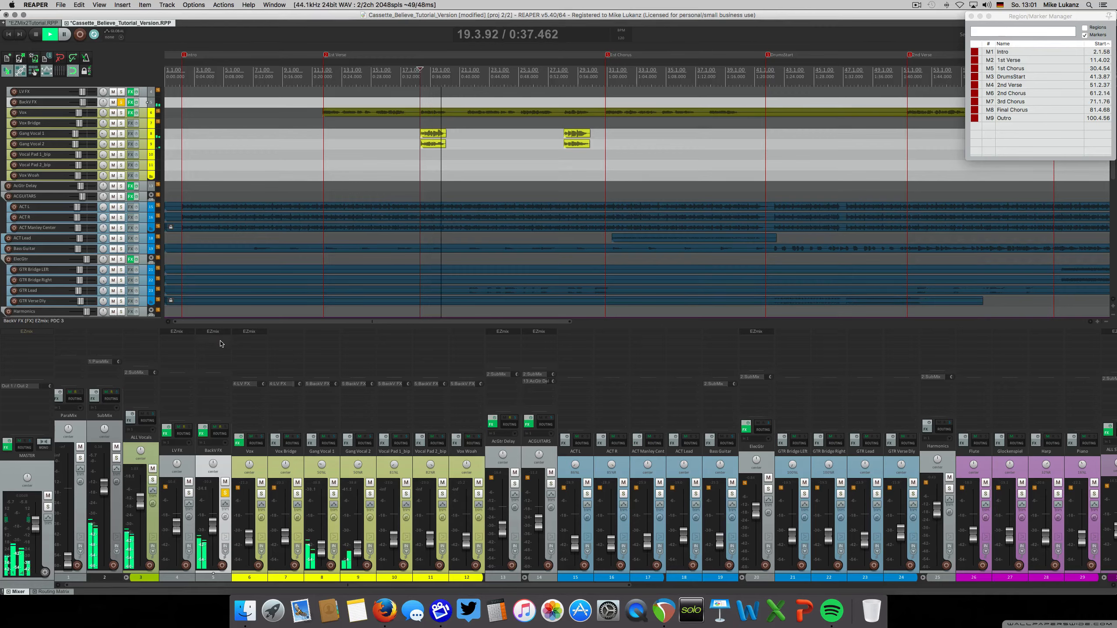
{"action": "left_click", "coordinate": [225, 492]}
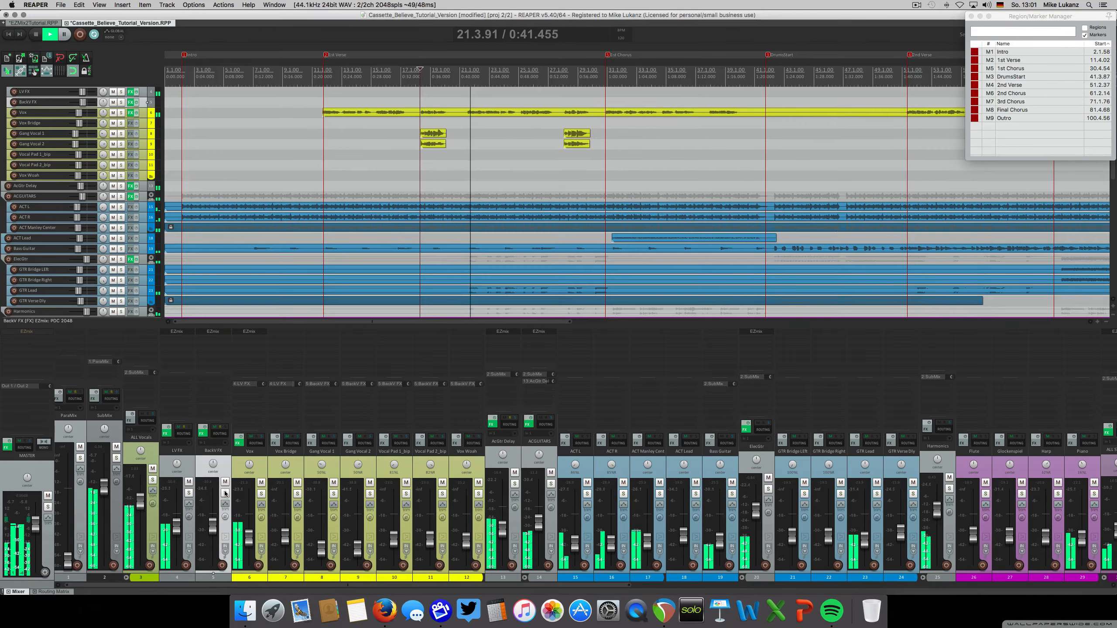
{"action": "left_click_drag", "start_coordinate": [164, 583], "coordinate": [160, 582]}
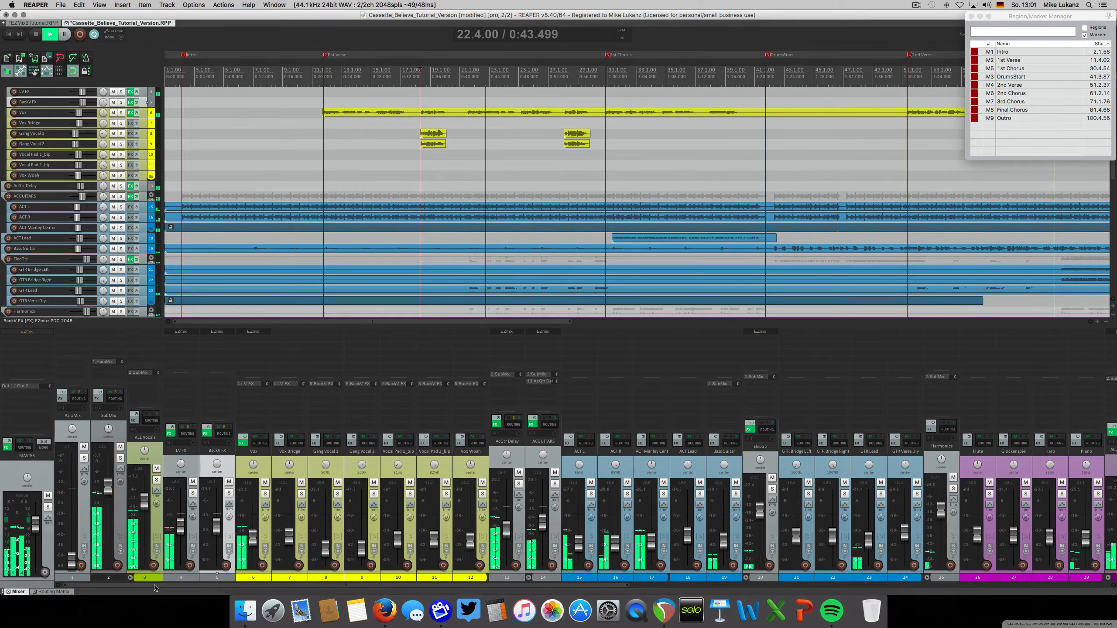
{"action": "key", "text": "space"}
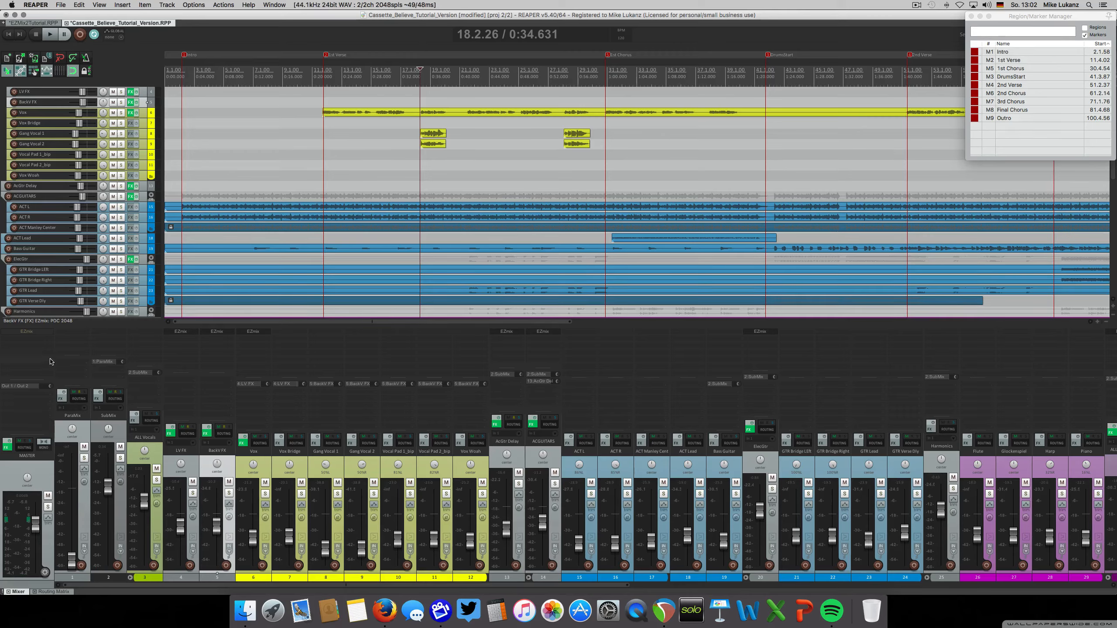
Open the Master track's EZmix with the Master1 preset, enable it during full-mix playback, close the plugin, and stop
{"action": "left_click", "coordinate": [33, 336]}
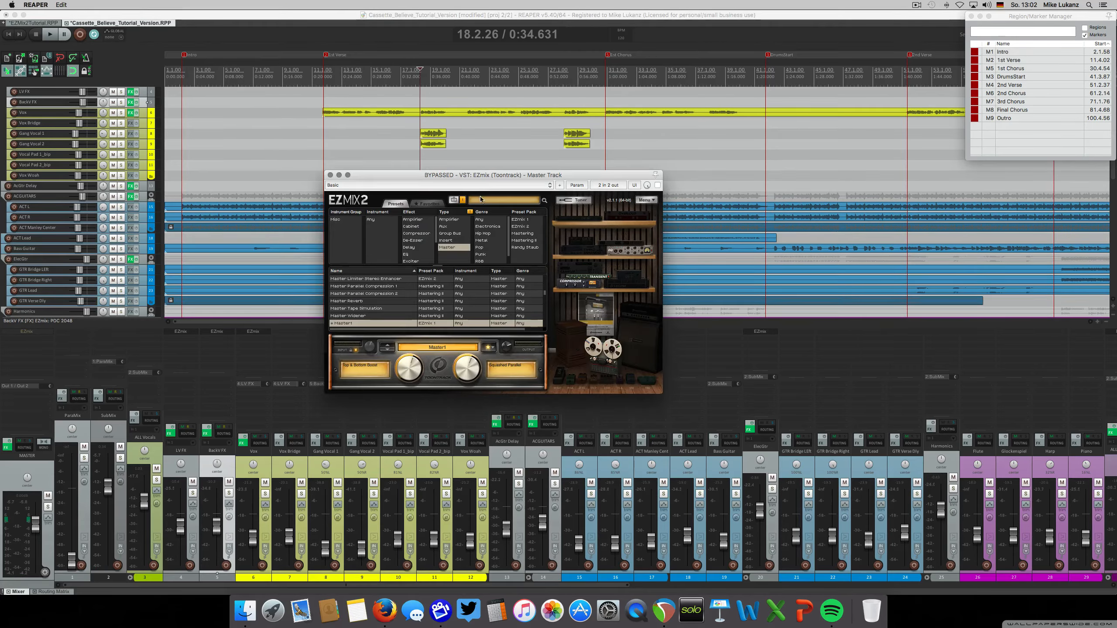
{"action": "left_click_drag", "start_coordinate": [483, 174], "coordinate": [493, 174]}
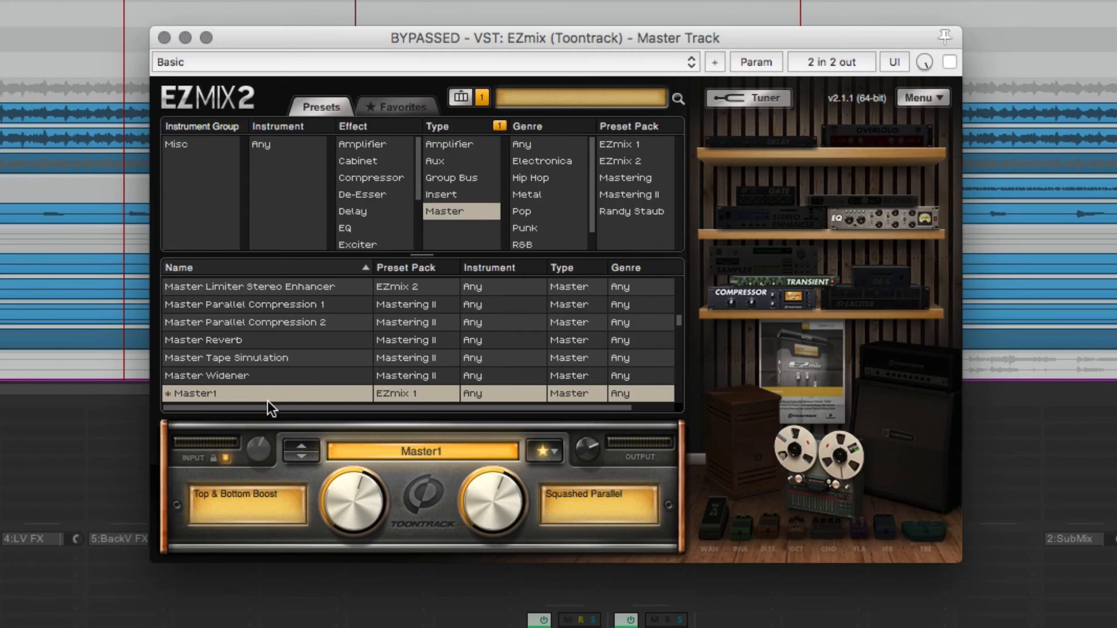
{"action": "scroll", "coordinate": [228, 393], "scroll_direction": "down", "scroll_amount": 1}
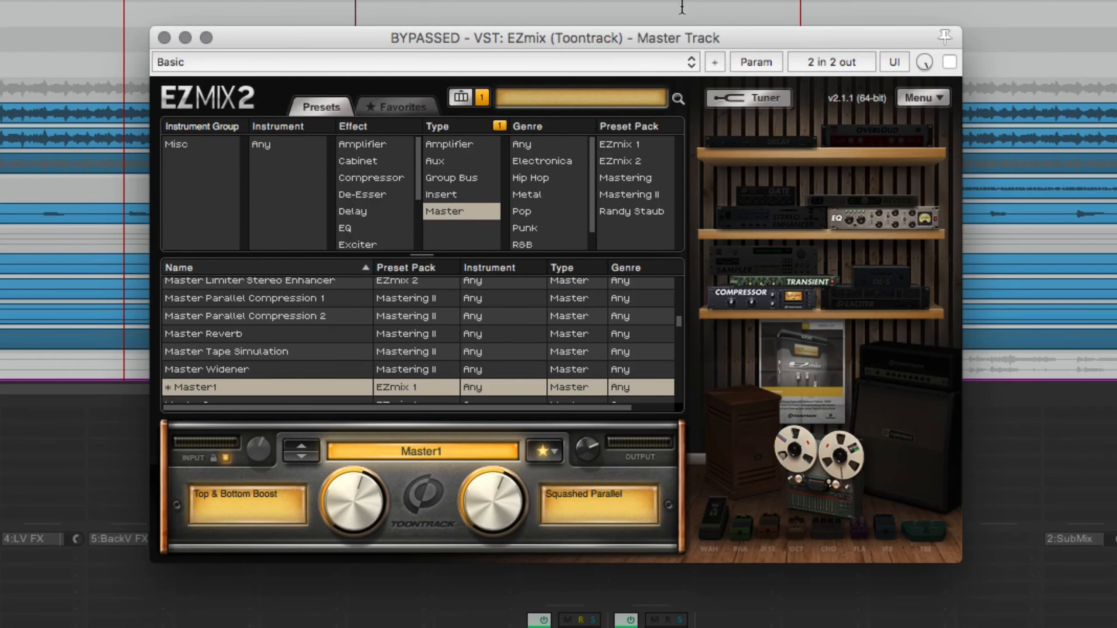
{"action": "left_click_drag", "start_coordinate": [839, 36], "coordinate": [935, 75]}
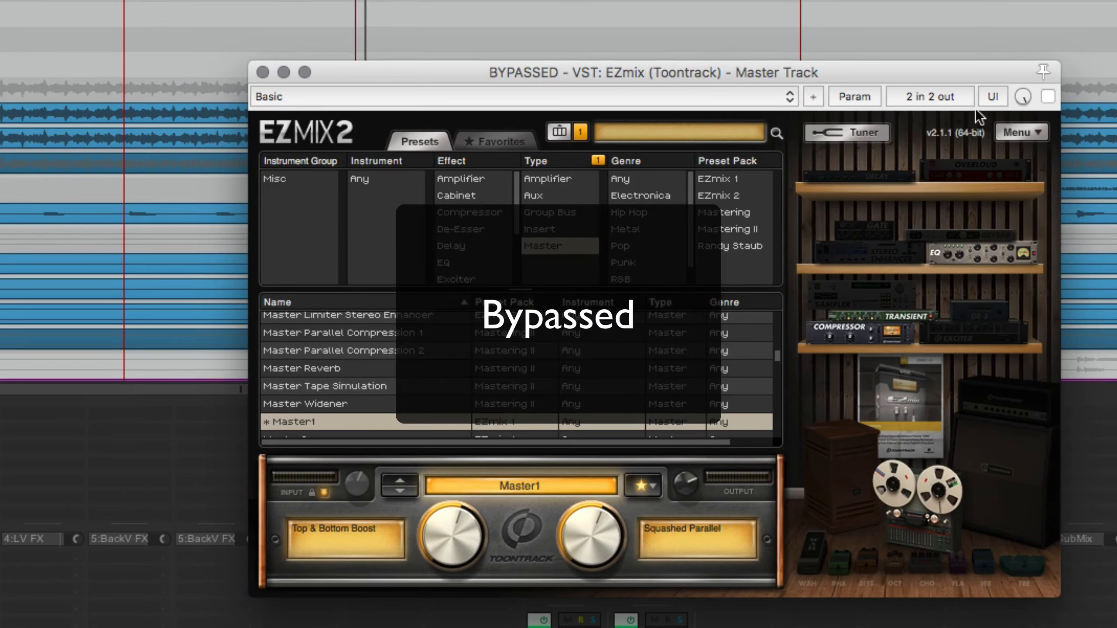
{"action": "left_click", "coordinate": [1046, 97]}
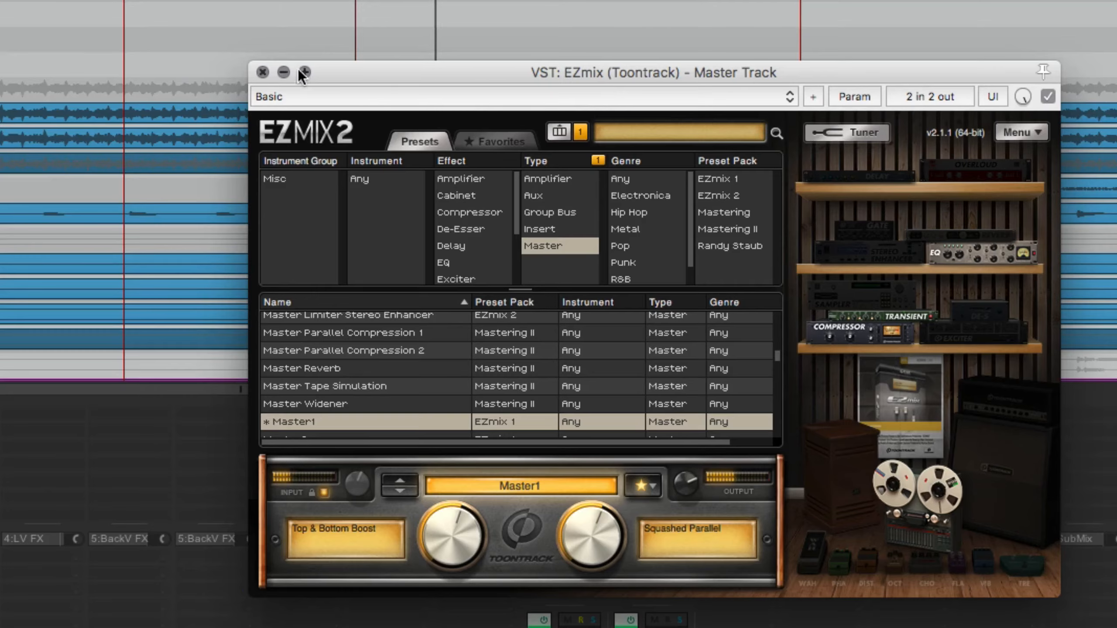
{"action": "left_click", "coordinate": [263, 71]}
{"action": "scroll", "coordinate": [516, 155], "scroll_direction": "down", "scroll_amount": 5}
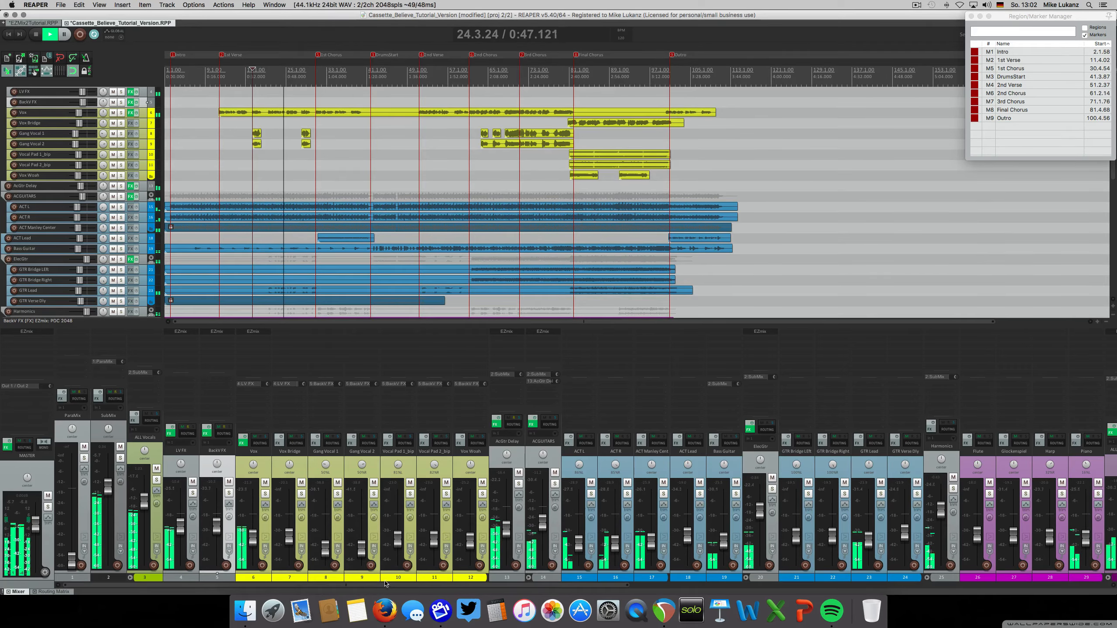
{"action": "mouse_move", "coordinate": [387, 584]}
{"action": "left_mouse_down"}
{"action": "mouse_move", "coordinate": [416, 584]}
{"action": "mouse_move", "coordinate": [376, 584]}
{"action": "left_mouse_up"}
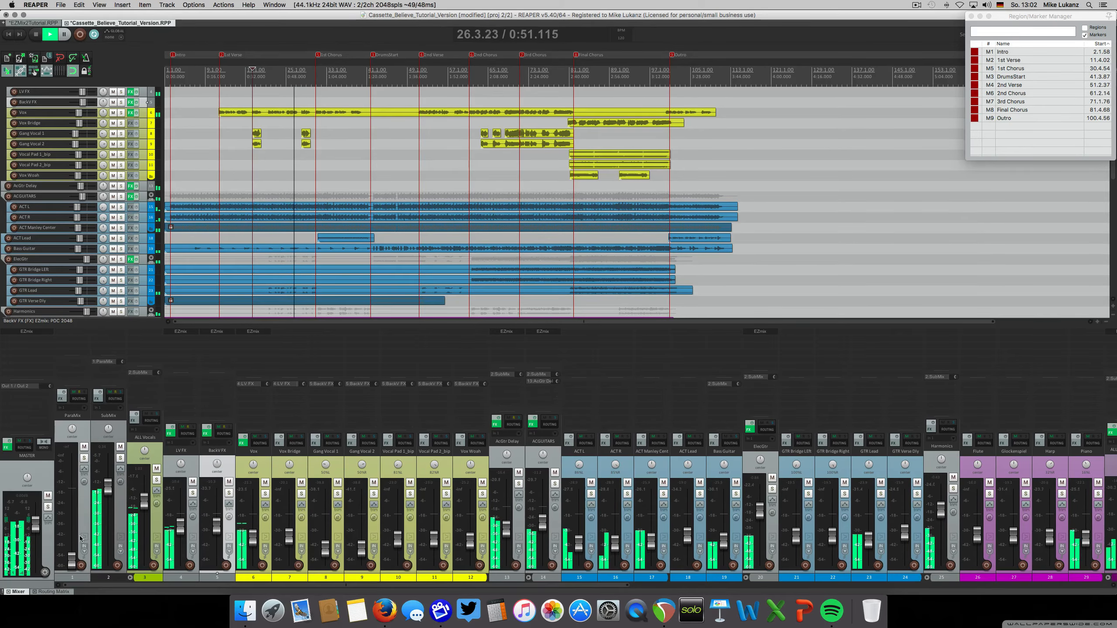
{"action": "key", "text": "space"}
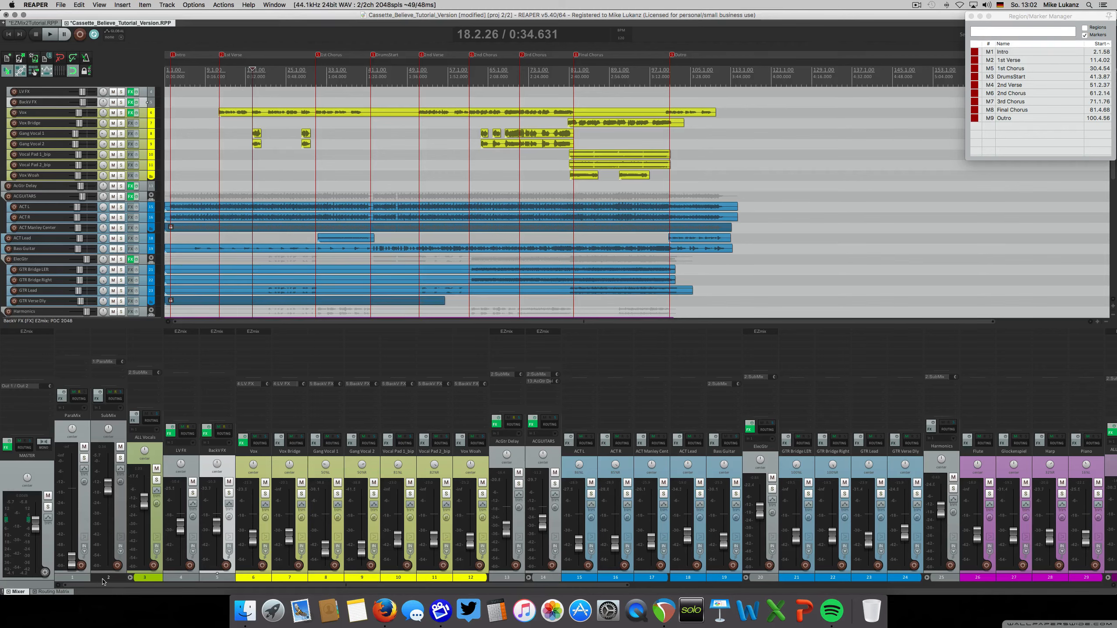
Play the full mix from the 1st Verse, select all tracks including the master, and bypass their effects together
{"action": "left_click", "coordinate": [217, 86]}
{"action": "key", "text": "space"}
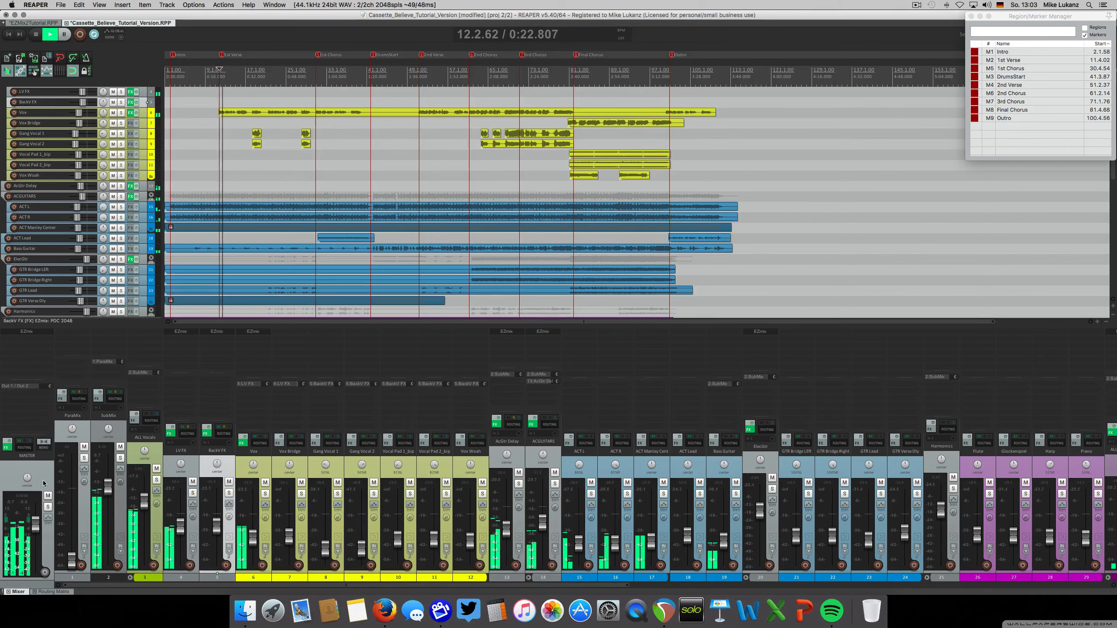
{"action": "left_click", "coordinate": [43, 484]}
{"action": "key", "text": "super+a"}
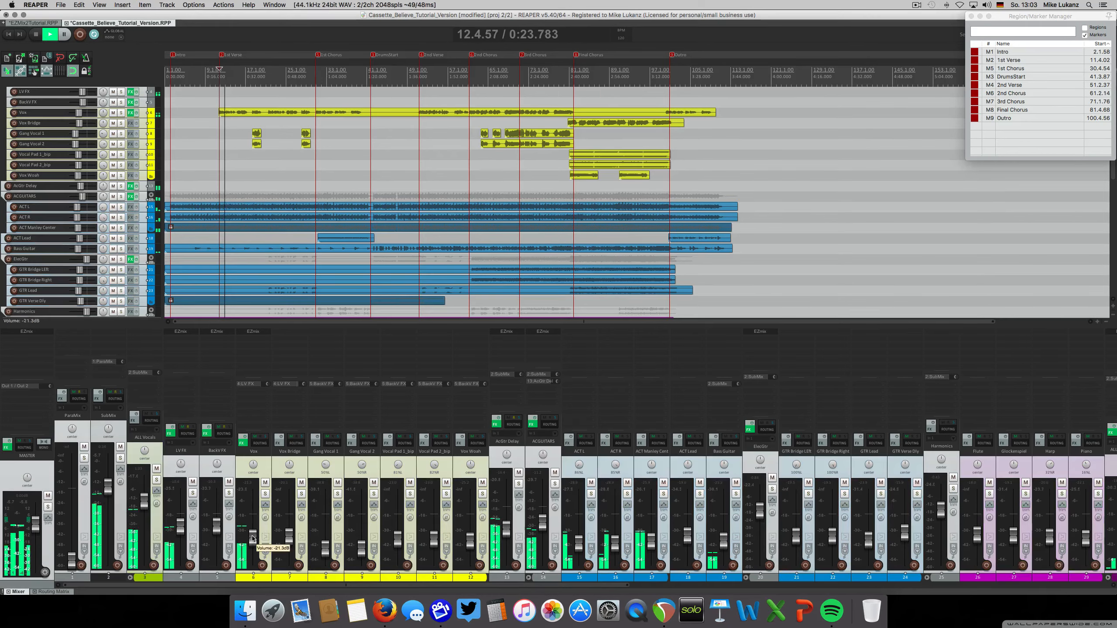
{"action": "left_click", "coordinate": [246, 439], "text": "super"}
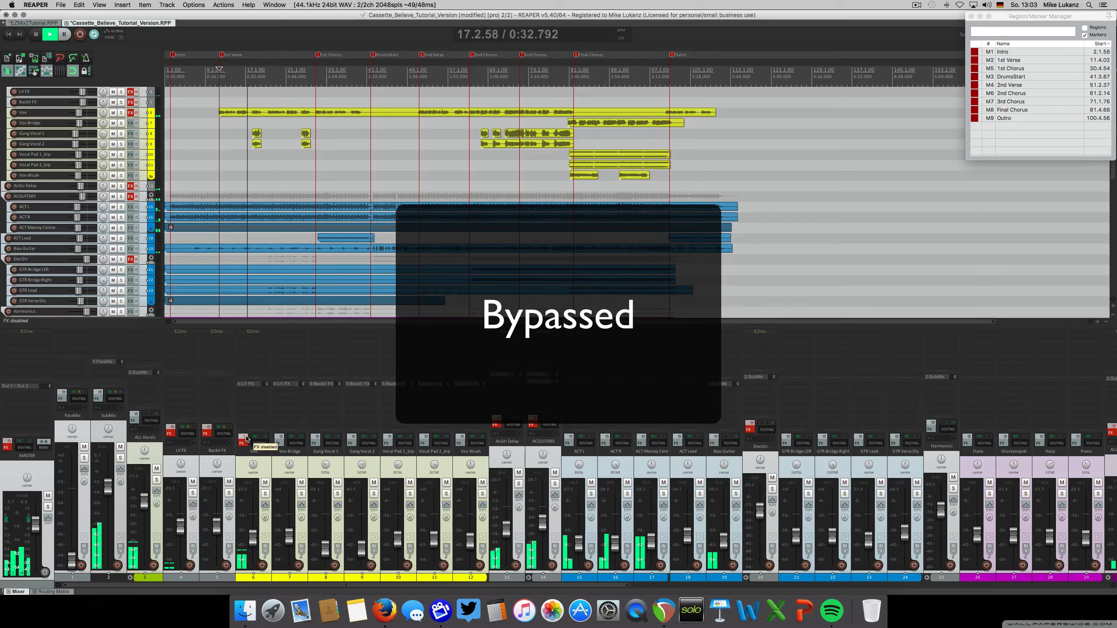
Enable the effects on all tracks and the master together, check the Master track's EZmix with the Master1 preset, and close the plugin
{"action": "left_click", "coordinate": [246, 439], "text": "super"}
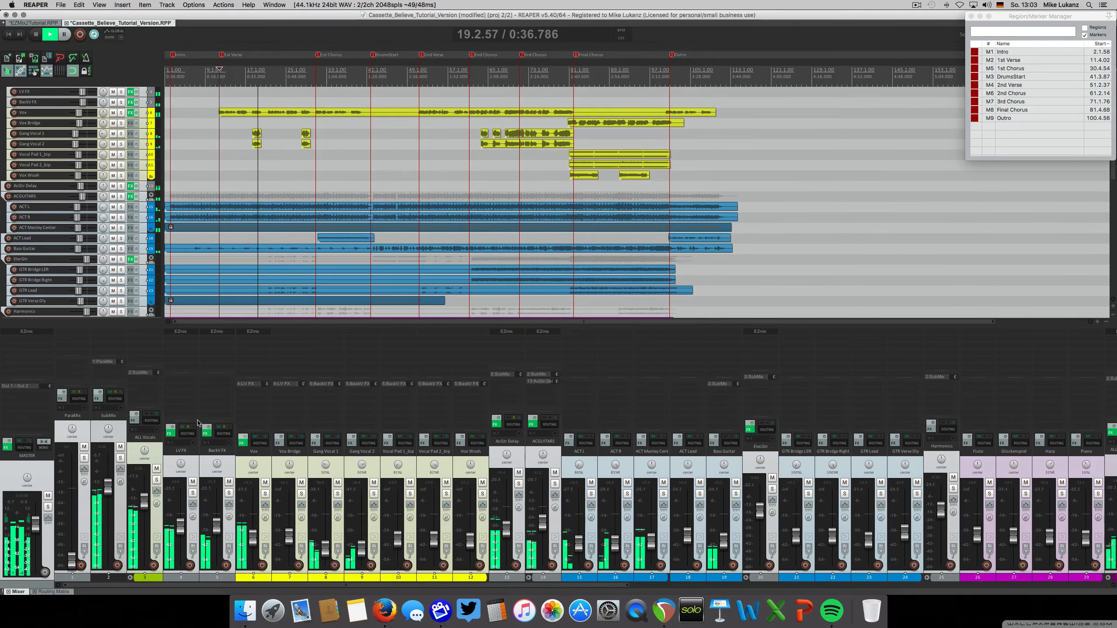
{"action": "left_click", "coordinate": [27, 332]}
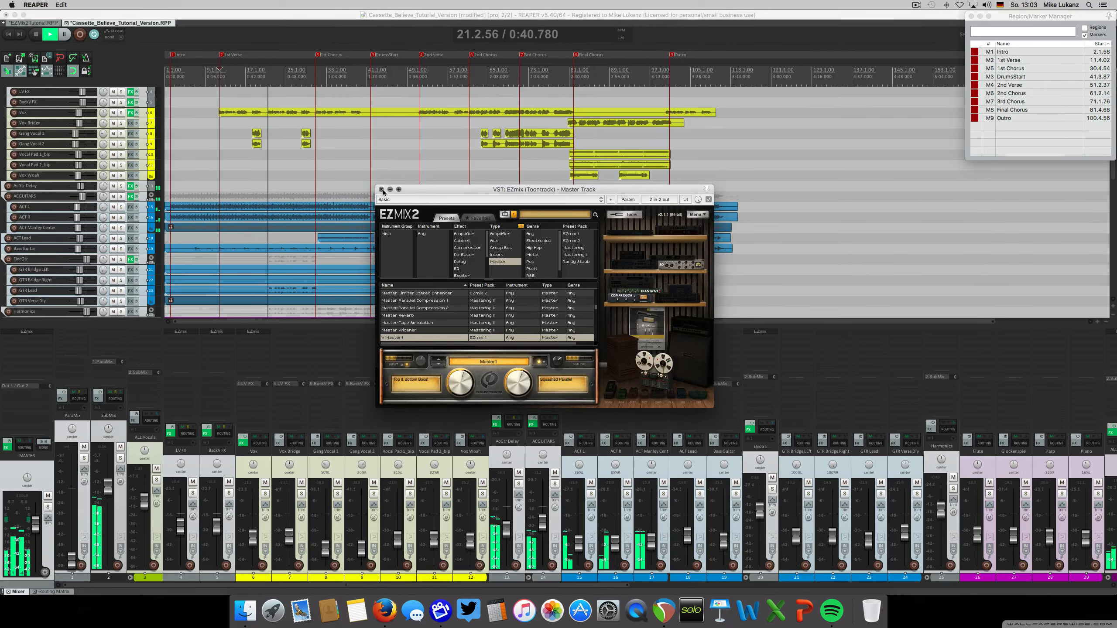
{"action": "left_click", "coordinate": [381, 189]}
Bypass and re-enable the effects on all tracks and the master during full-mix playback, and stop
{"action": "left_click", "coordinate": [244, 437], "text": "super"}
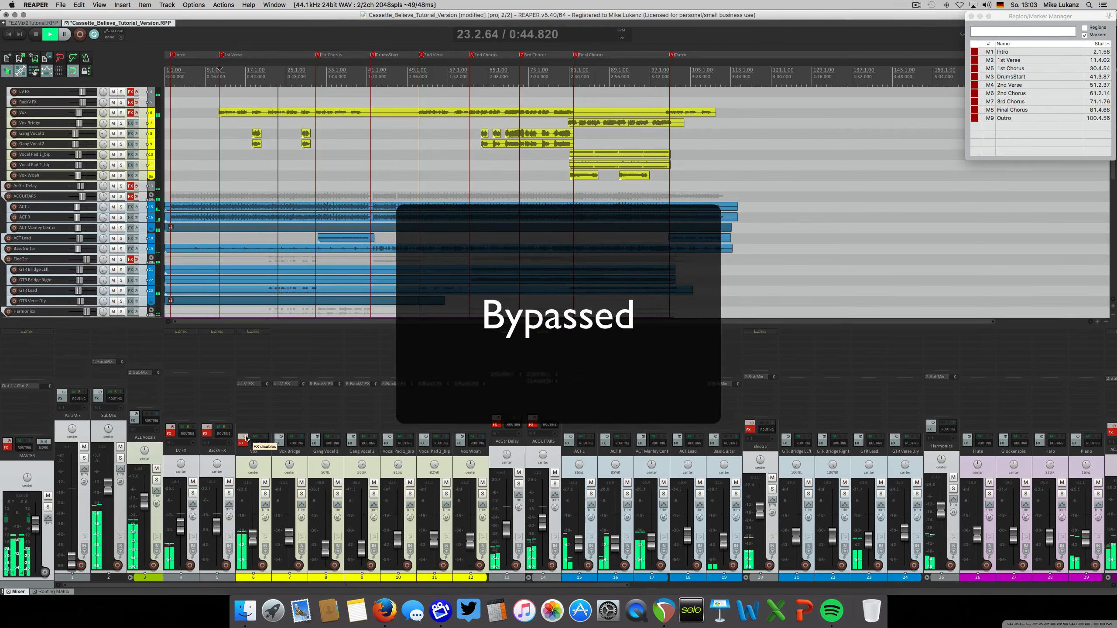
{"action": "left_click", "coordinate": [245, 437], "text": "super"}
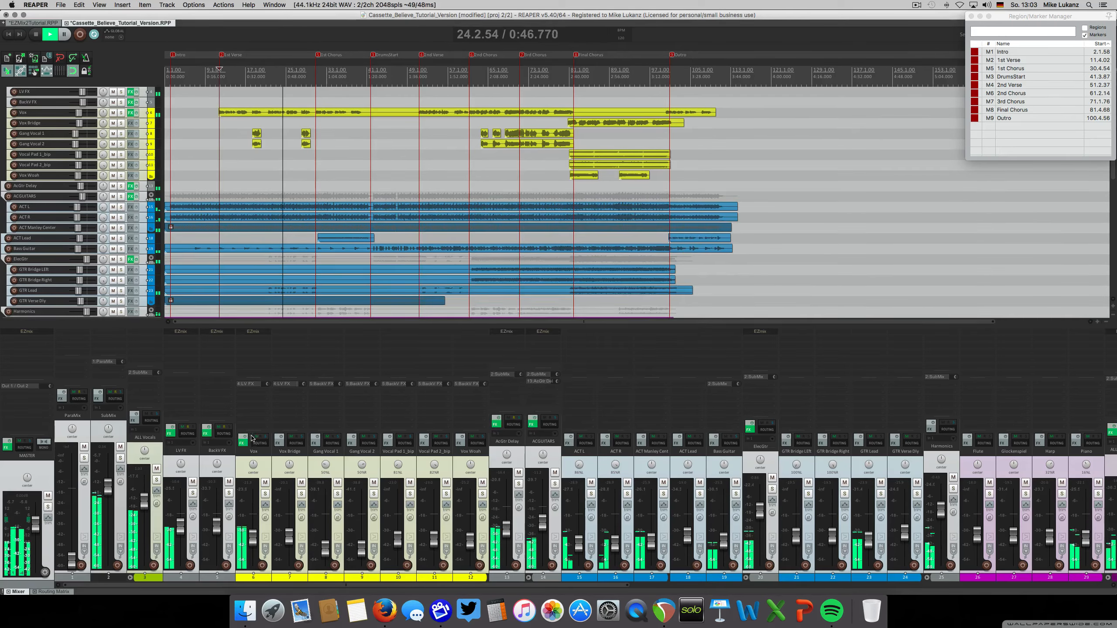
{"action": "scroll", "coordinate": [402, 493], "scroll_direction": "right", "scroll_amount": 3}
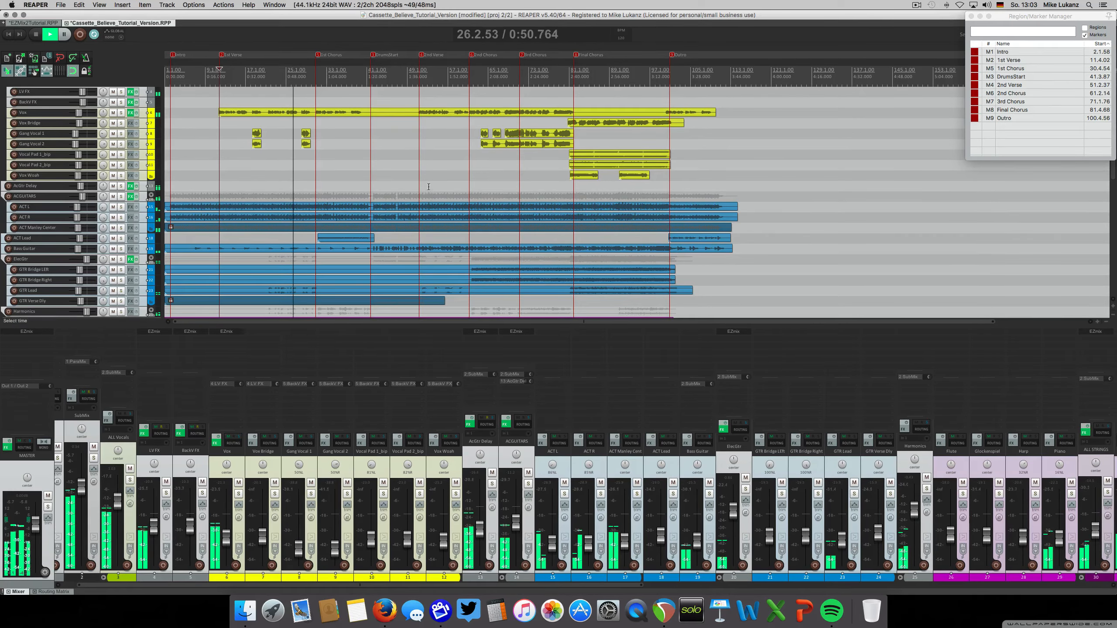
{"action": "key", "text": "space"}
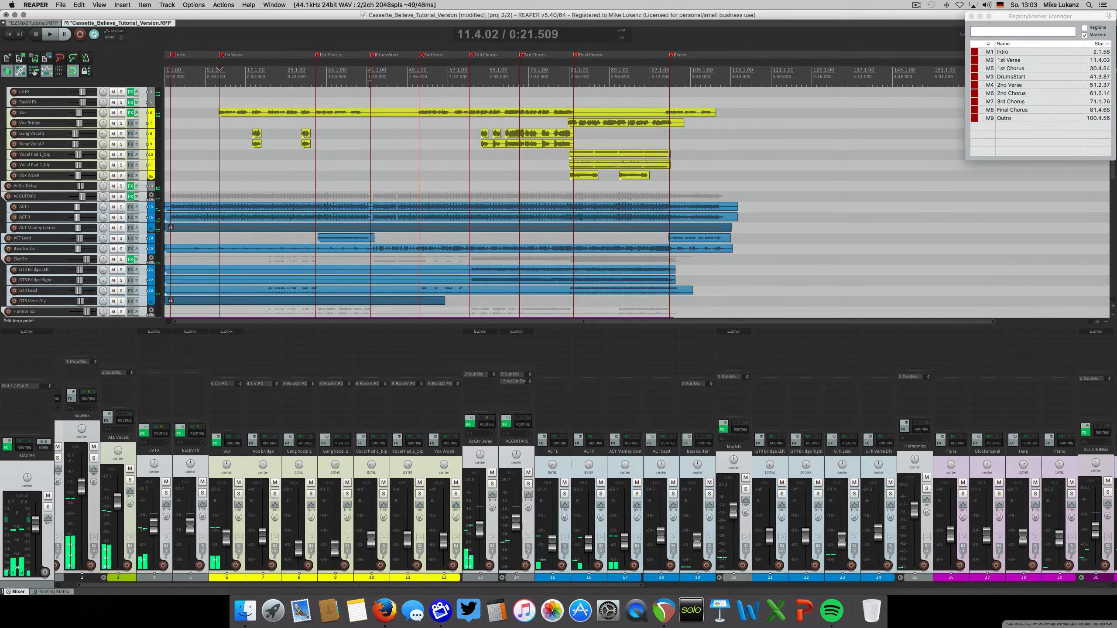
Play the full mix from just before the DrumsStart marker and toggle all tracks' effects to compare the sound
{"action": "left_click", "coordinate": [368, 83]}
{"action": "scroll", "coordinate": [372, 89], "scroll_direction": "up", "scroll_amount": 3}
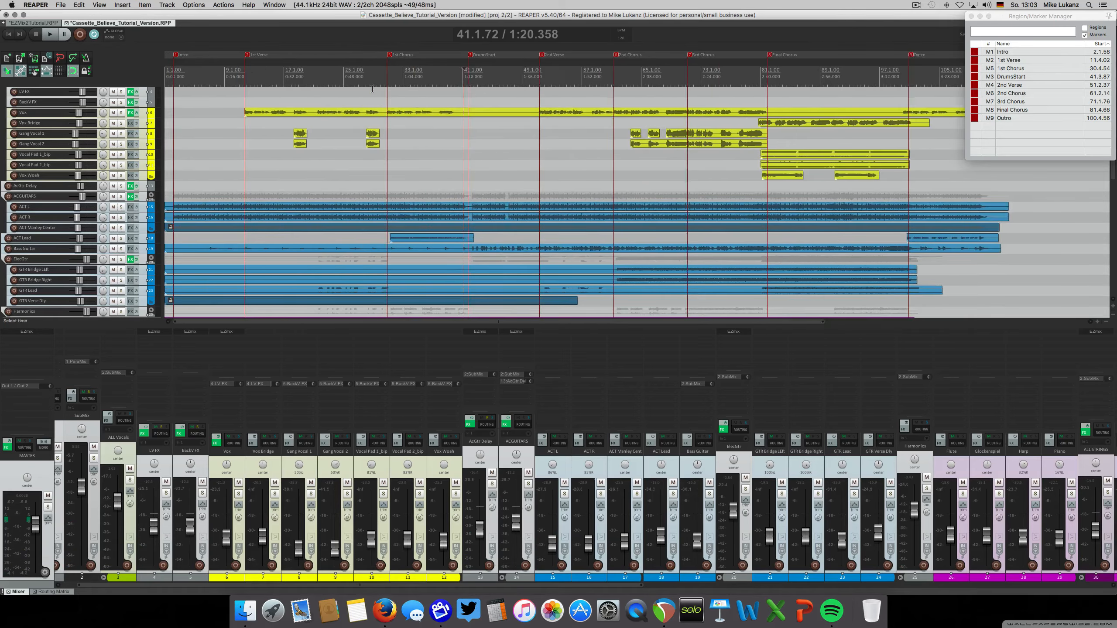
{"action": "key", "text": "space"}
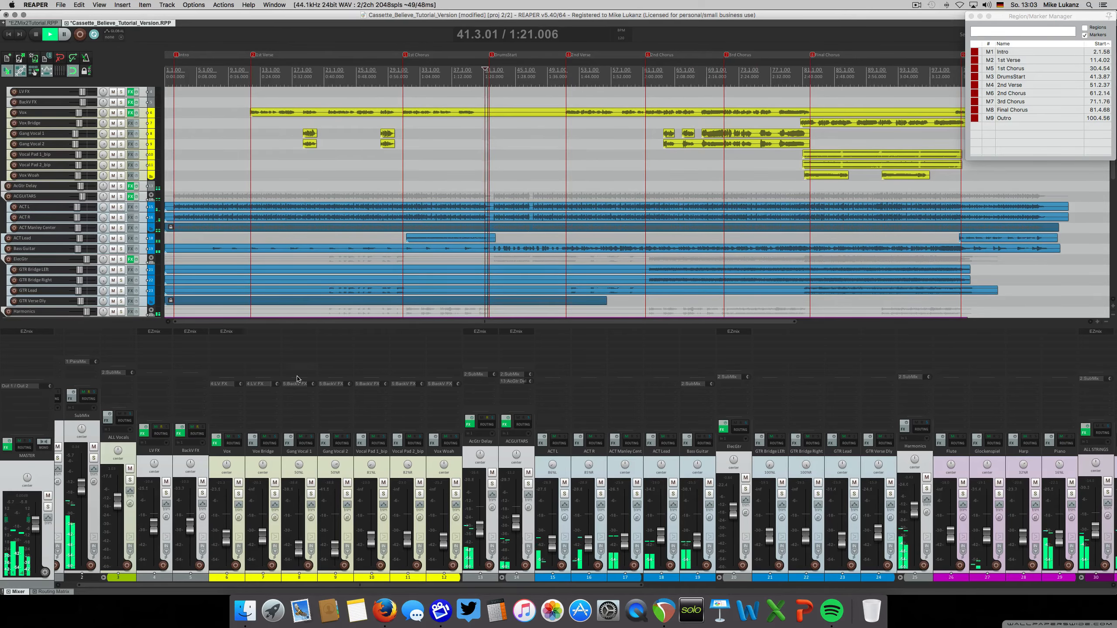
{"action": "left_click", "coordinate": [472, 420]}
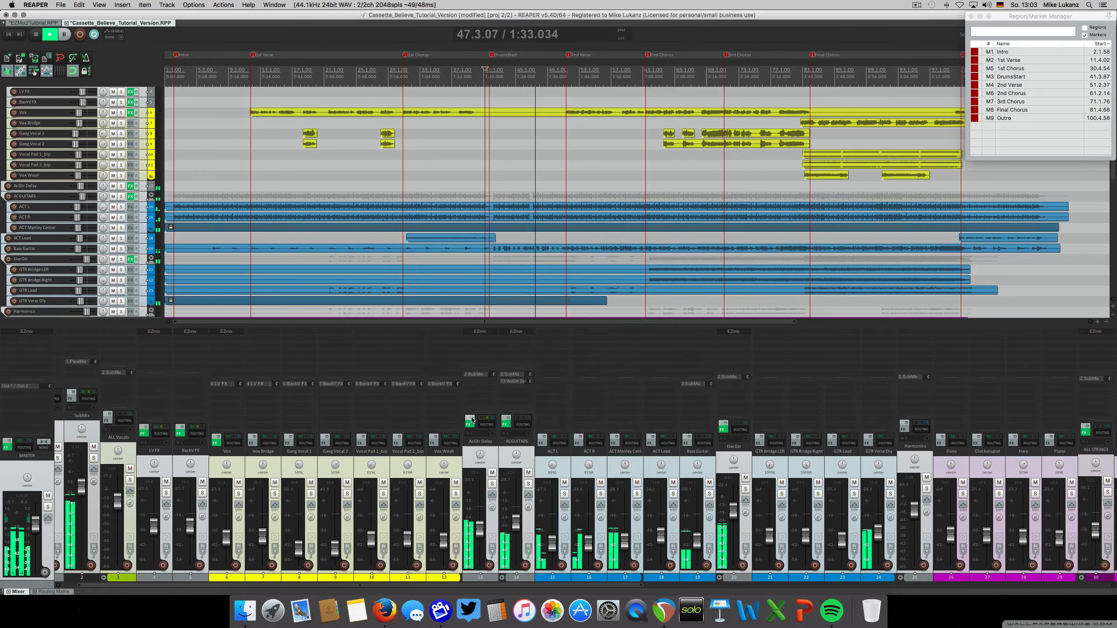
{"action": "left_click", "coordinate": [473, 419]}
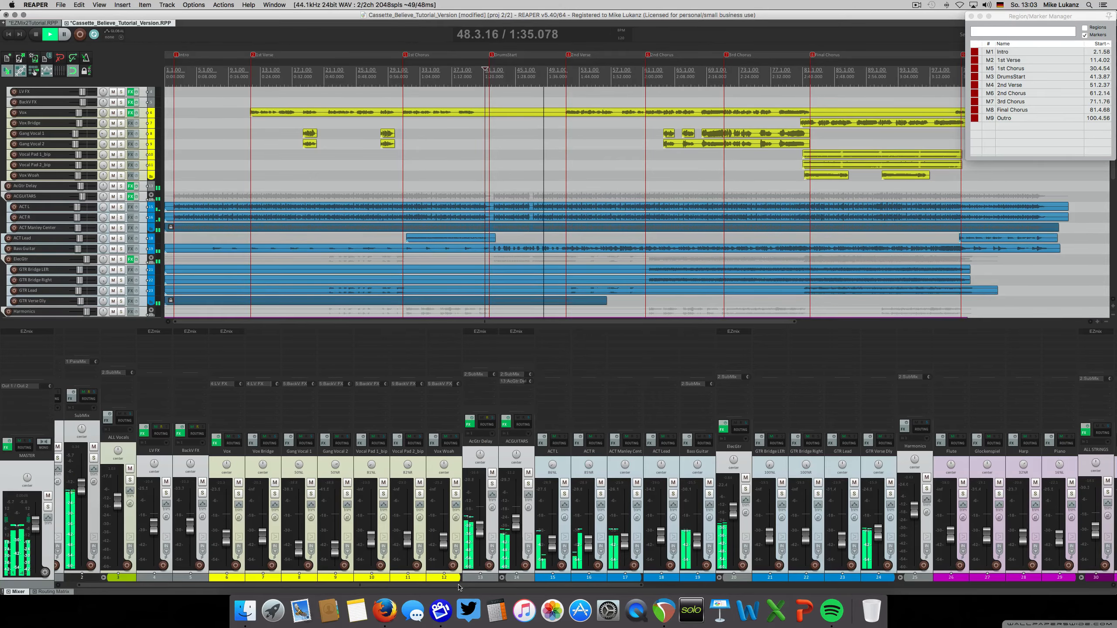
Lower the SnrTop track's volume slightly in the mixer while the full mix plays
{"action": "left_click_drag", "start_coordinate": [462, 585], "coordinate": [707, 596]}
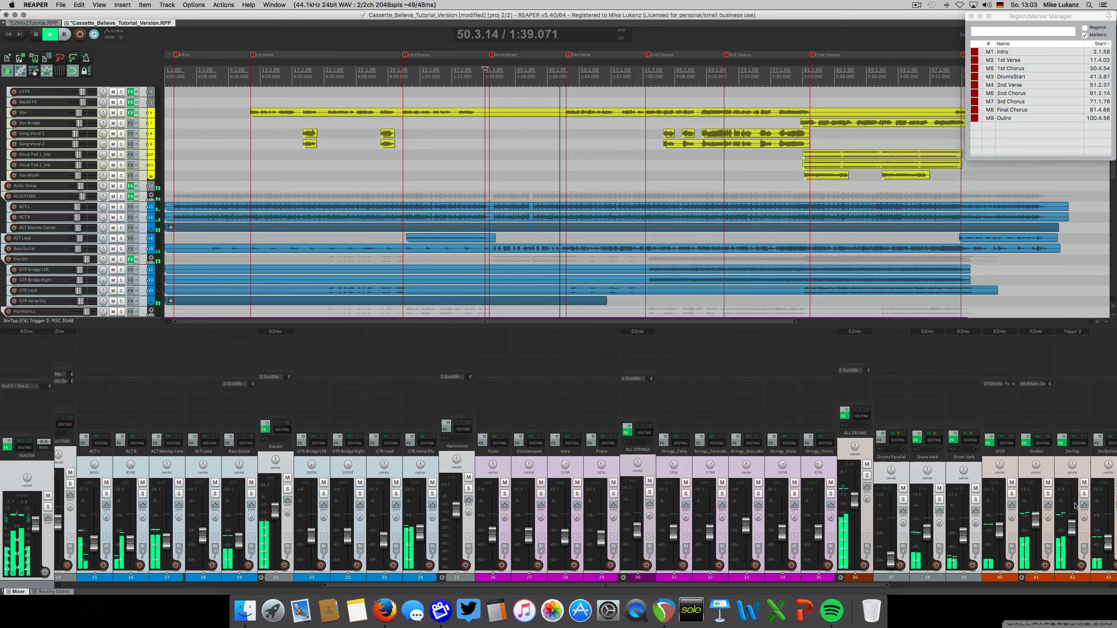
{"action": "left_click", "coordinate": [1070, 528]}
{"action": "left_click_drag", "start_coordinate": [1069, 528], "coordinate": [1068, 533]}
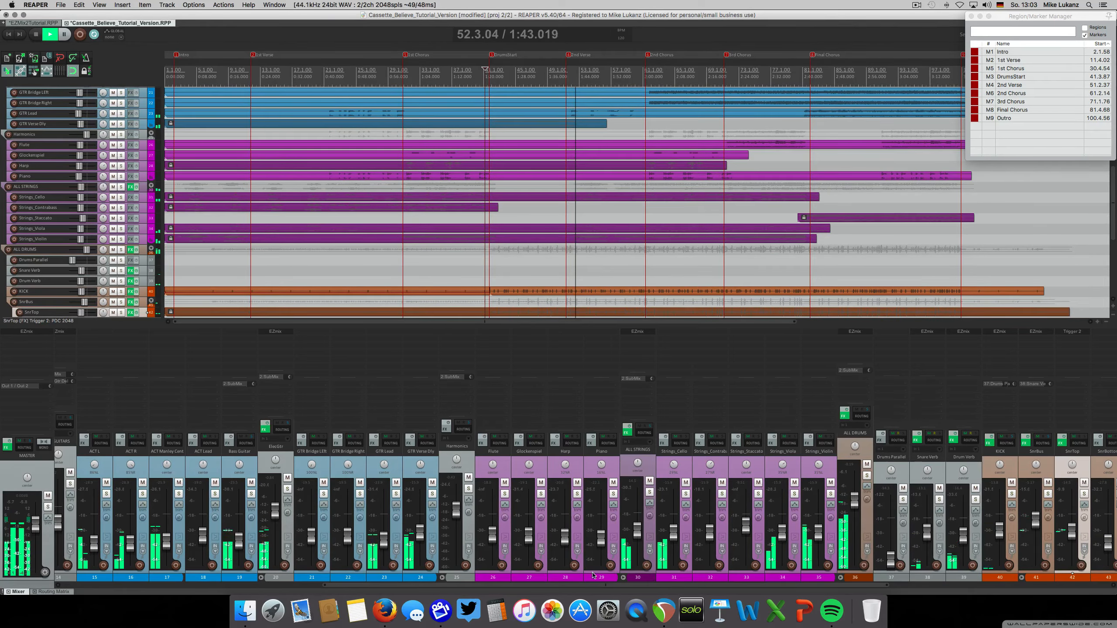
Select all tracks except the master, bypass and re-enable their effects together during full-mix playback, and stop
{"action": "left_click_drag", "start_coordinate": [563, 586], "coordinate": [464, 588]}
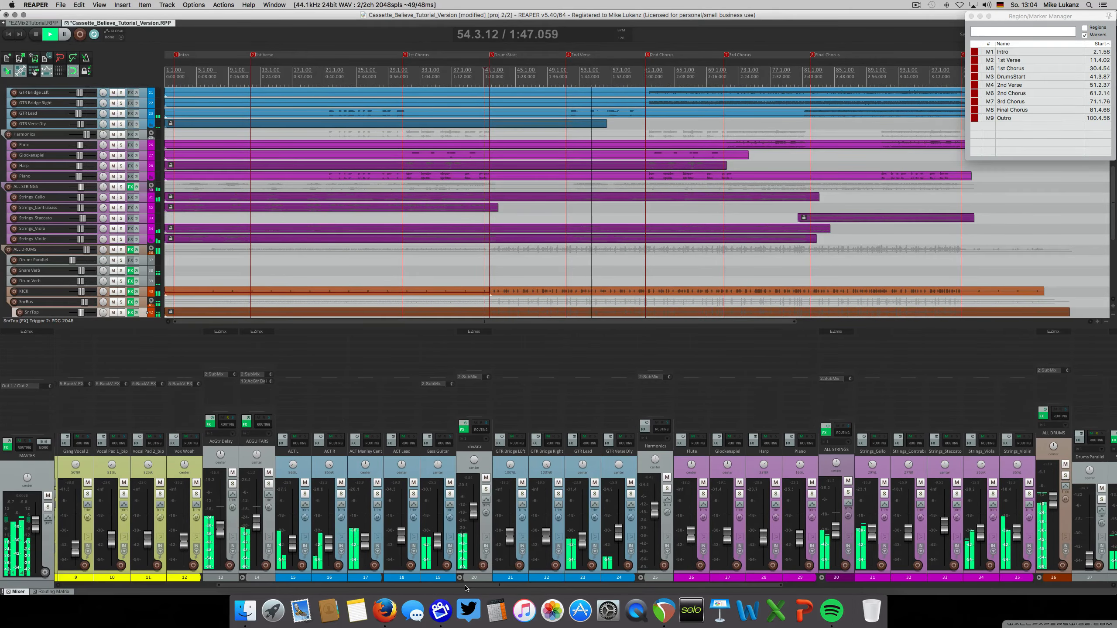
{"action": "left_click", "coordinate": [484, 462]}
{"action": "key", "text": "super+a"}
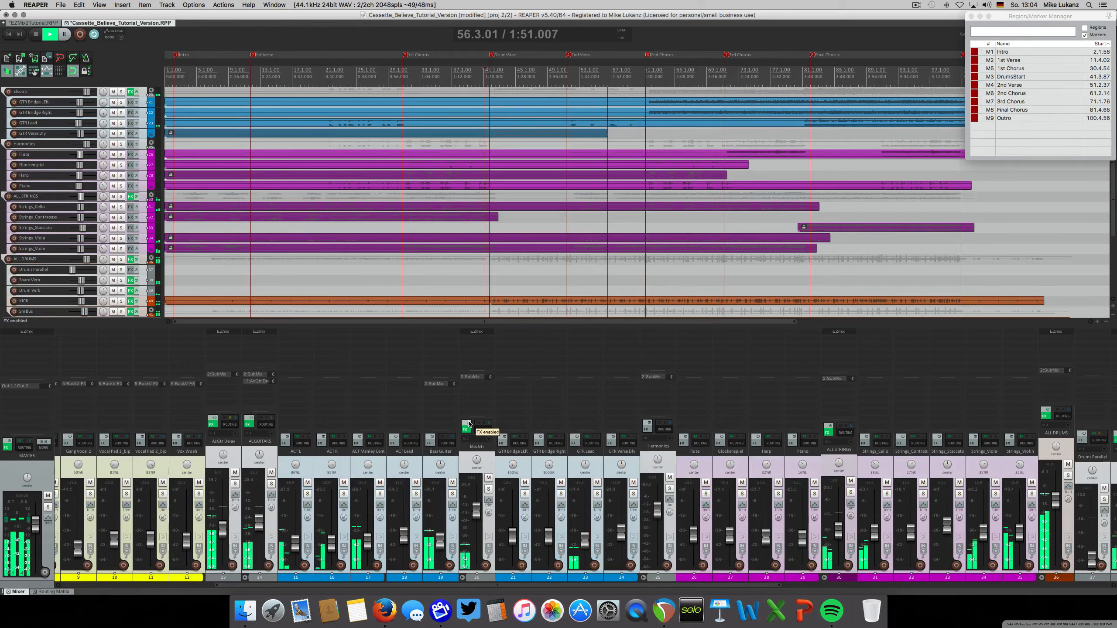
{"action": "left_click", "coordinate": [468, 423]}
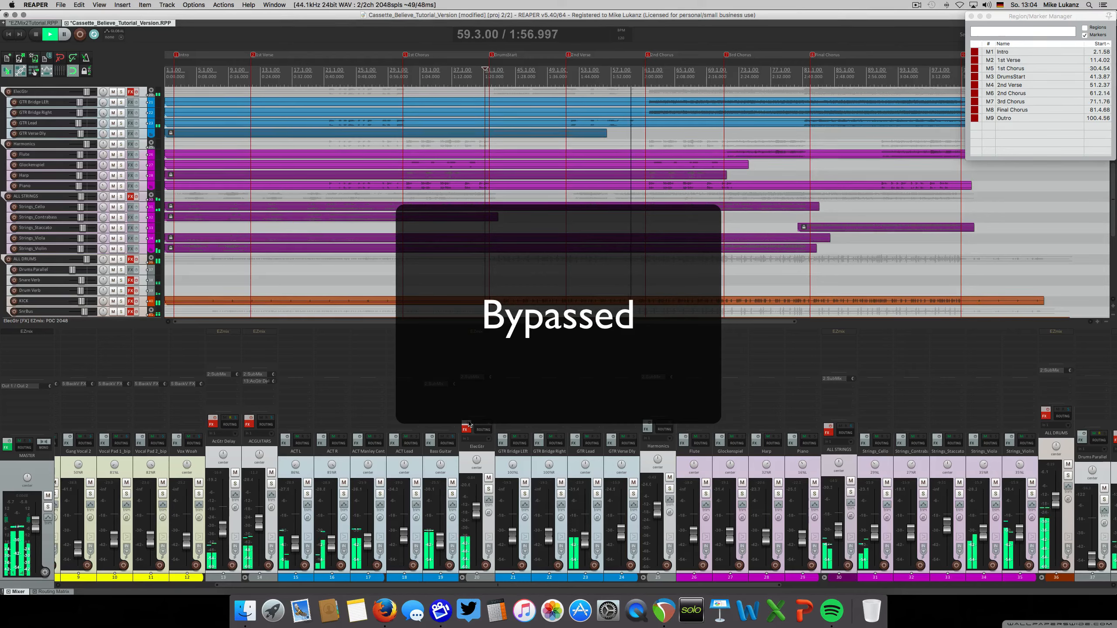
{"action": "left_click", "coordinate": [468, 423]}
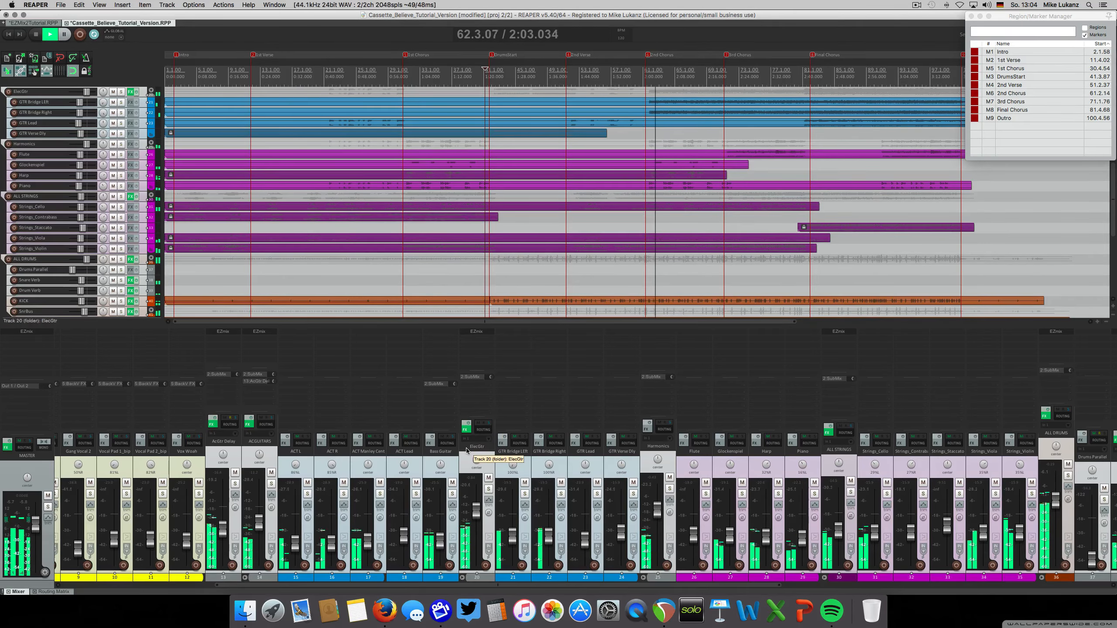
{"action": "key", "text": "space"}
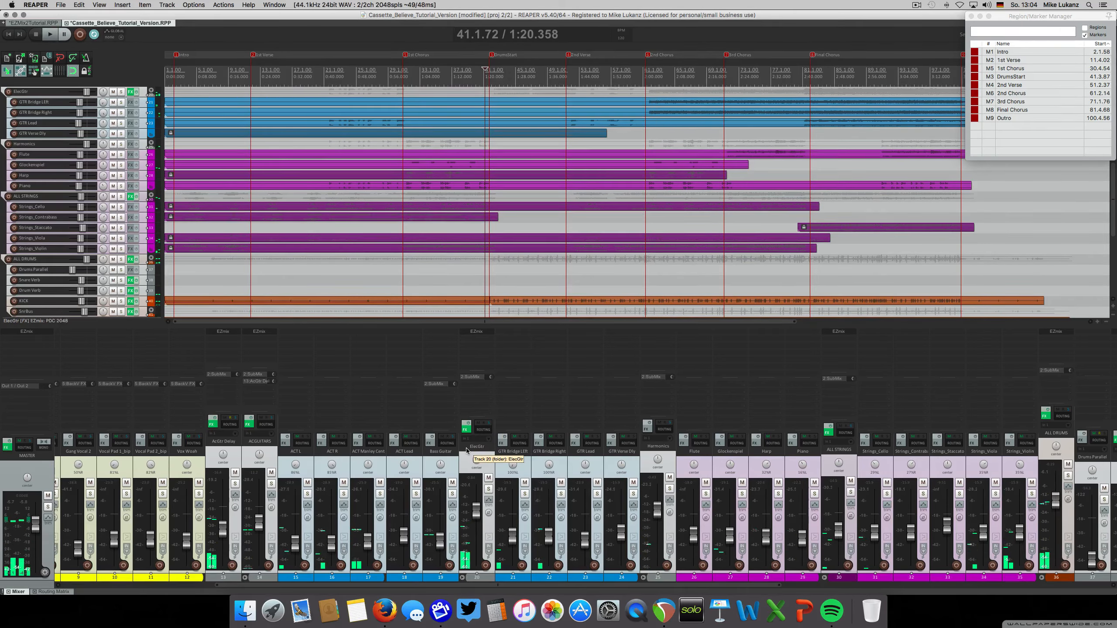